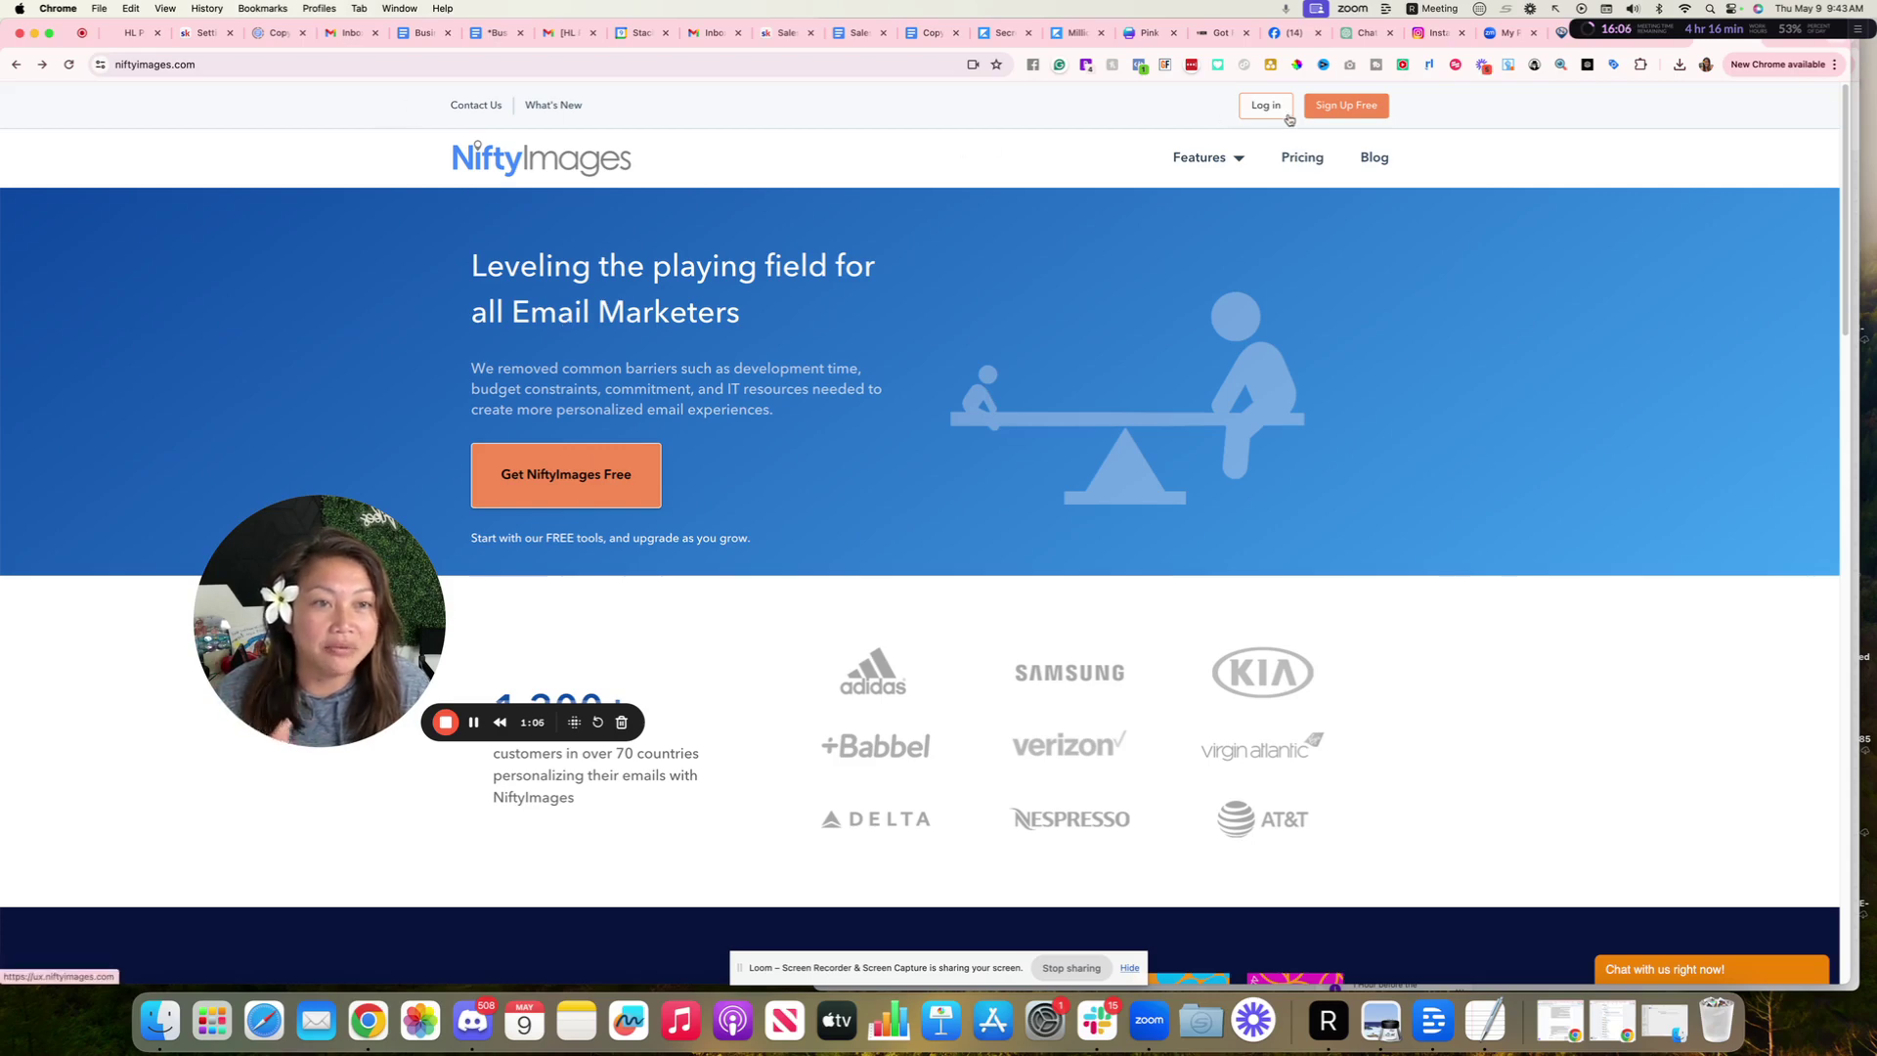
Show the product features overview on the NiftyImages homepage and scroll through it
left_click(1237, 161)
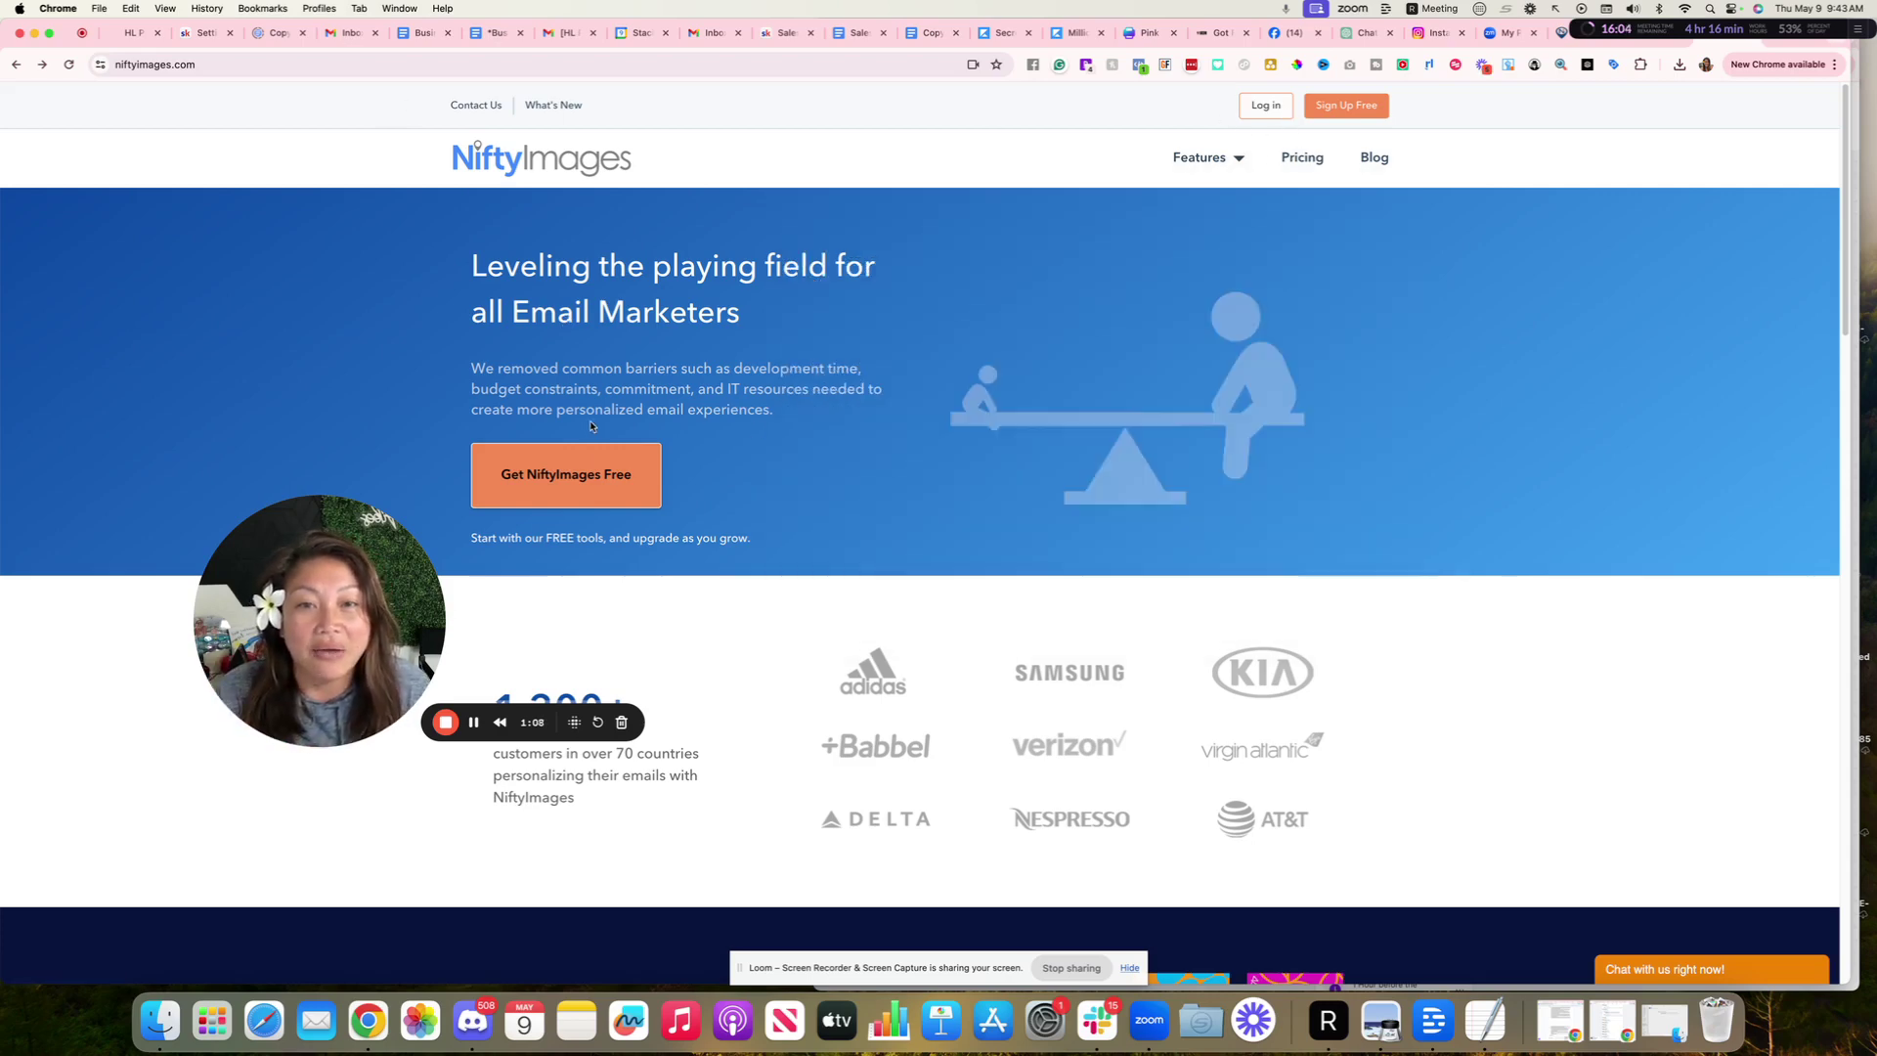
scroll(1176, 341, "down", 15)
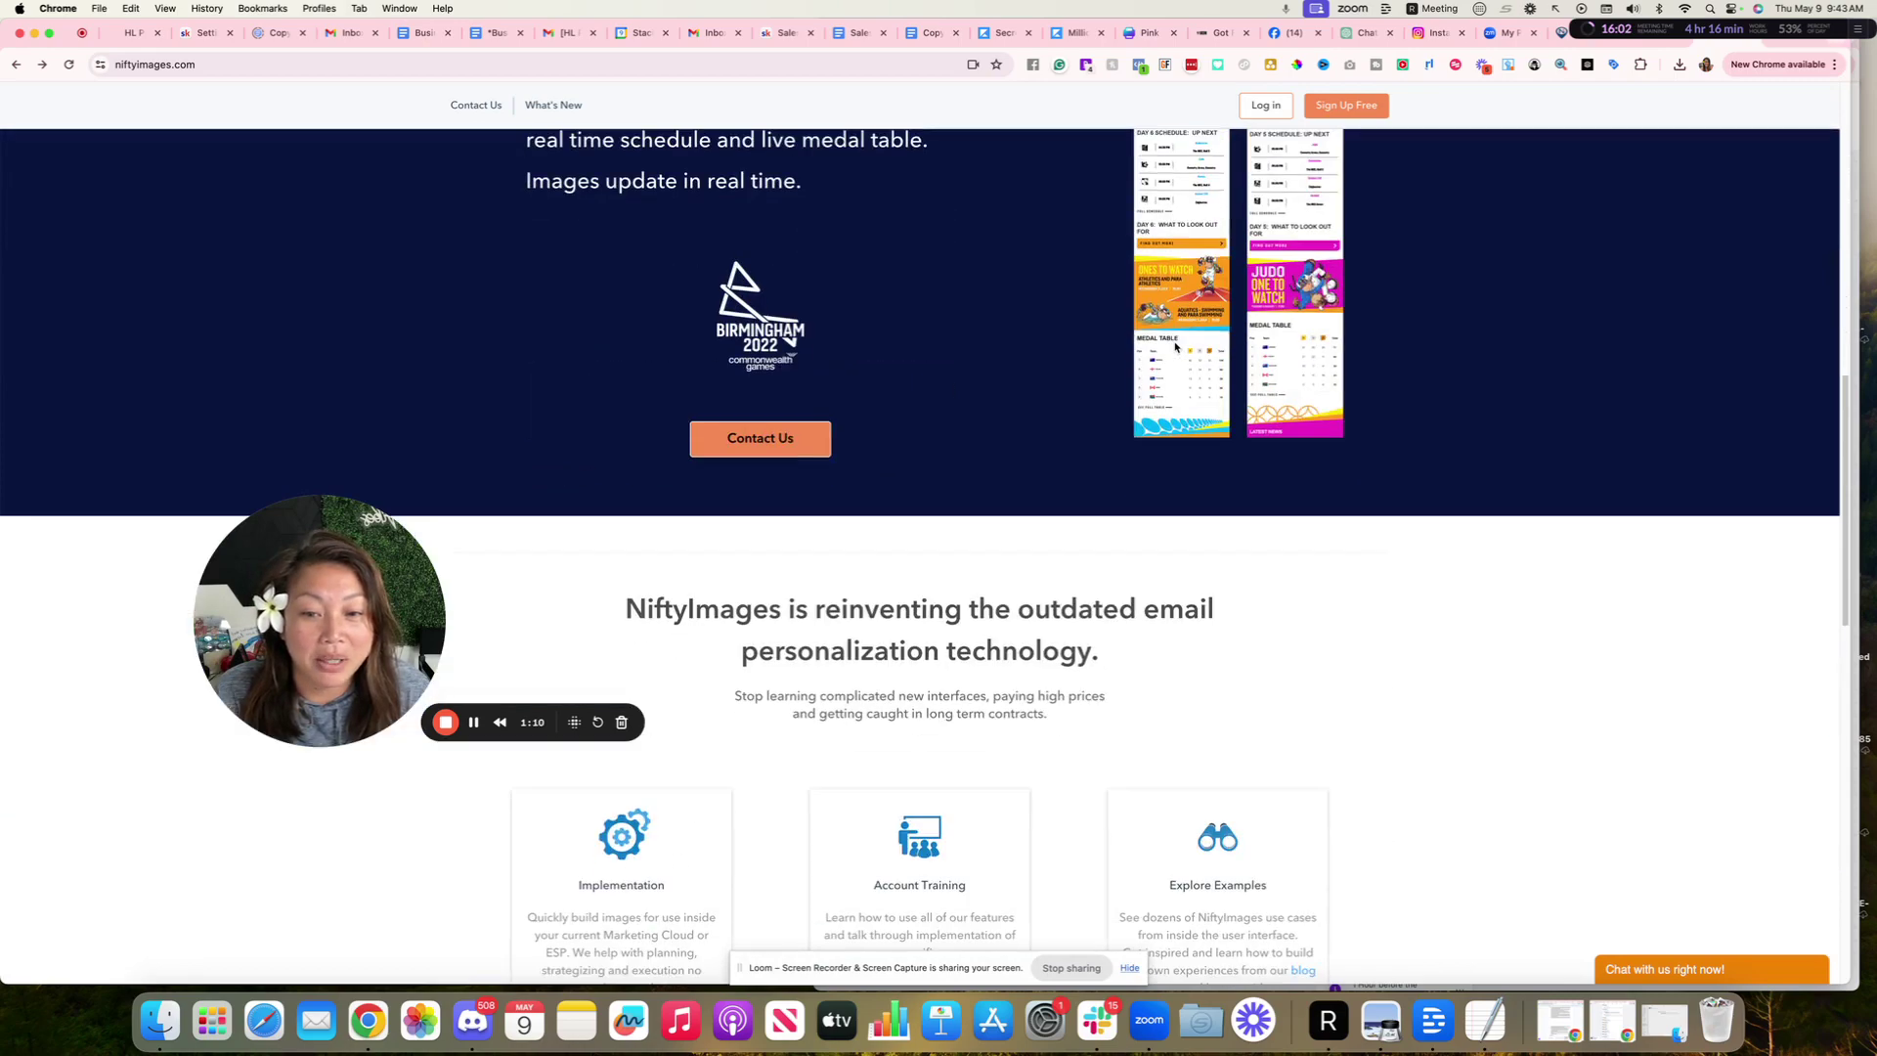
scroll(1175, 347, "down", 10)
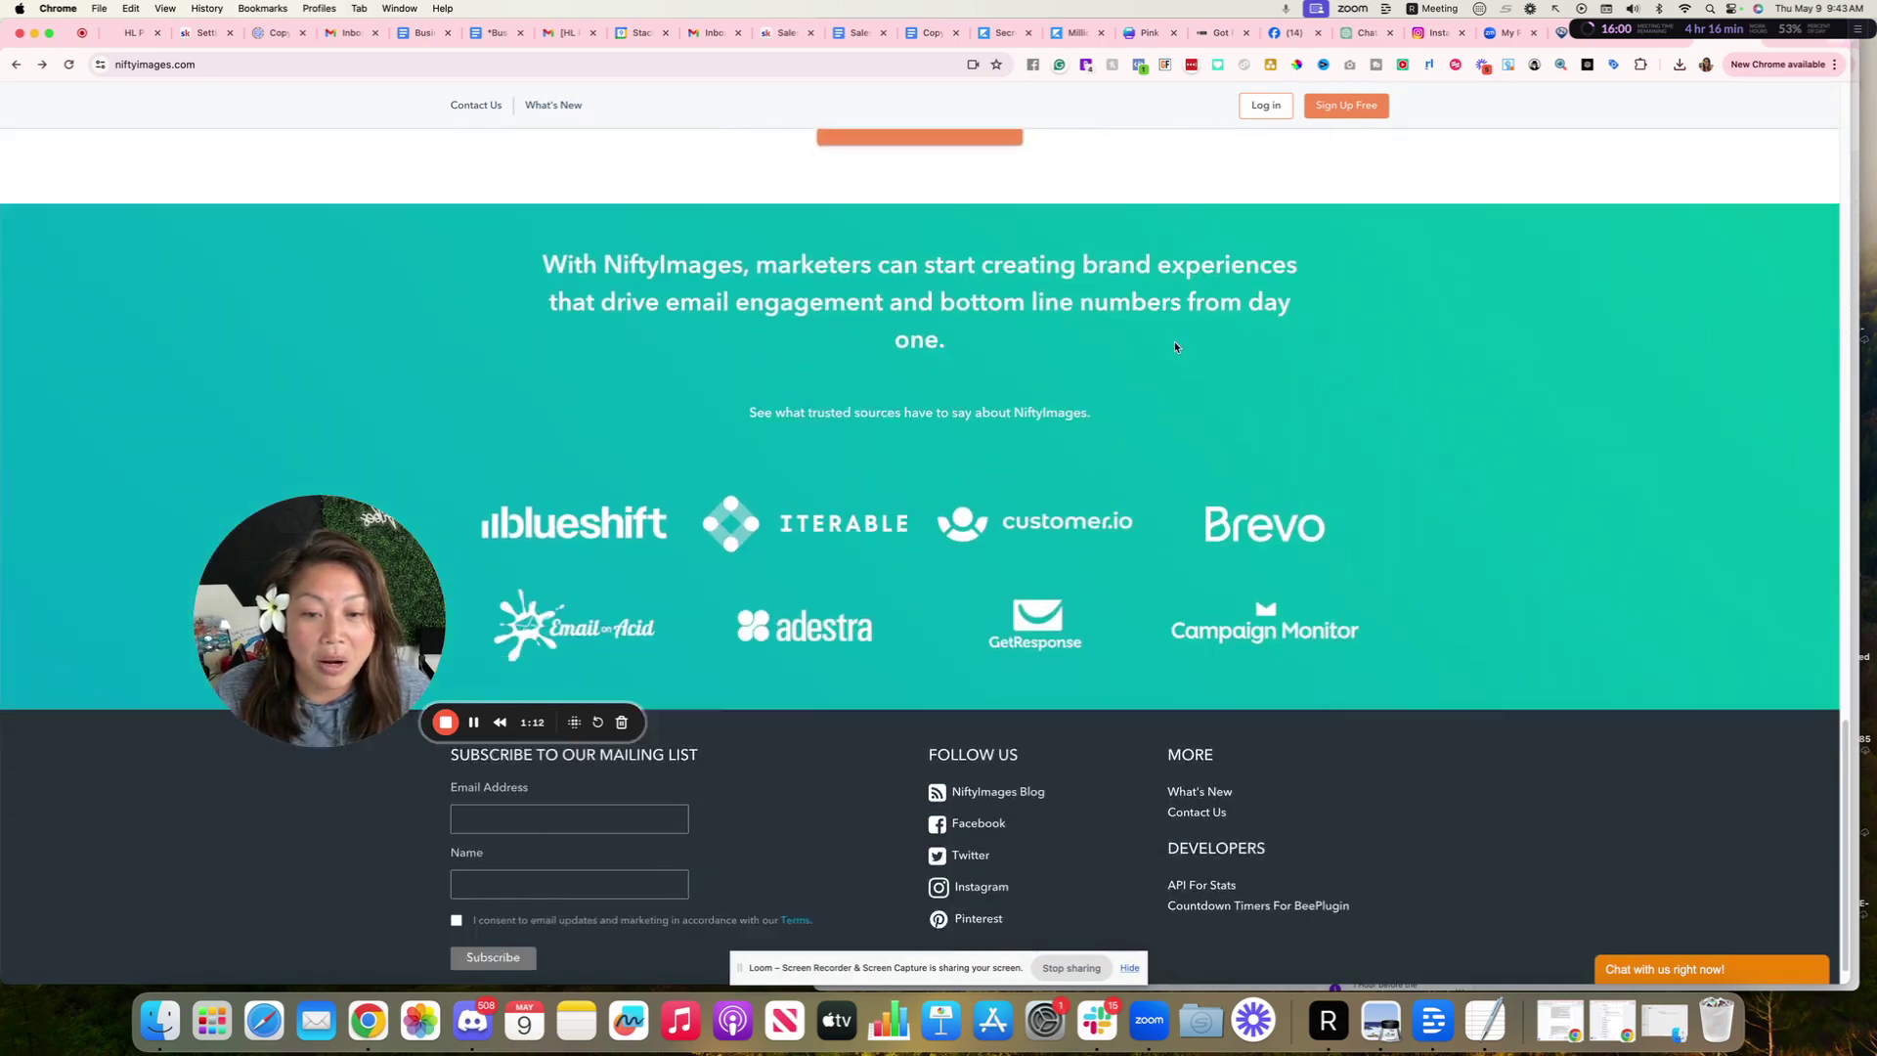
scroll(1175, 347, "up", 5)
scroll(1175, 347, "up", 20)
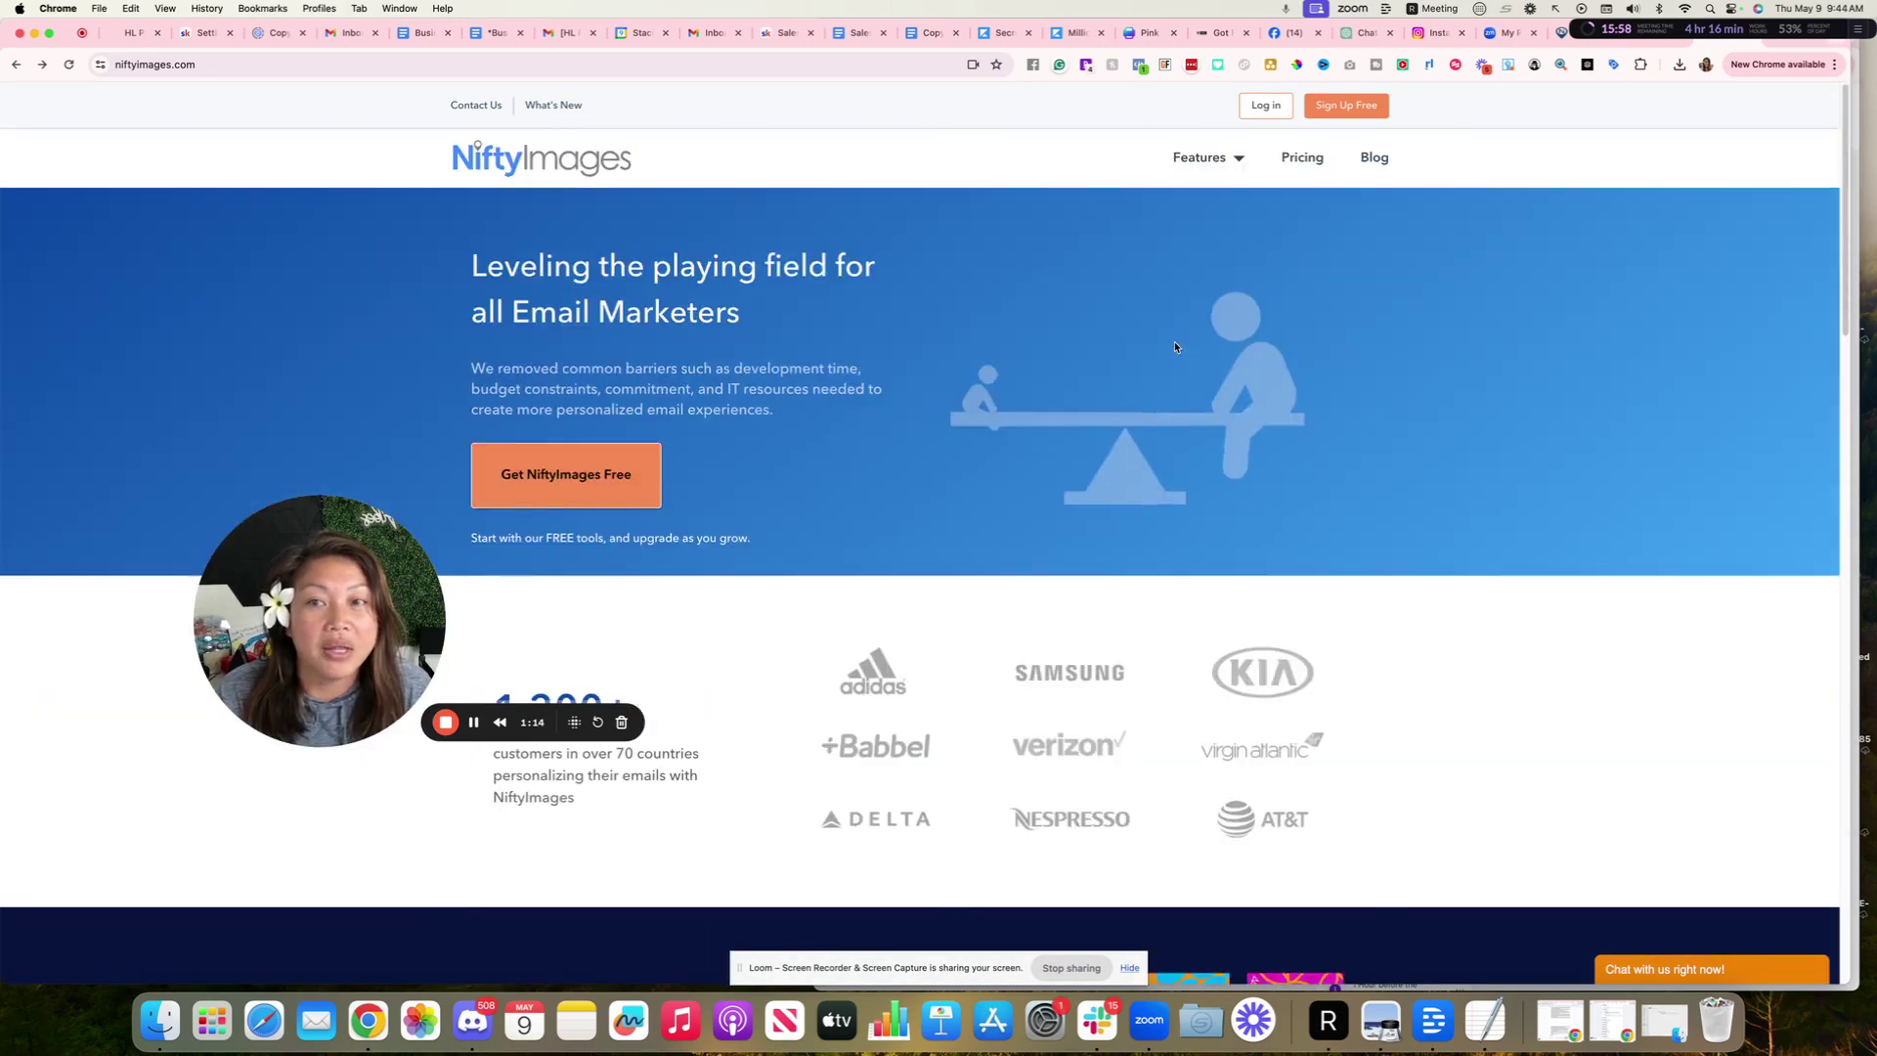
left_click(1264, 107)
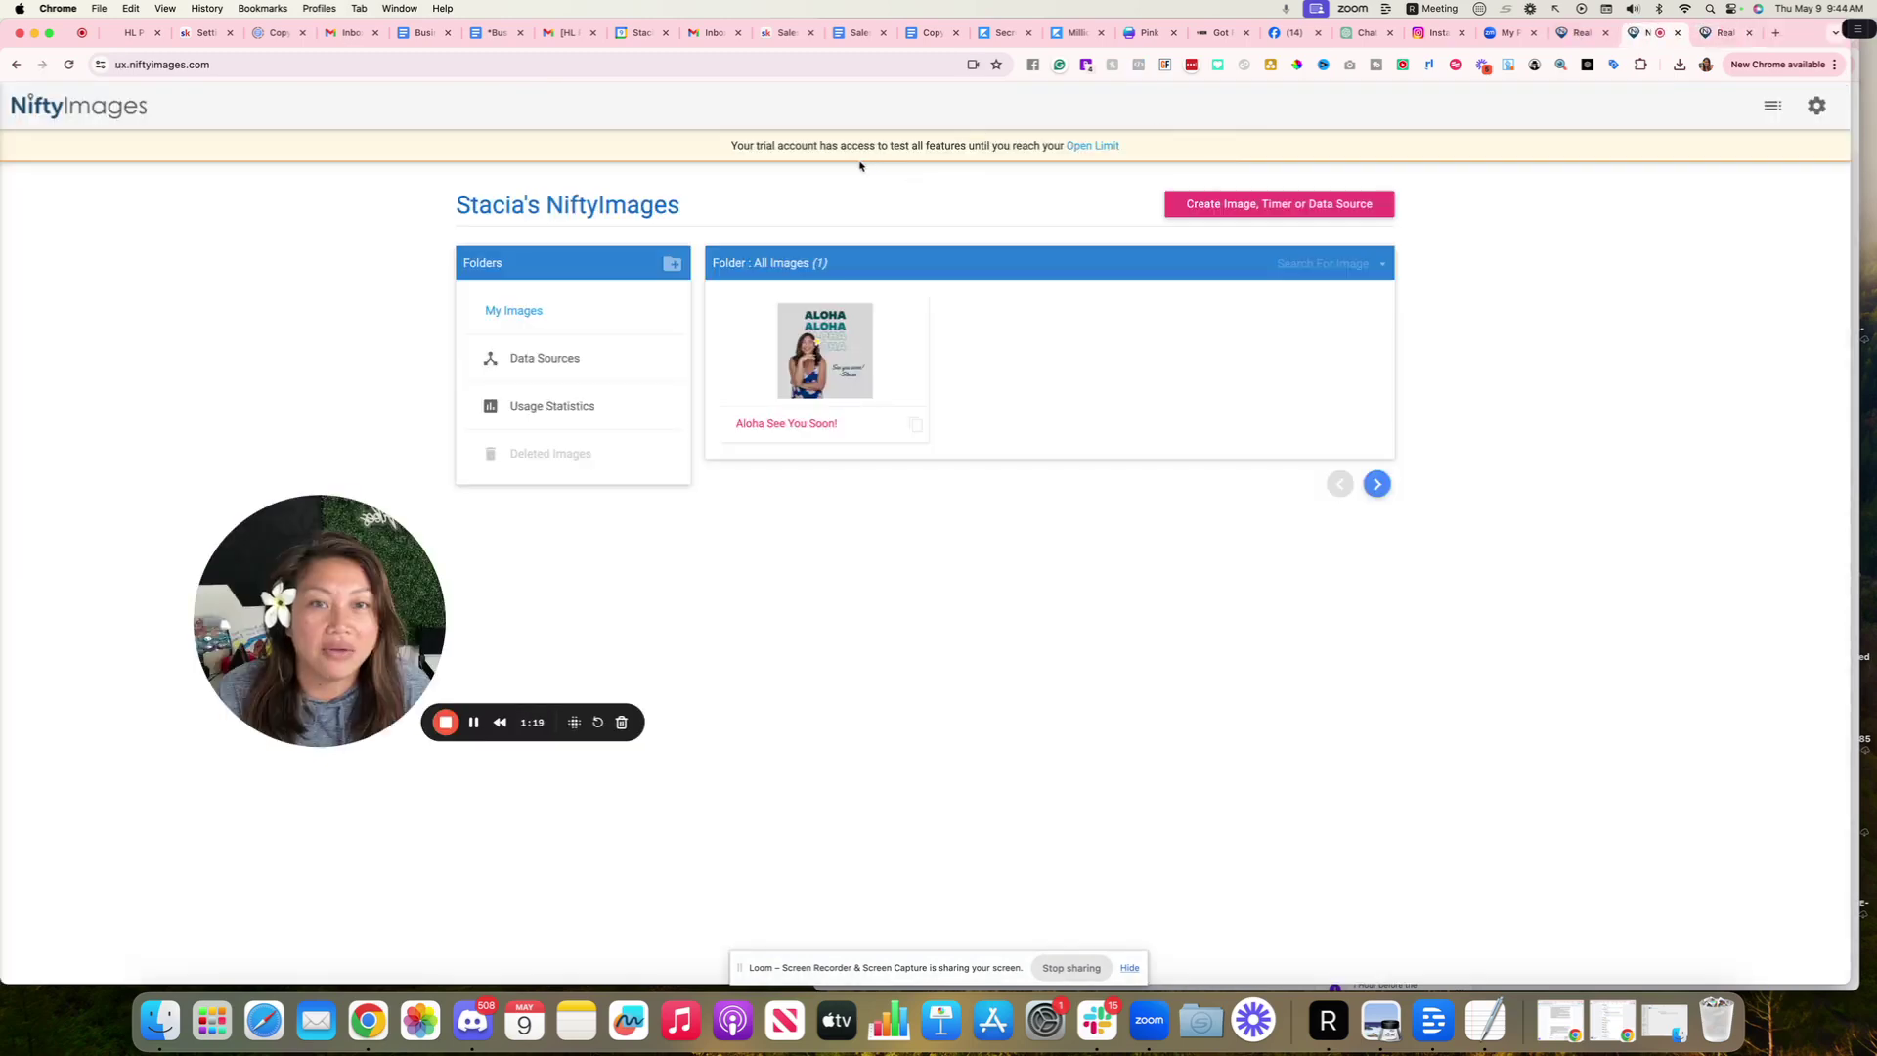
left_click(1084, 150)
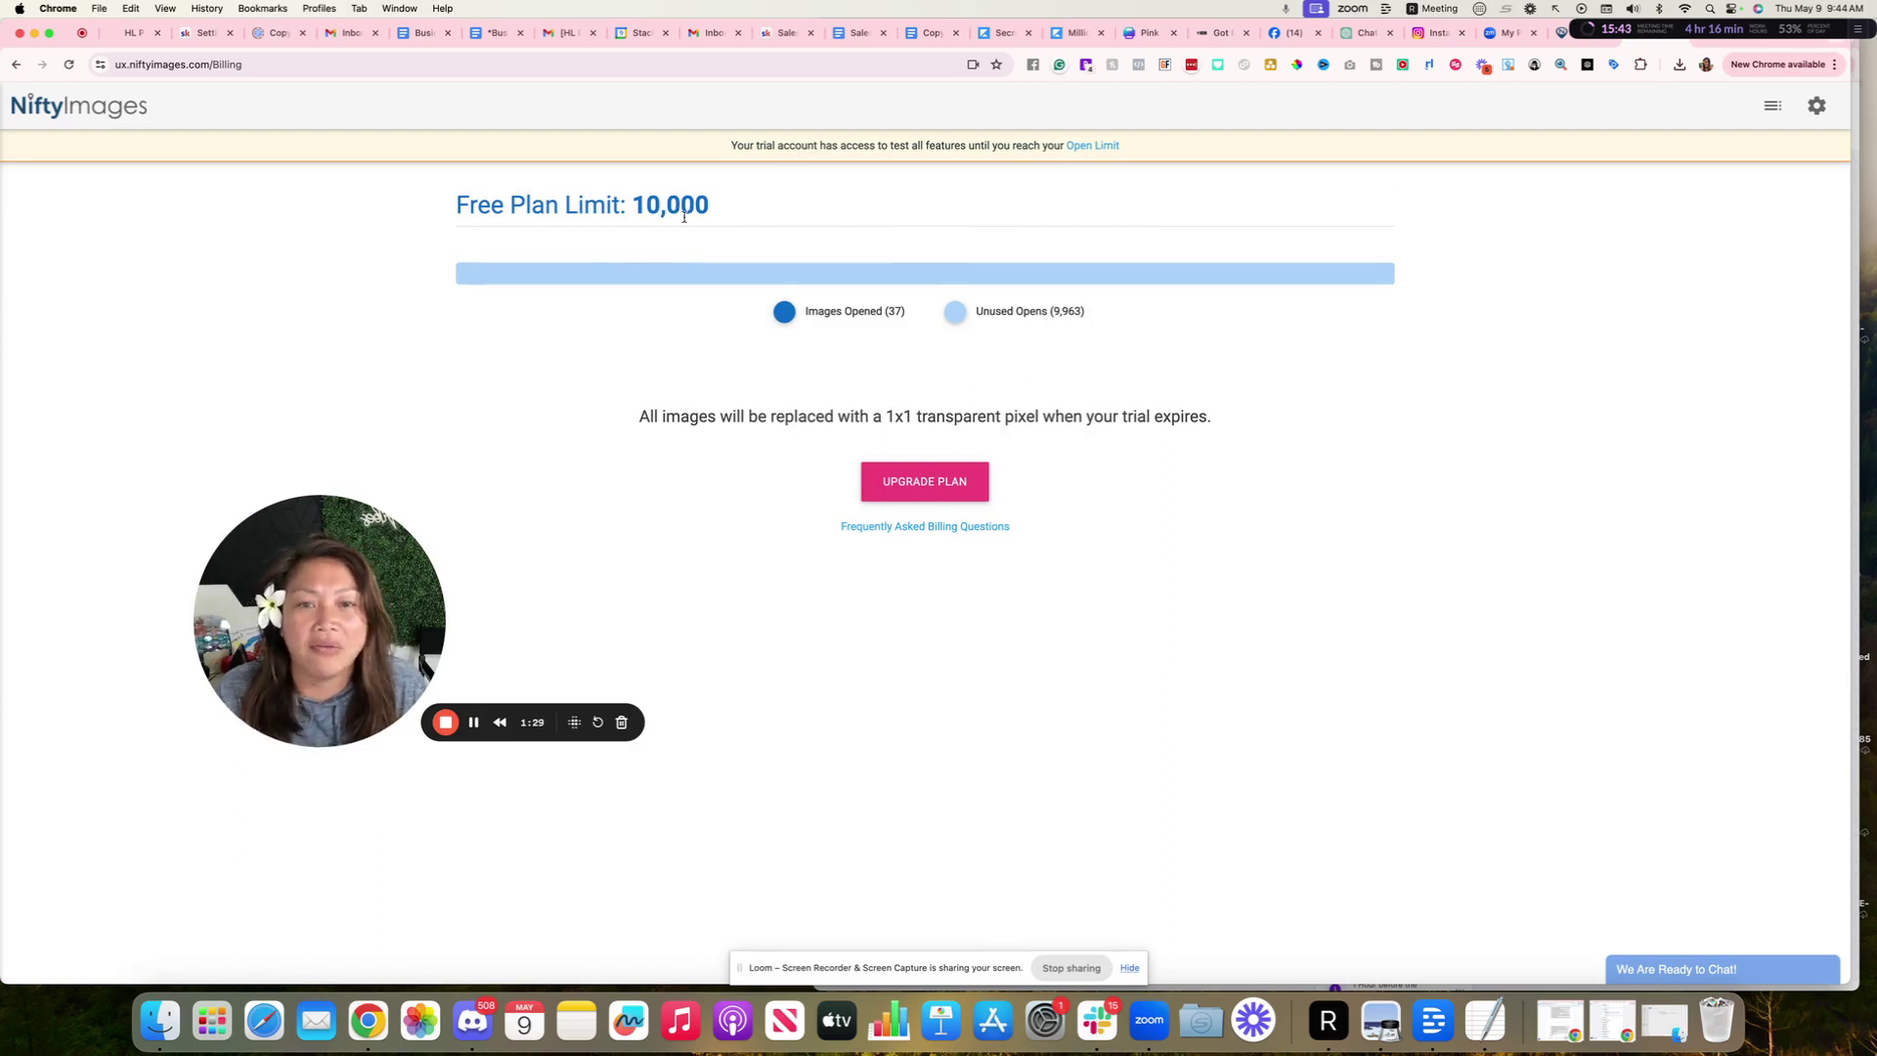
left_click(15, 64)
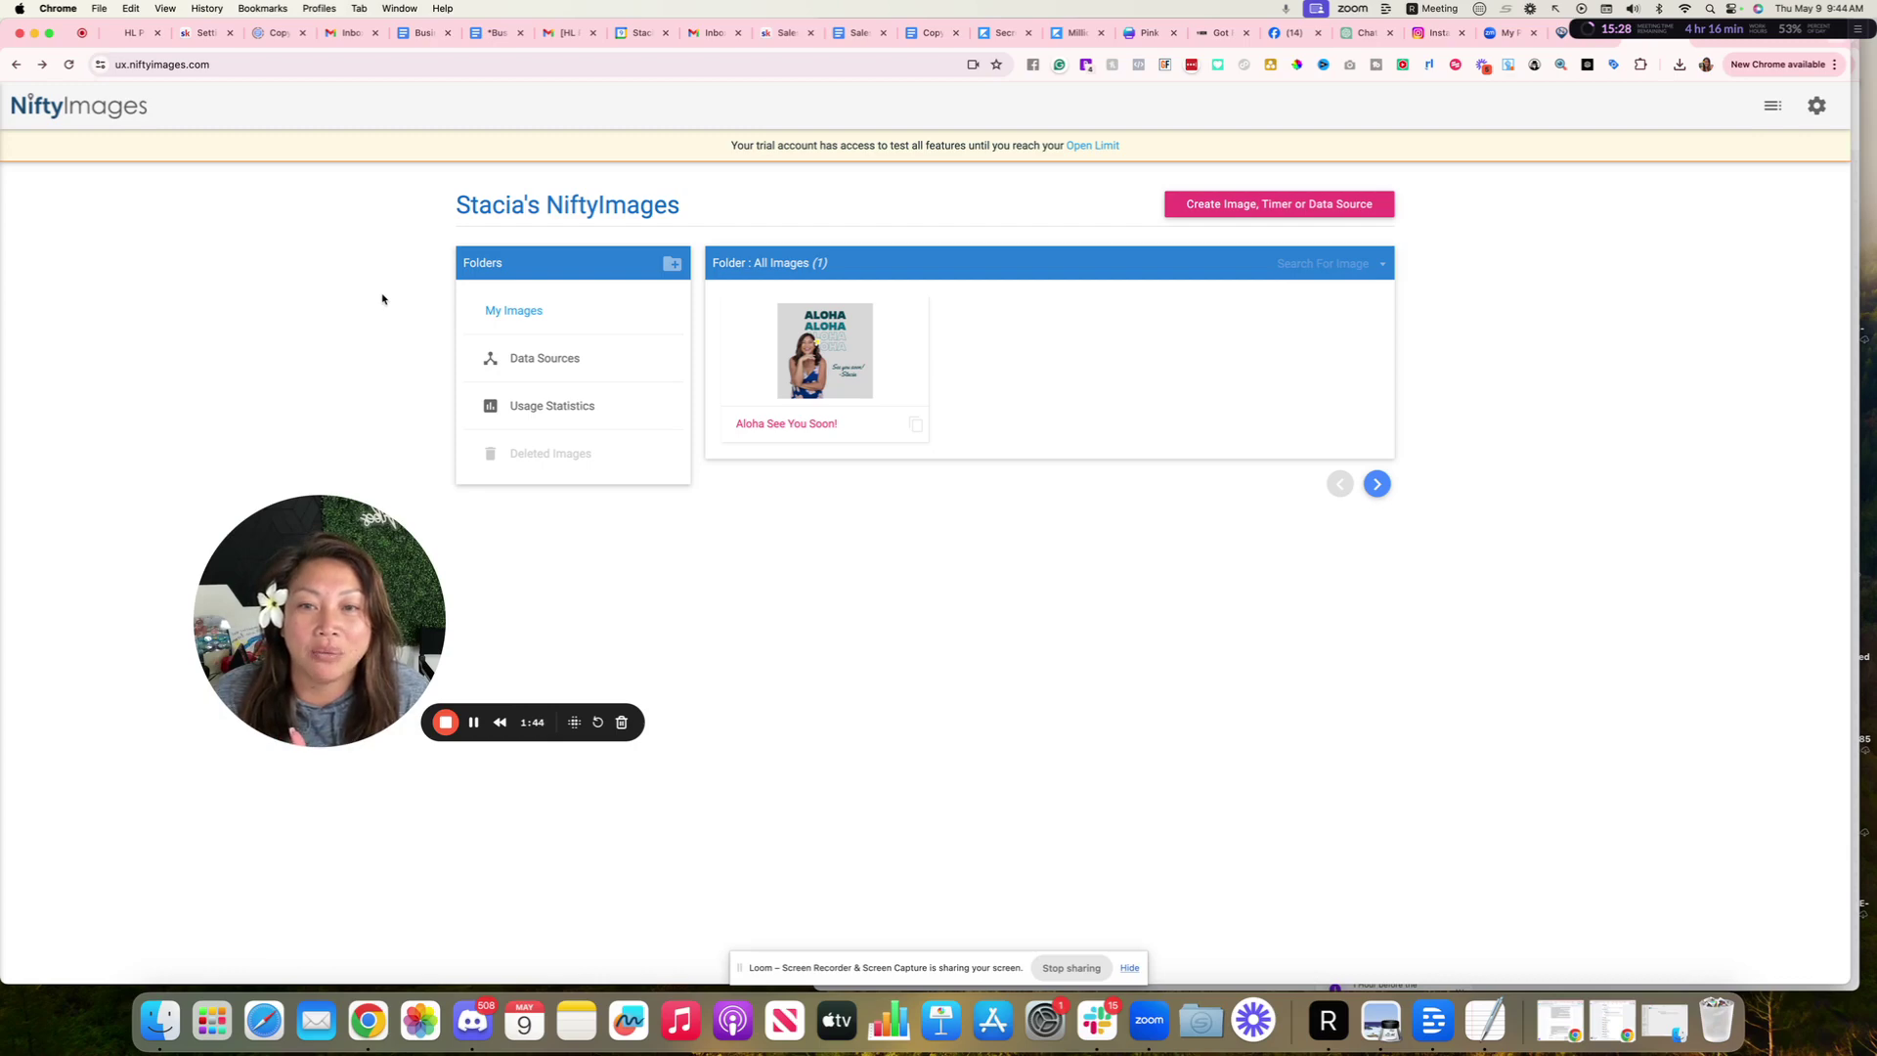
Create a new Personalized Image from the LETS VIBE name template
left_click(1275, 206)
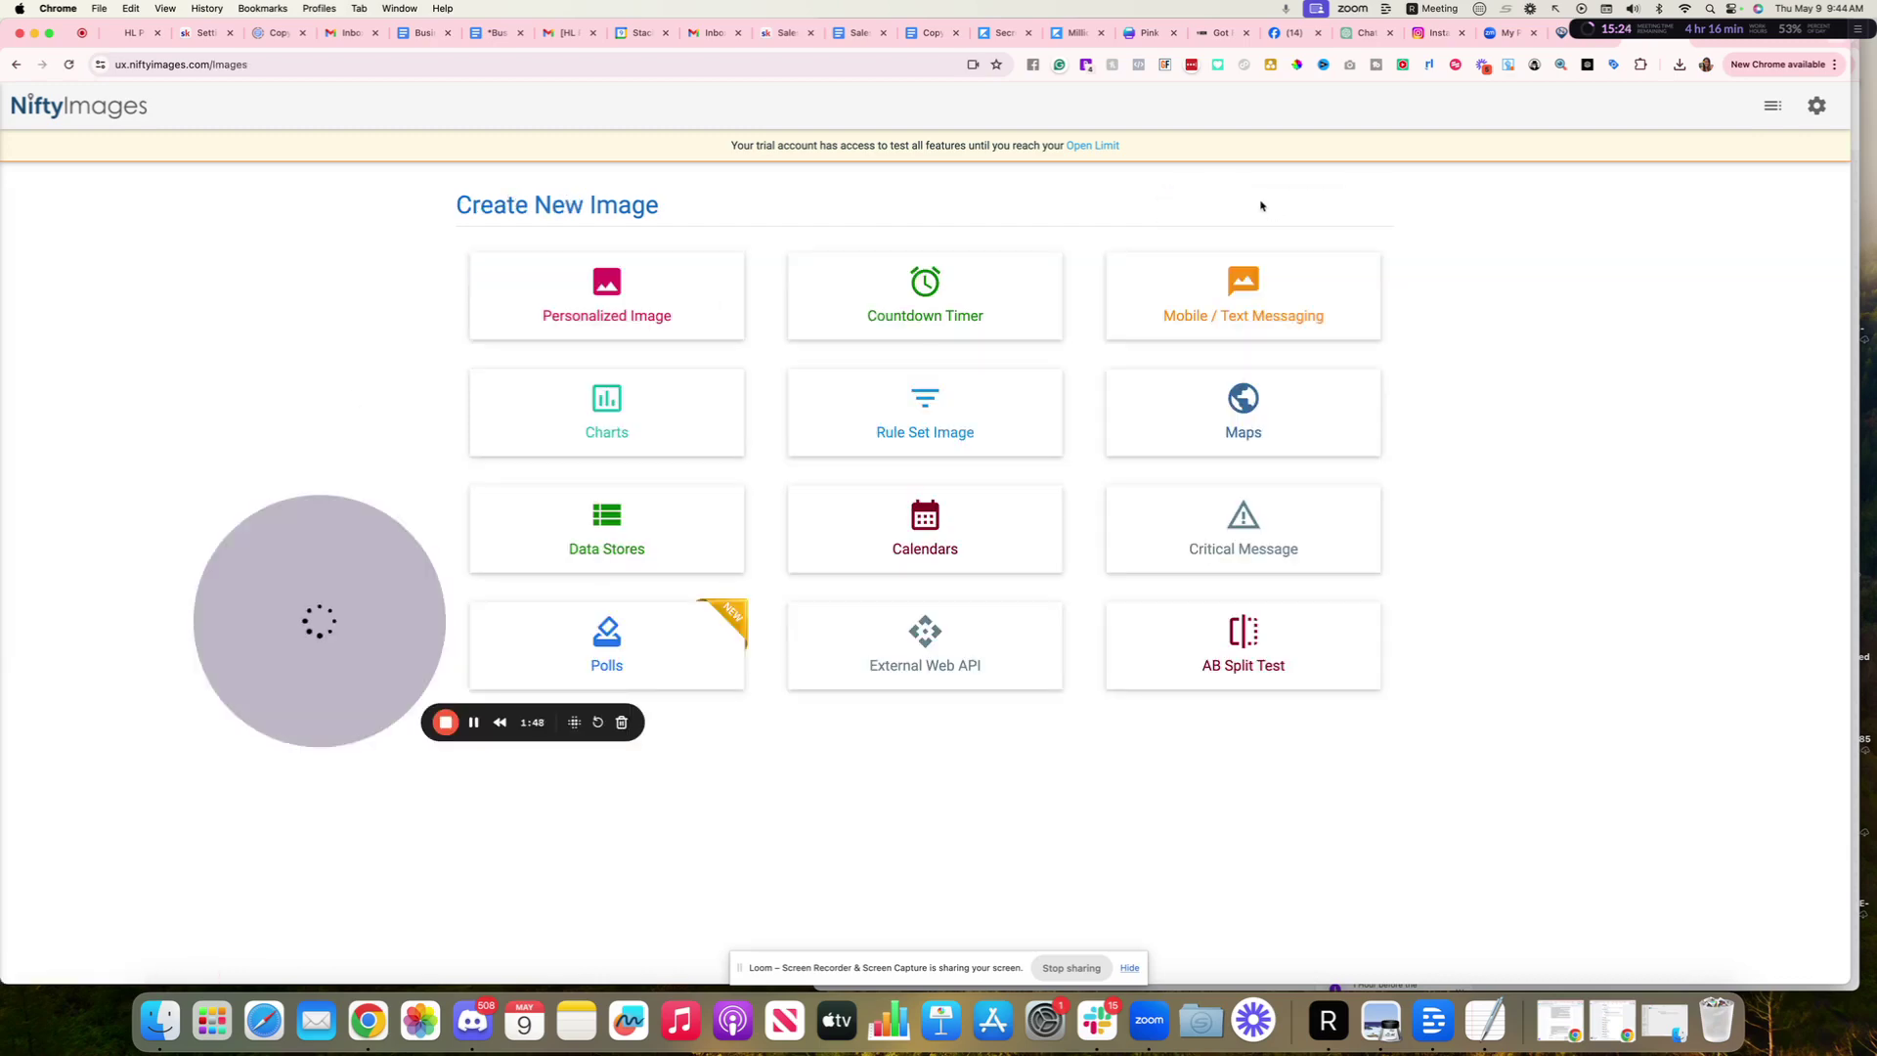
left_click(609, 313)
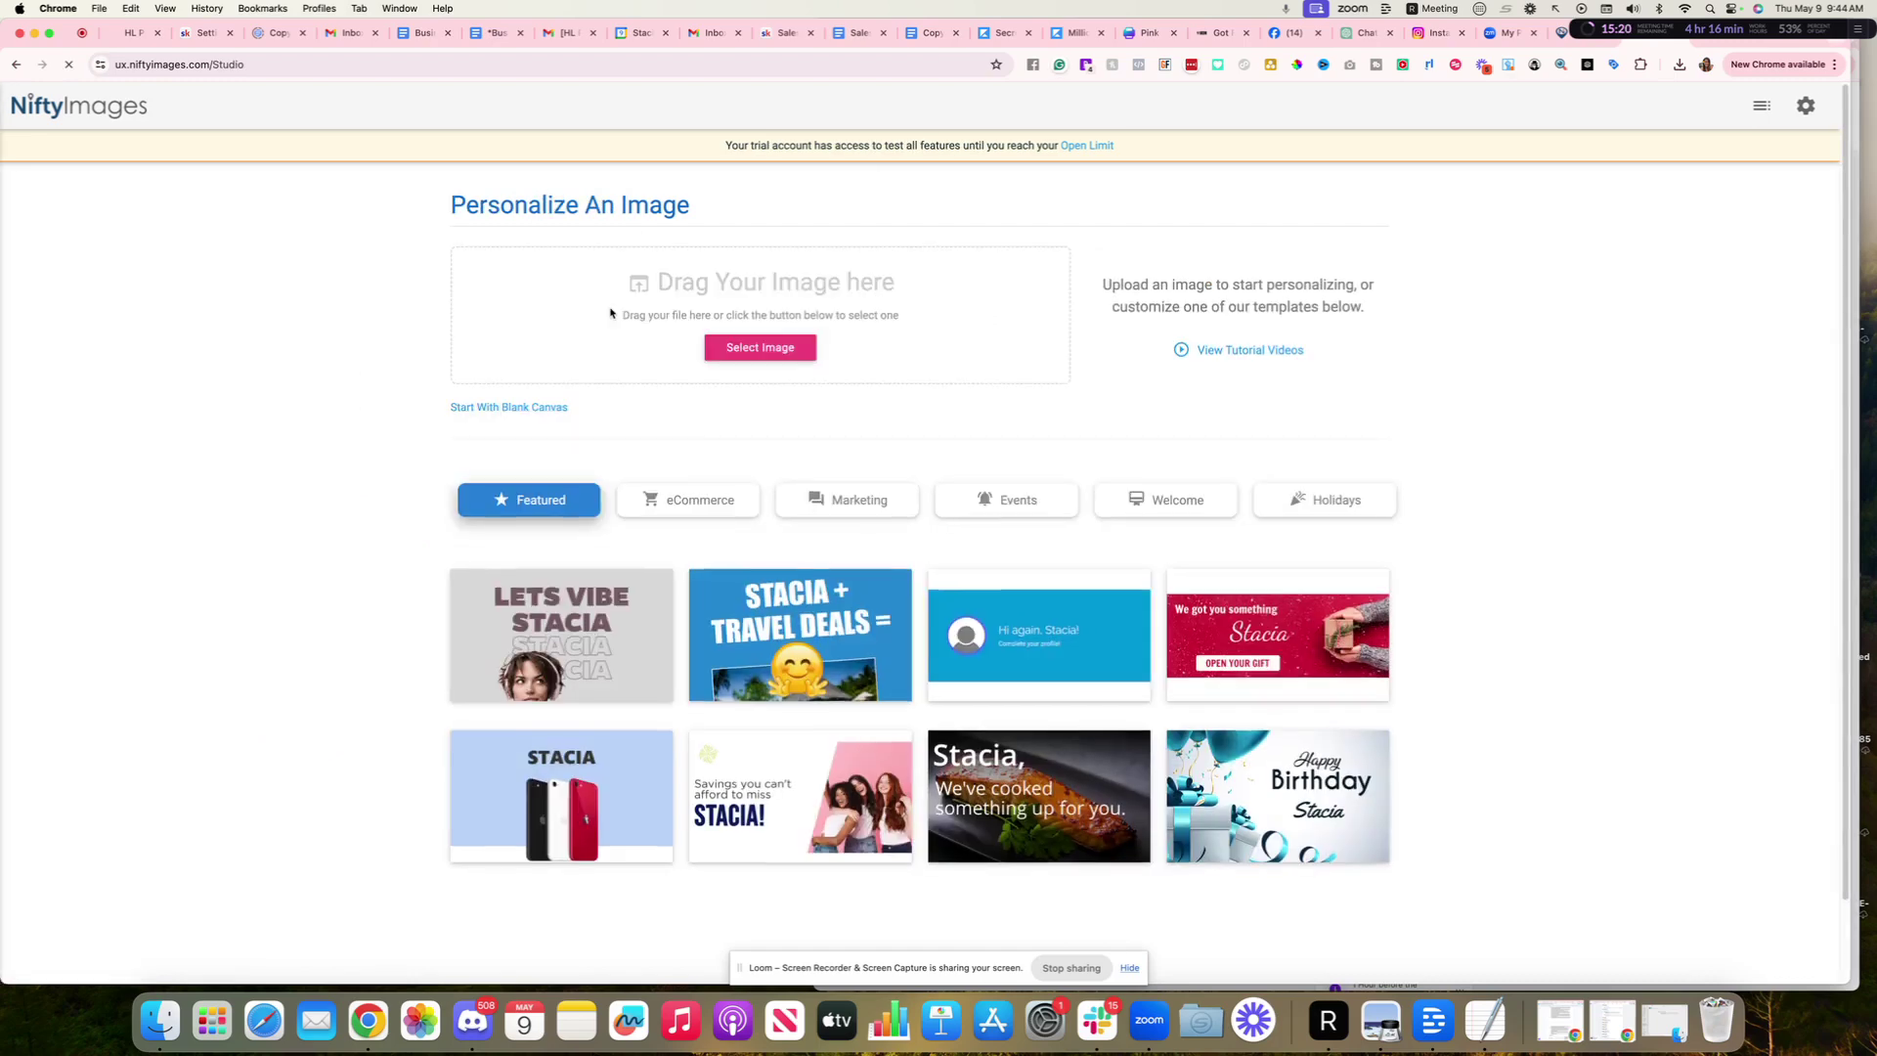
left_click(554, 623)
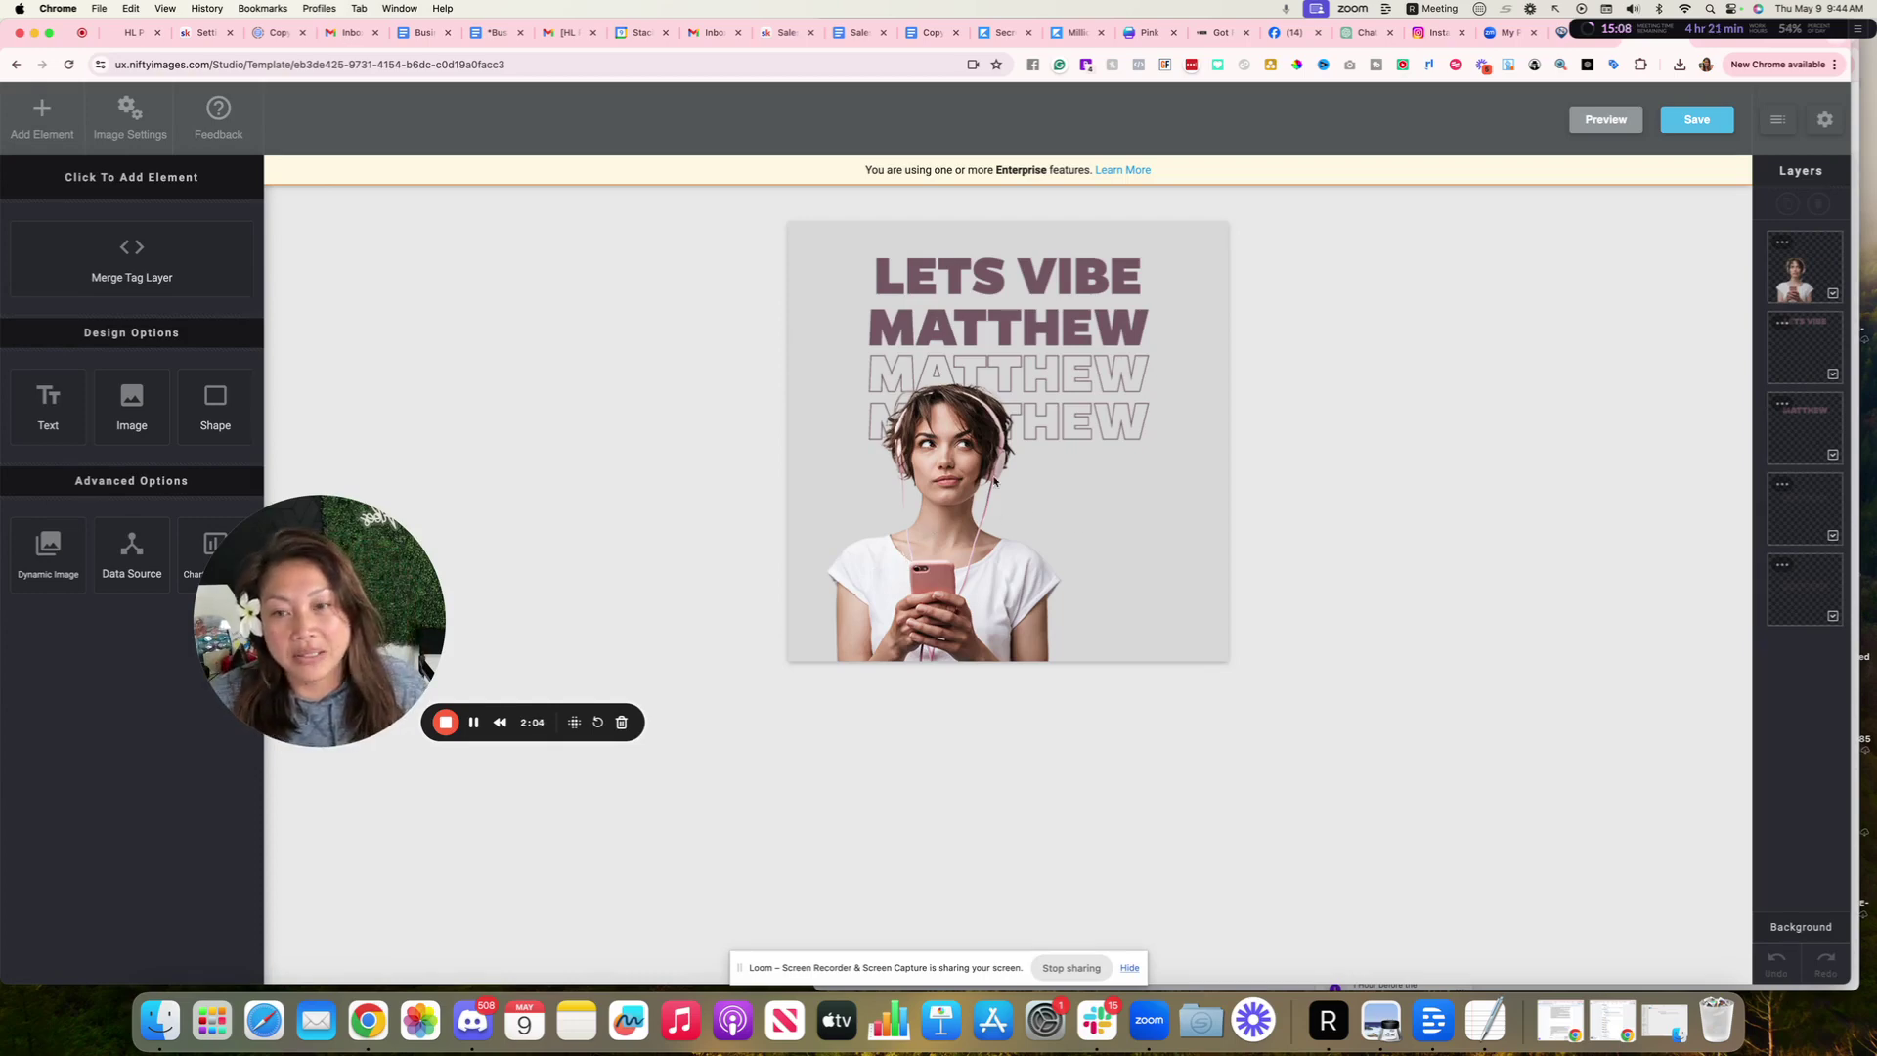
left_click_drag(323, 625, 355, 812)
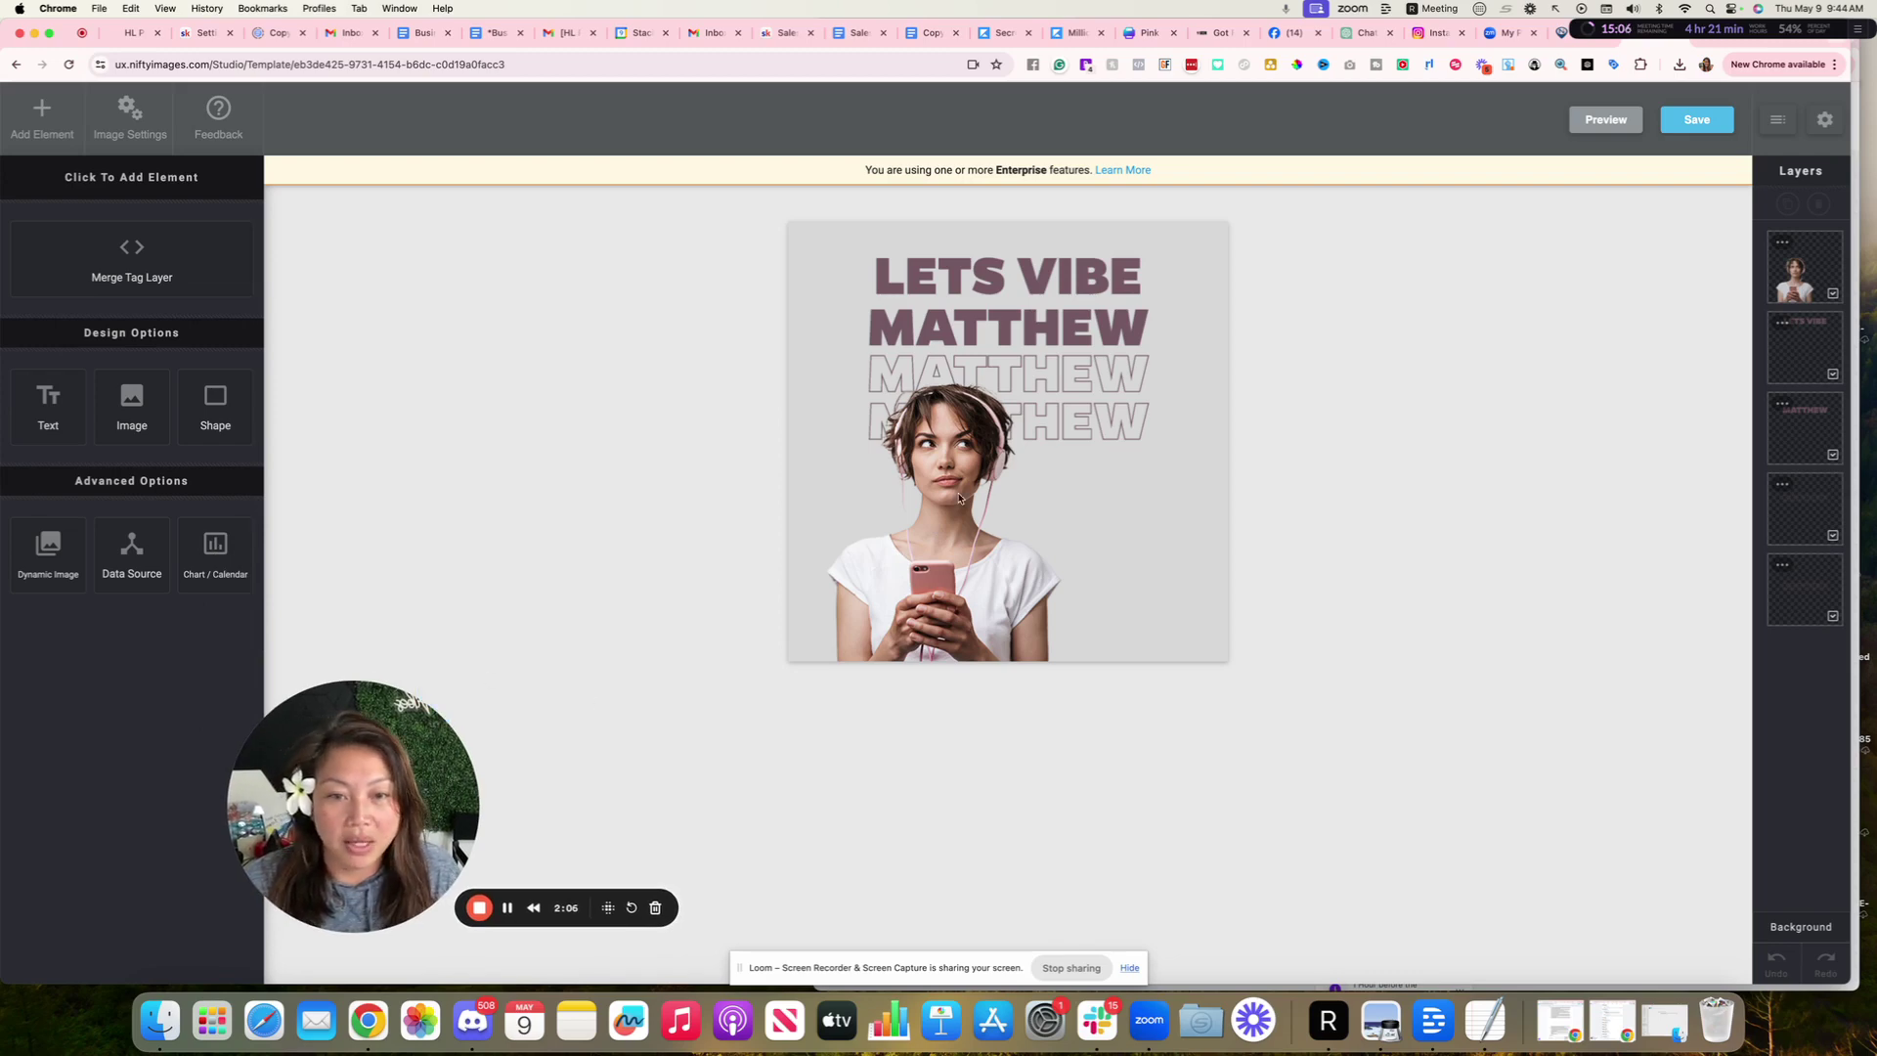
Inspect the photo, LETS VIBE headline and MATTHEW name layers, then tile the editor left
left_click(929, 288)
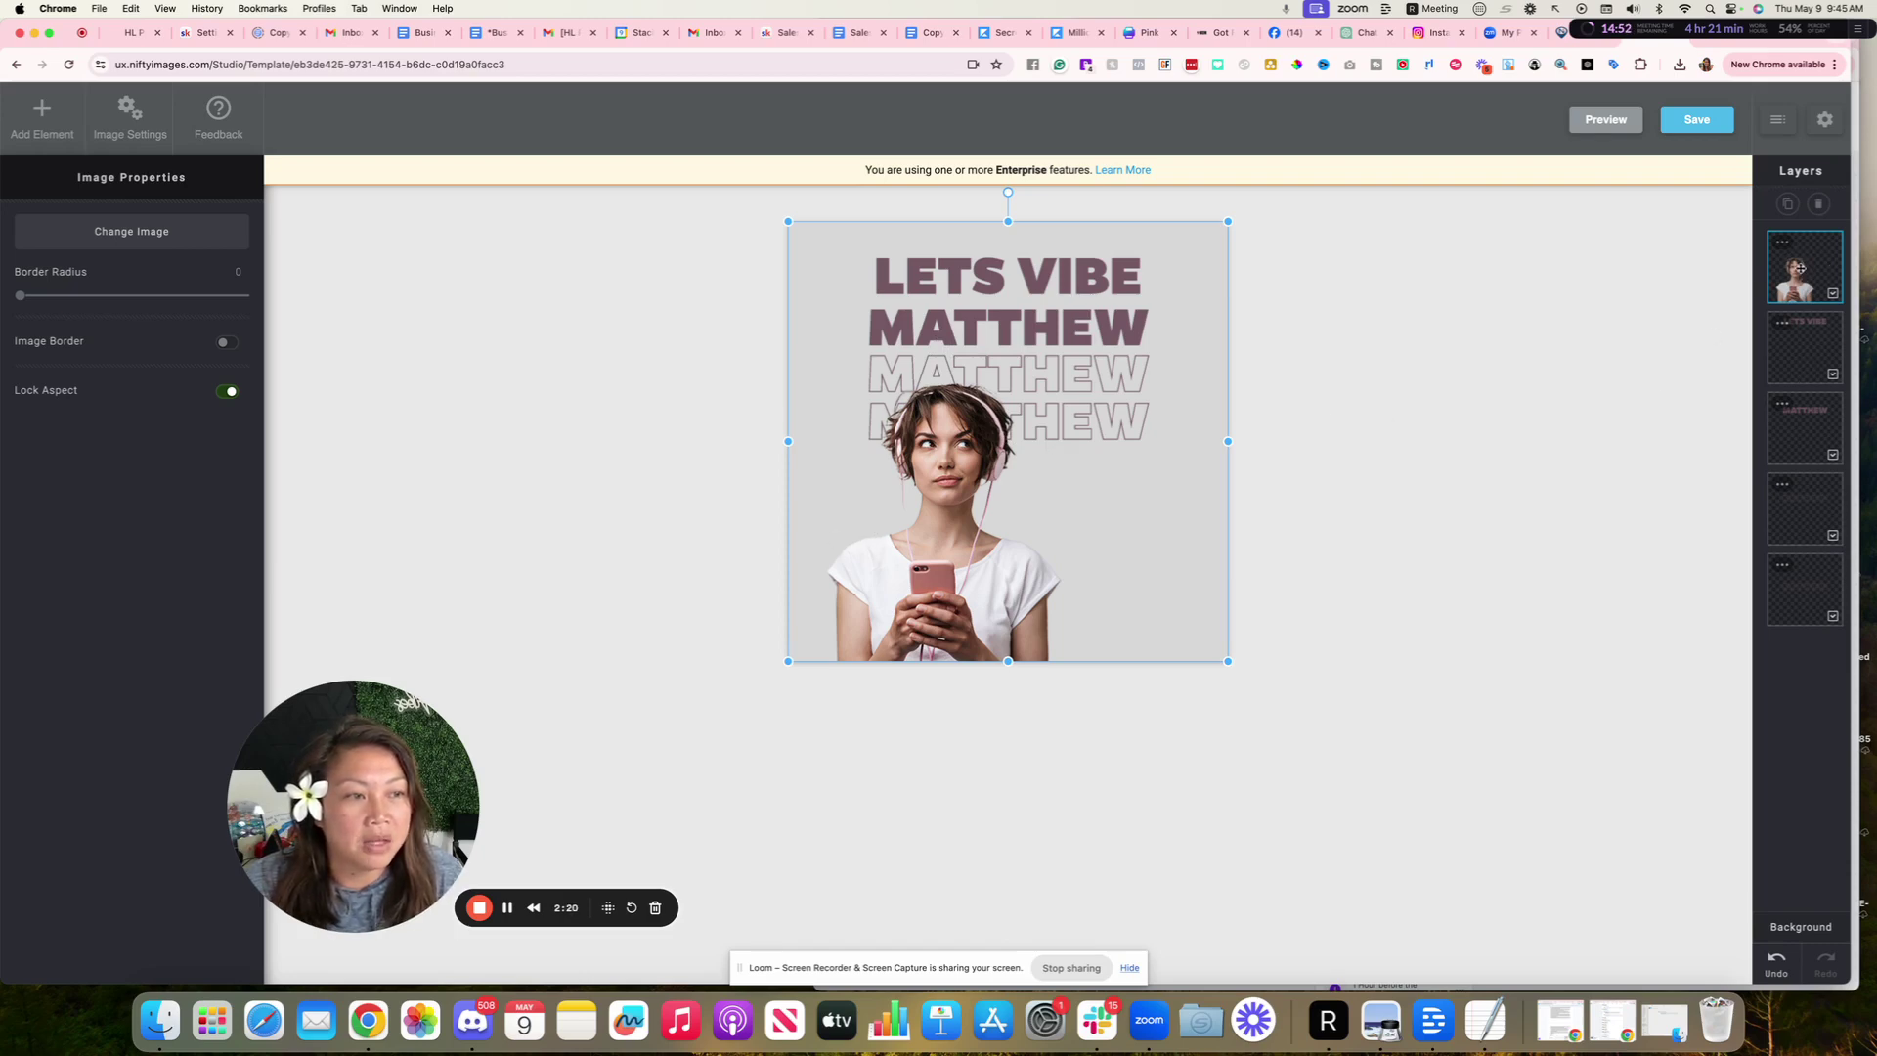
left_click(1799, 366)
left_click(1807, 433)
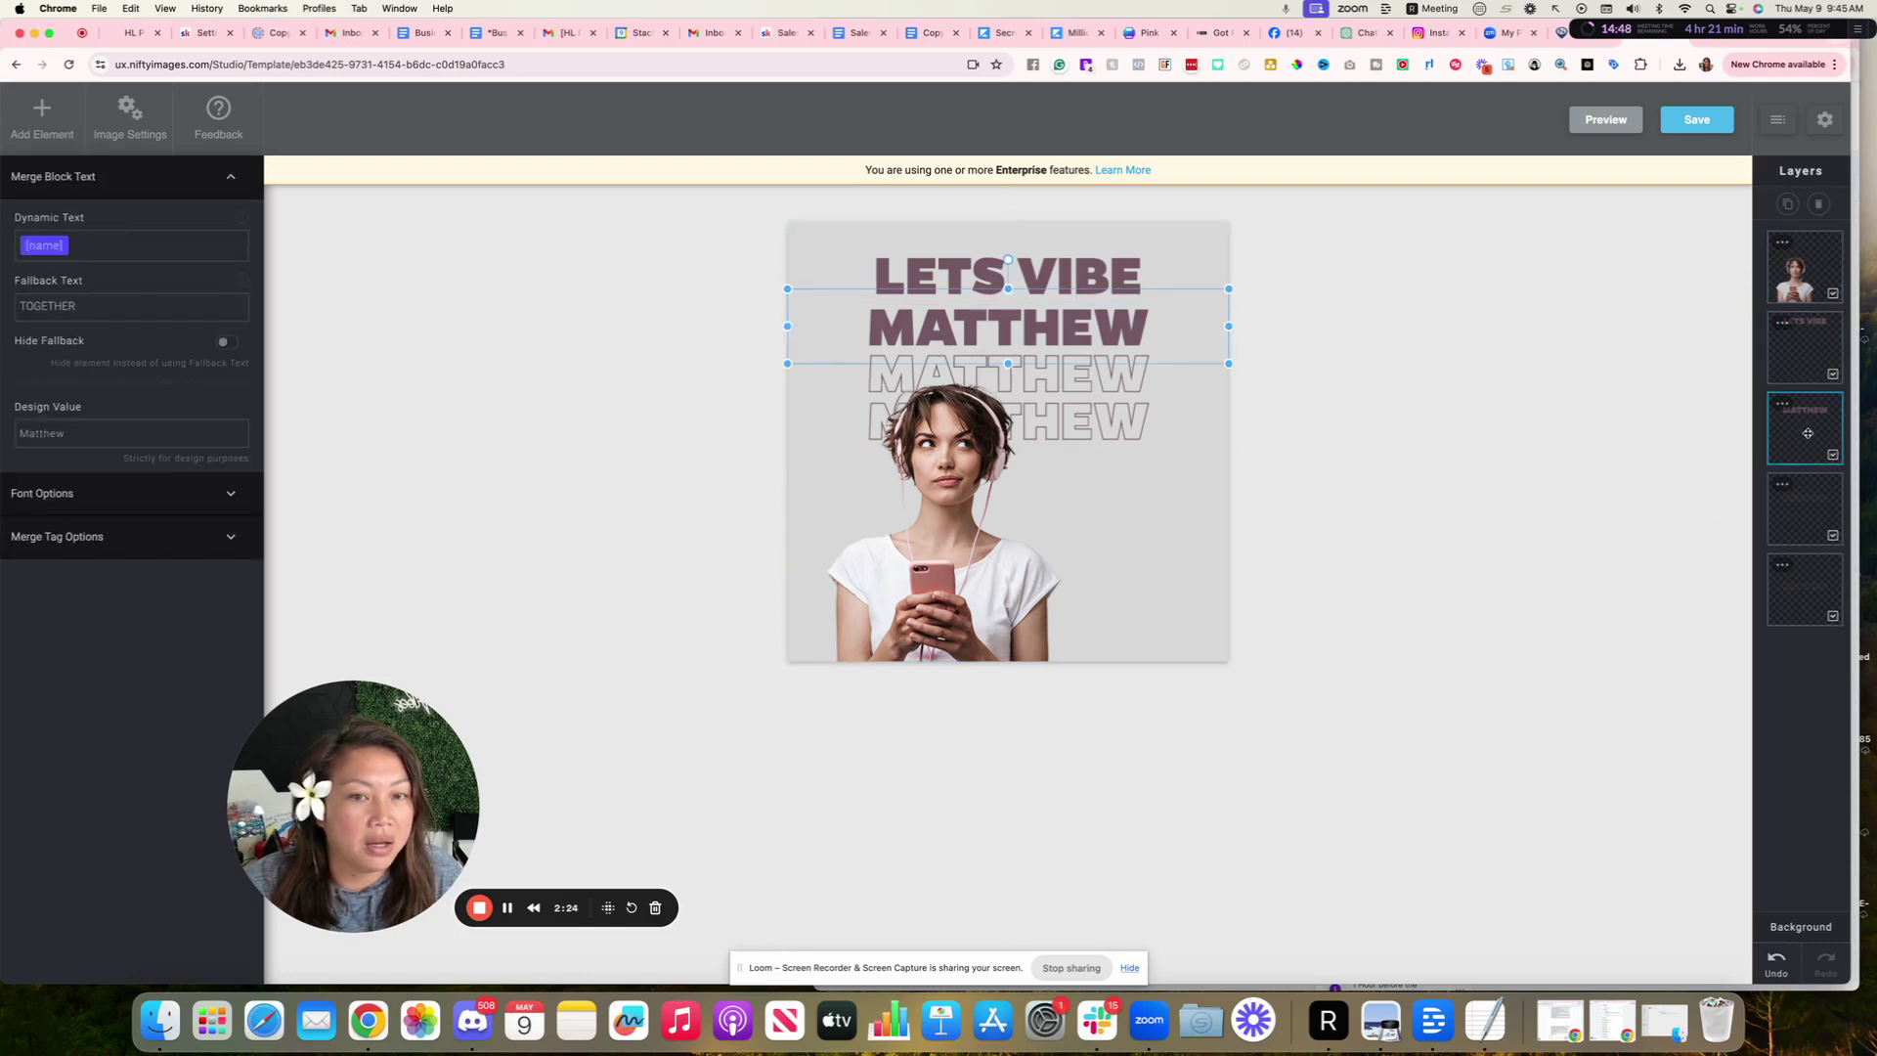
left_click(1807, 535)
left_click(1808, 612)
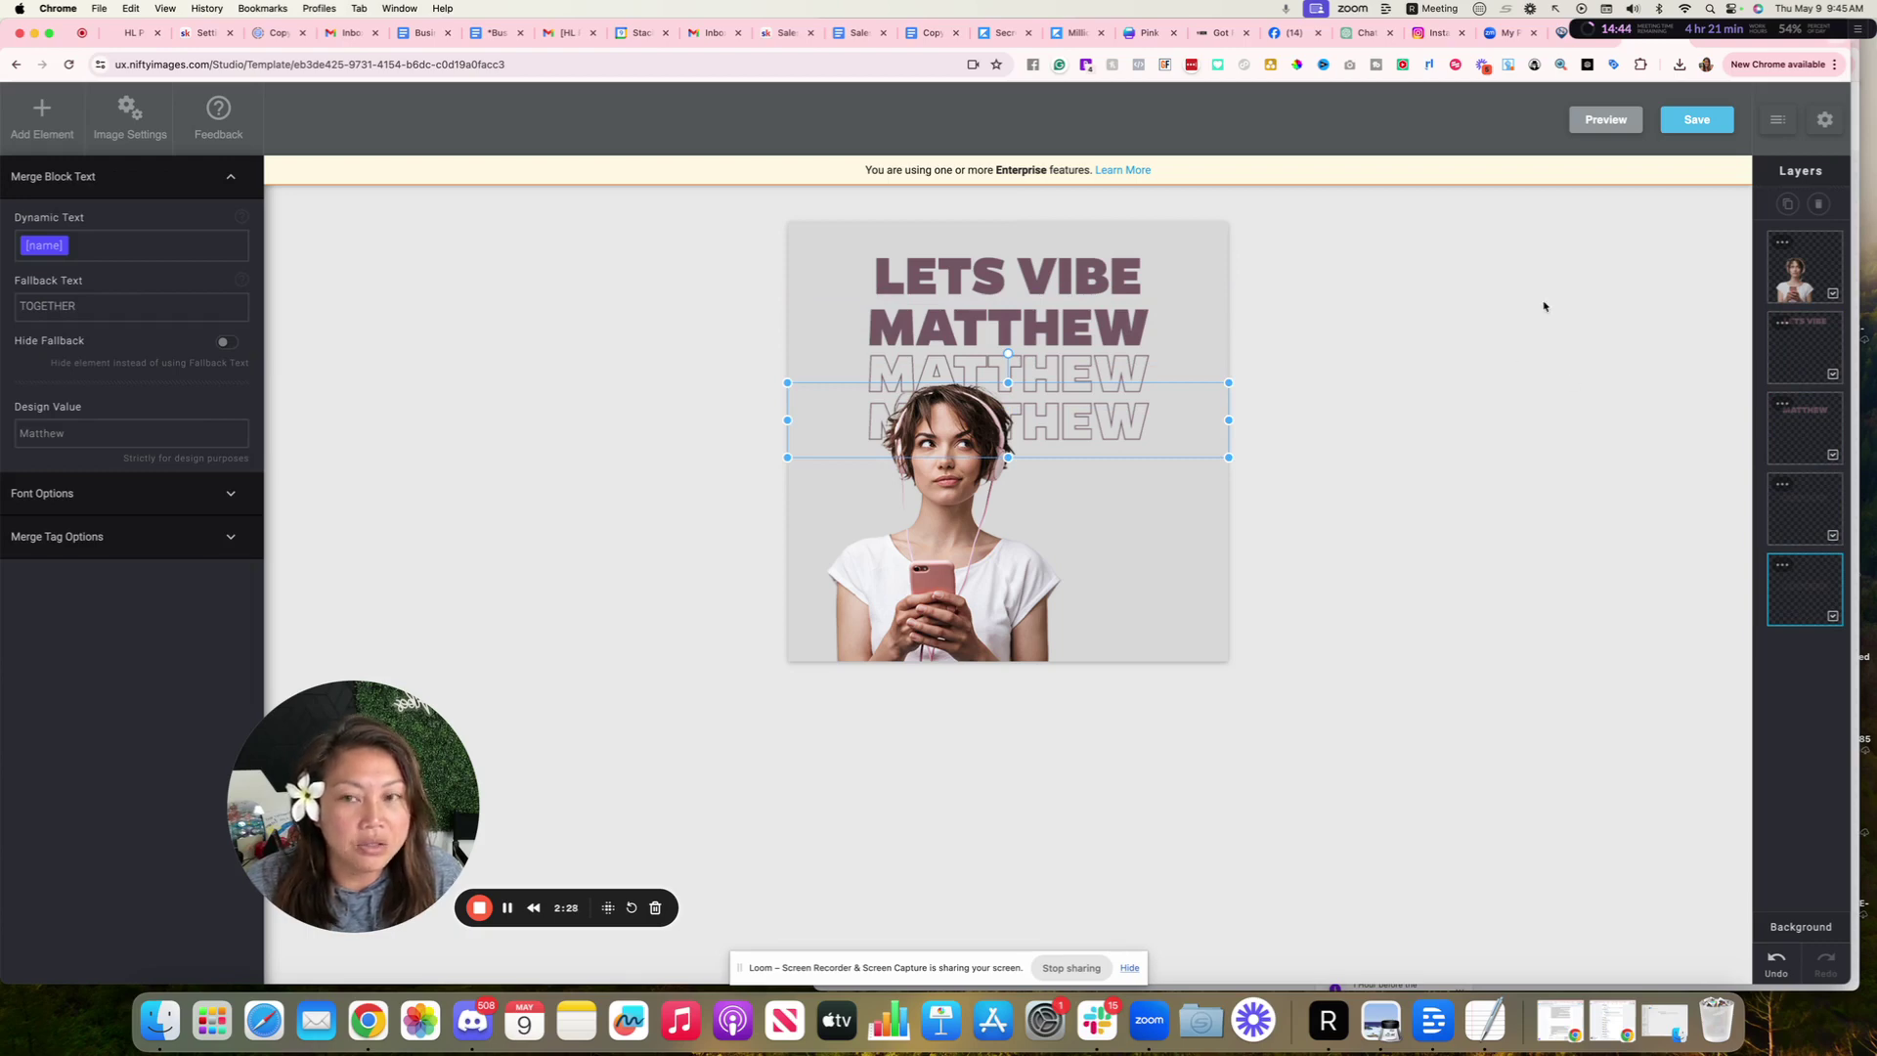
left_click(1798, 262)
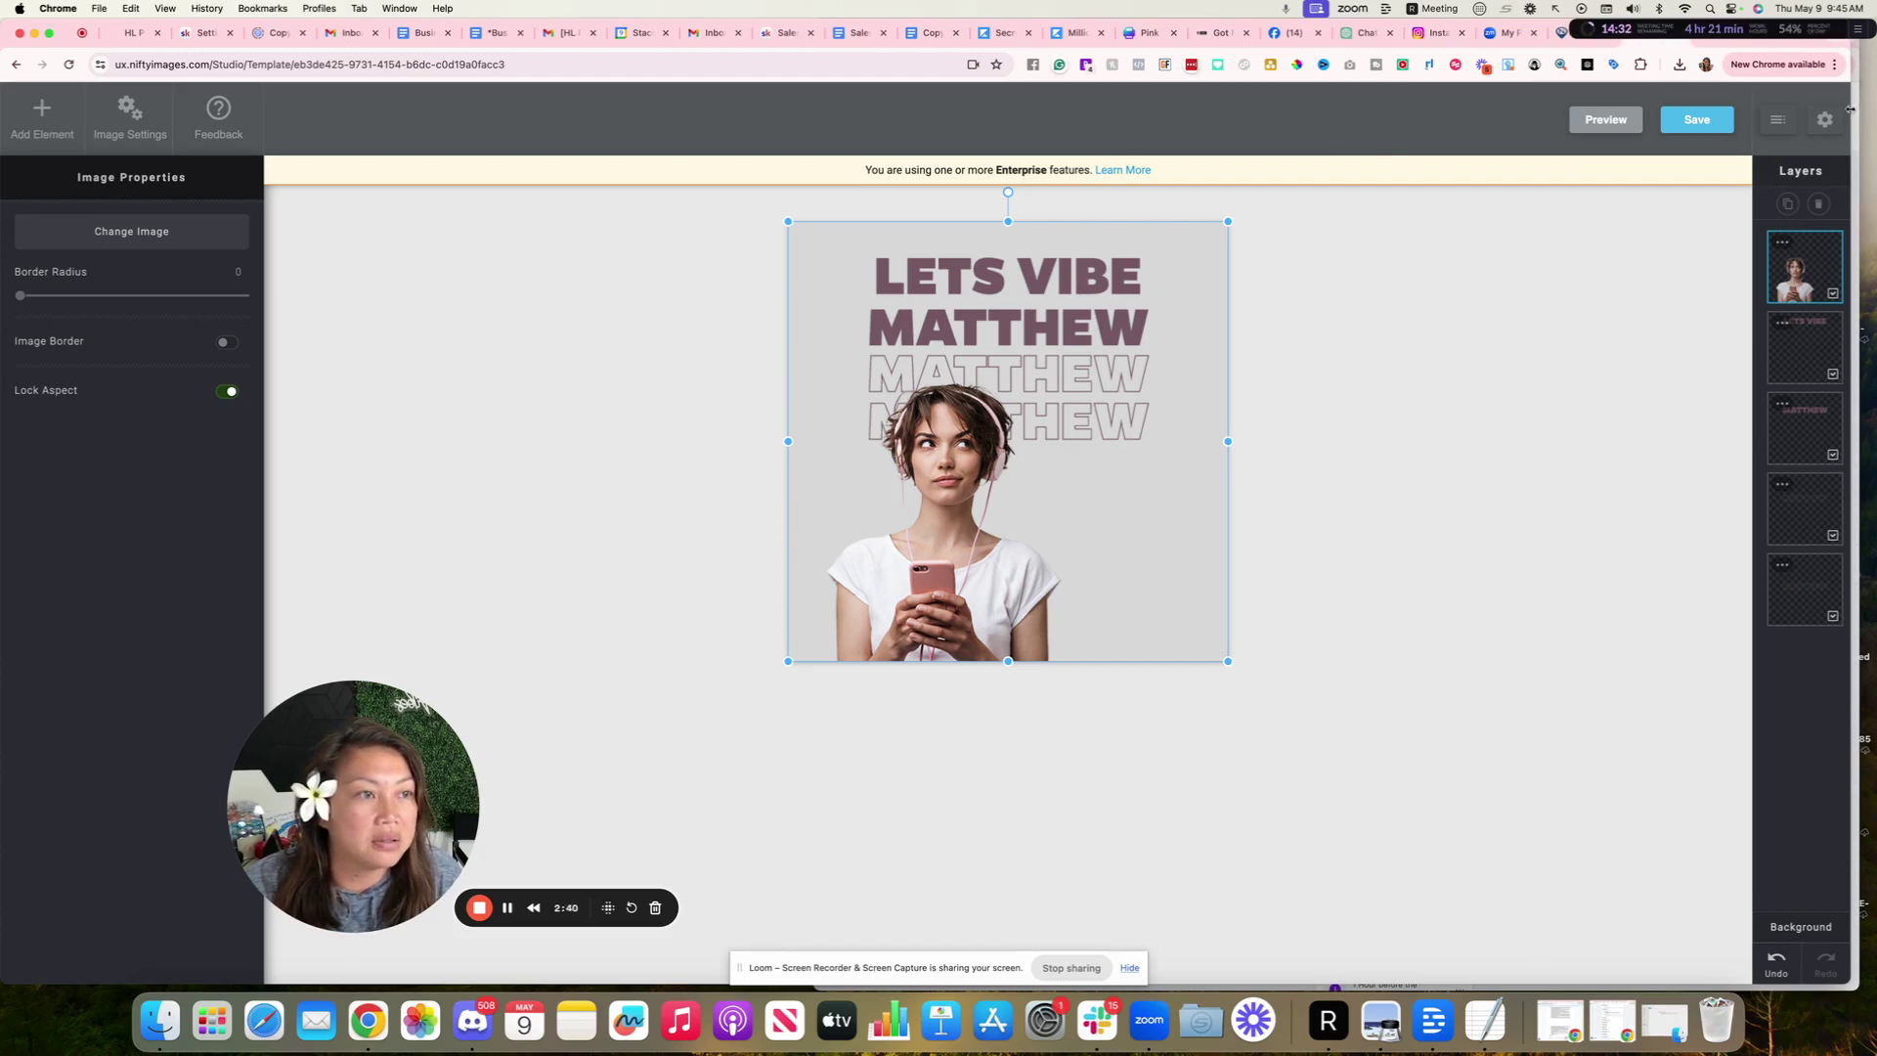
key("ctrl+alt+Left")
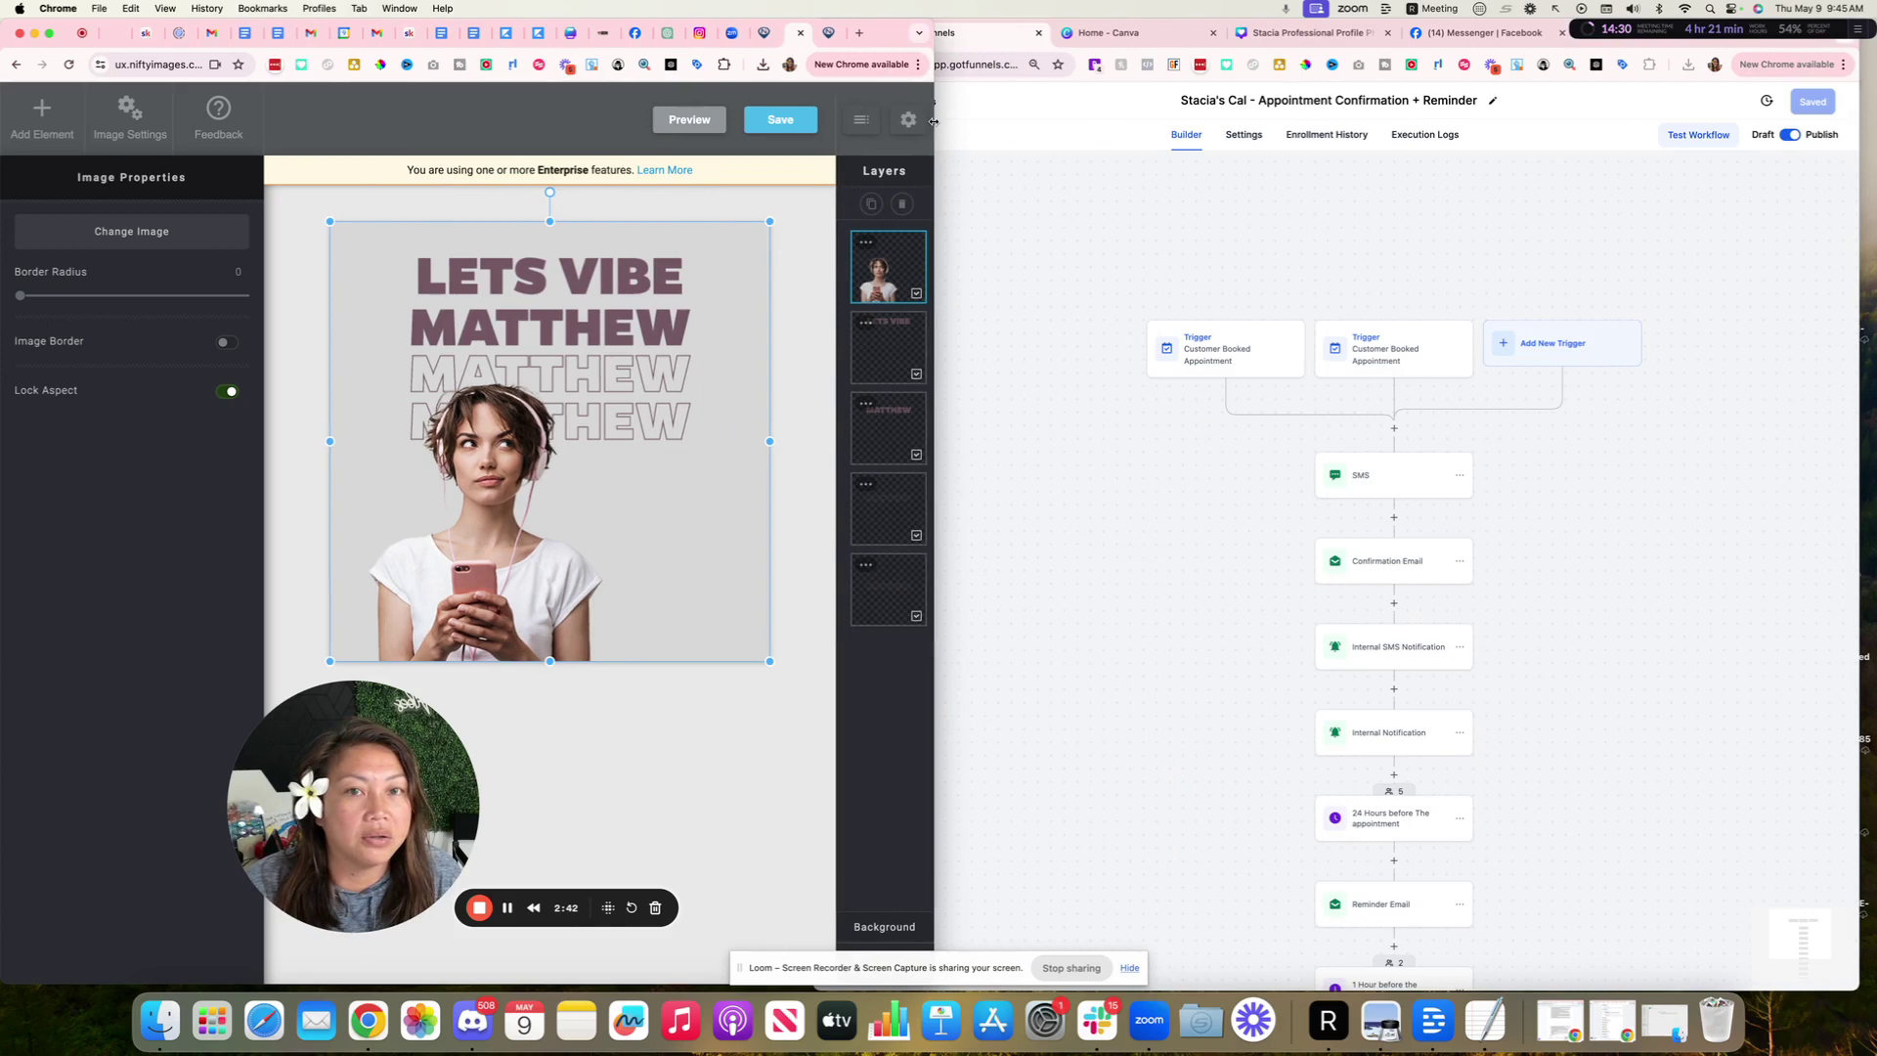
Switch to Canva and open the professional profile photo design
left_click(1166, 216)
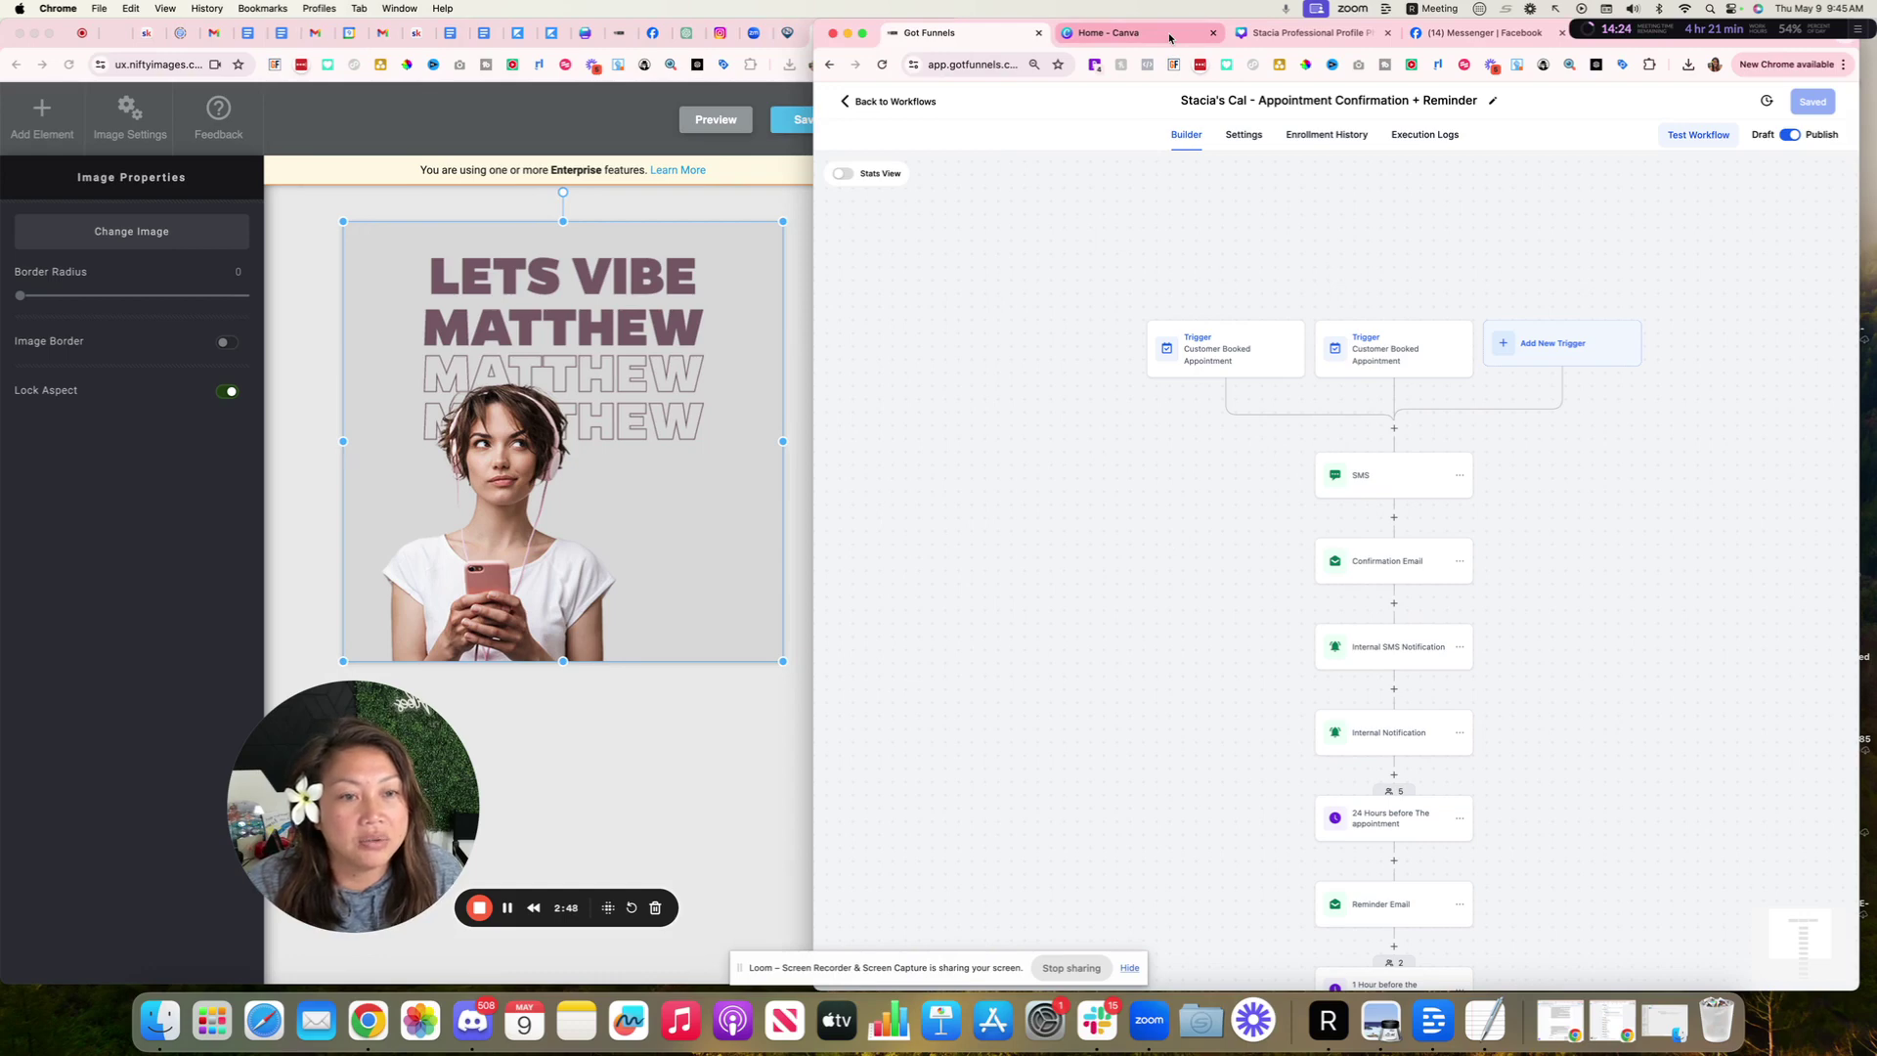
left_click(1120, 35)
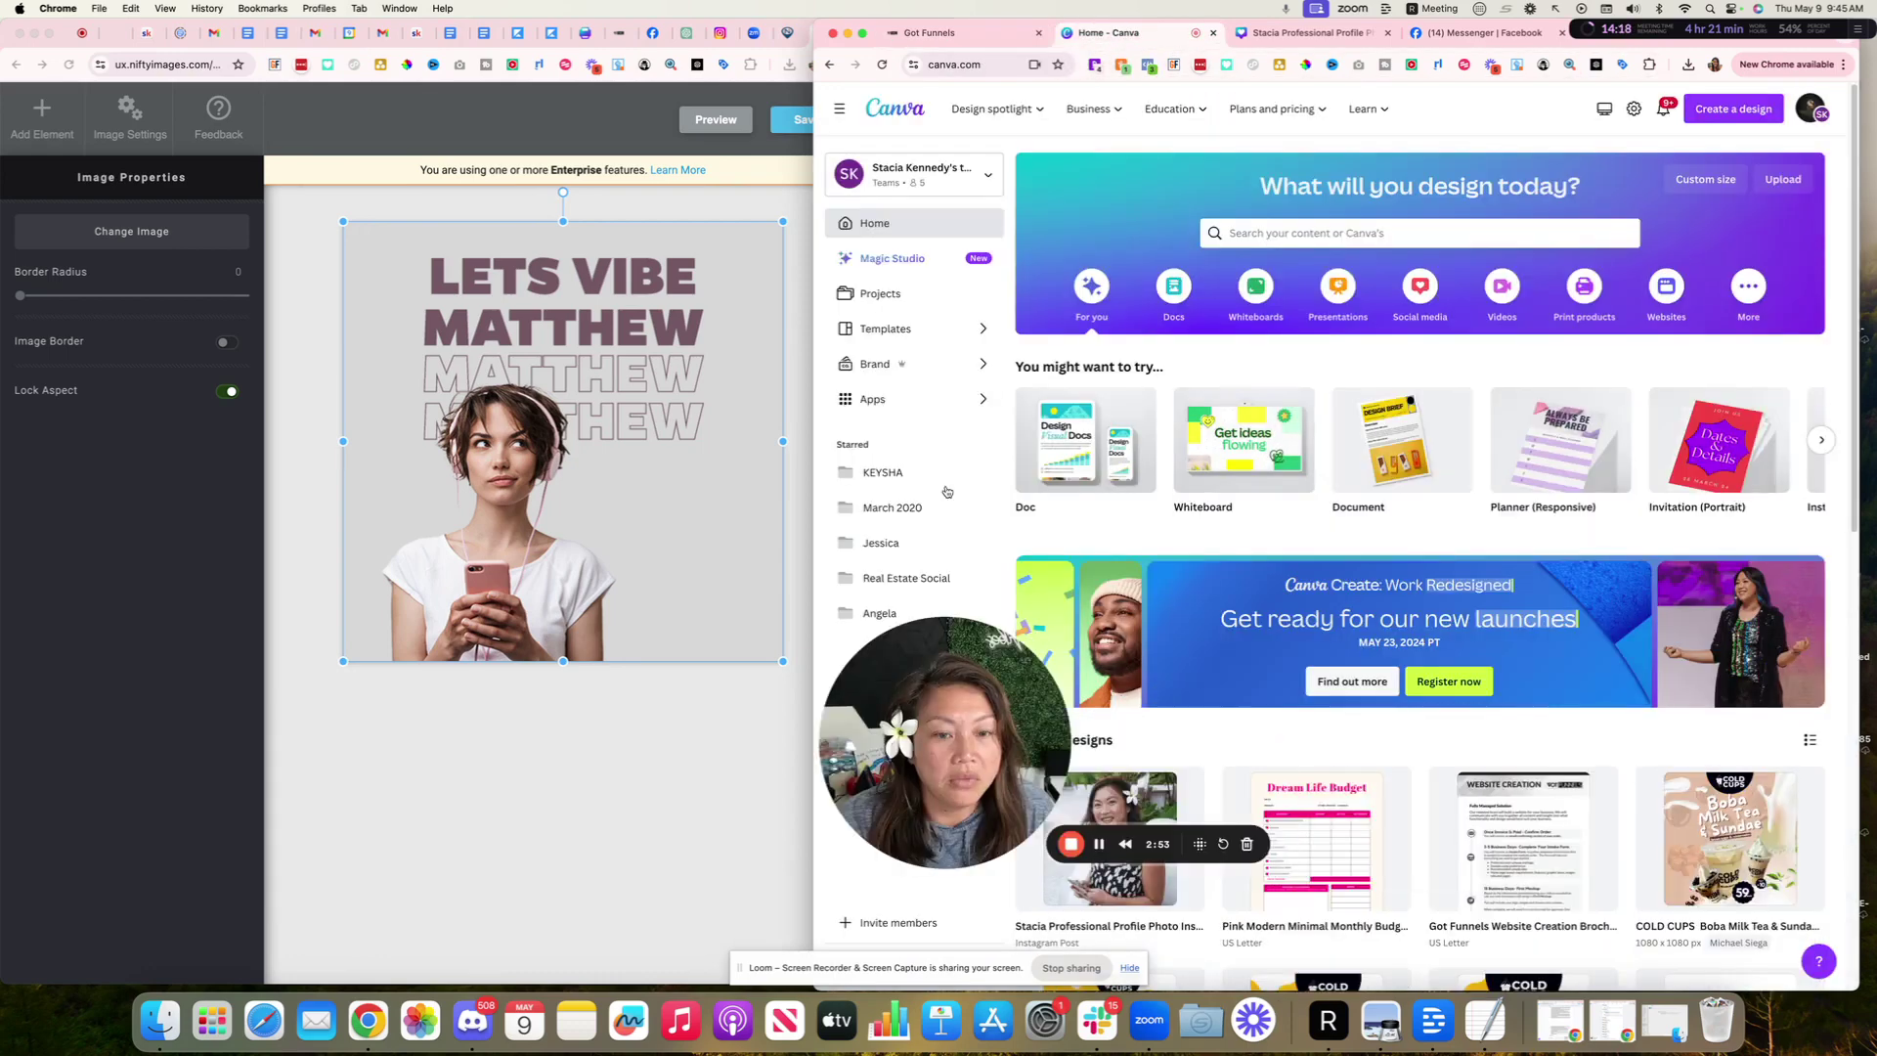
left_click(939, 849)
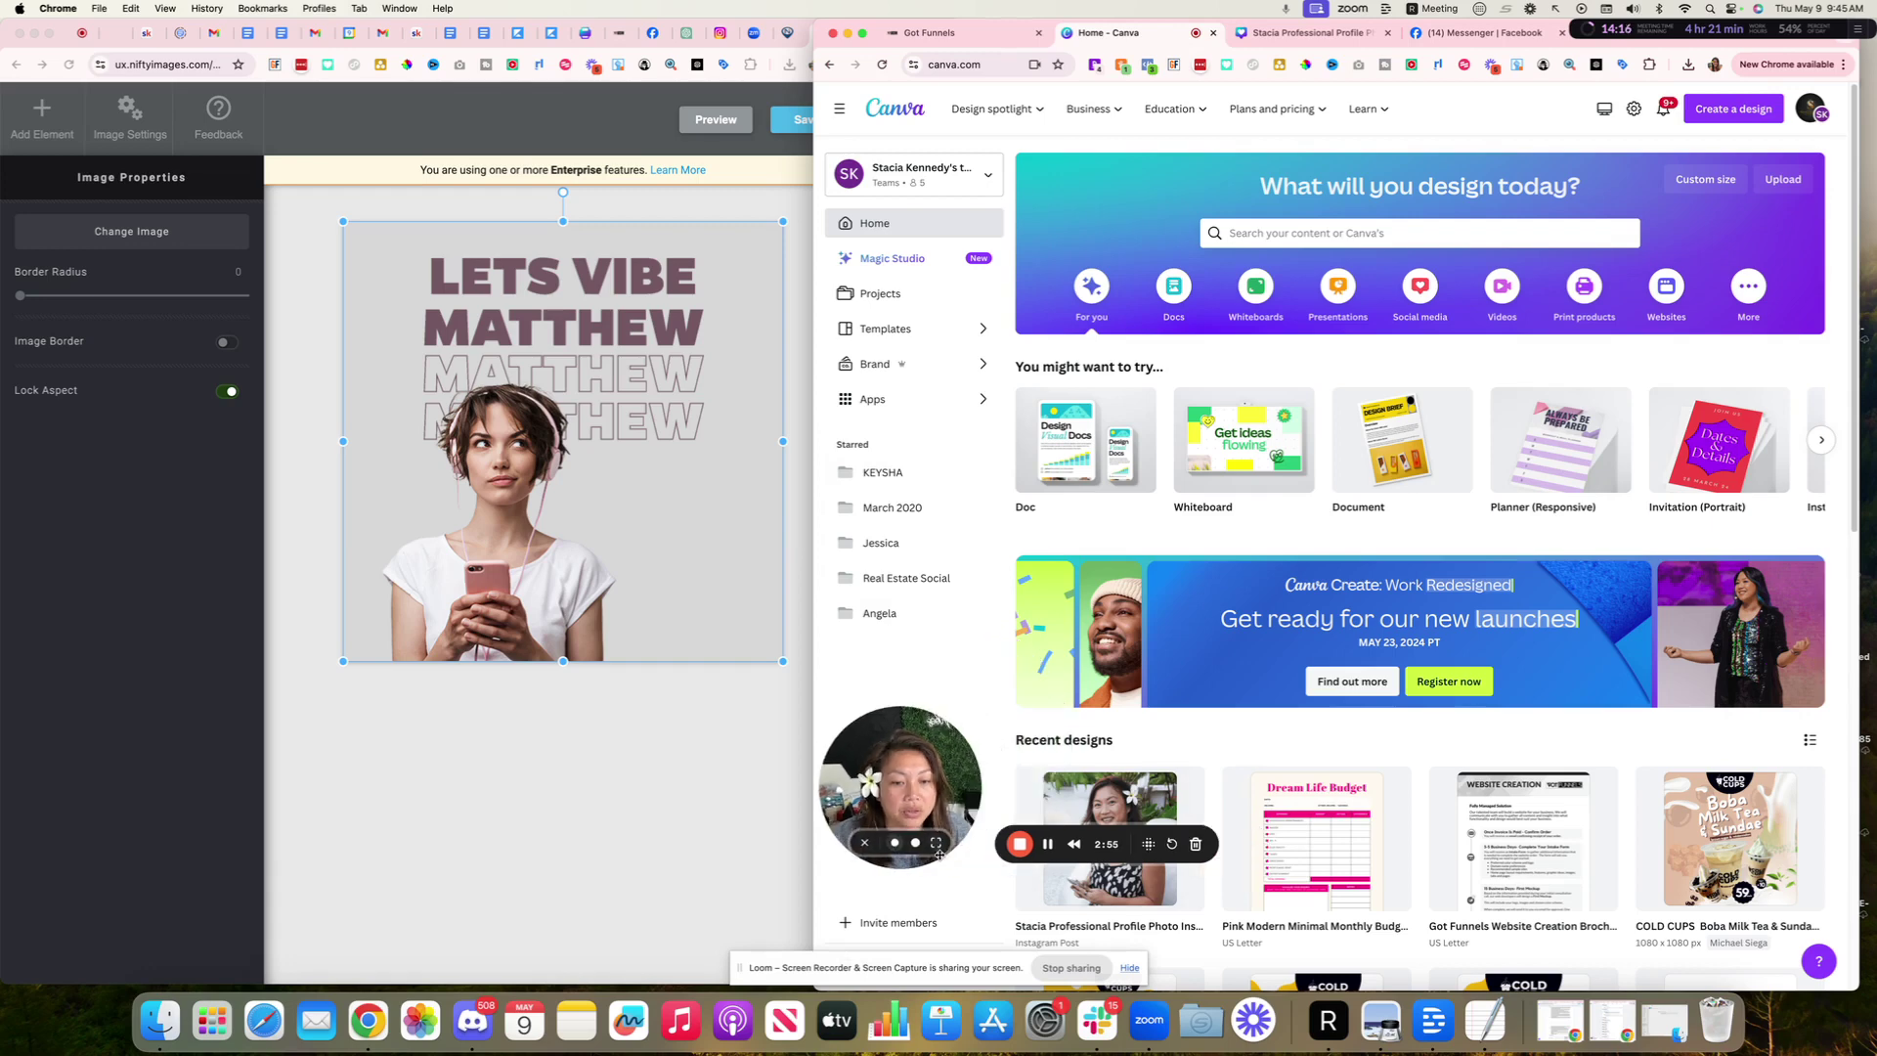
left_click_drag(938, 855, 939, 948)
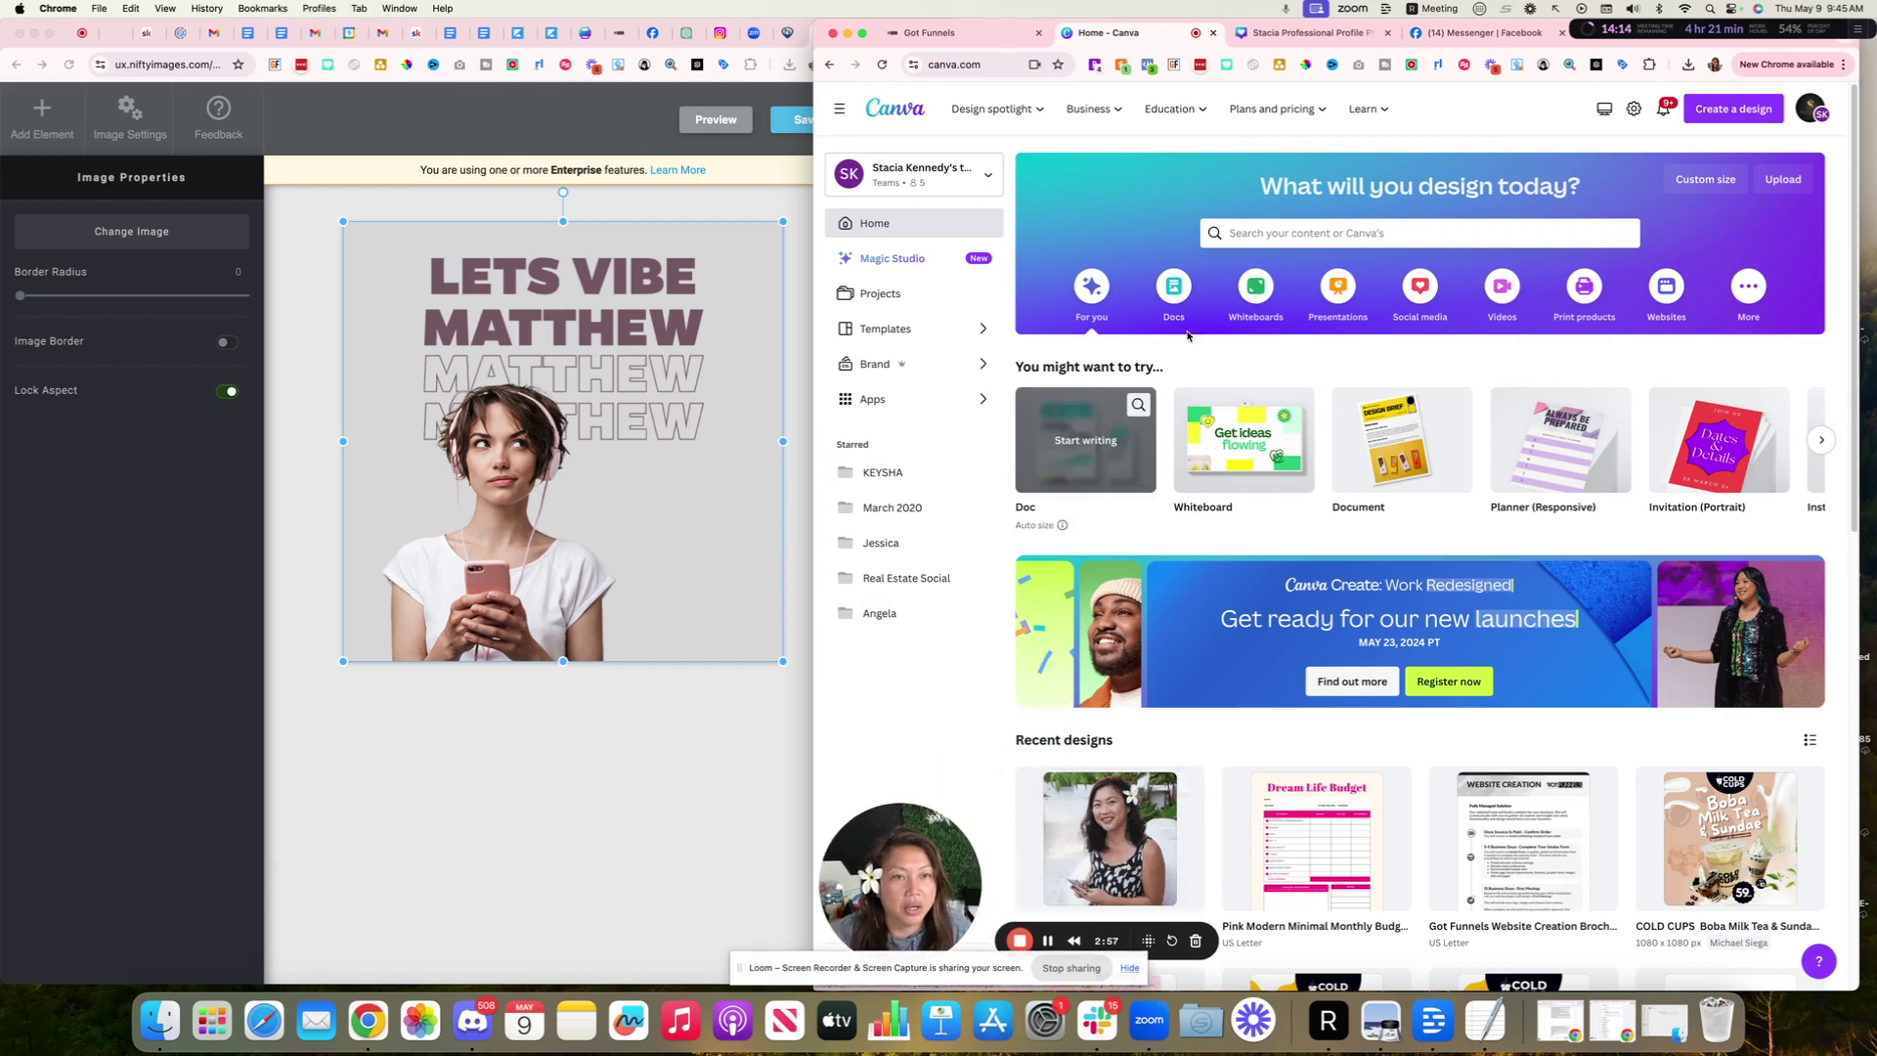
left_click(1309, 32)
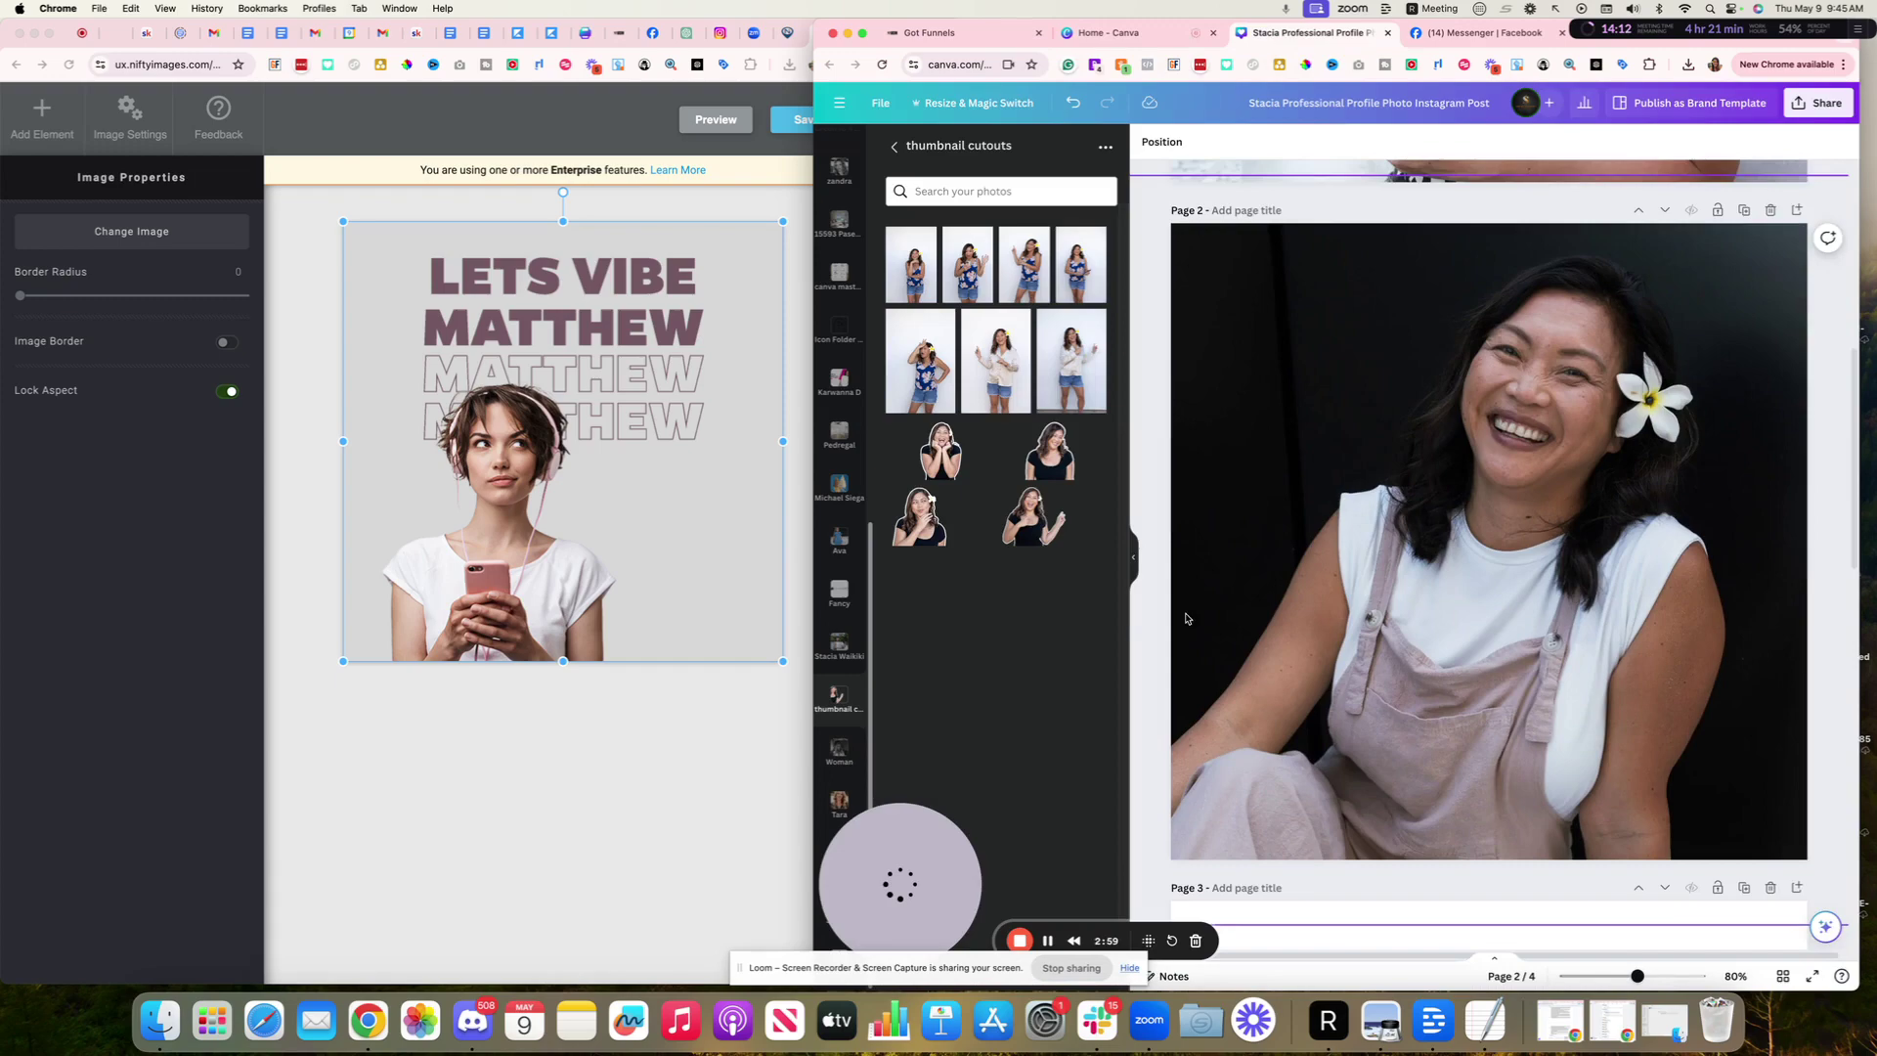
Duplicate Page 3, the cutout portrait page
scroll(1186, 618, "up", 3)
scroll(1303, 464, "up", 5)
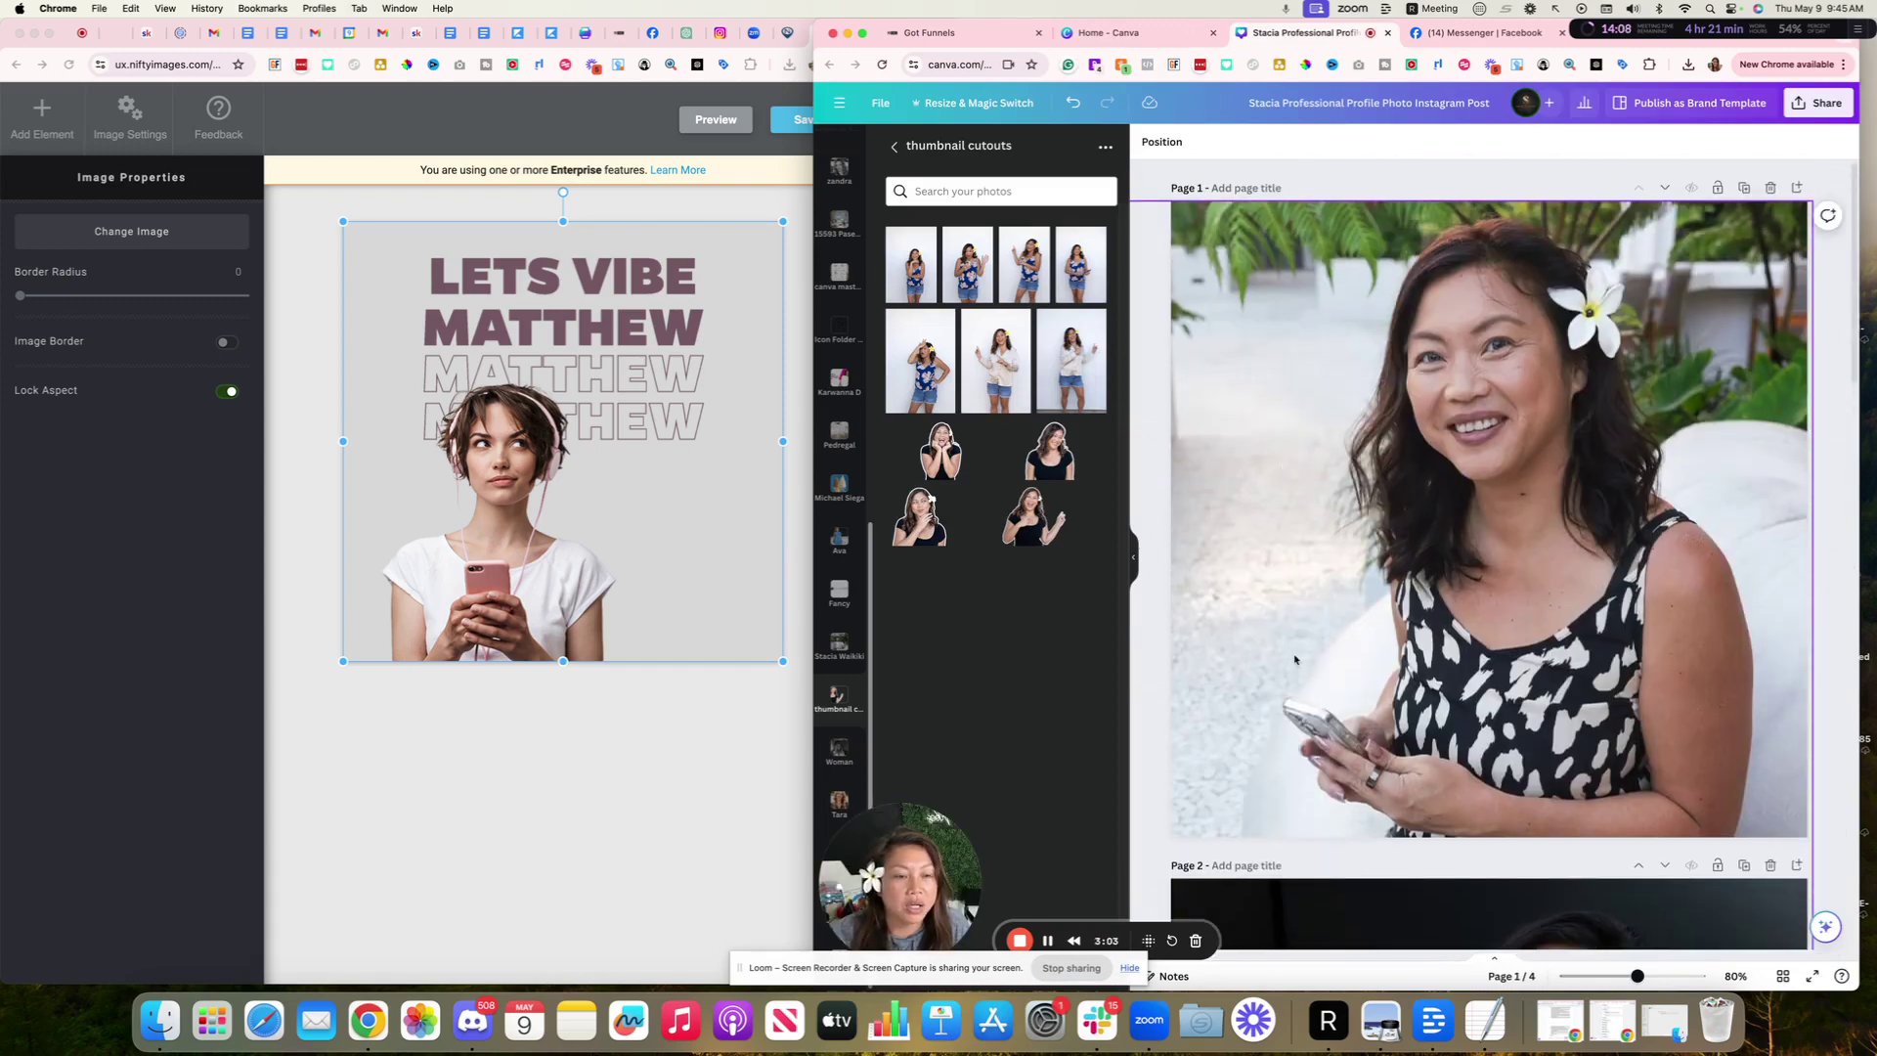
scroll(1295, 659, "down", 10)
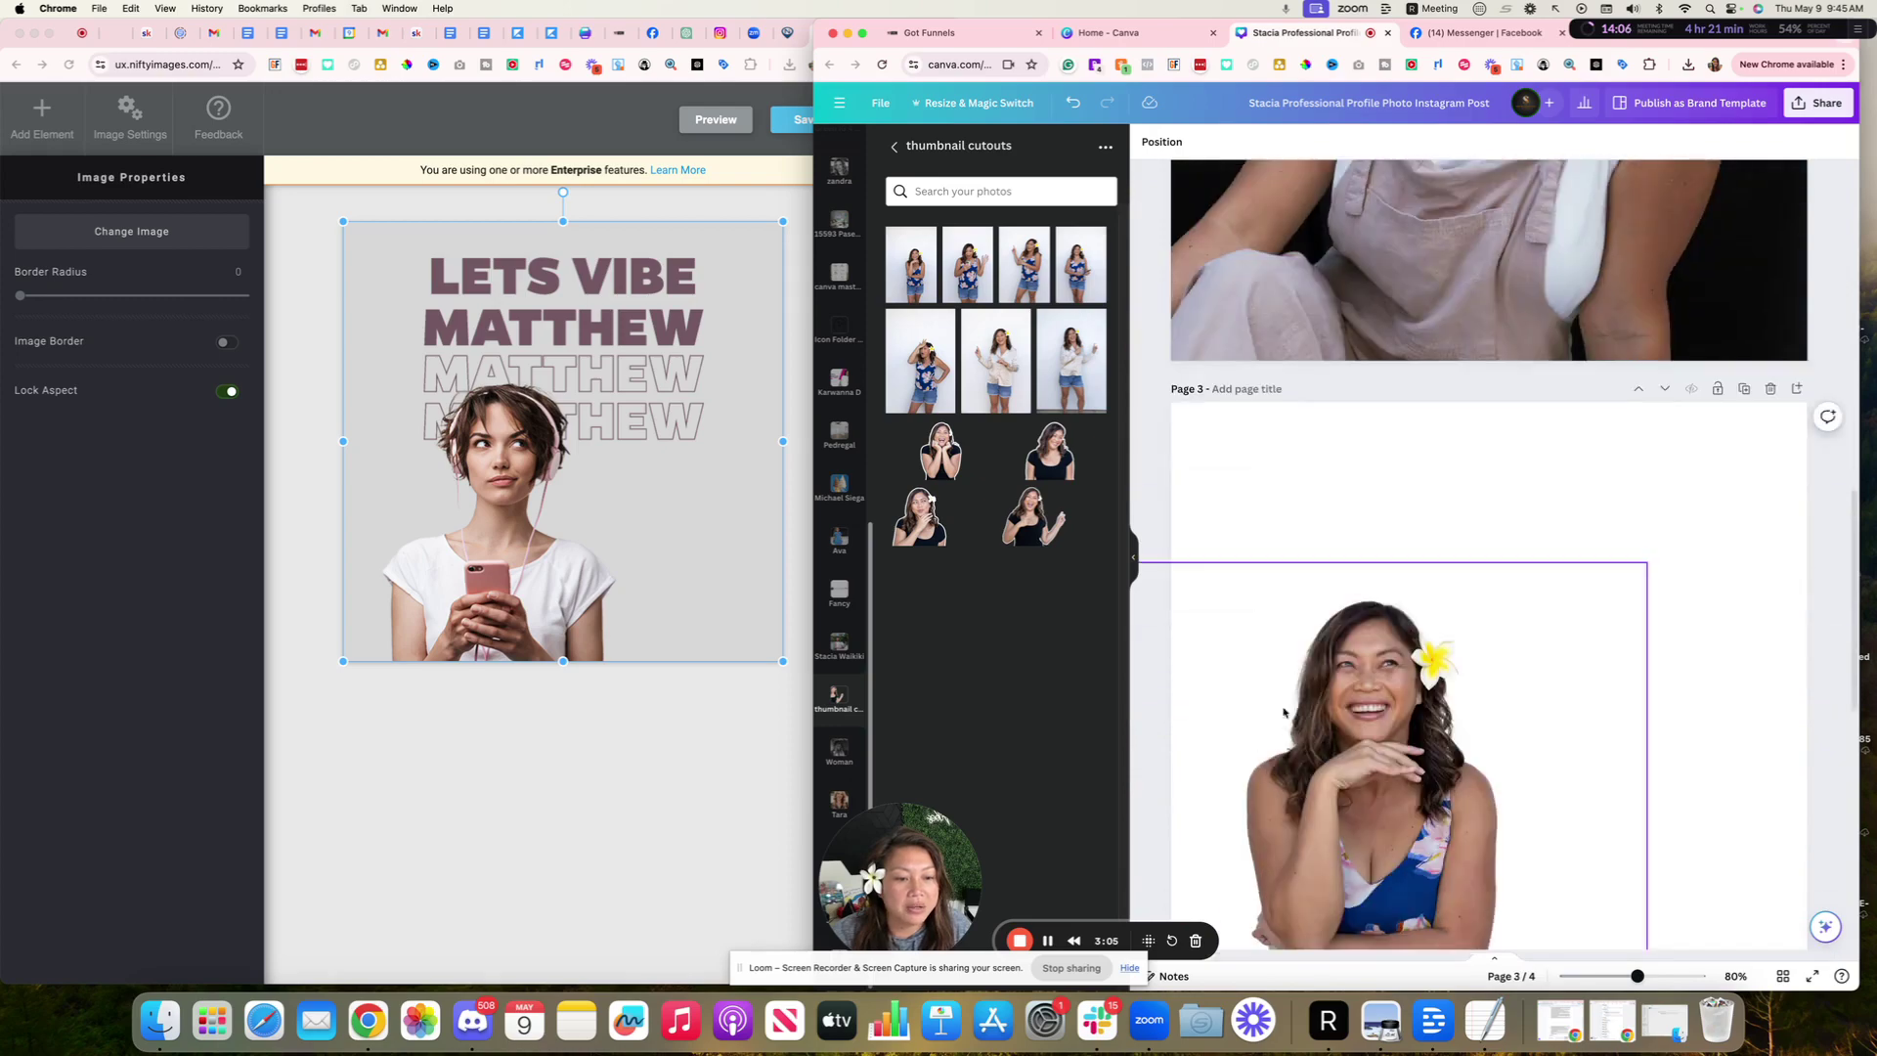
scroll(1284, 712, "down", 2)
scroll(1662, 391, "down", 1)
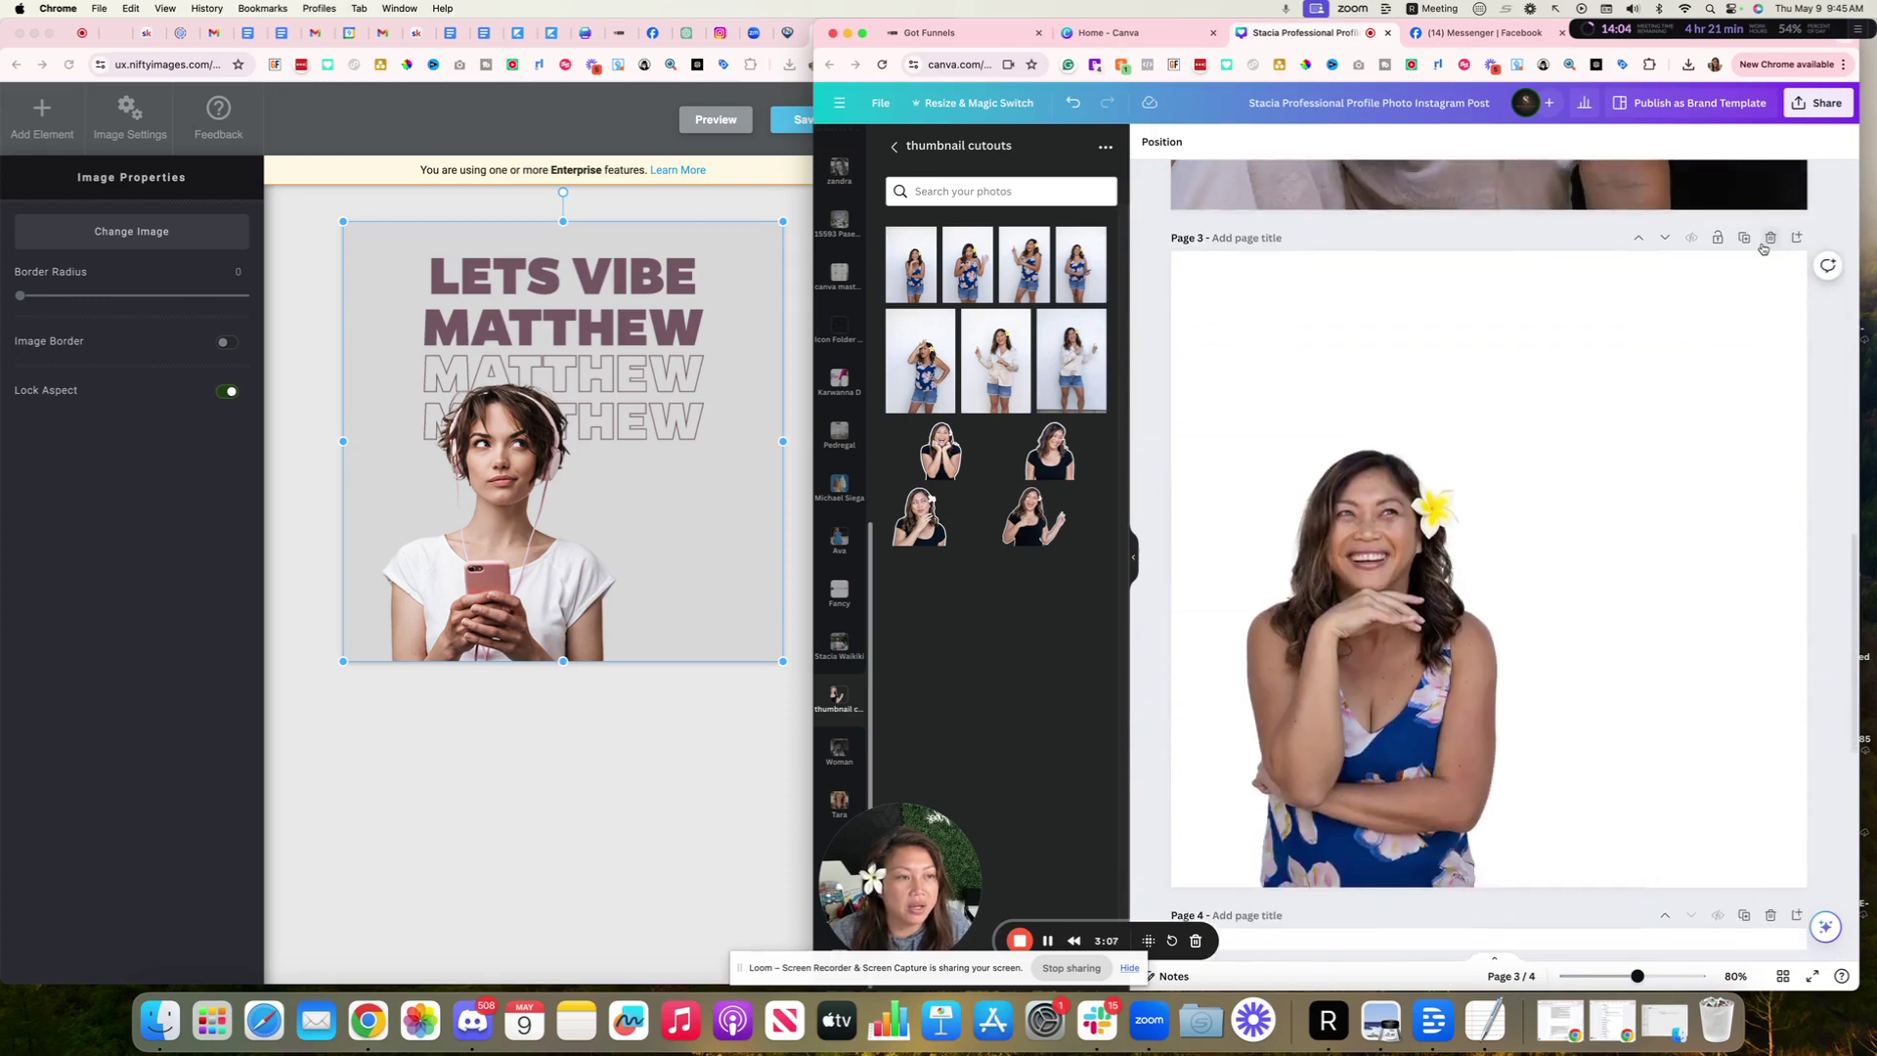
left_click(1745, 239)
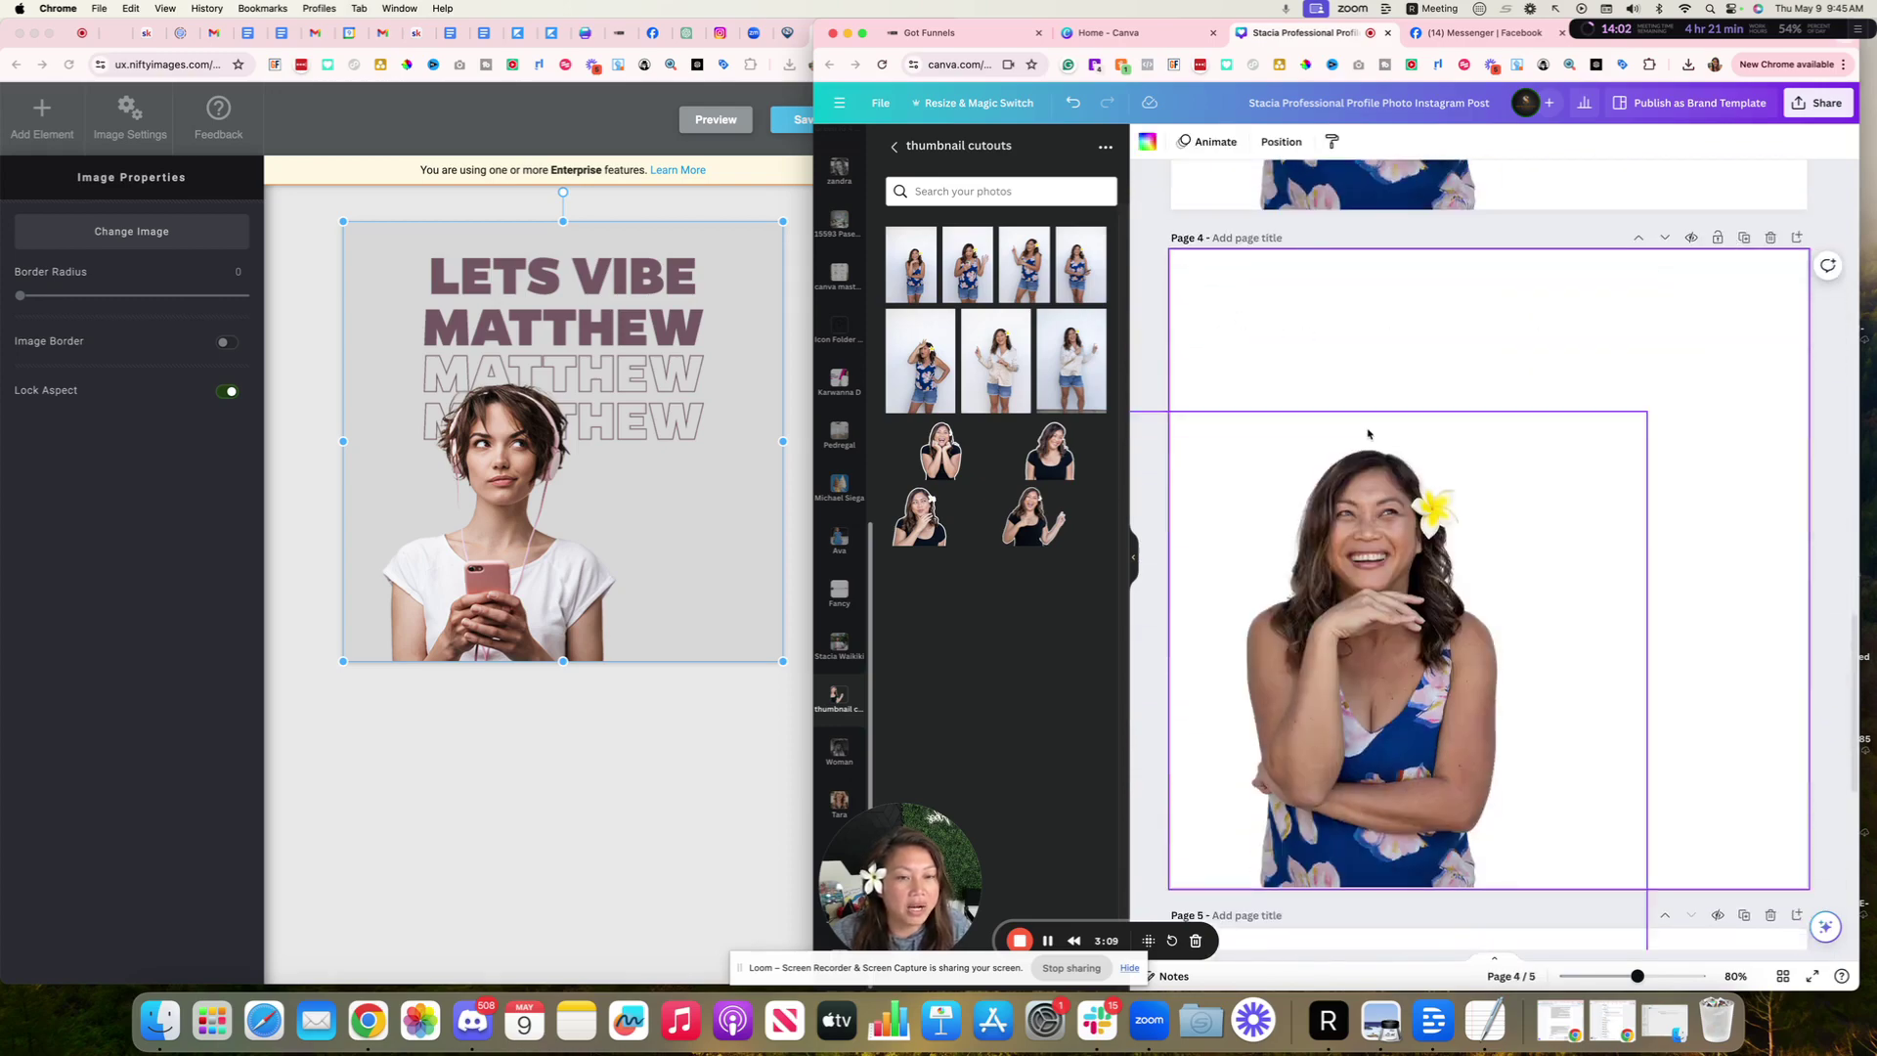
Enlarge and reposition the smiling woman's photo to fill Page 4
left_click(1361, 431)
key("Delete")
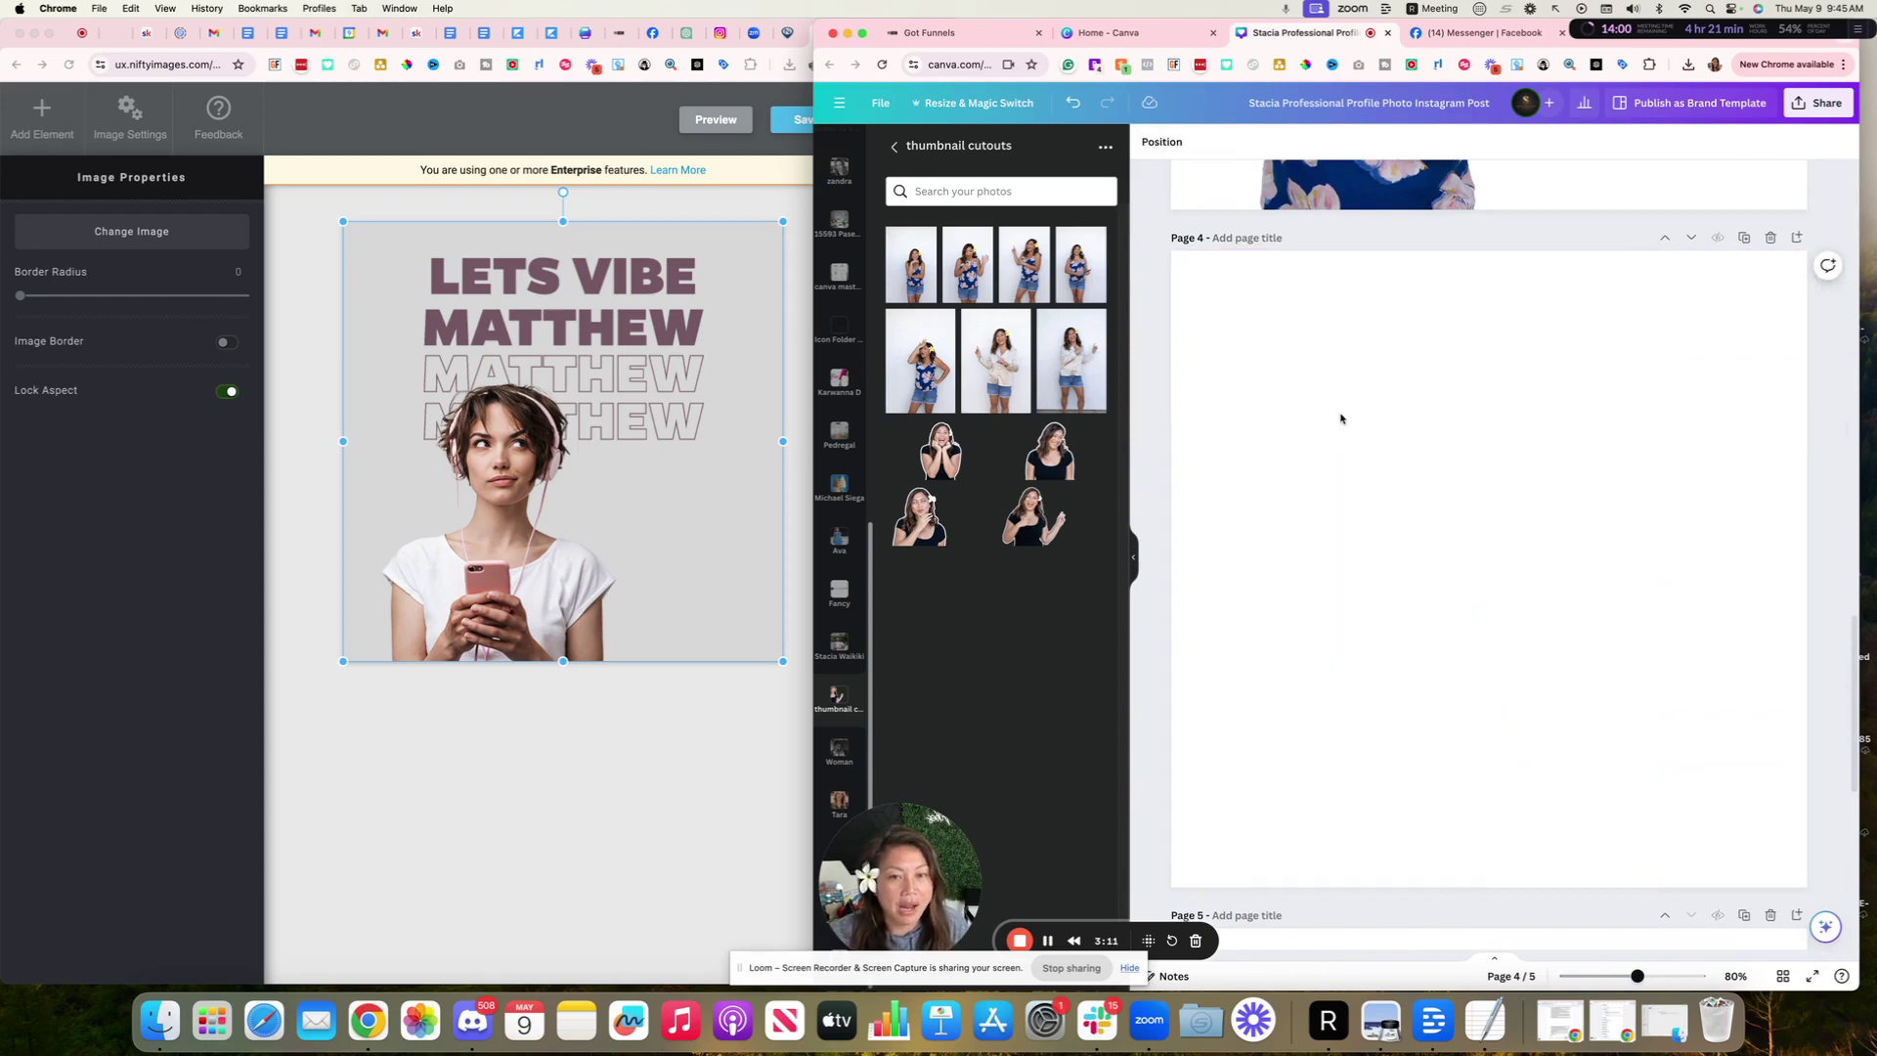
key("super+z")
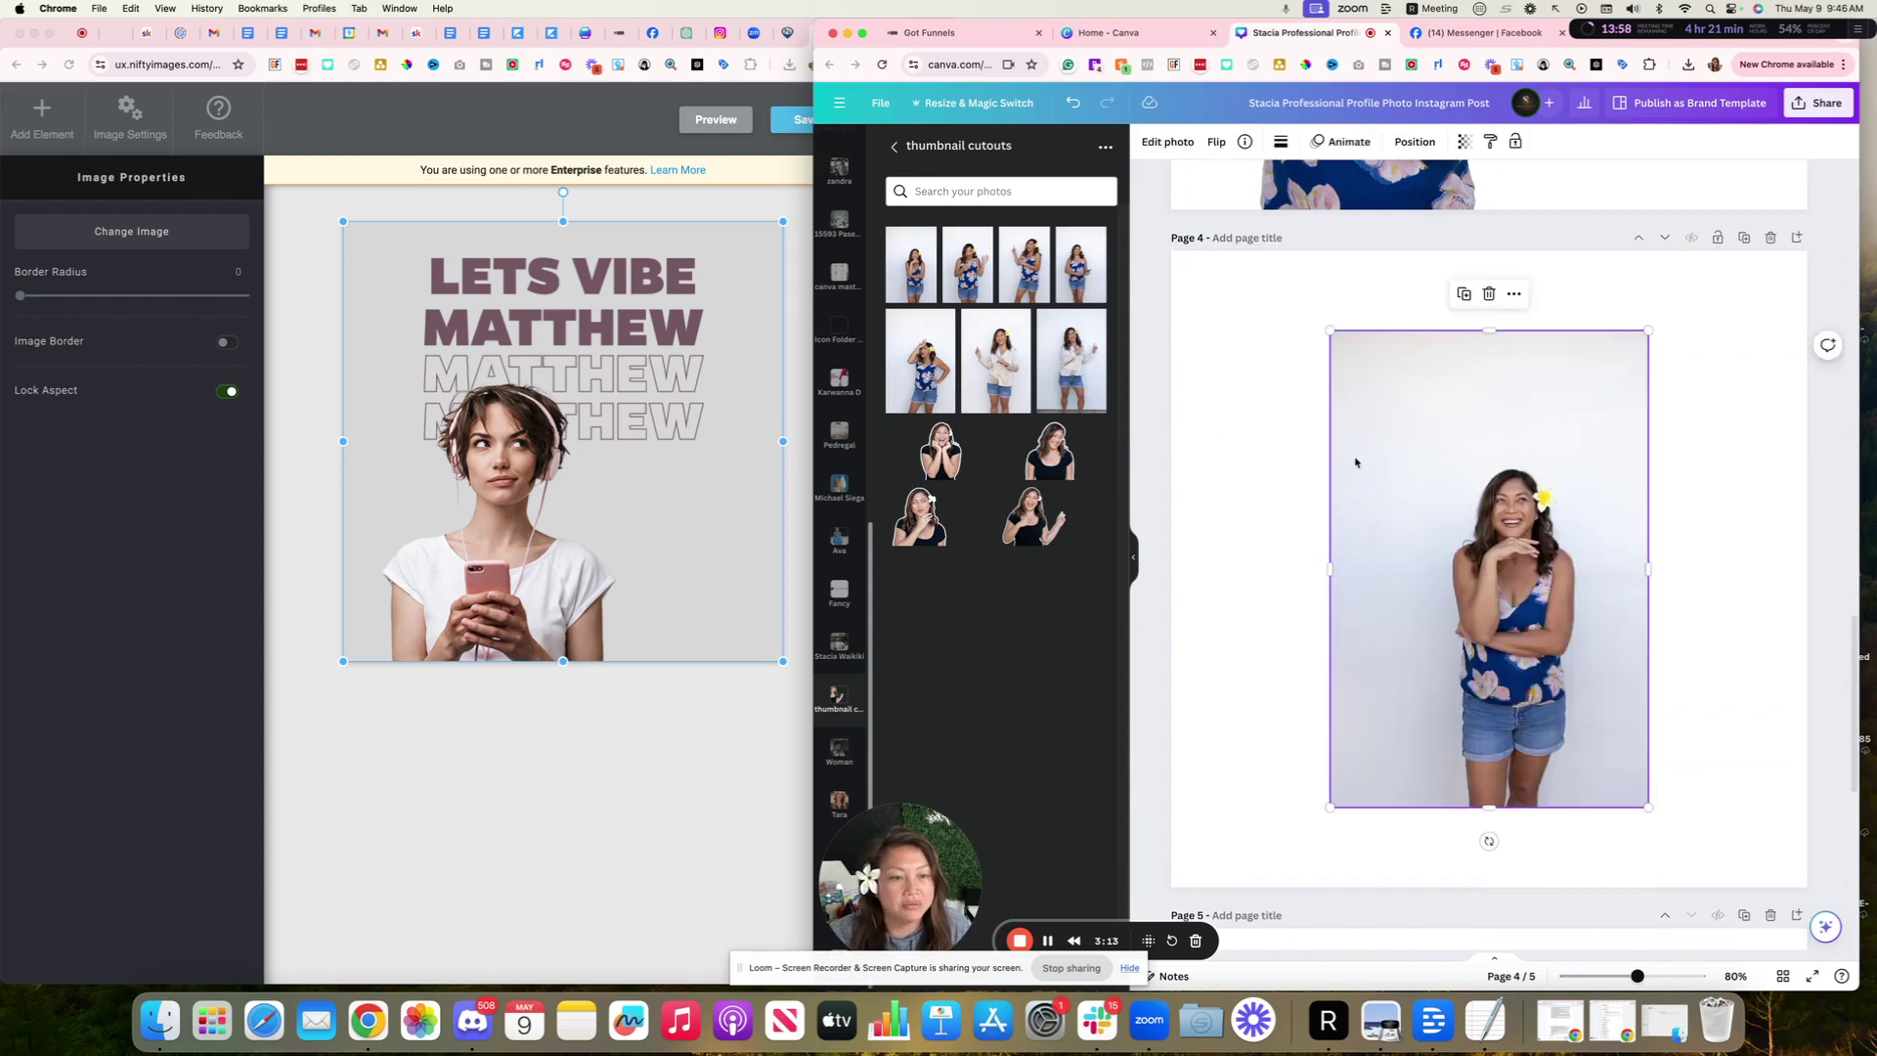
left_click_drag(1329, 330, 1153, 108)
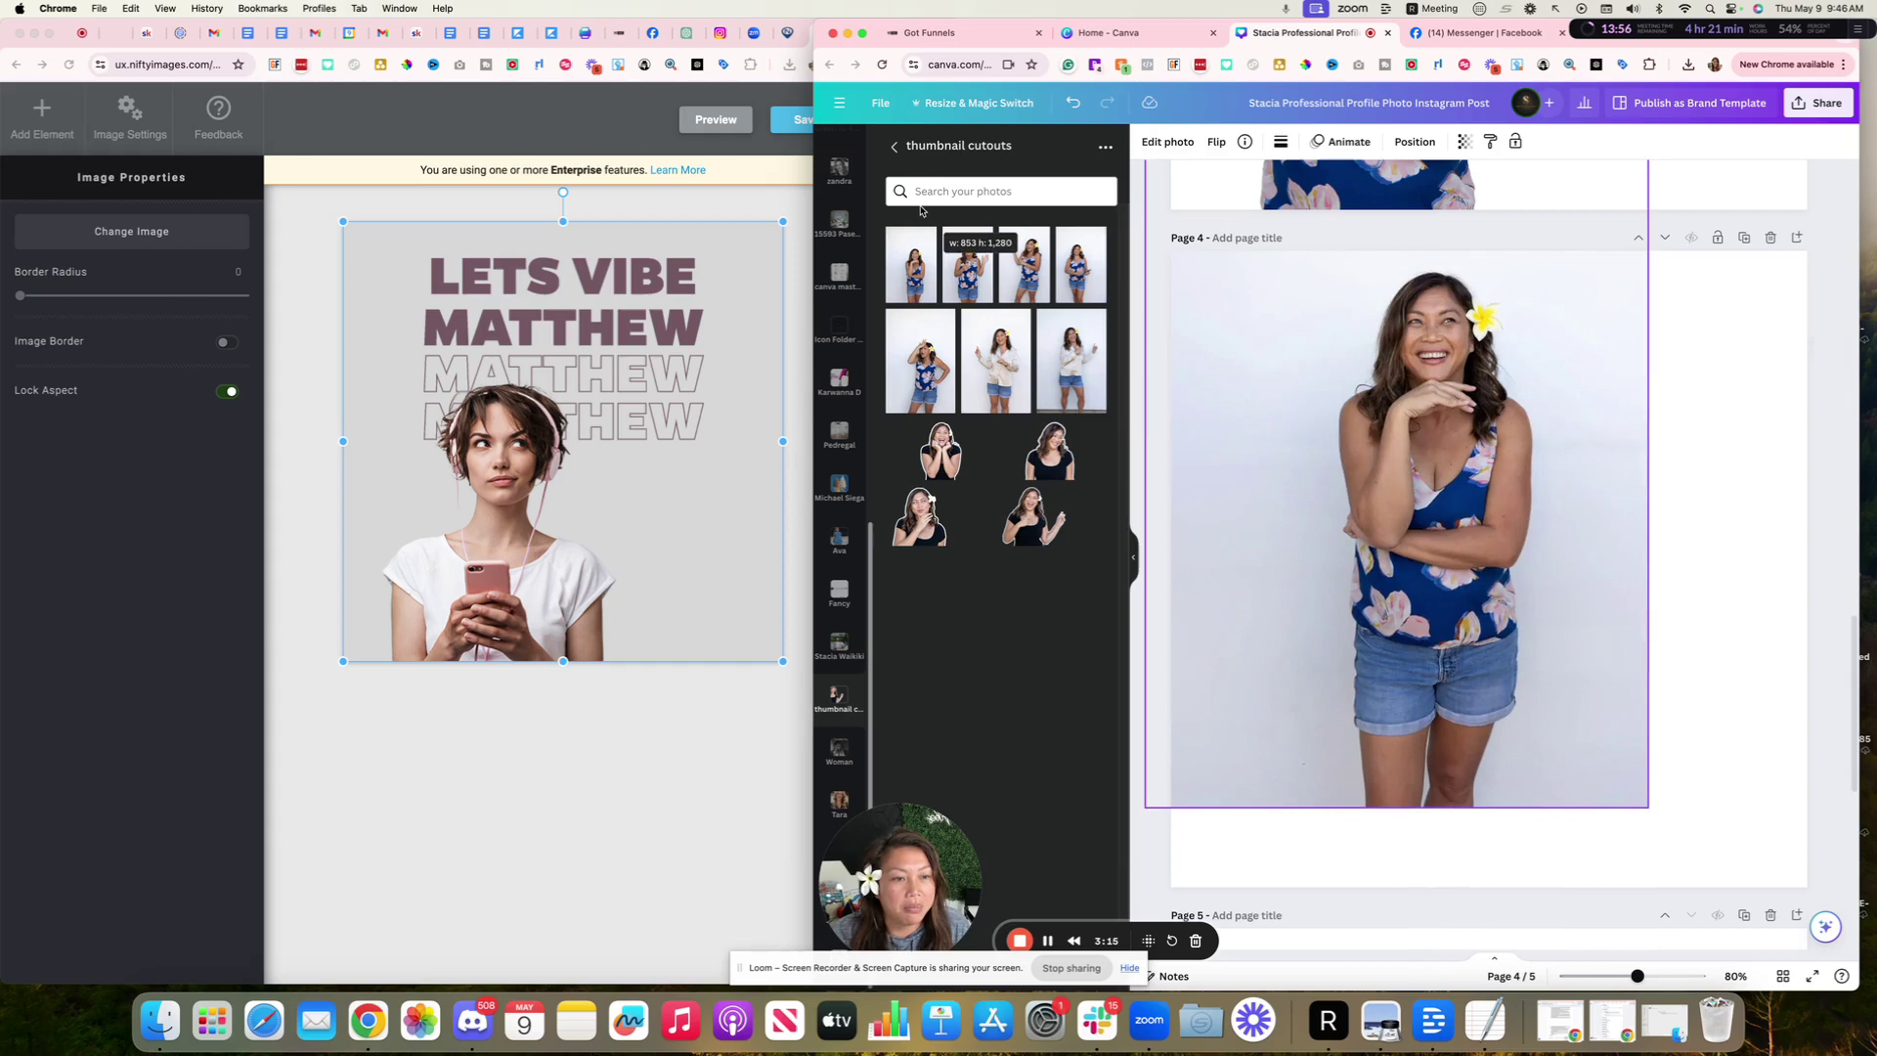
left_click_drag(1355, 421, 1261, 685)
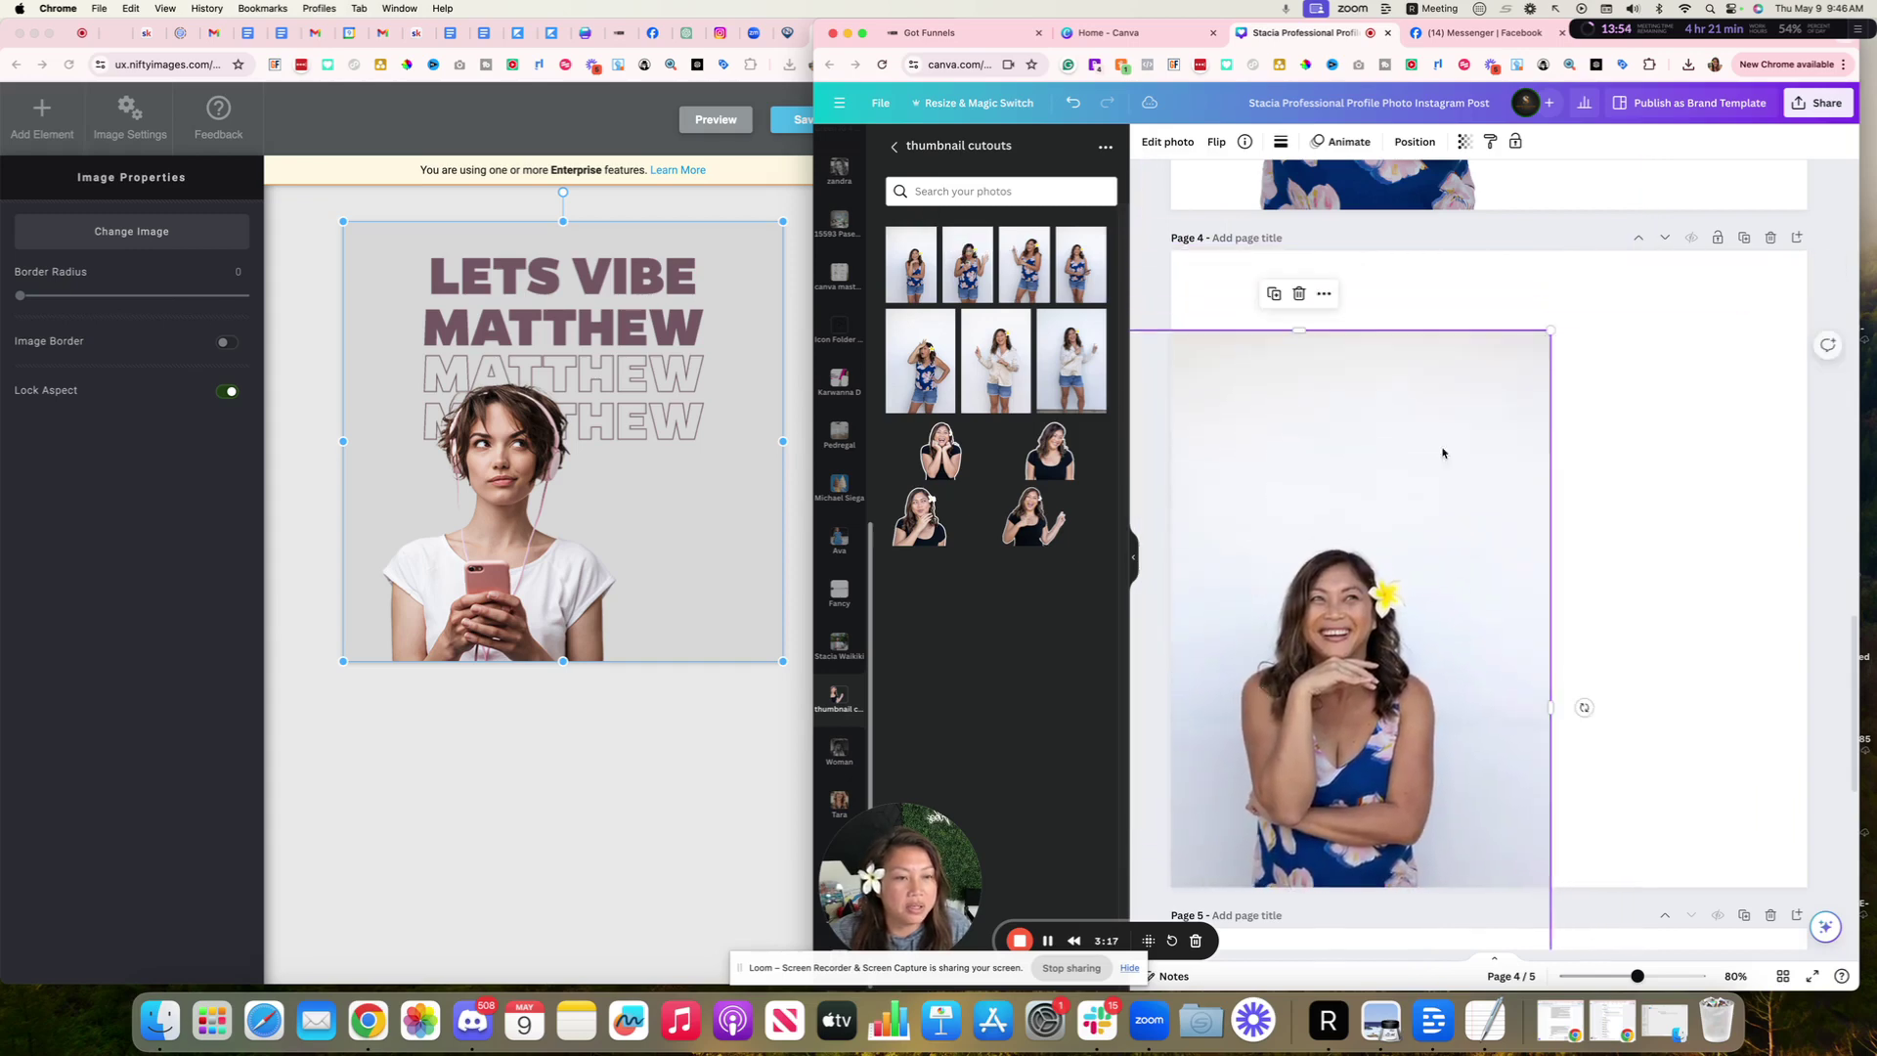
left_click_drag(1550, 335, 1709, 235)
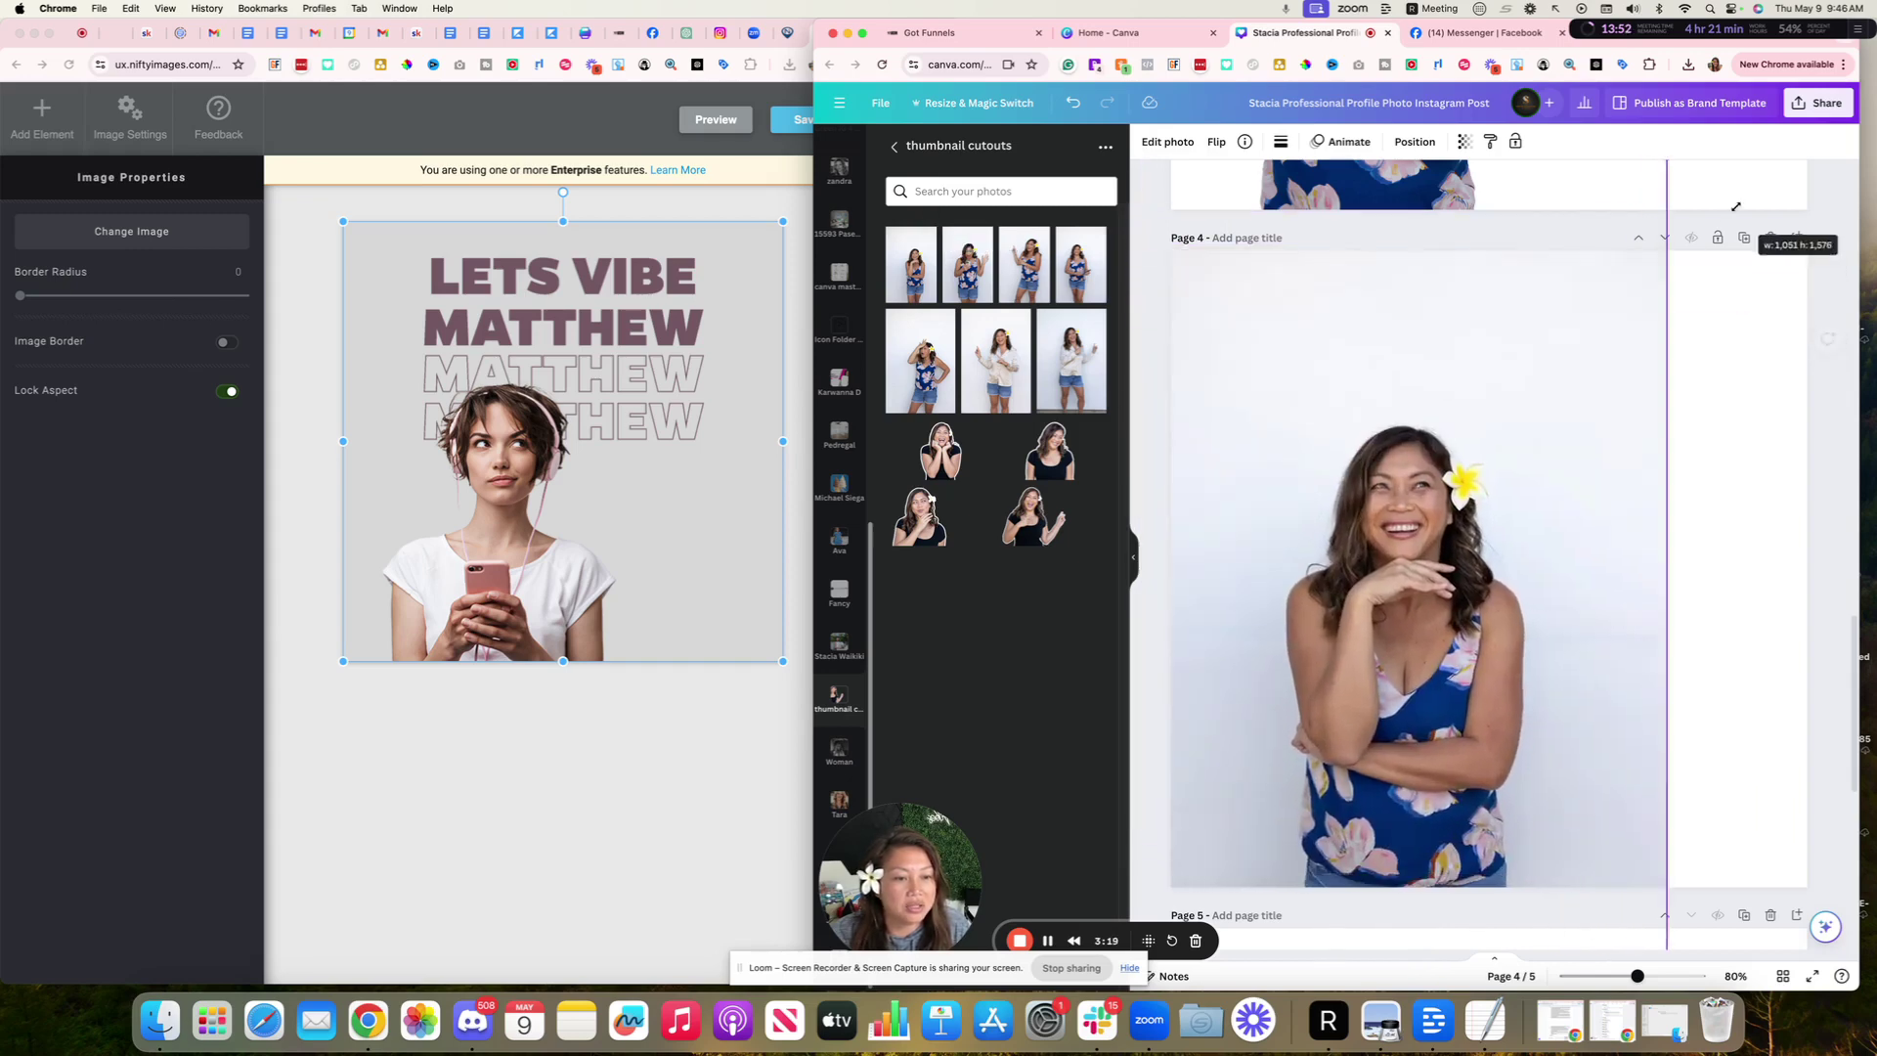
left_click_drag(1417, 598, 1365, 618)
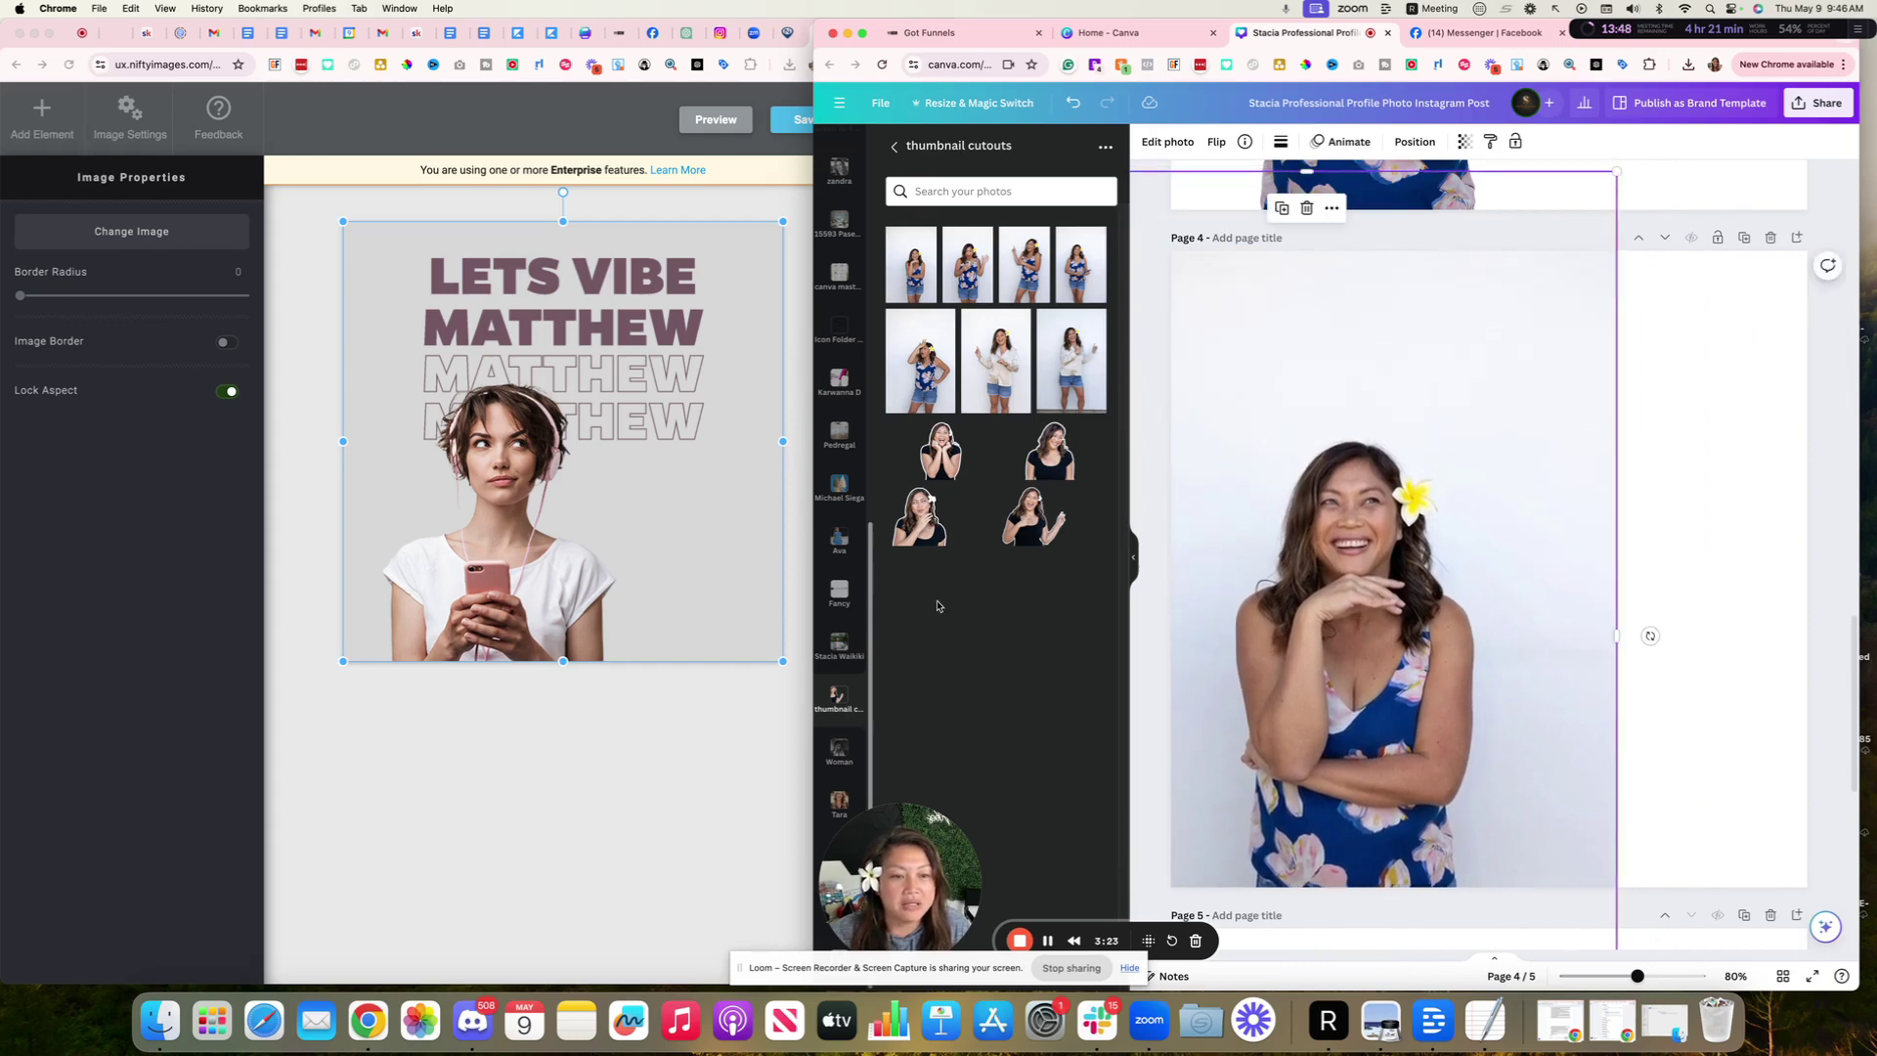
left_click_drag(1386, 625, 1400, 639)
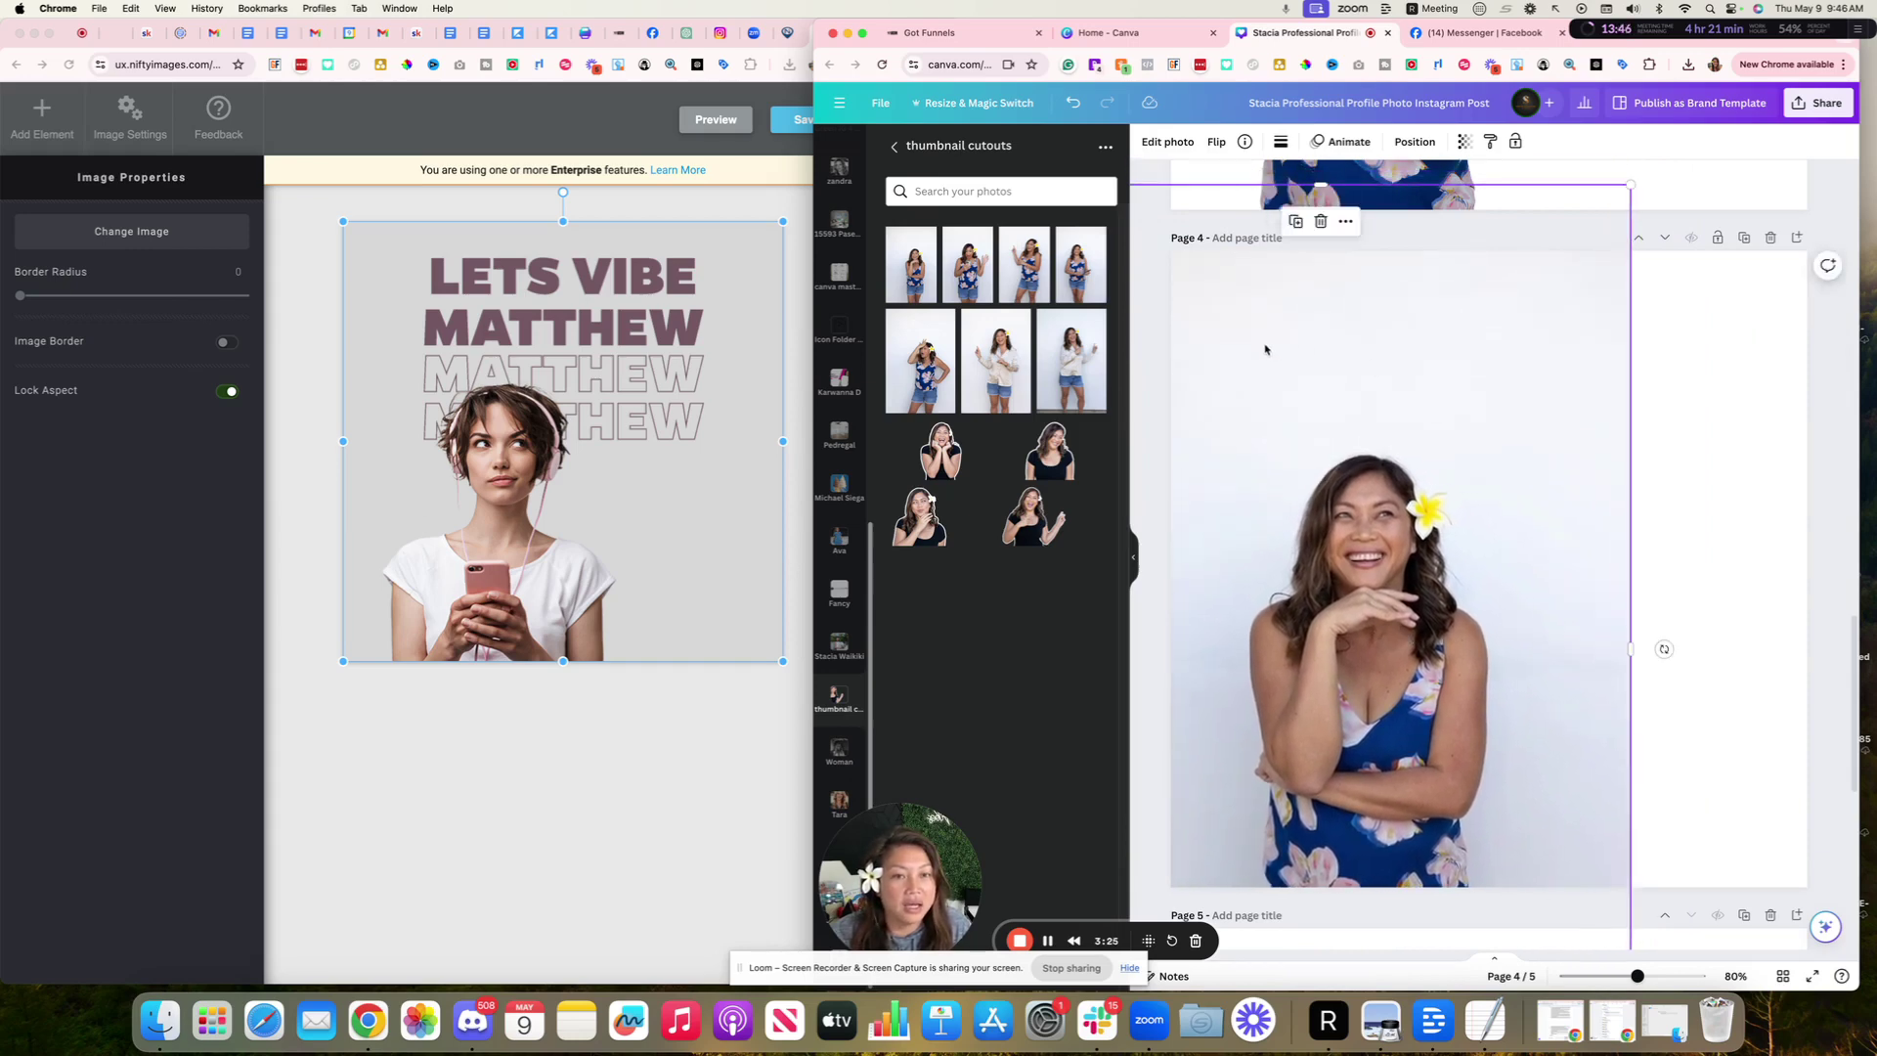
Remove the photo's background with BG Remover
left_click(1167, 142)
left_click(928, 254)
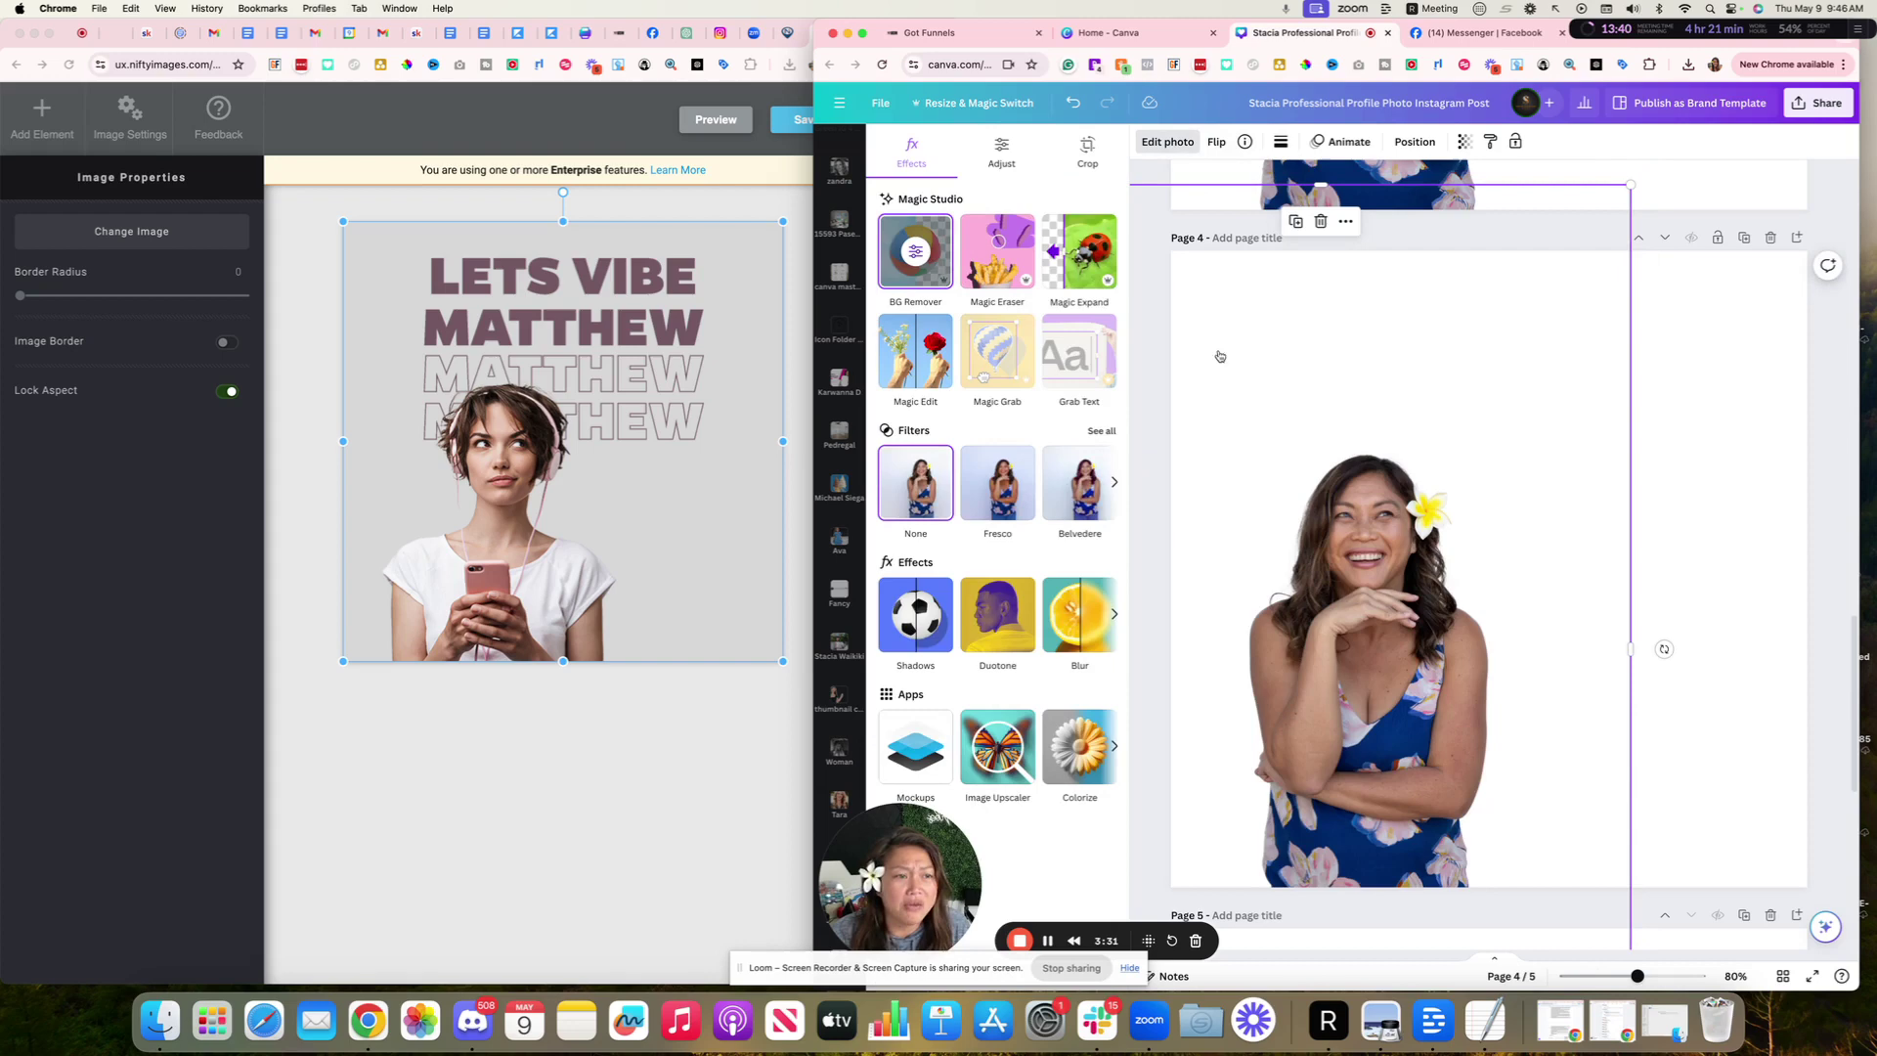
left_click(1824, 362)
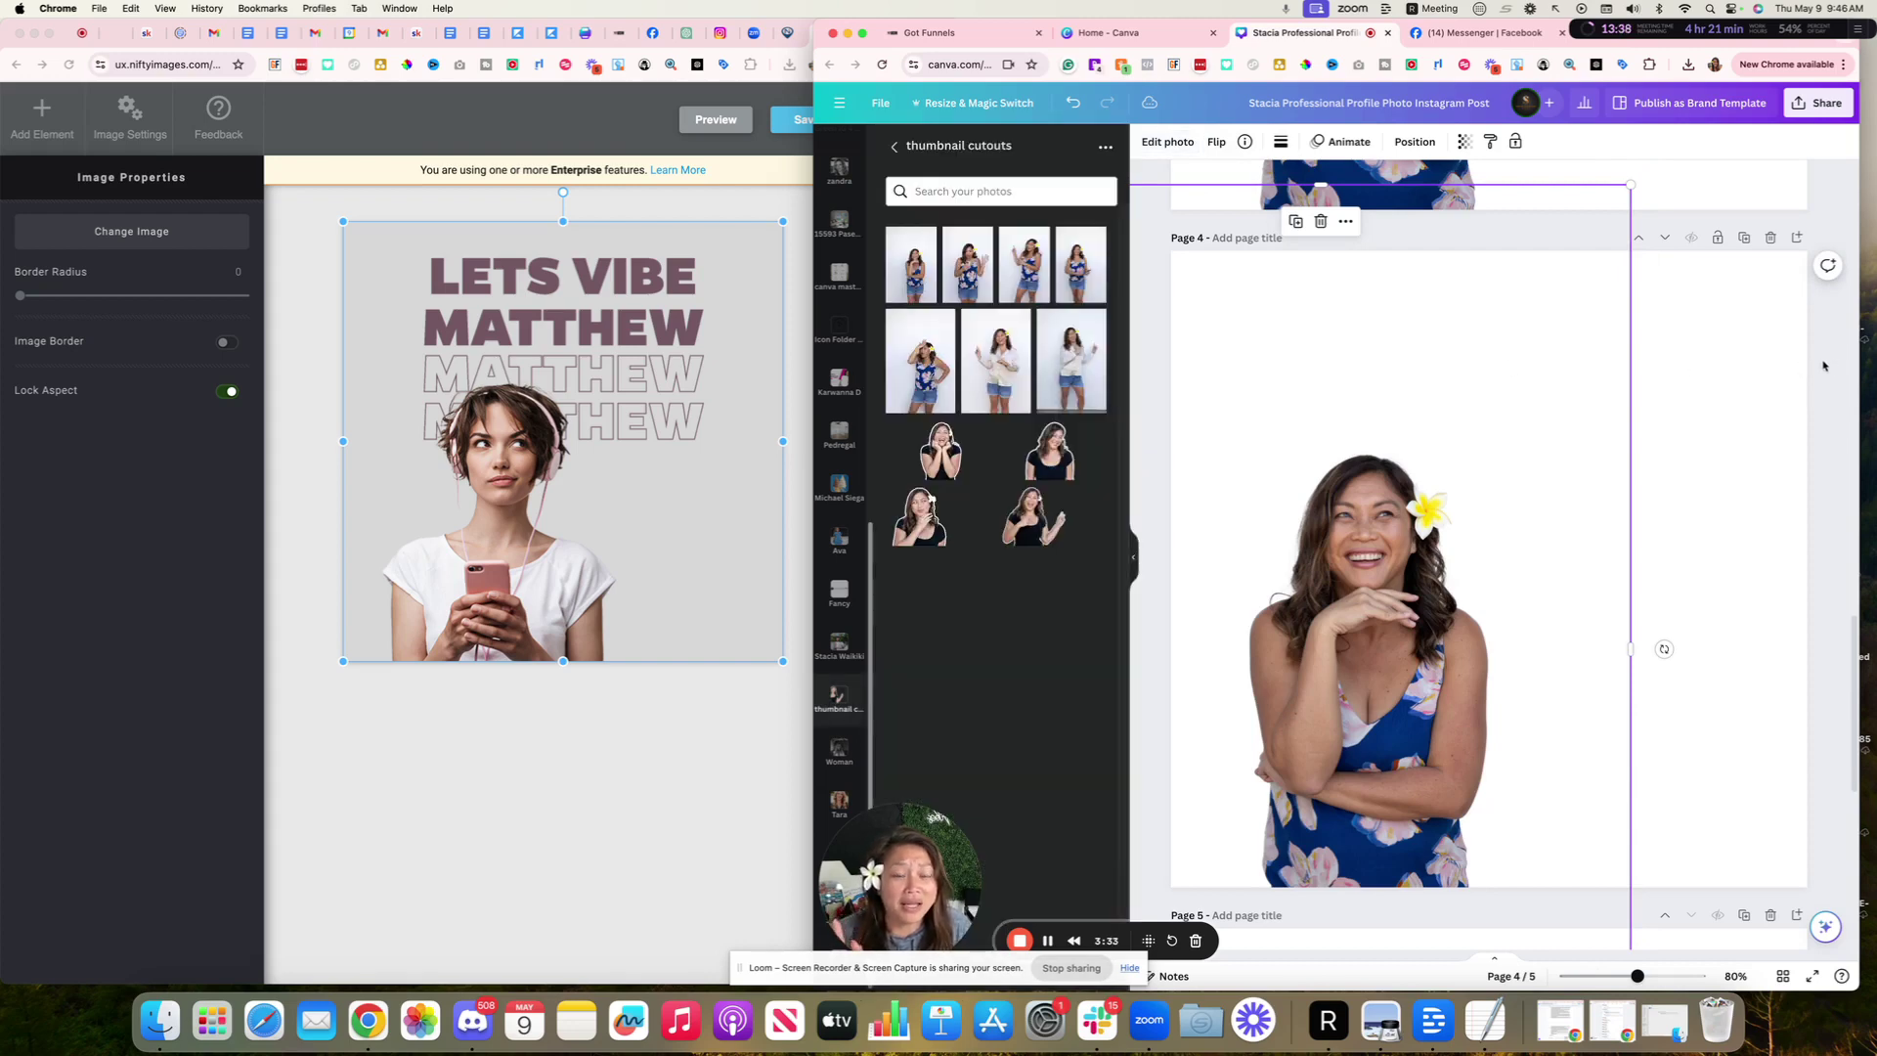
left_click(1764, 366)
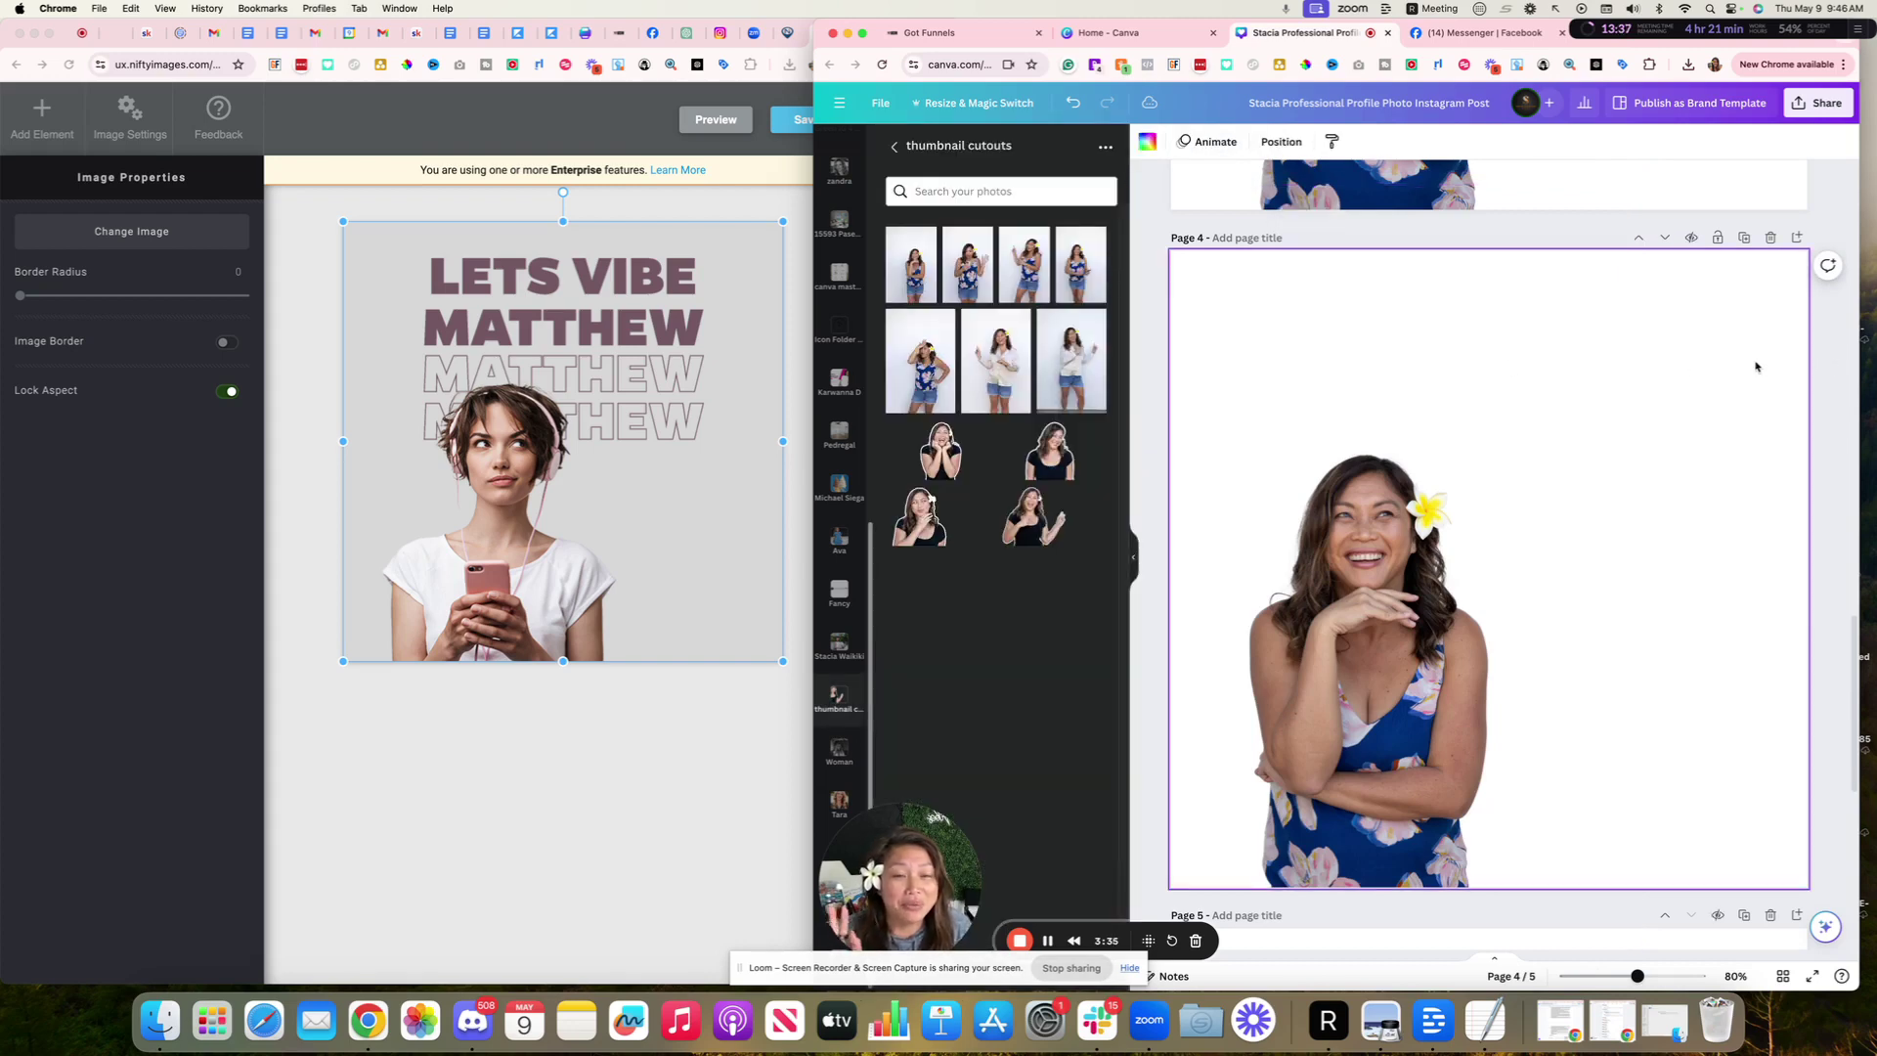
left_click(1837, 392)
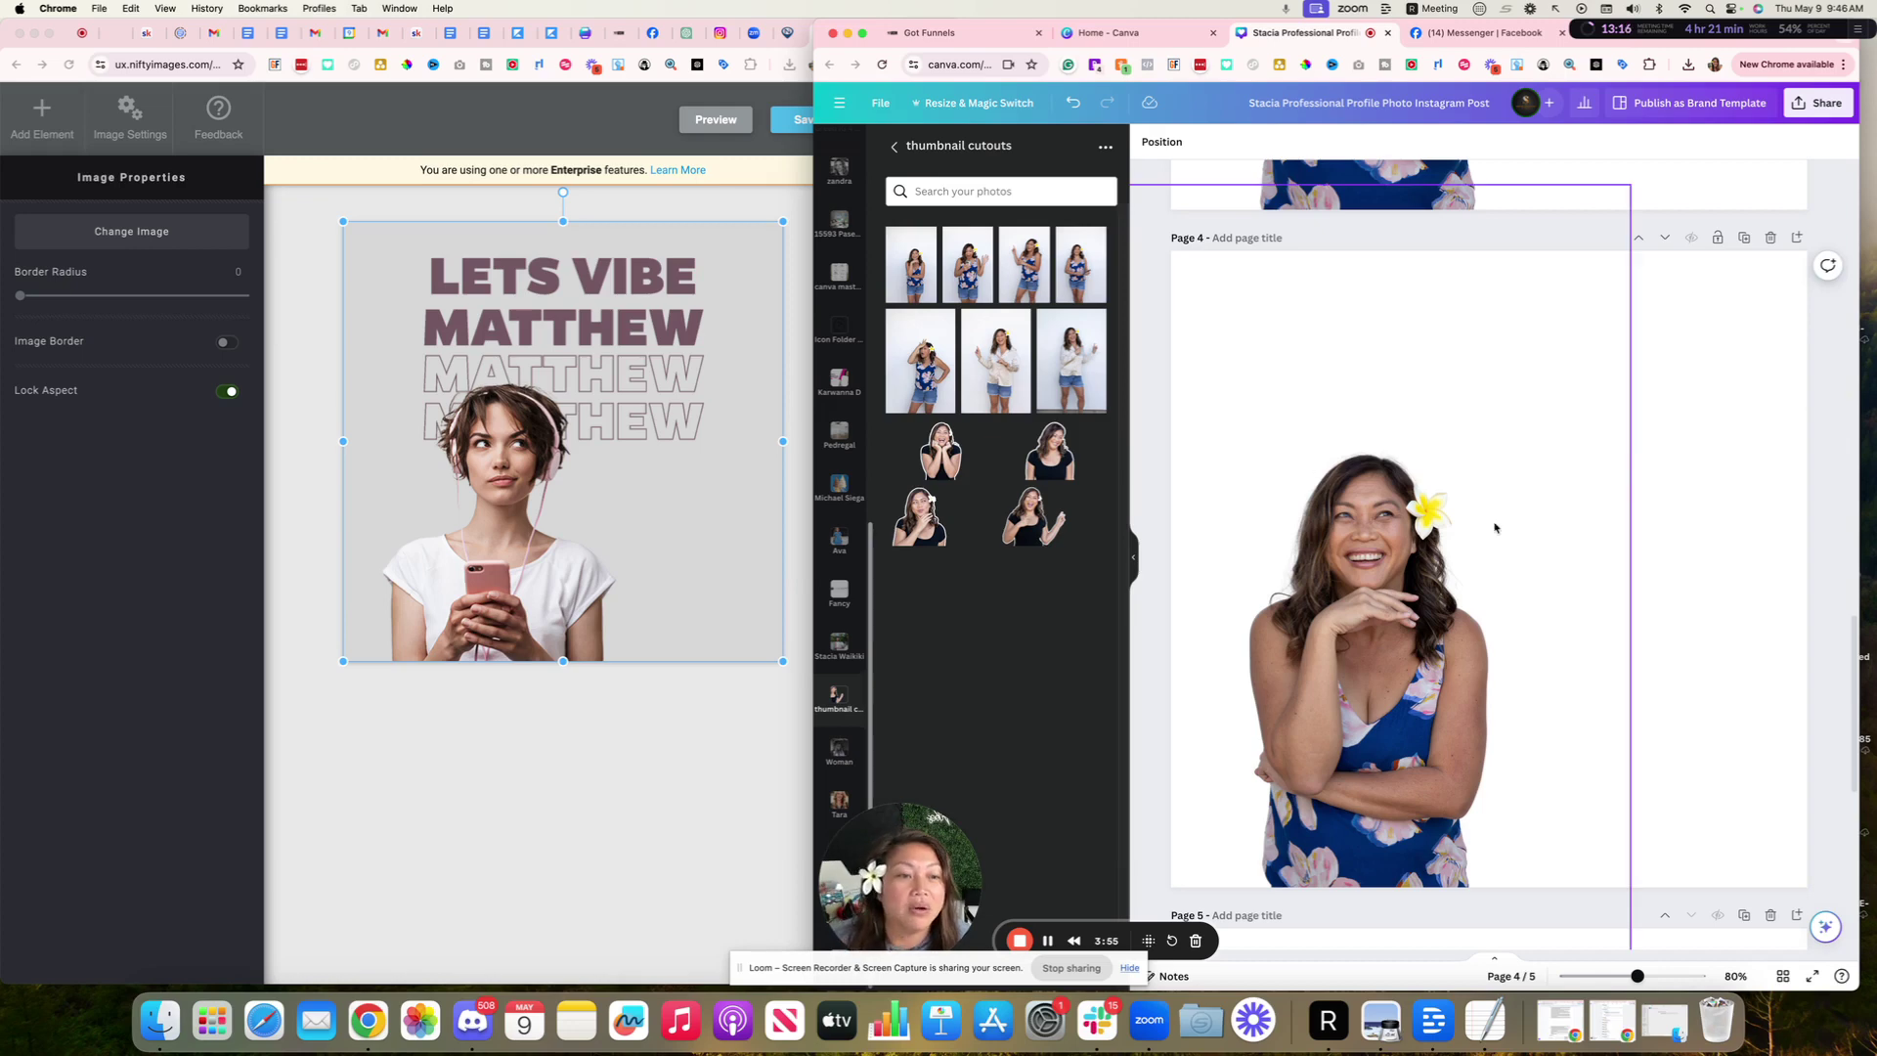
Download only Page 4 as a transparent-background PNG, renamed and saved to Downloads
left_click(1819, 103)
left_click(1622, 471)
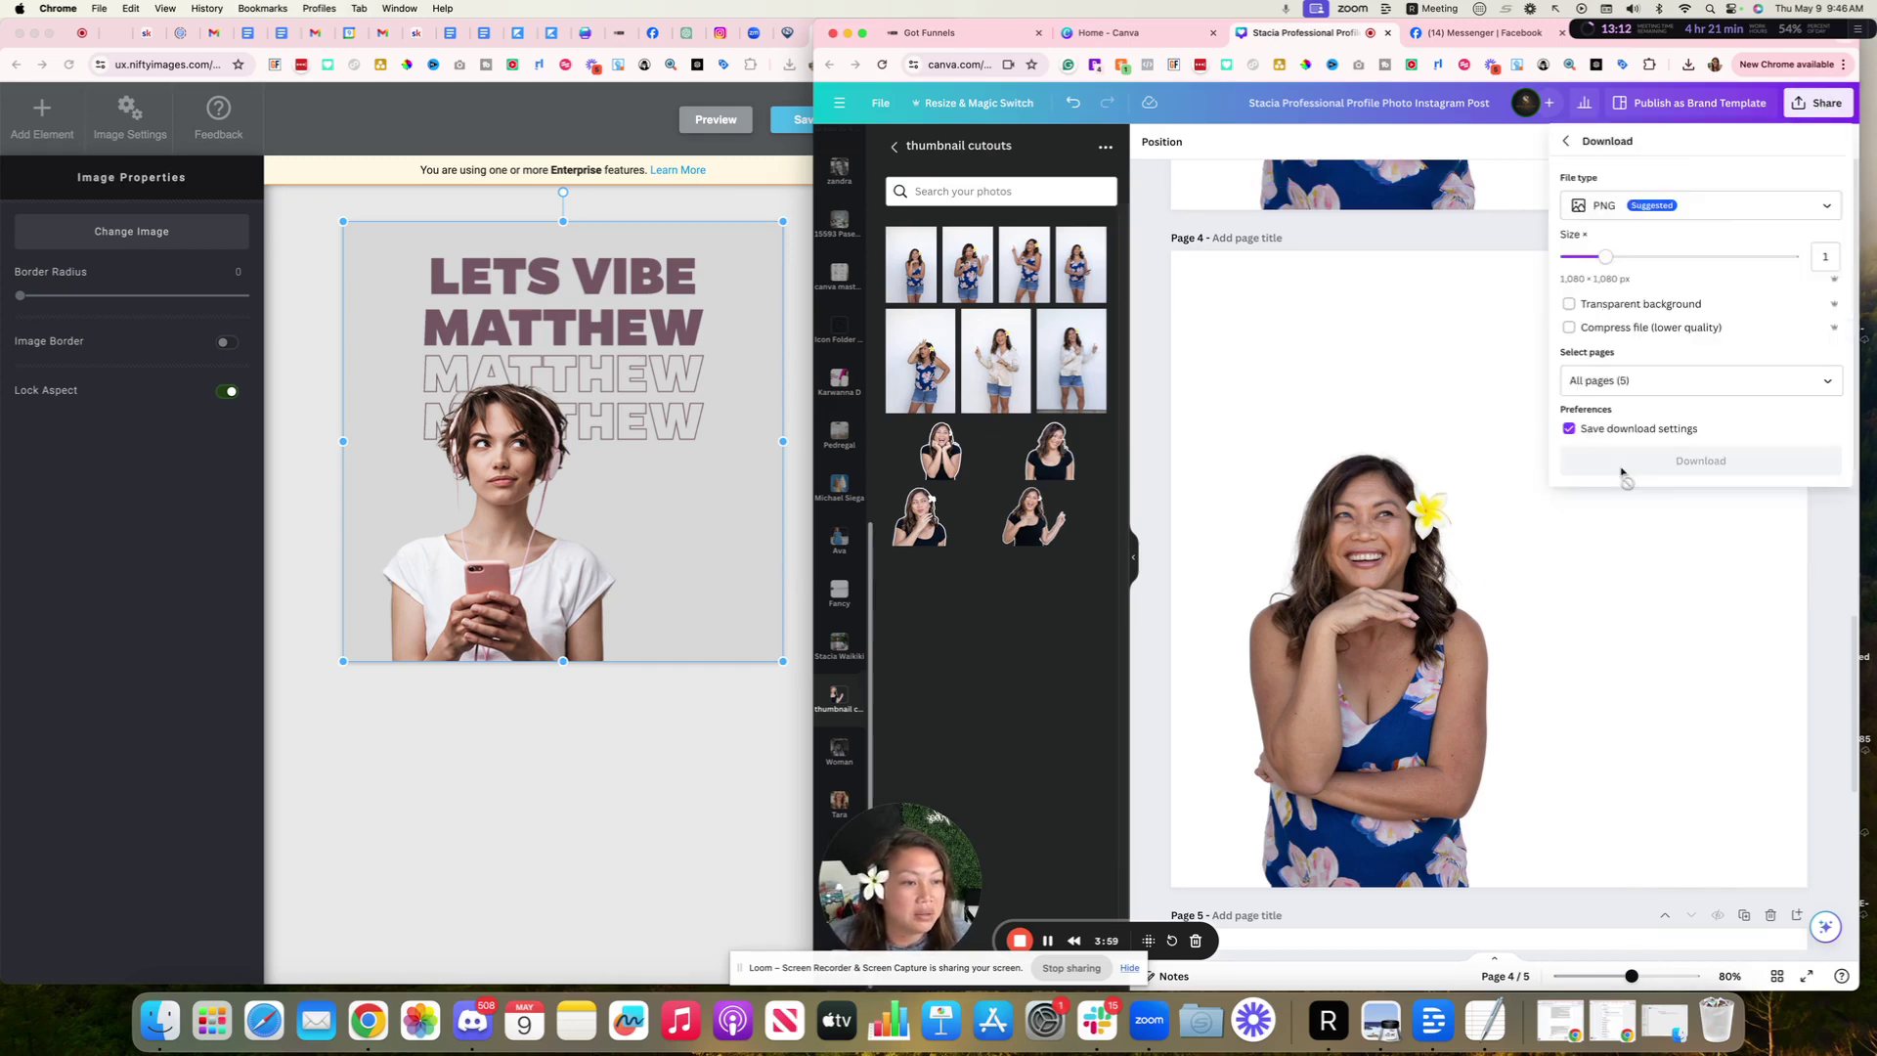
left_click(1617, 304)
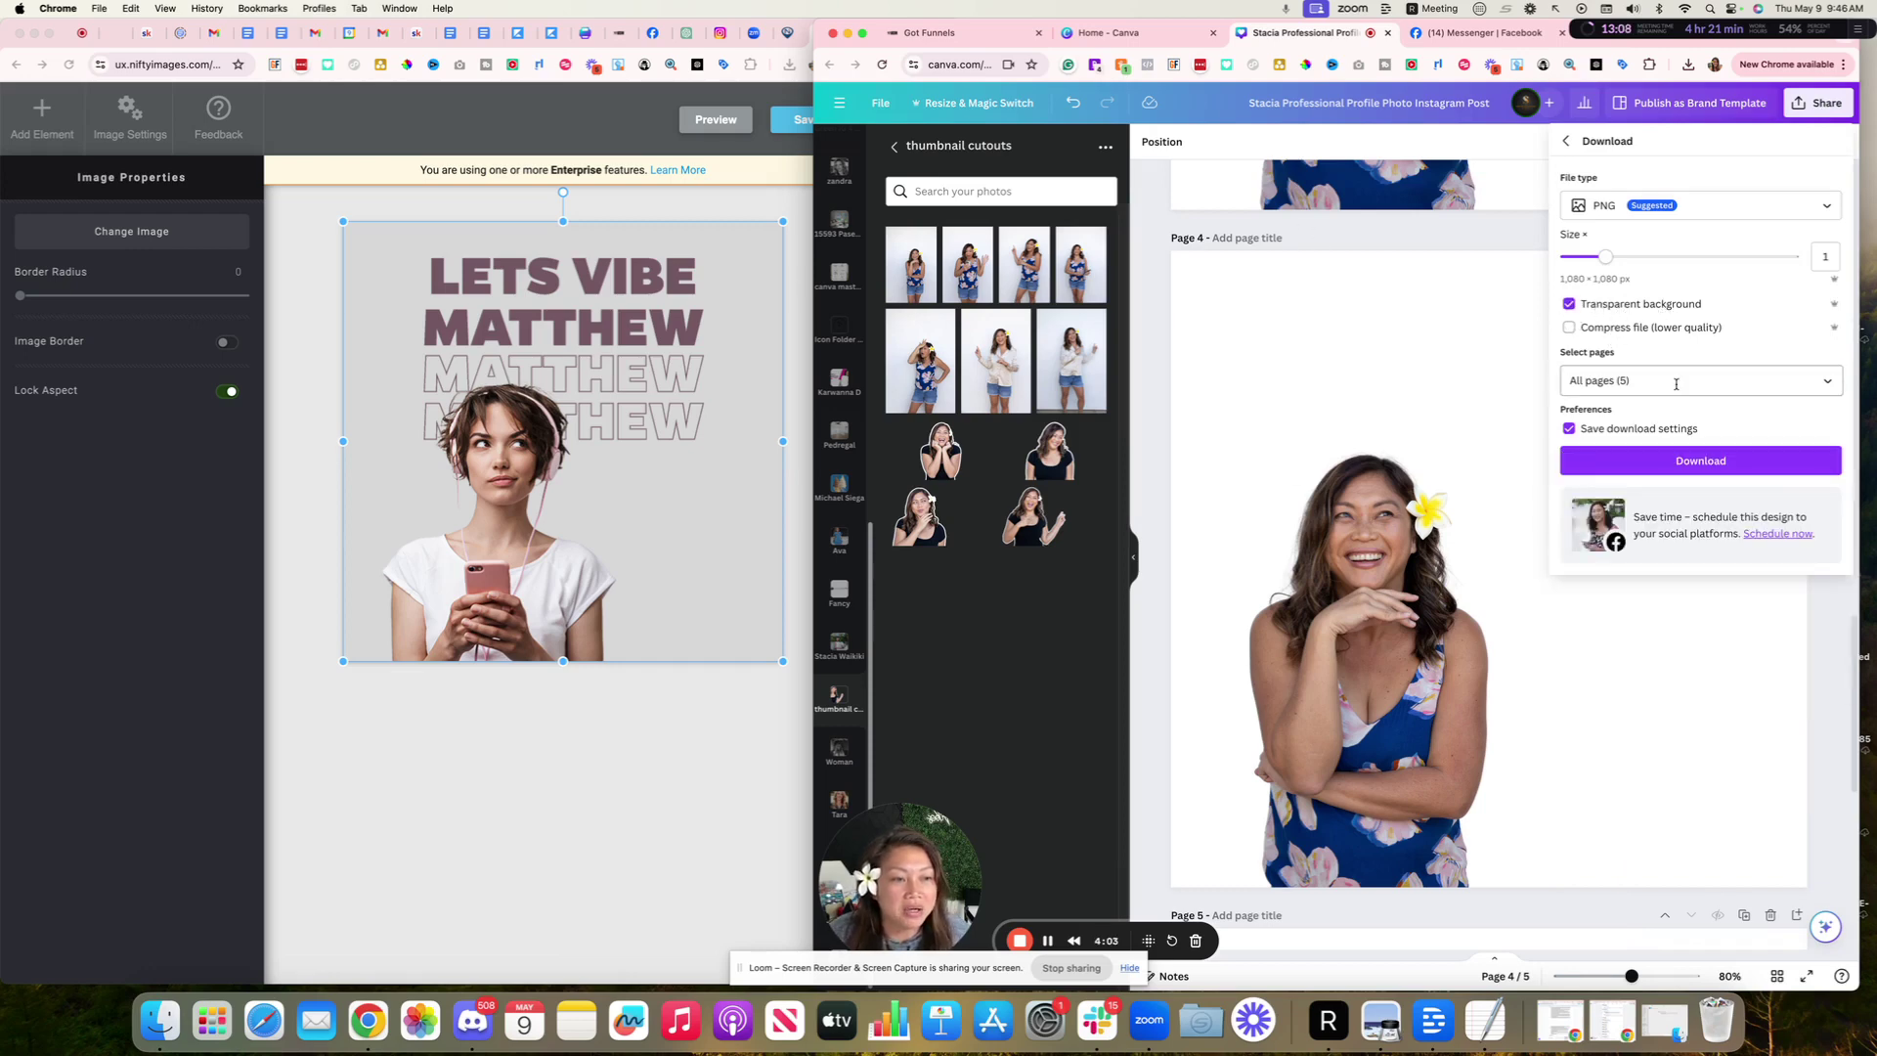
left_click(1676, 384)
left_click(1819, 423)
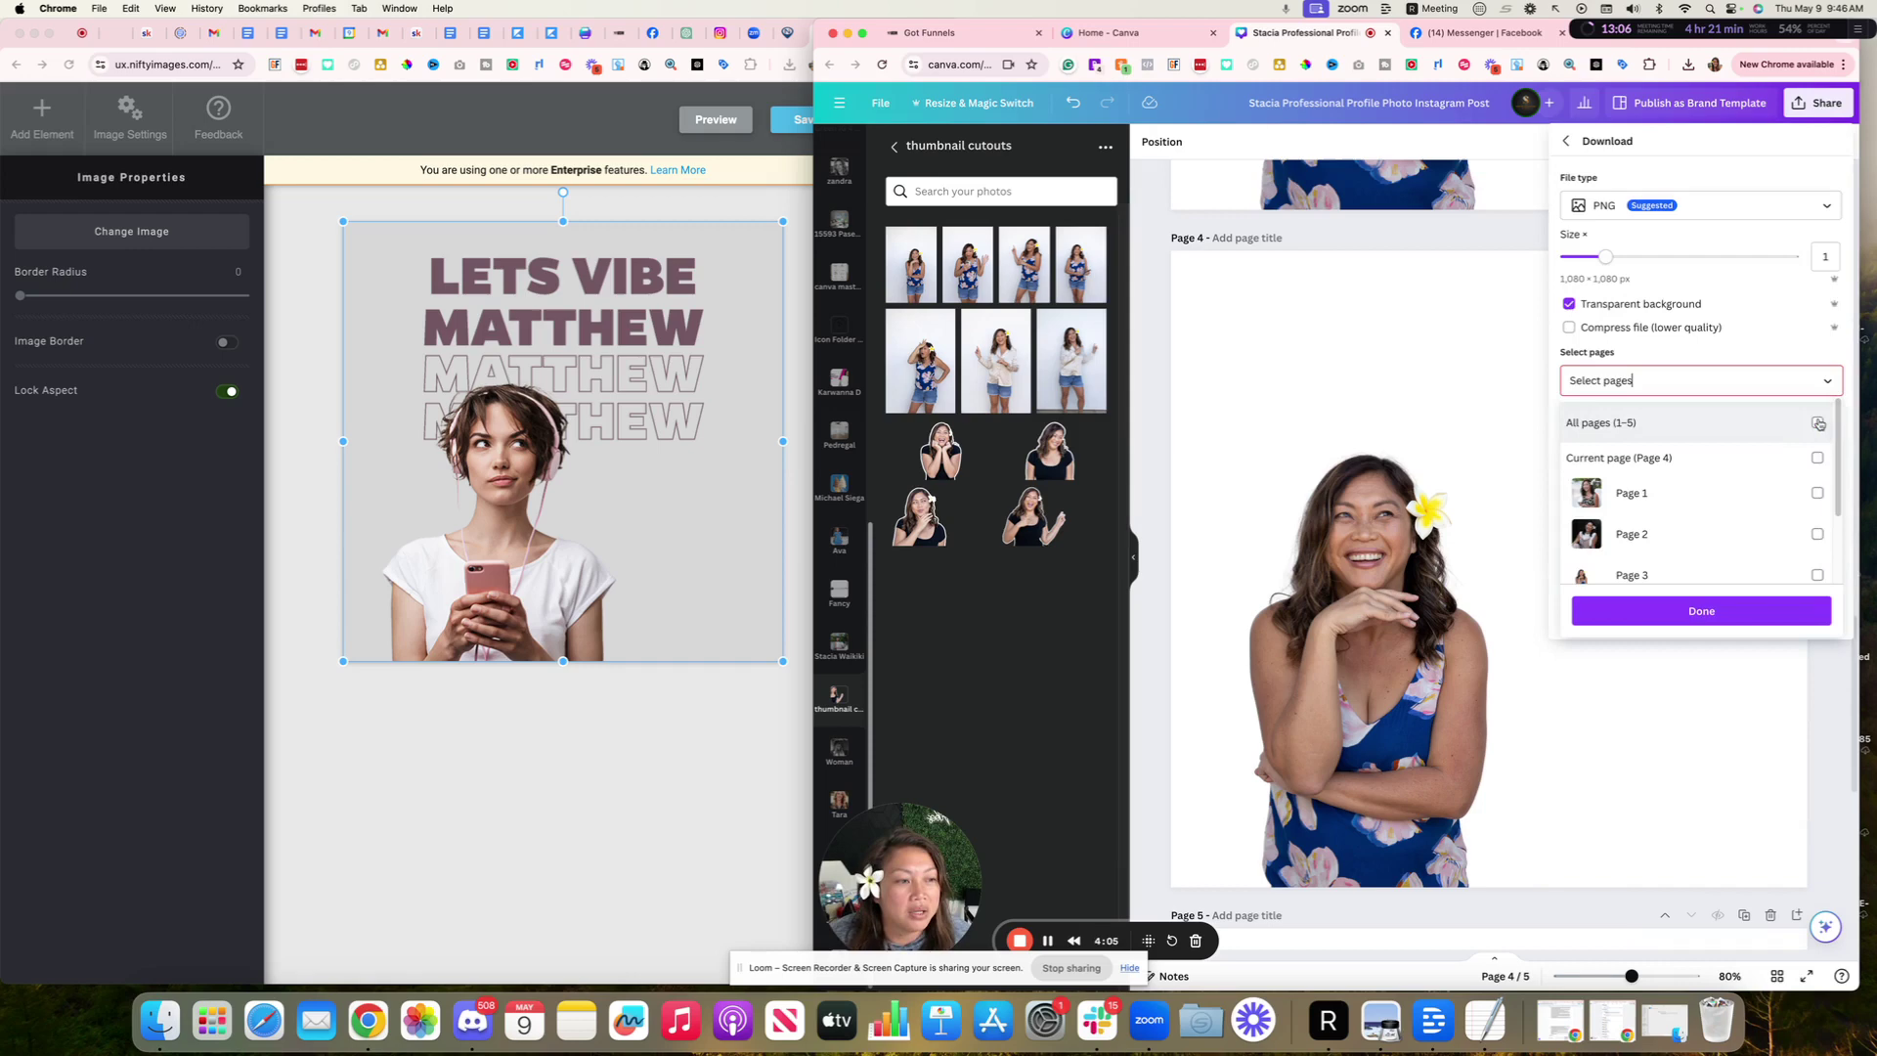
scroll(1730, 469, "down", 2)
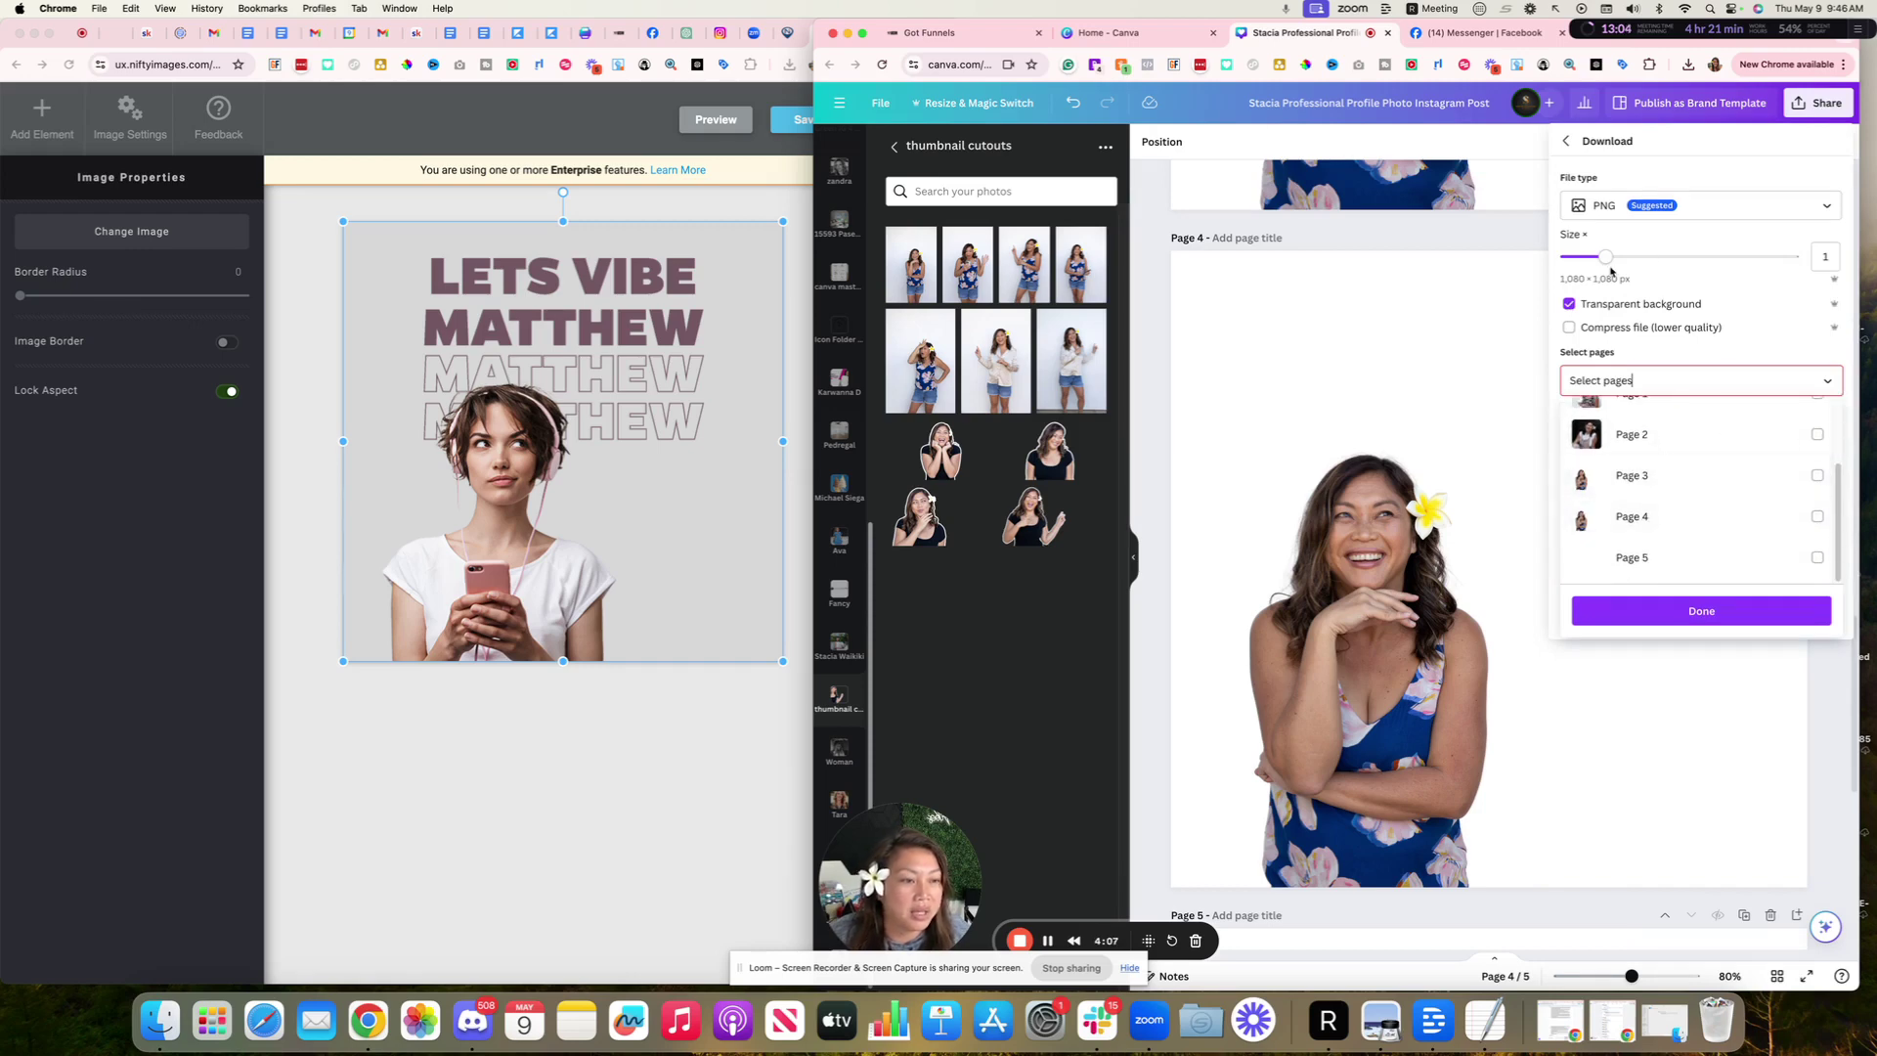
left_click(1623, 517)
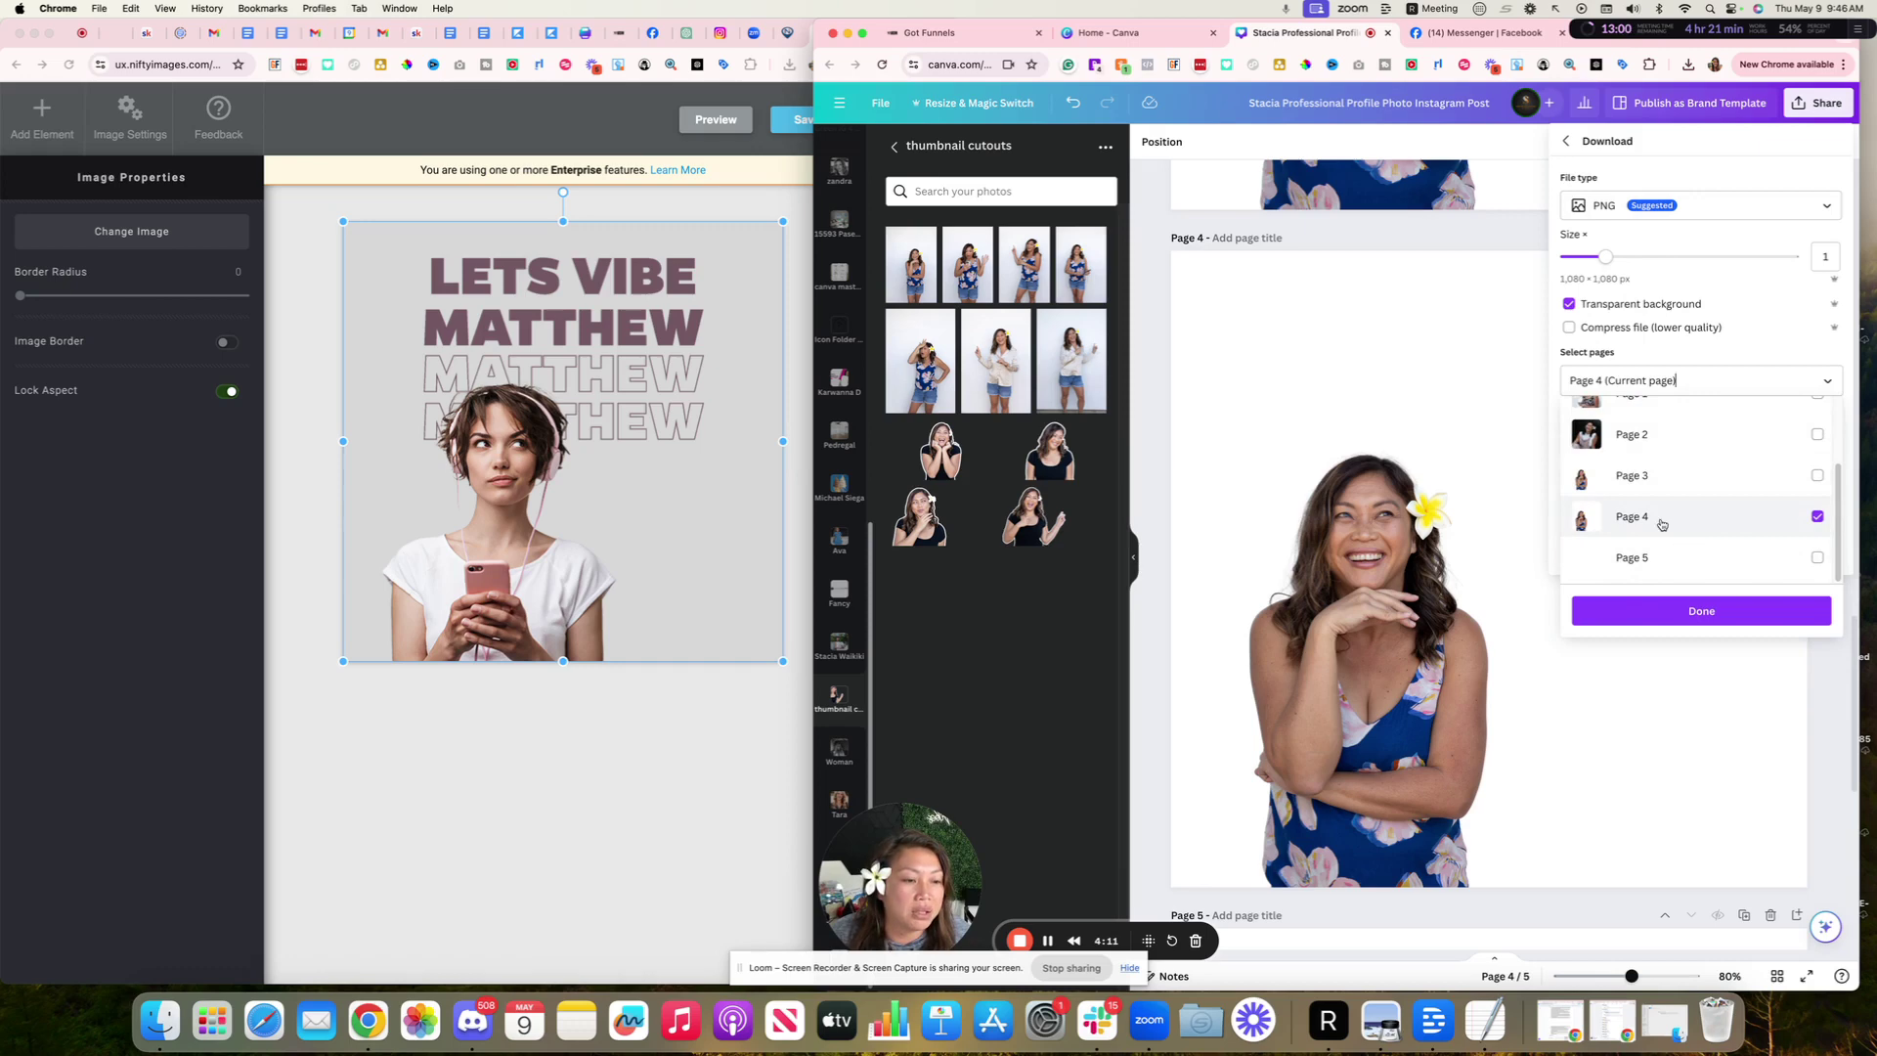
left_click(1755, 623)
left_click(1715, 457)
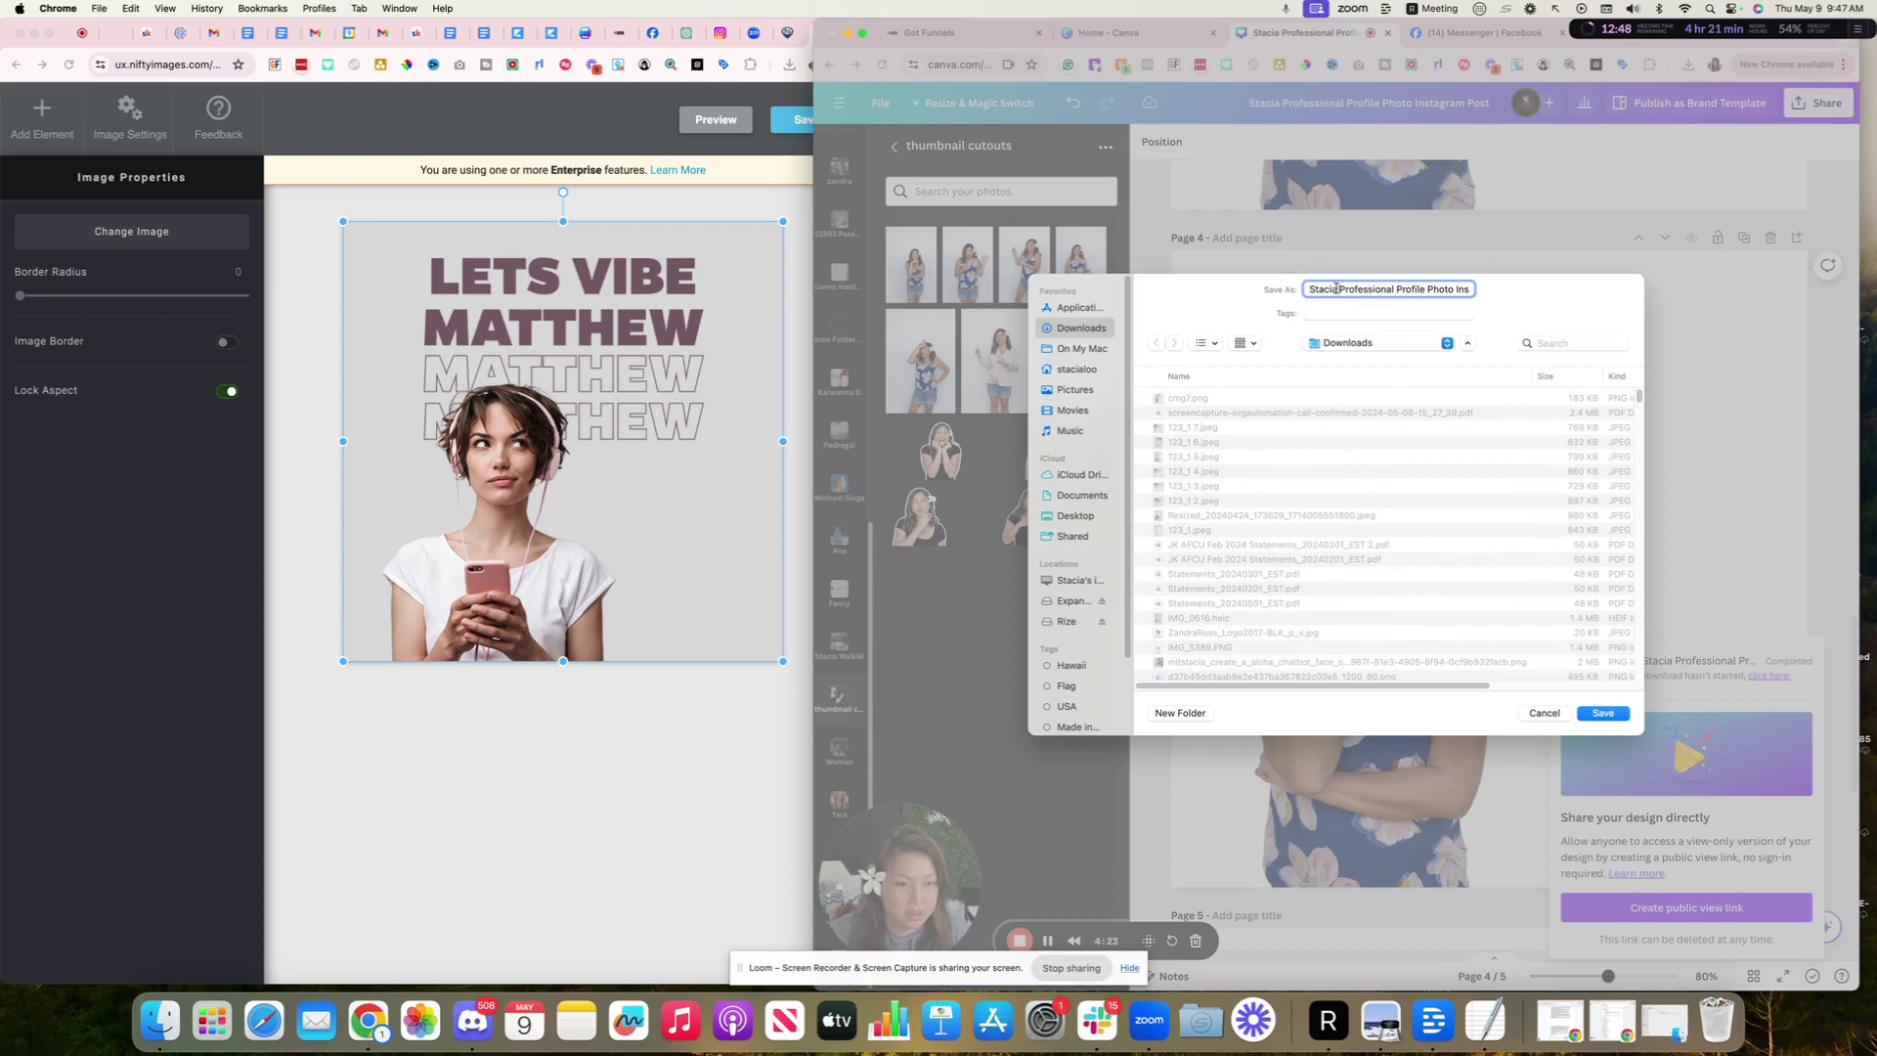
left_click_drag(1341, 289, 1532, 308)
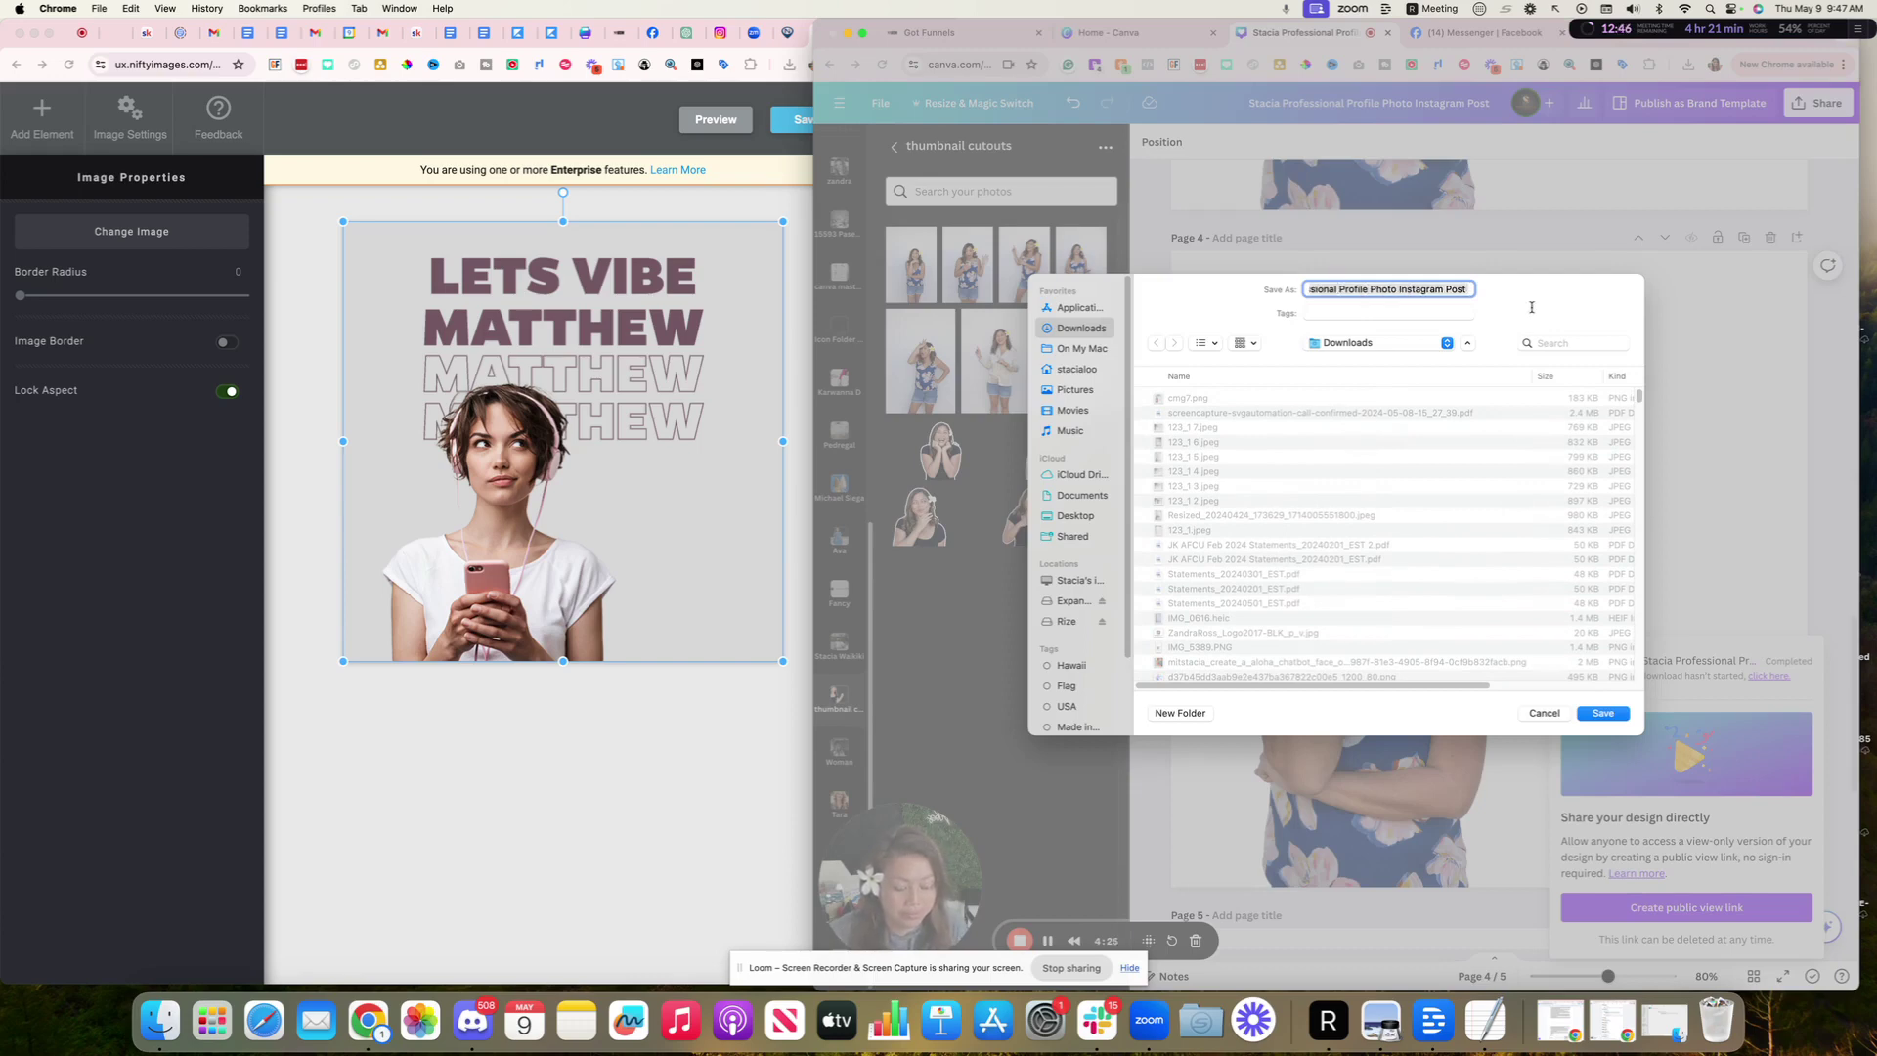
type("Example")
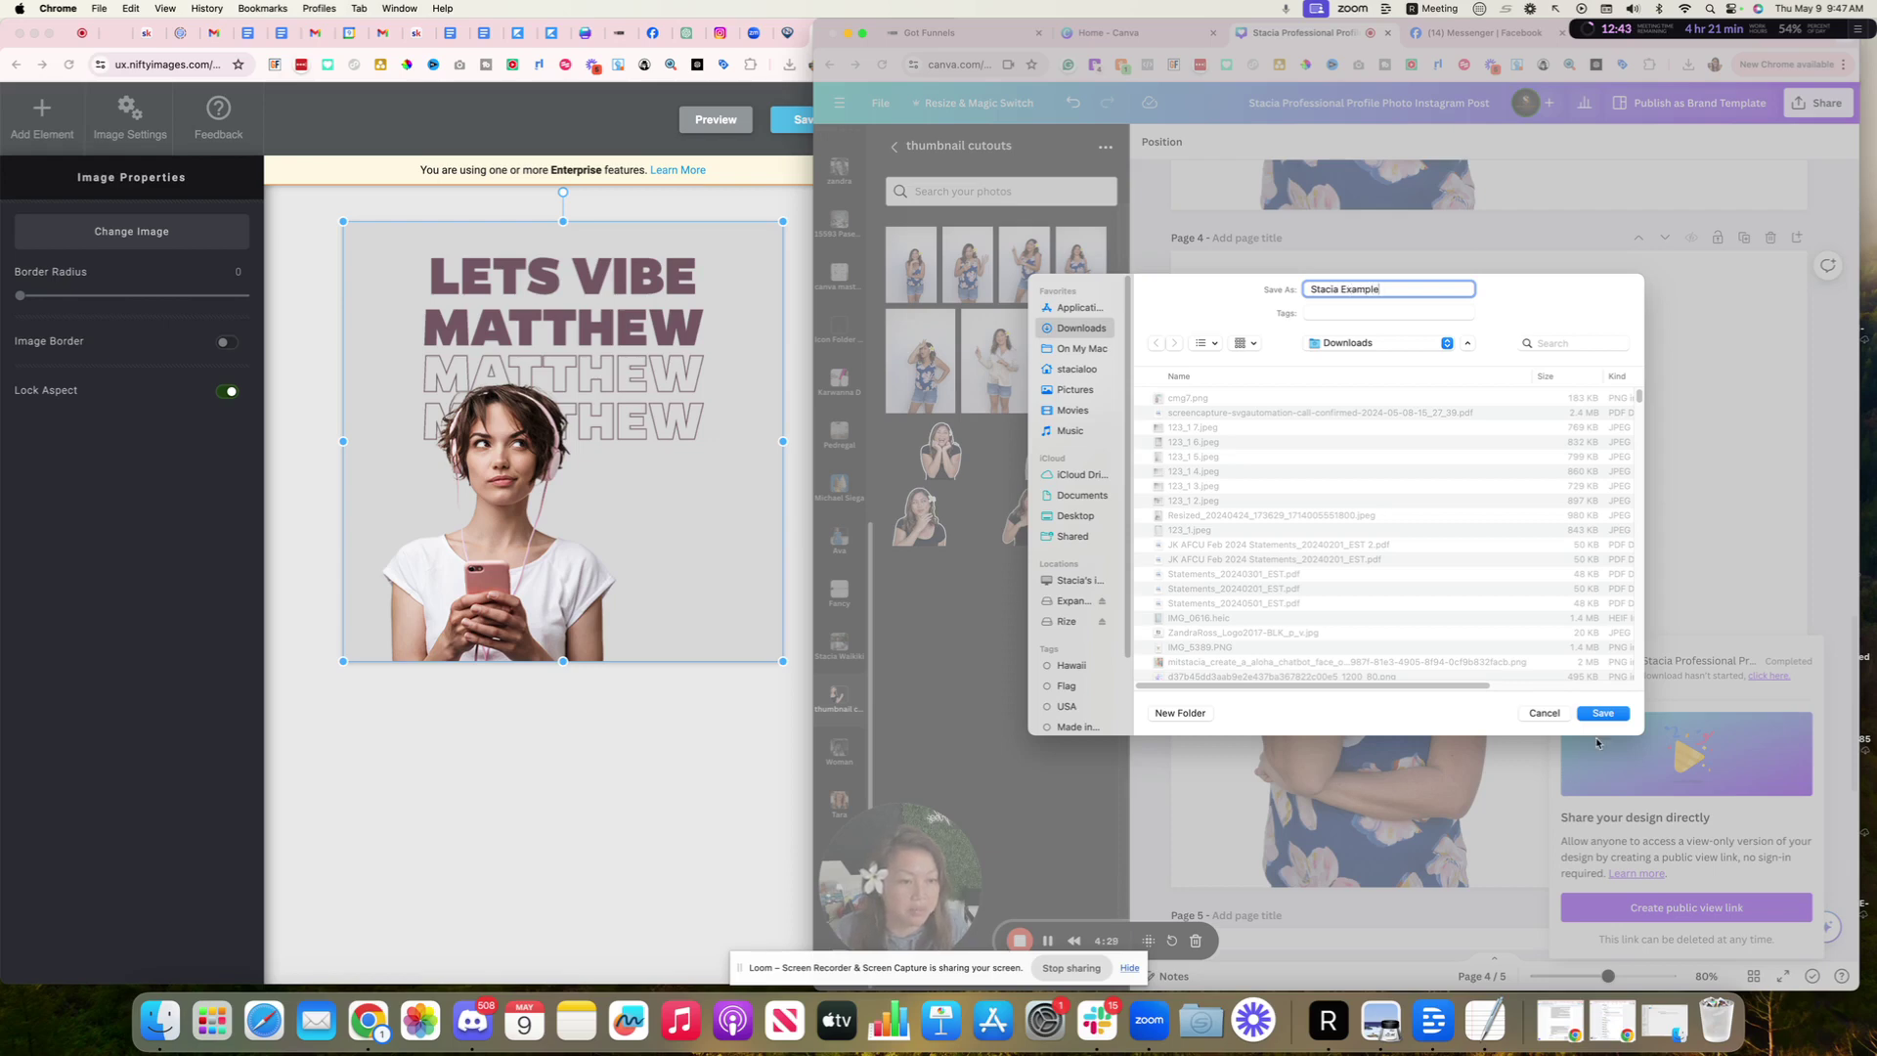
left_click(1603, 712)
Bring the NiftyImages editor forward, widen it, and select the template's photo layer
left_click(524, 888)
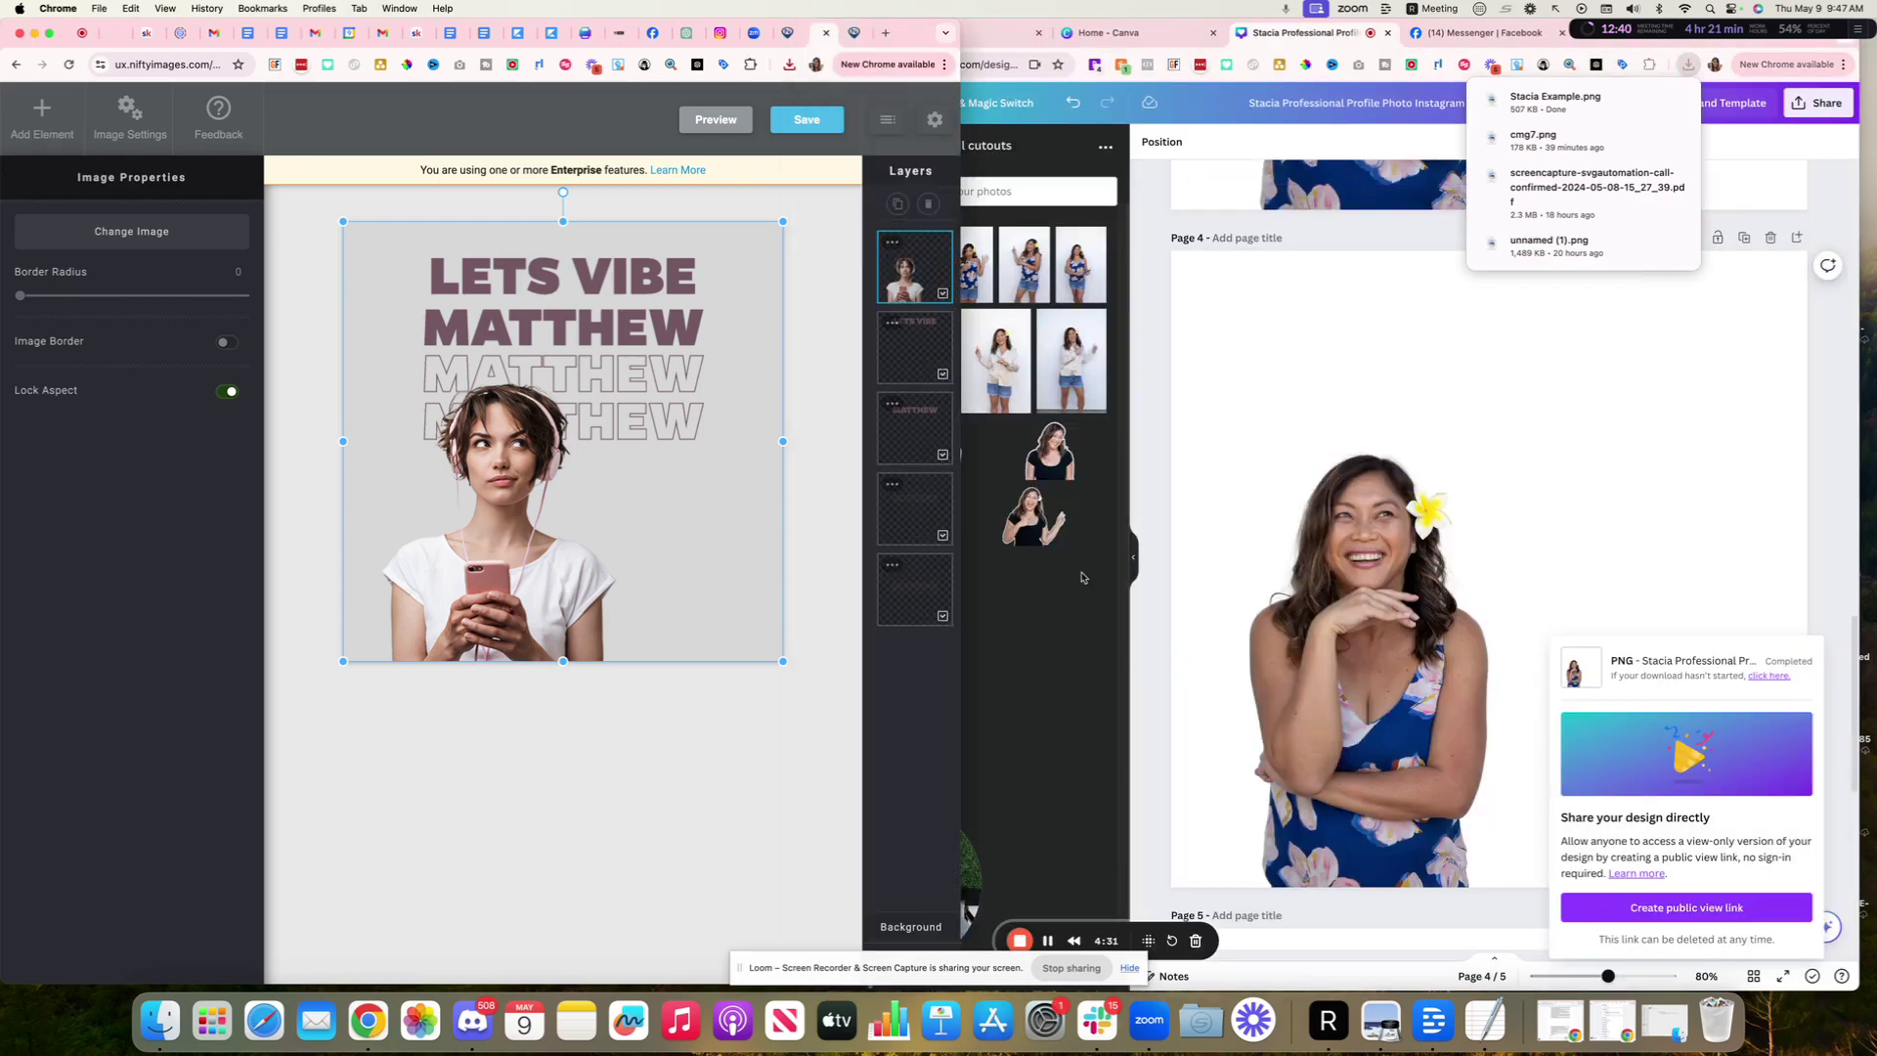
left_click_drag(961, 645, 1505, 661)
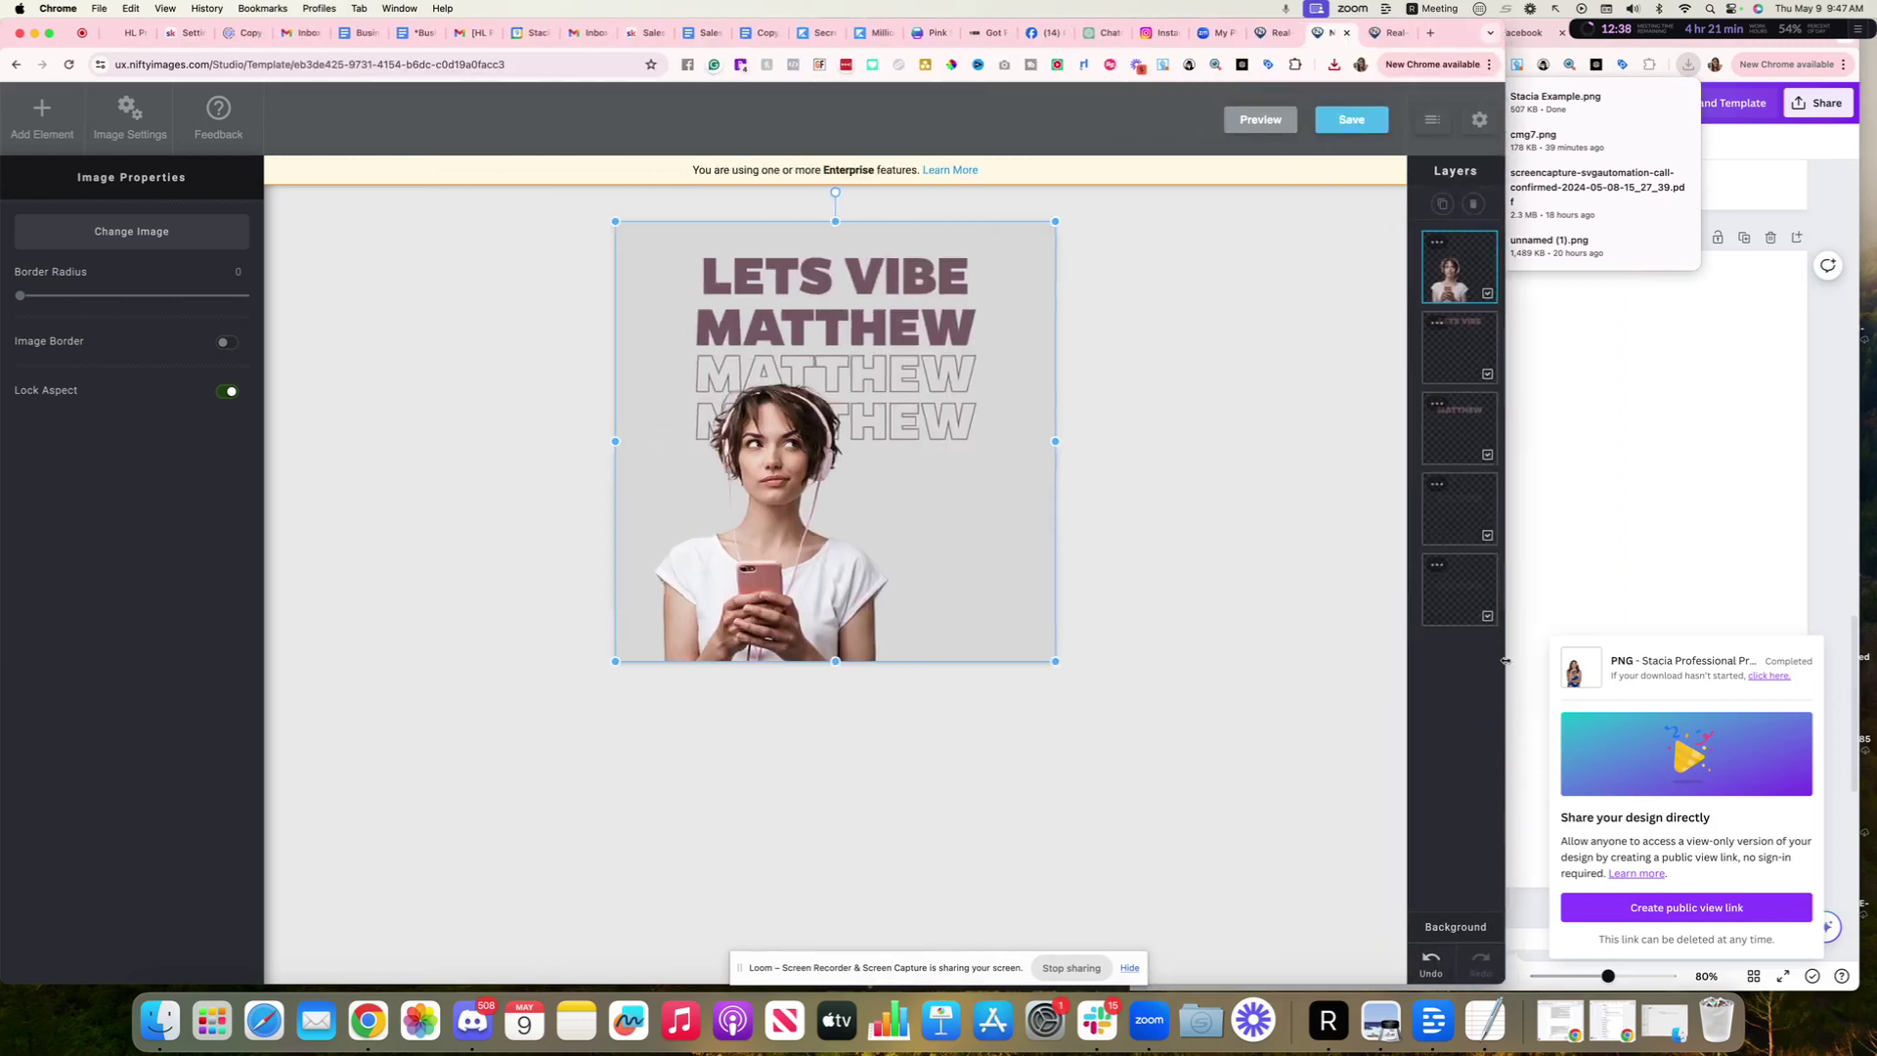
left_click(1232, 407)
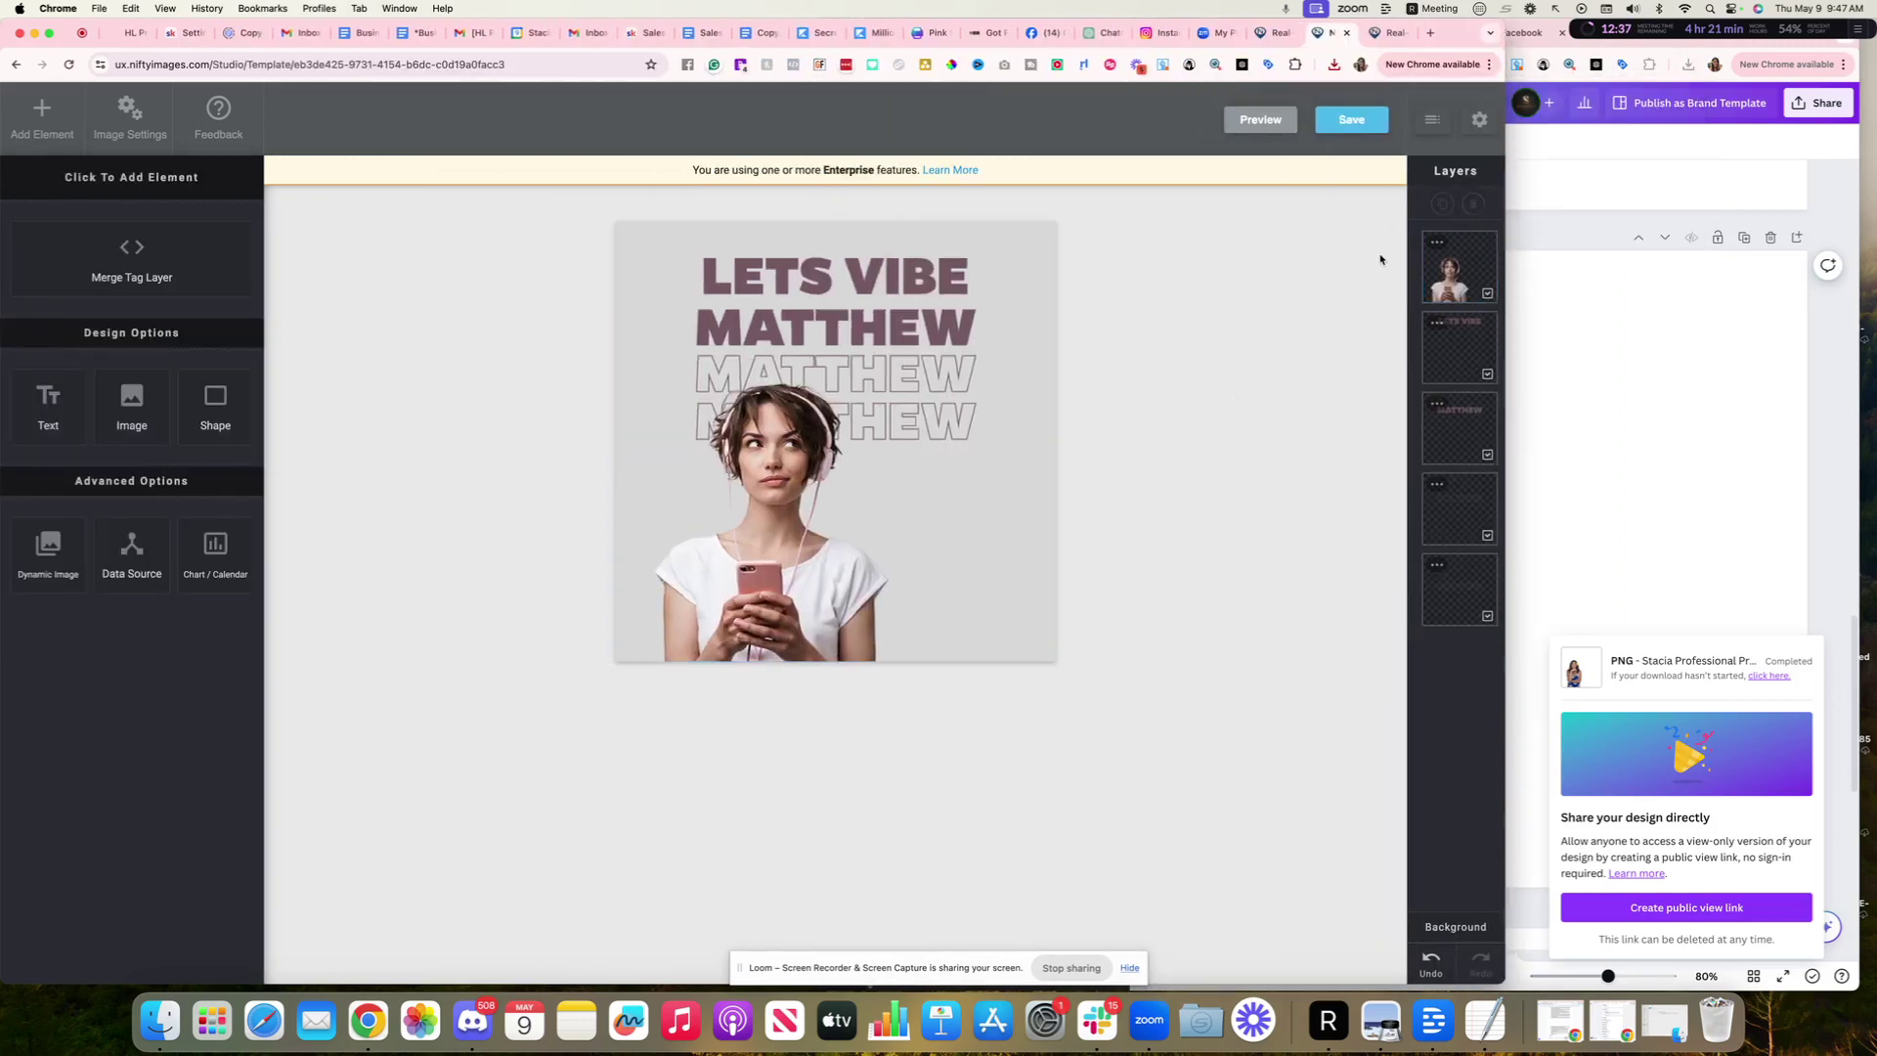
left_click(1454, 273)
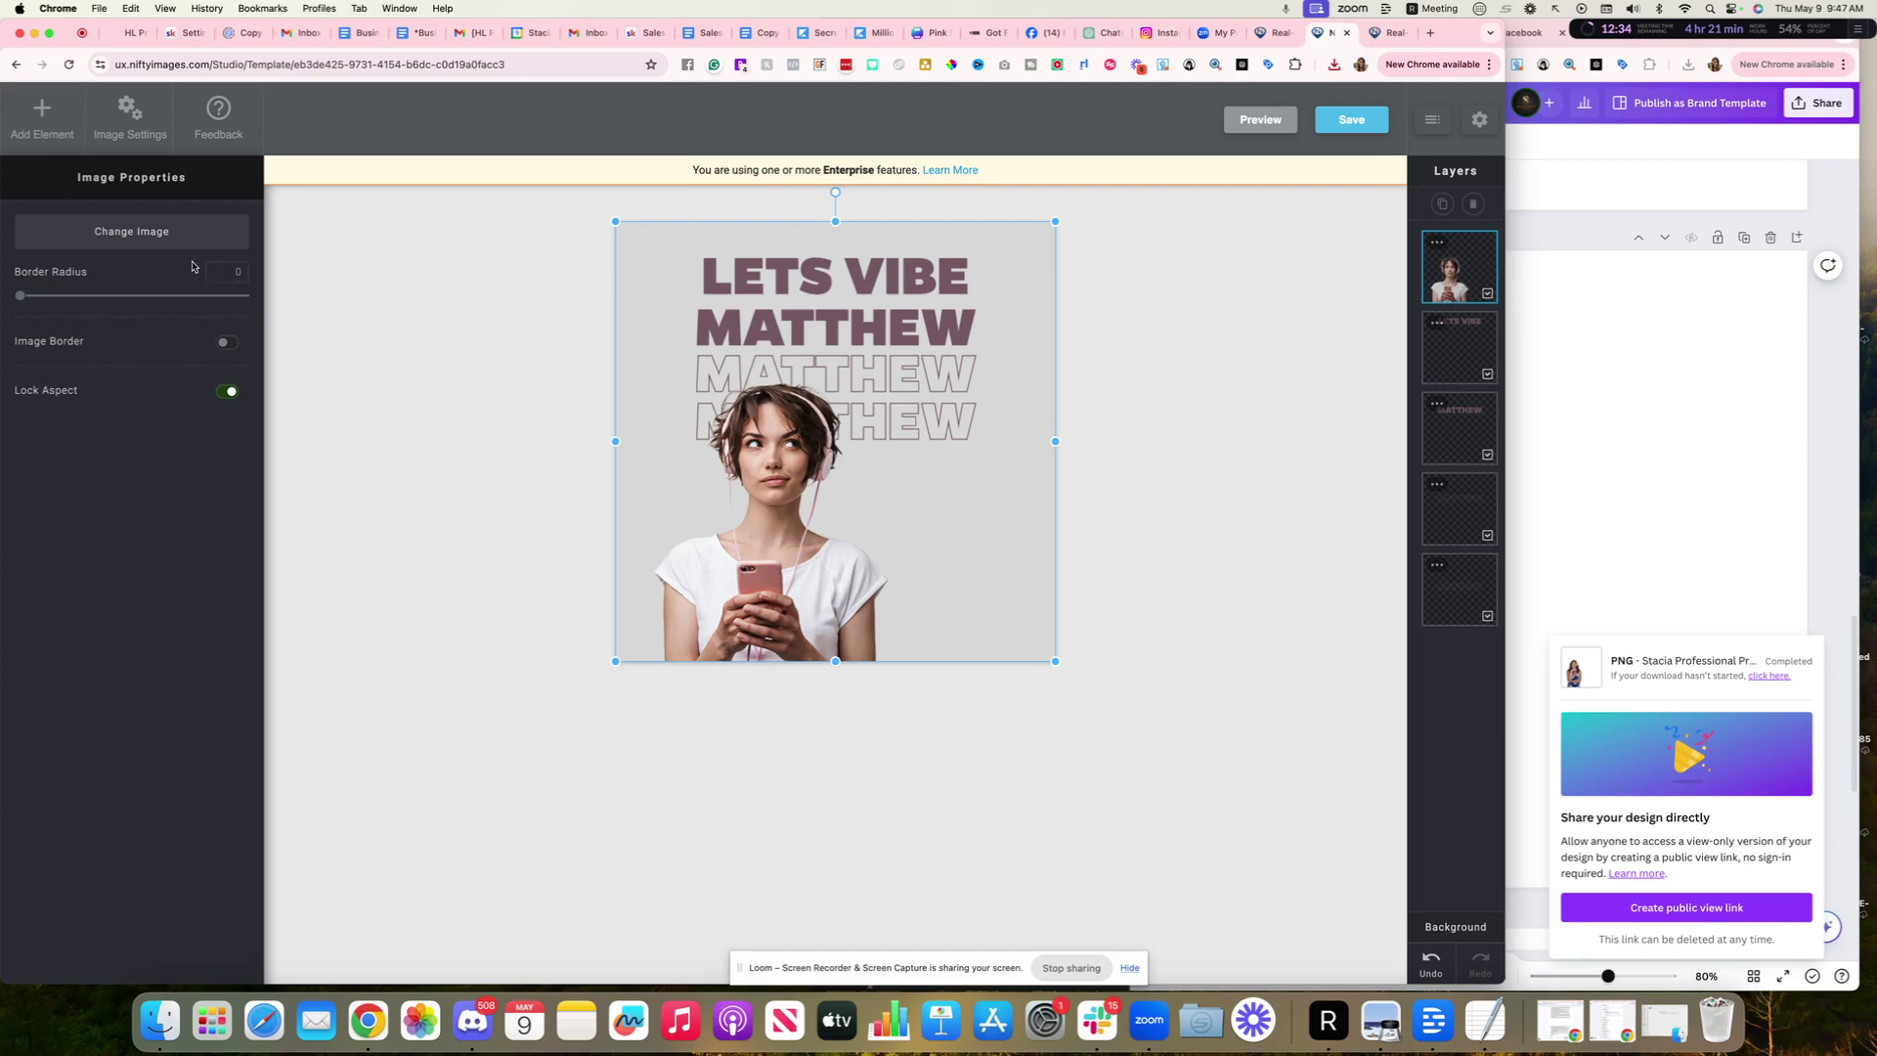
Replace the template's photo with the downloaded example PNG from Downloads
left_click(137, 231)
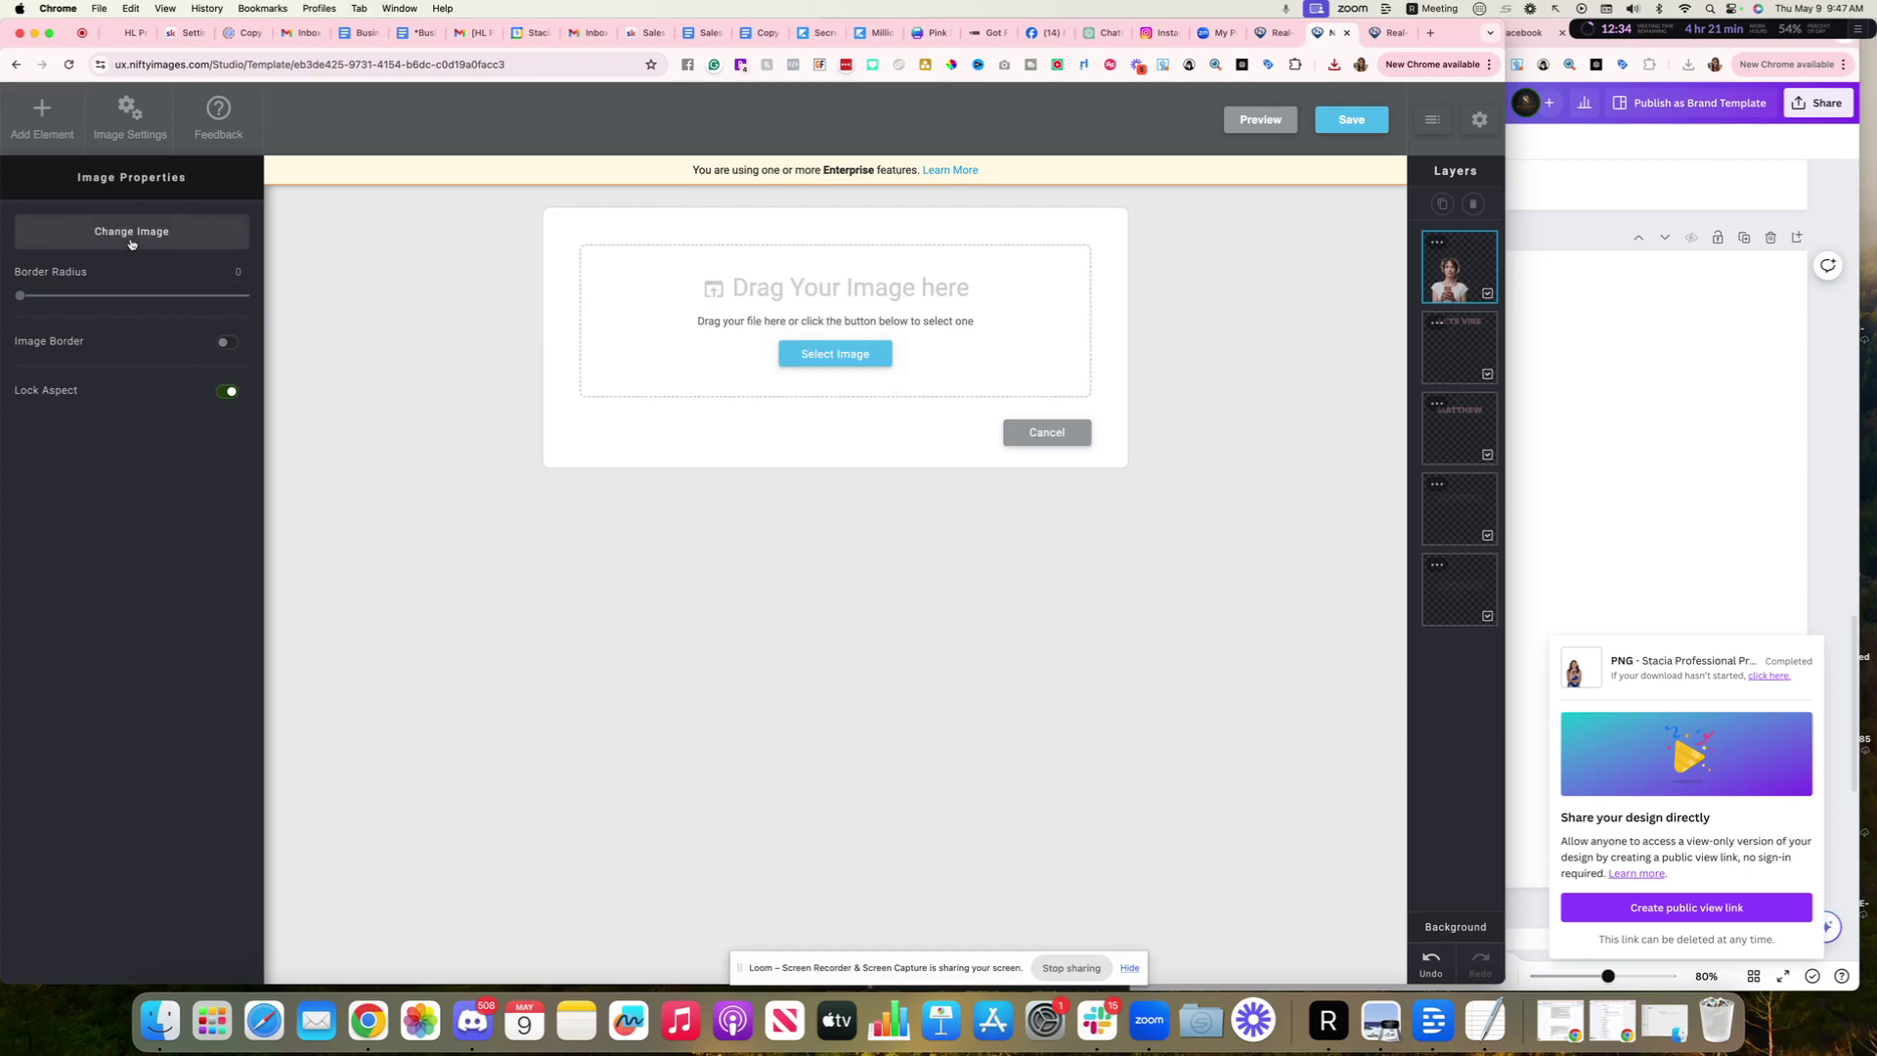
left_click(814, 356)
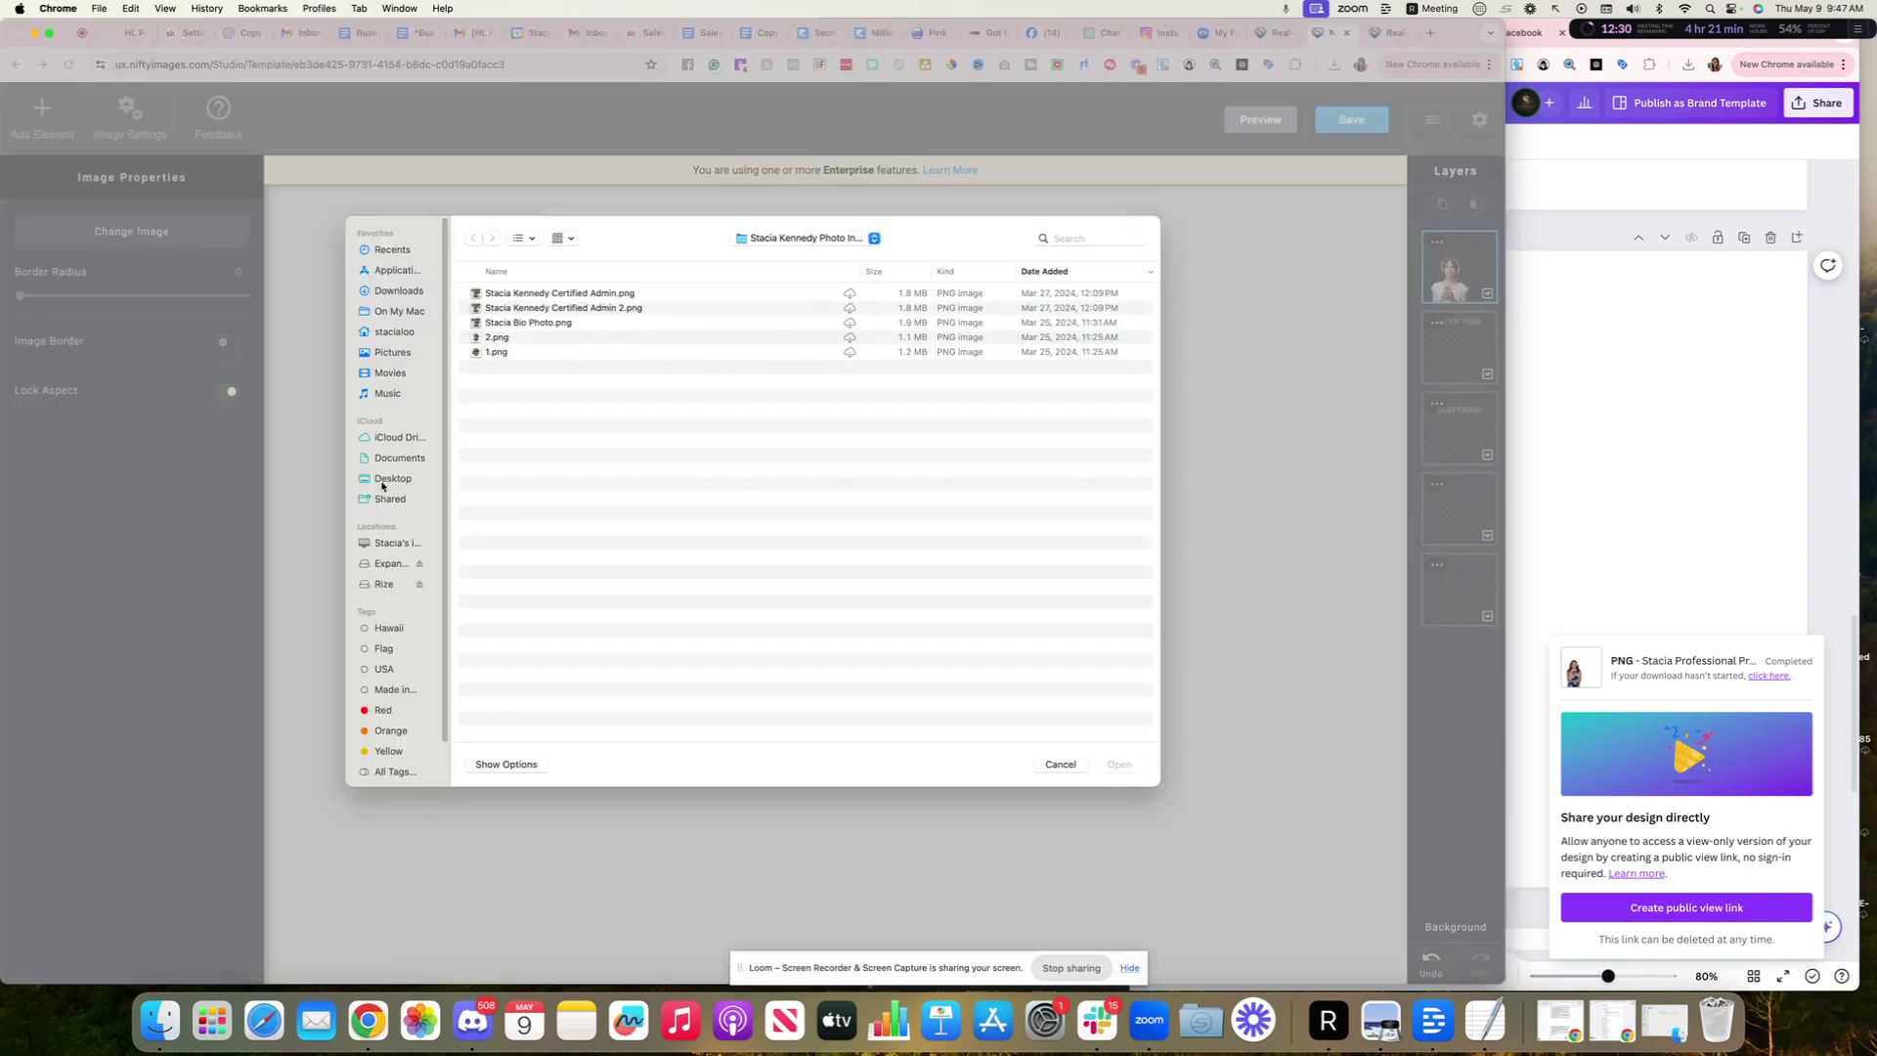
left_click(387, 291)
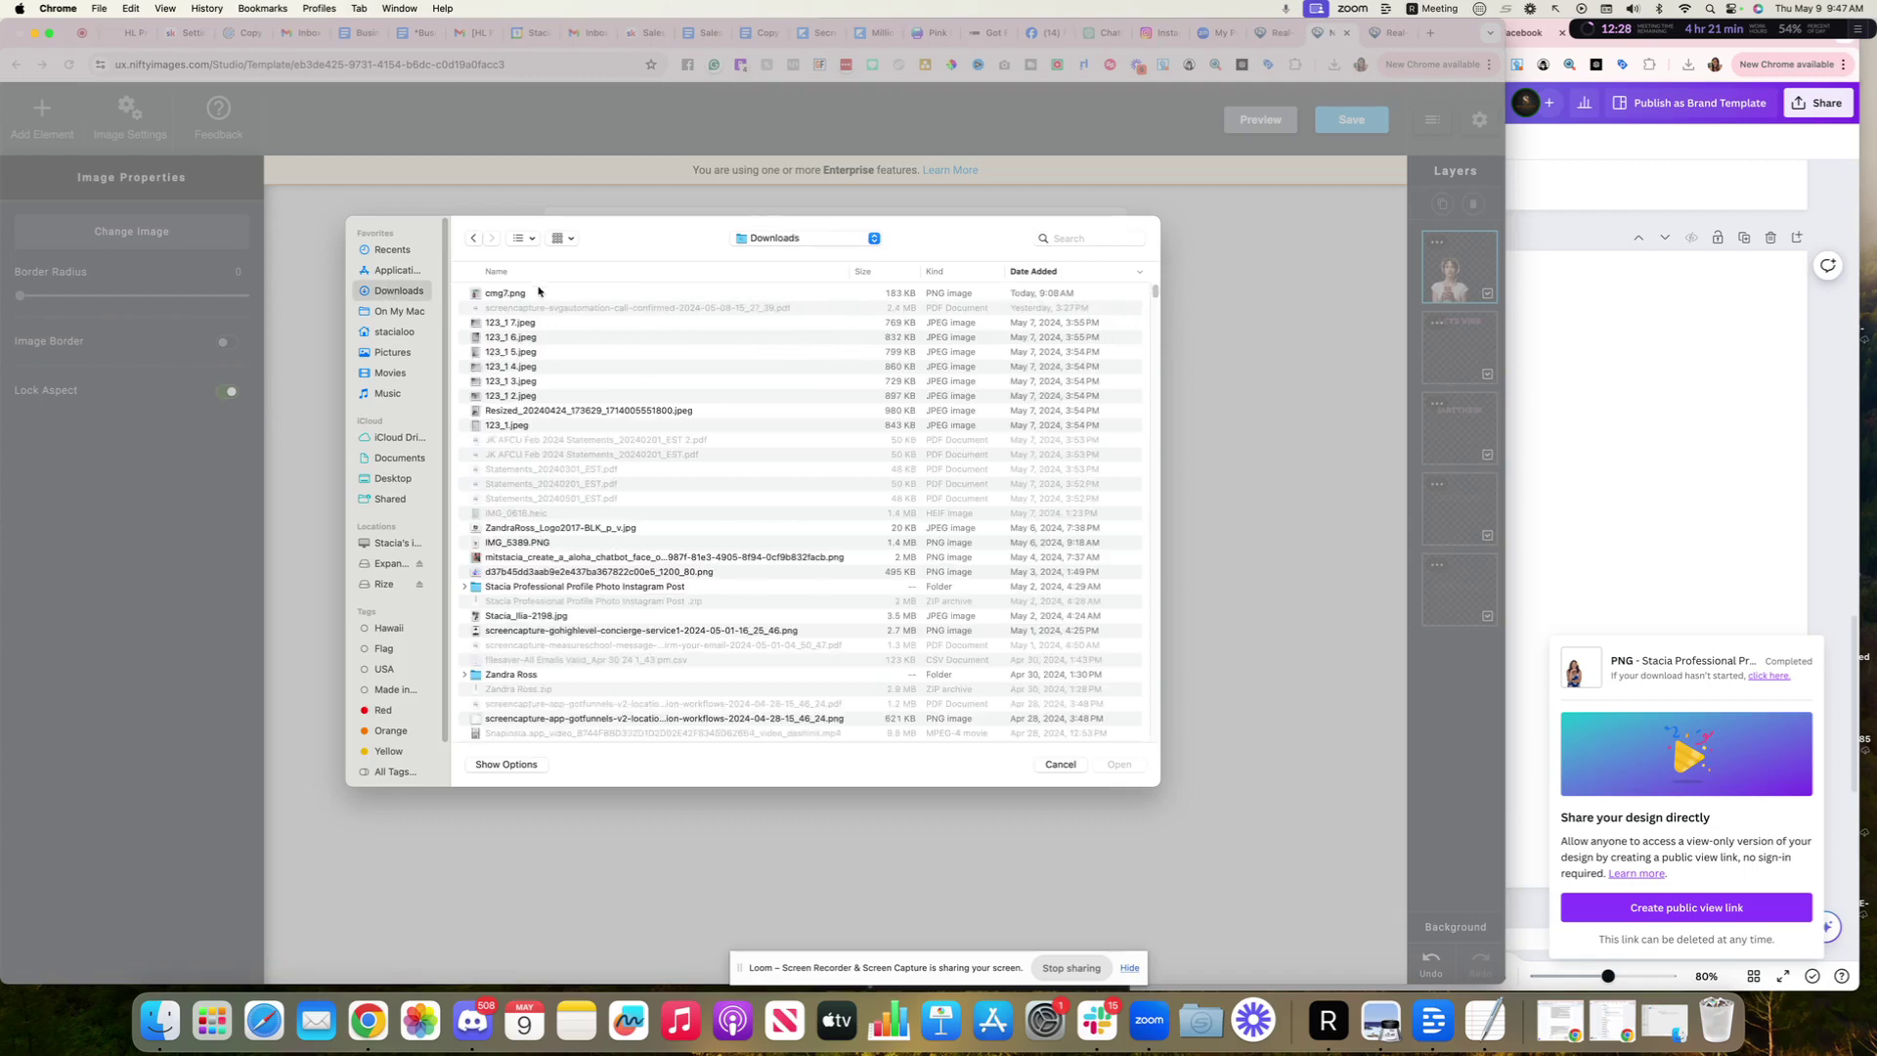
left_click(553, 296)
double_click(554, 295)
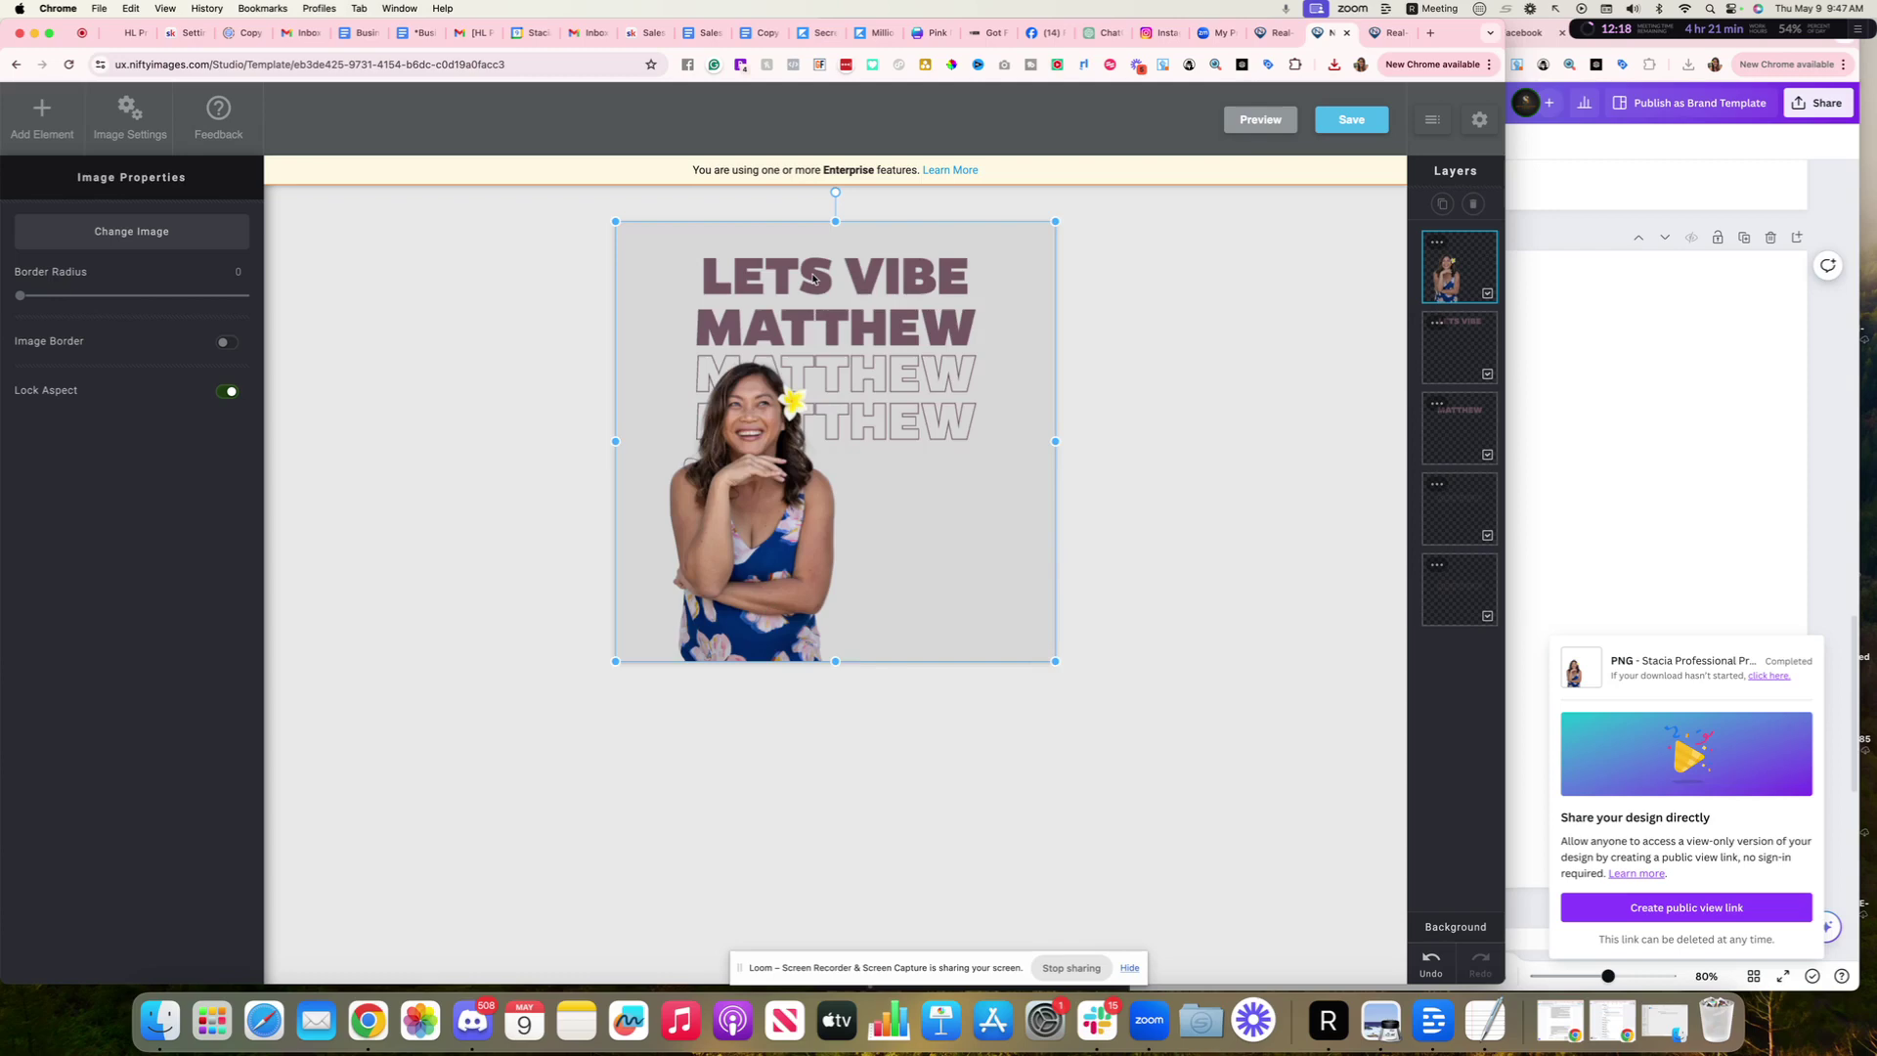
Select the LETS VIBE heading text layer on the canvas
left_click(1359, 378)
left_click(1436, 344)
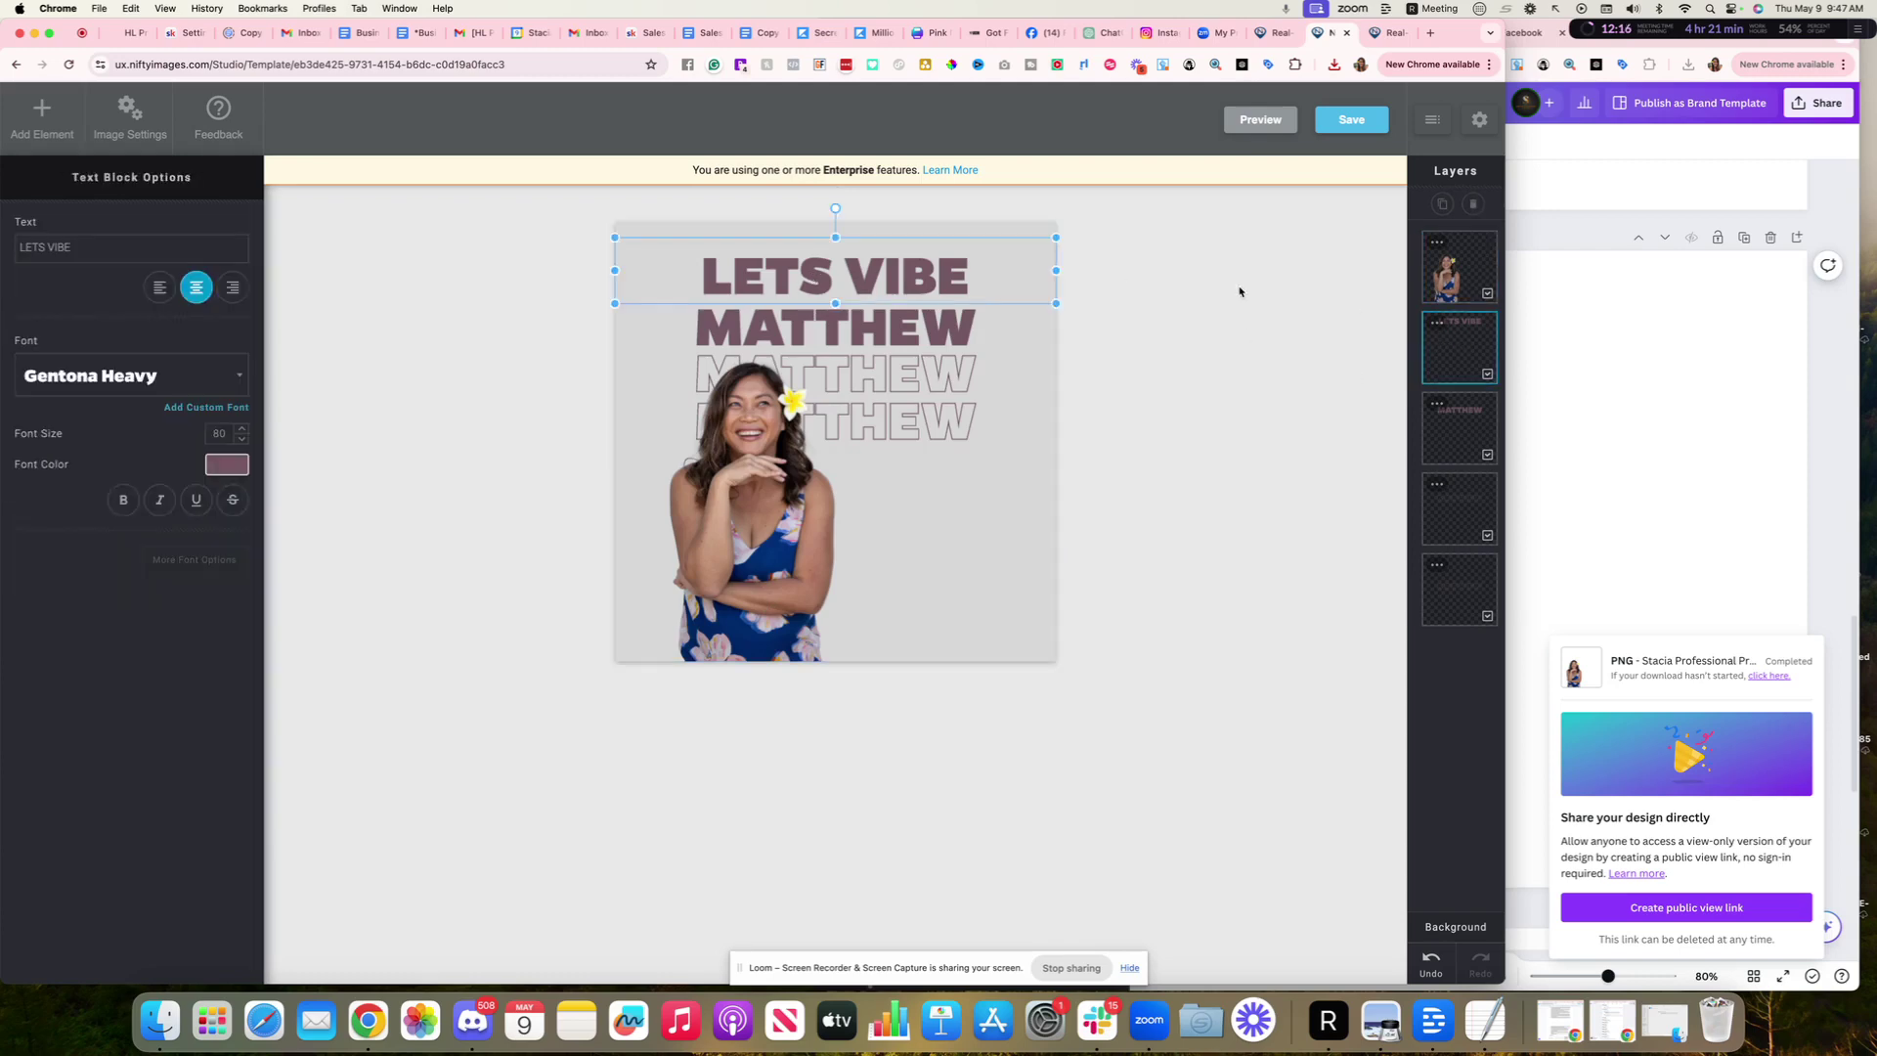
left_click(877, 286)
left_click(1432, 357)
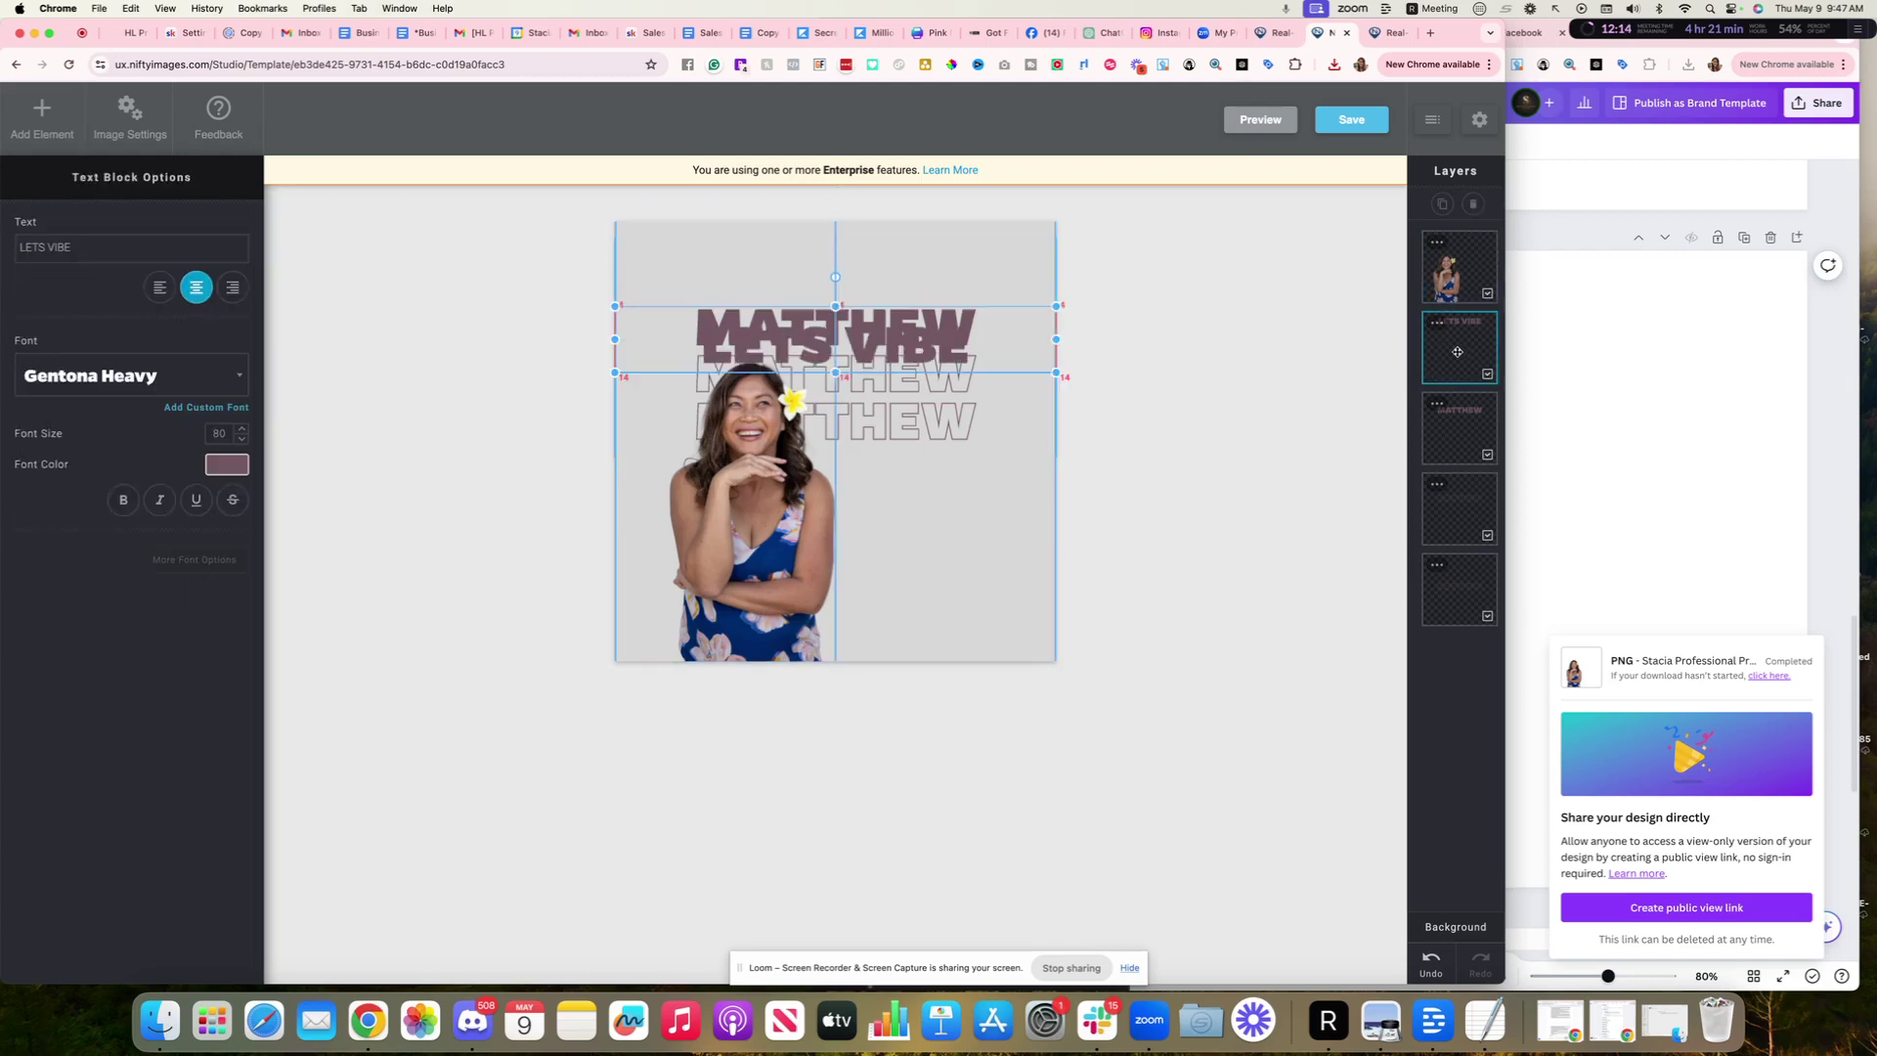
left_click(907, 290)
left_click(906, 290)
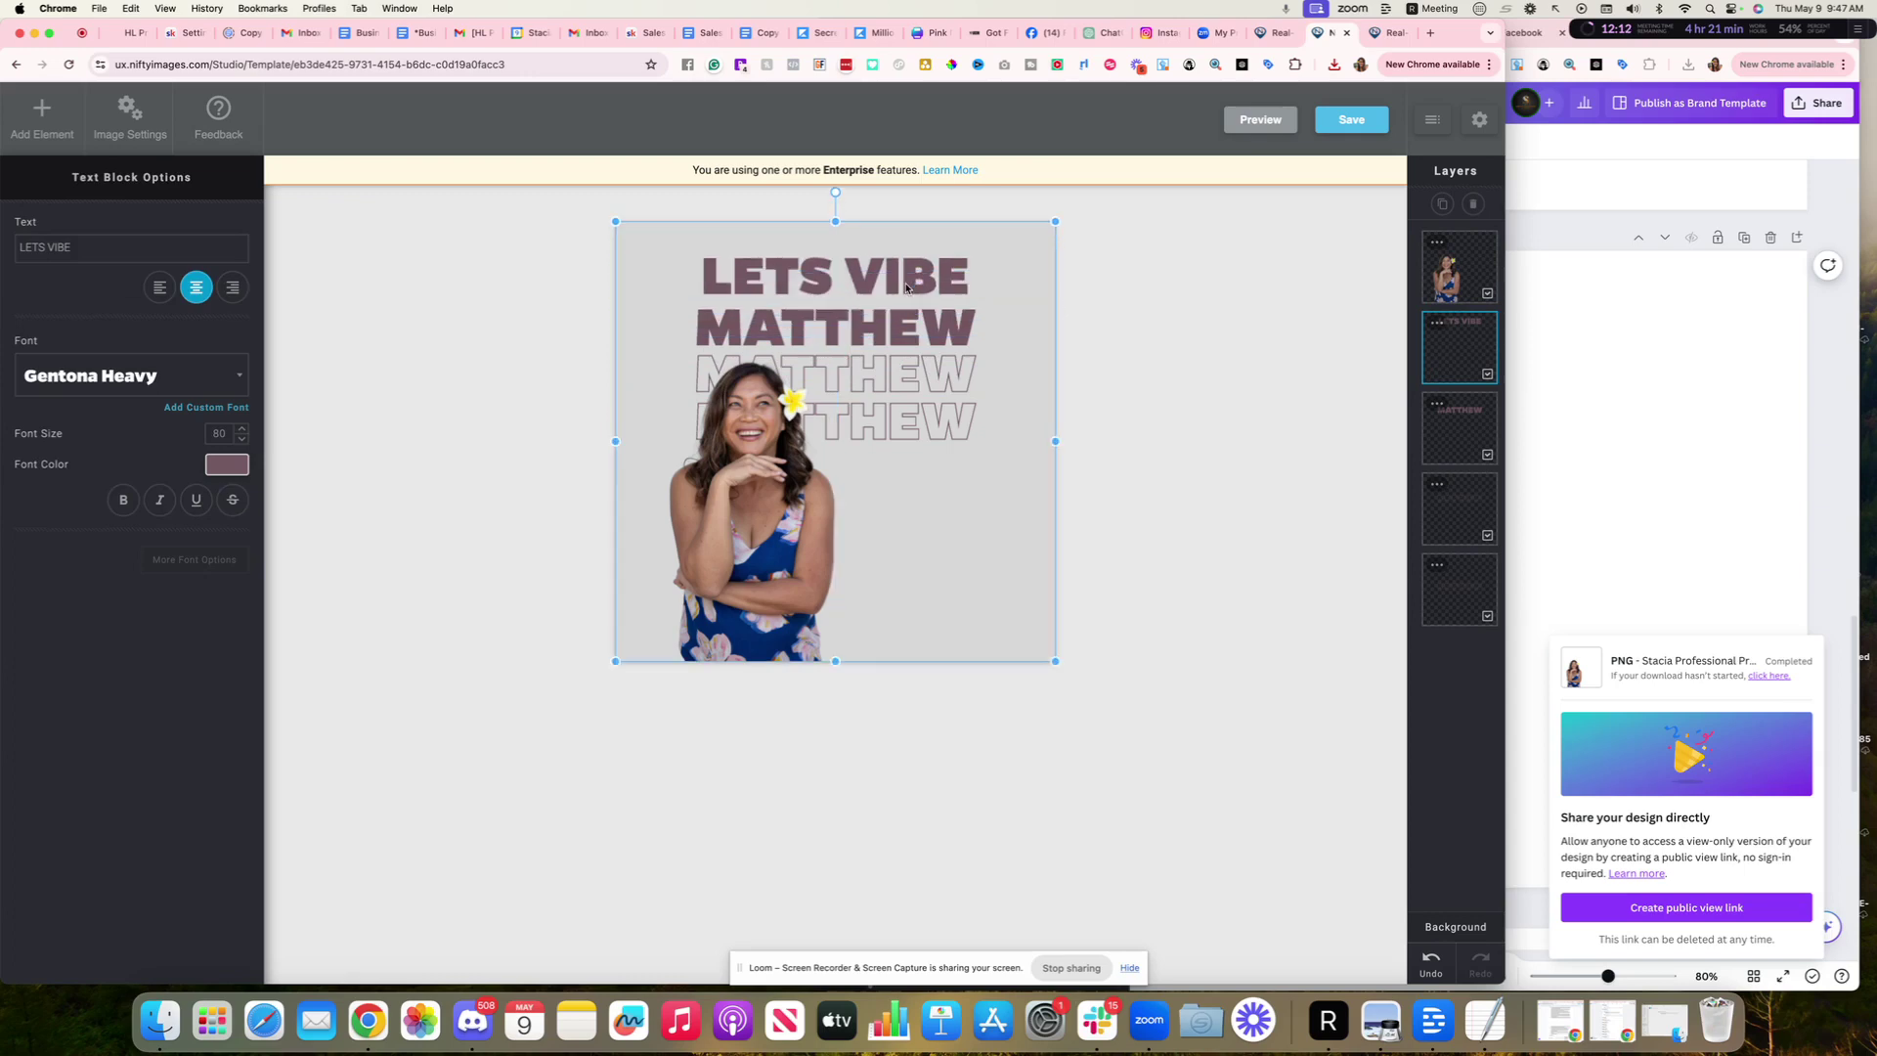
left_click(1450, 343)
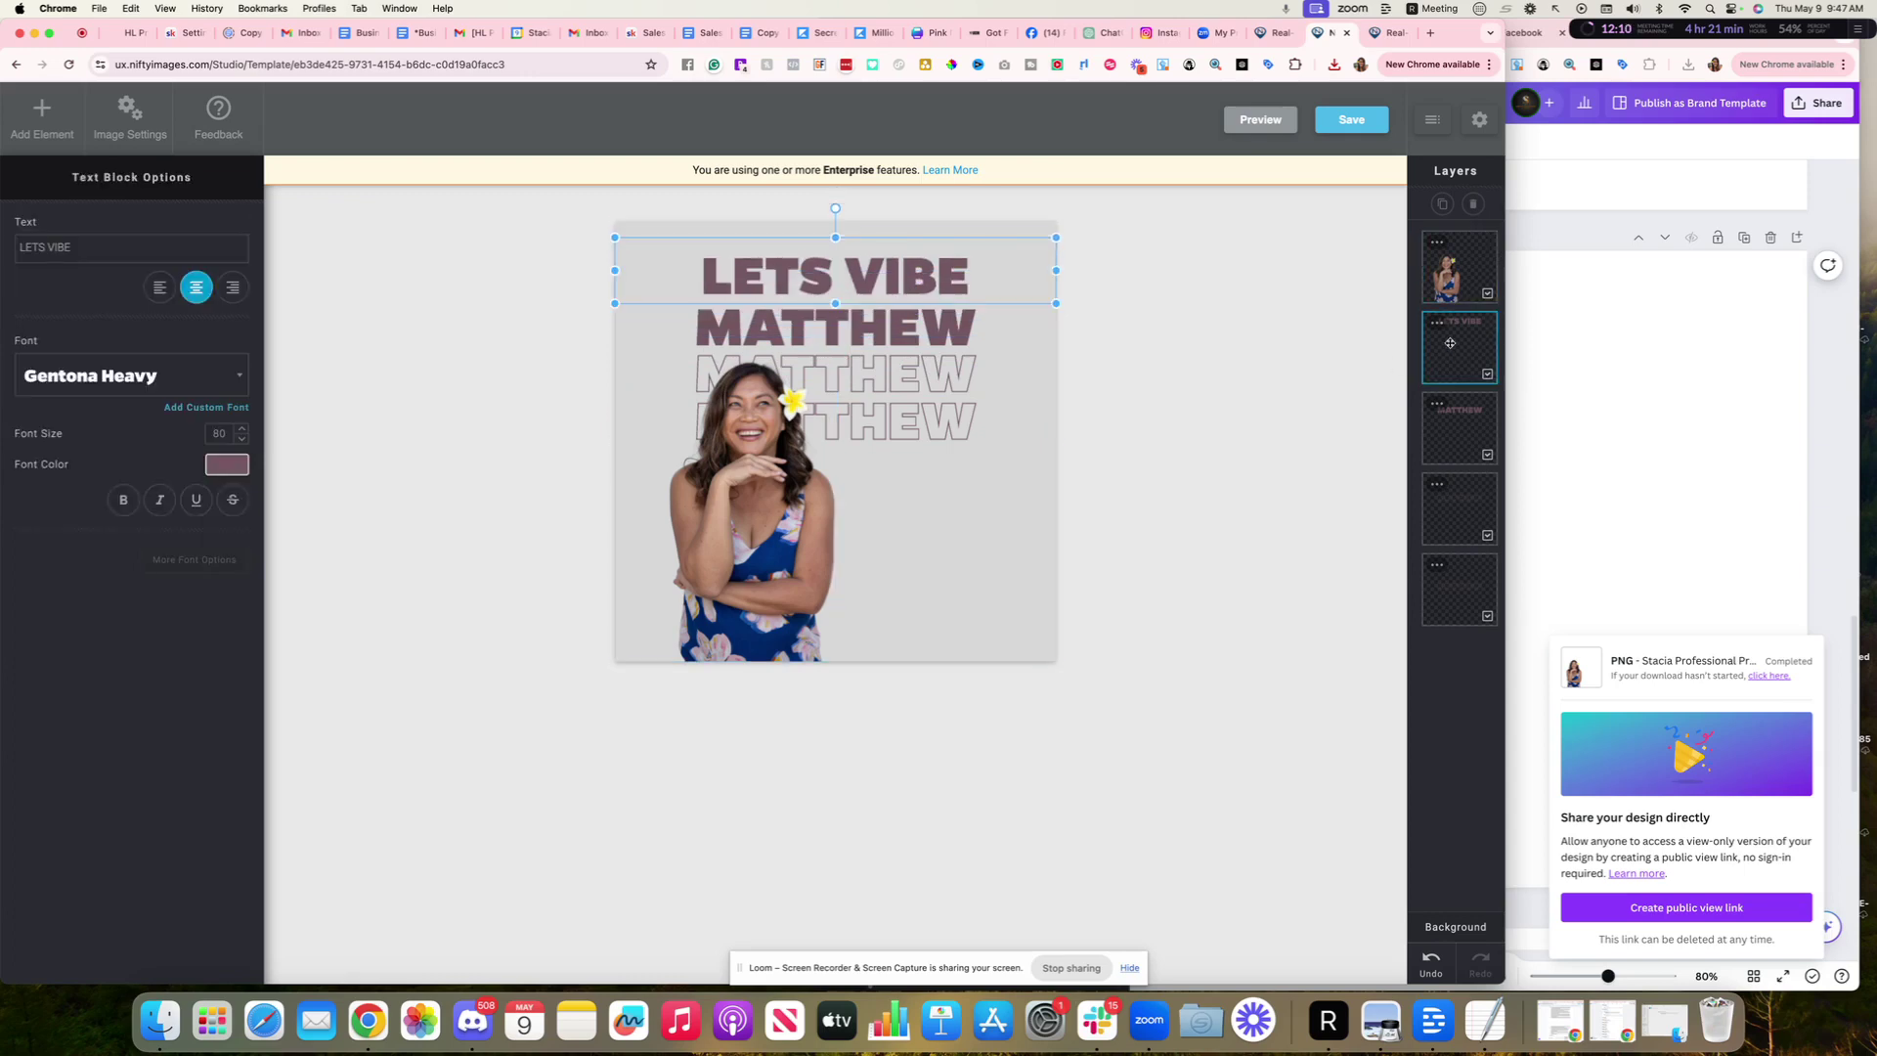
Replace the LETS VIBE heading text, starting to type 'Aloha'
left_click(86, 249)
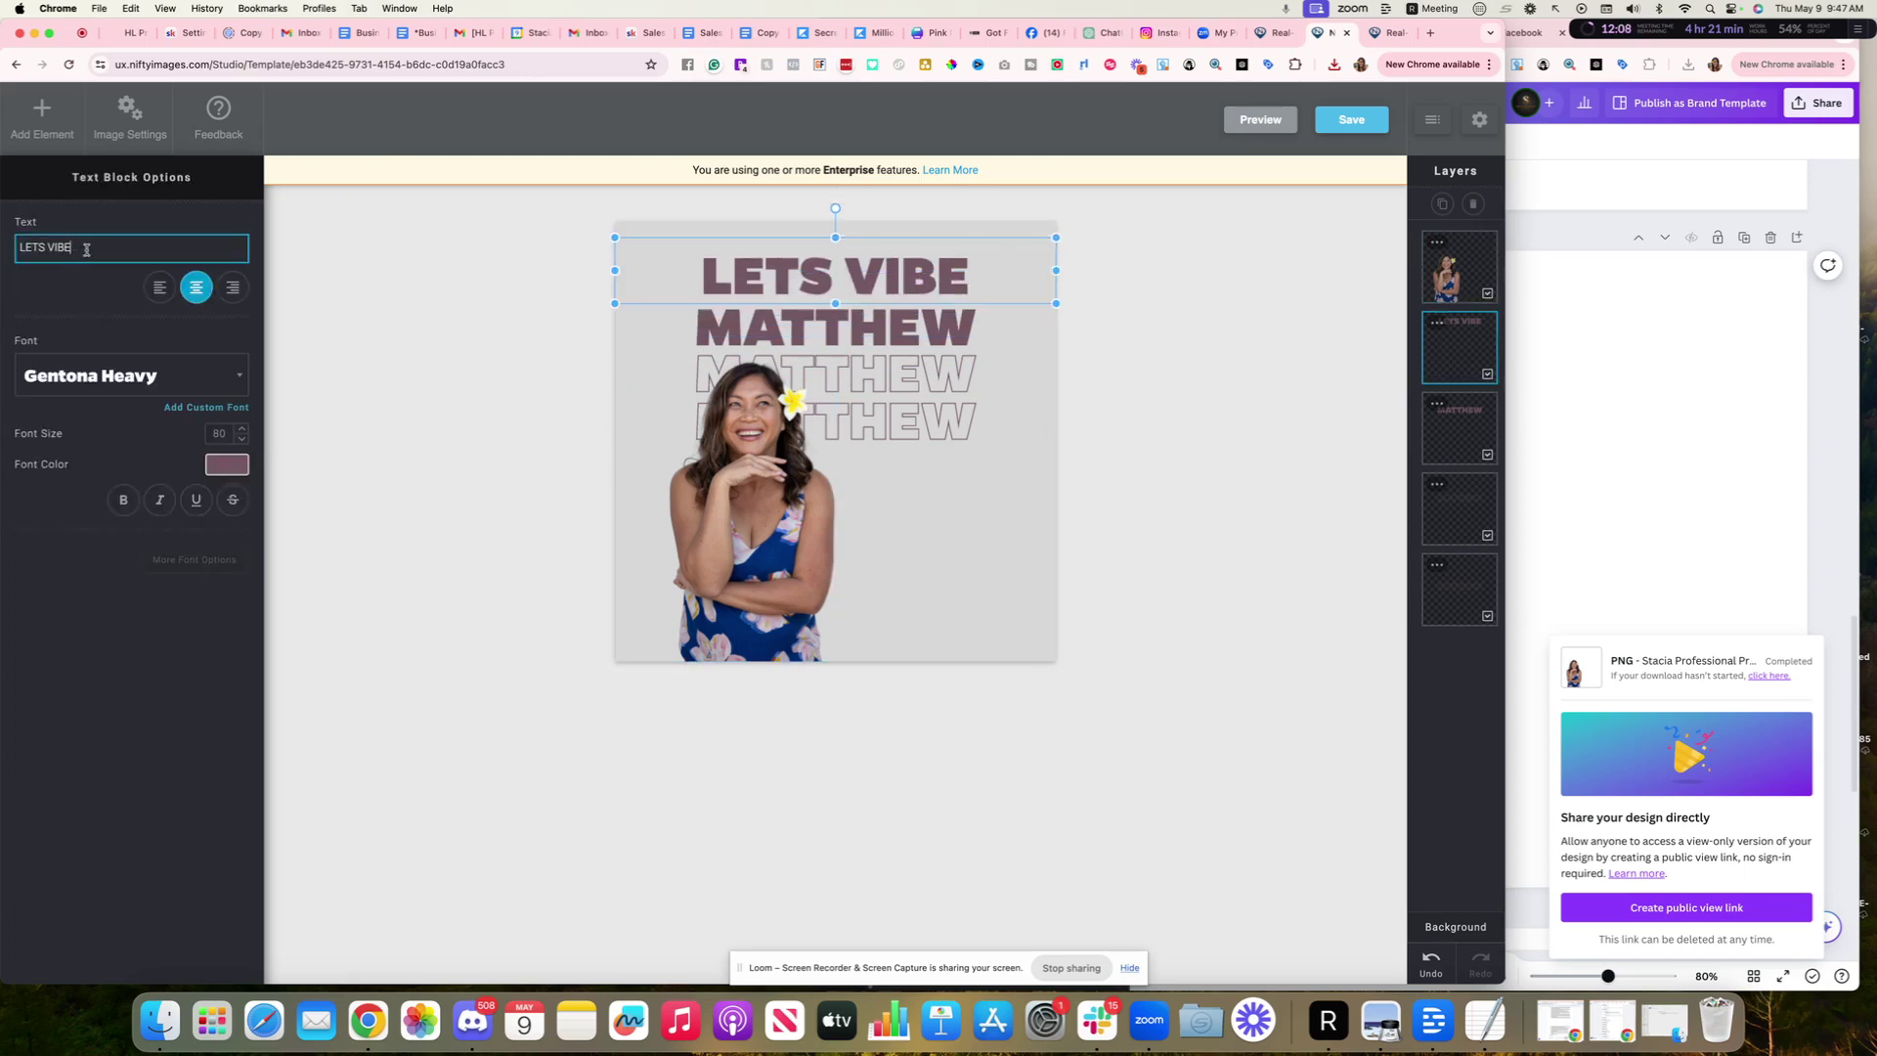
left_click_drag(86, 249, 4, 247)
type("Aloha")
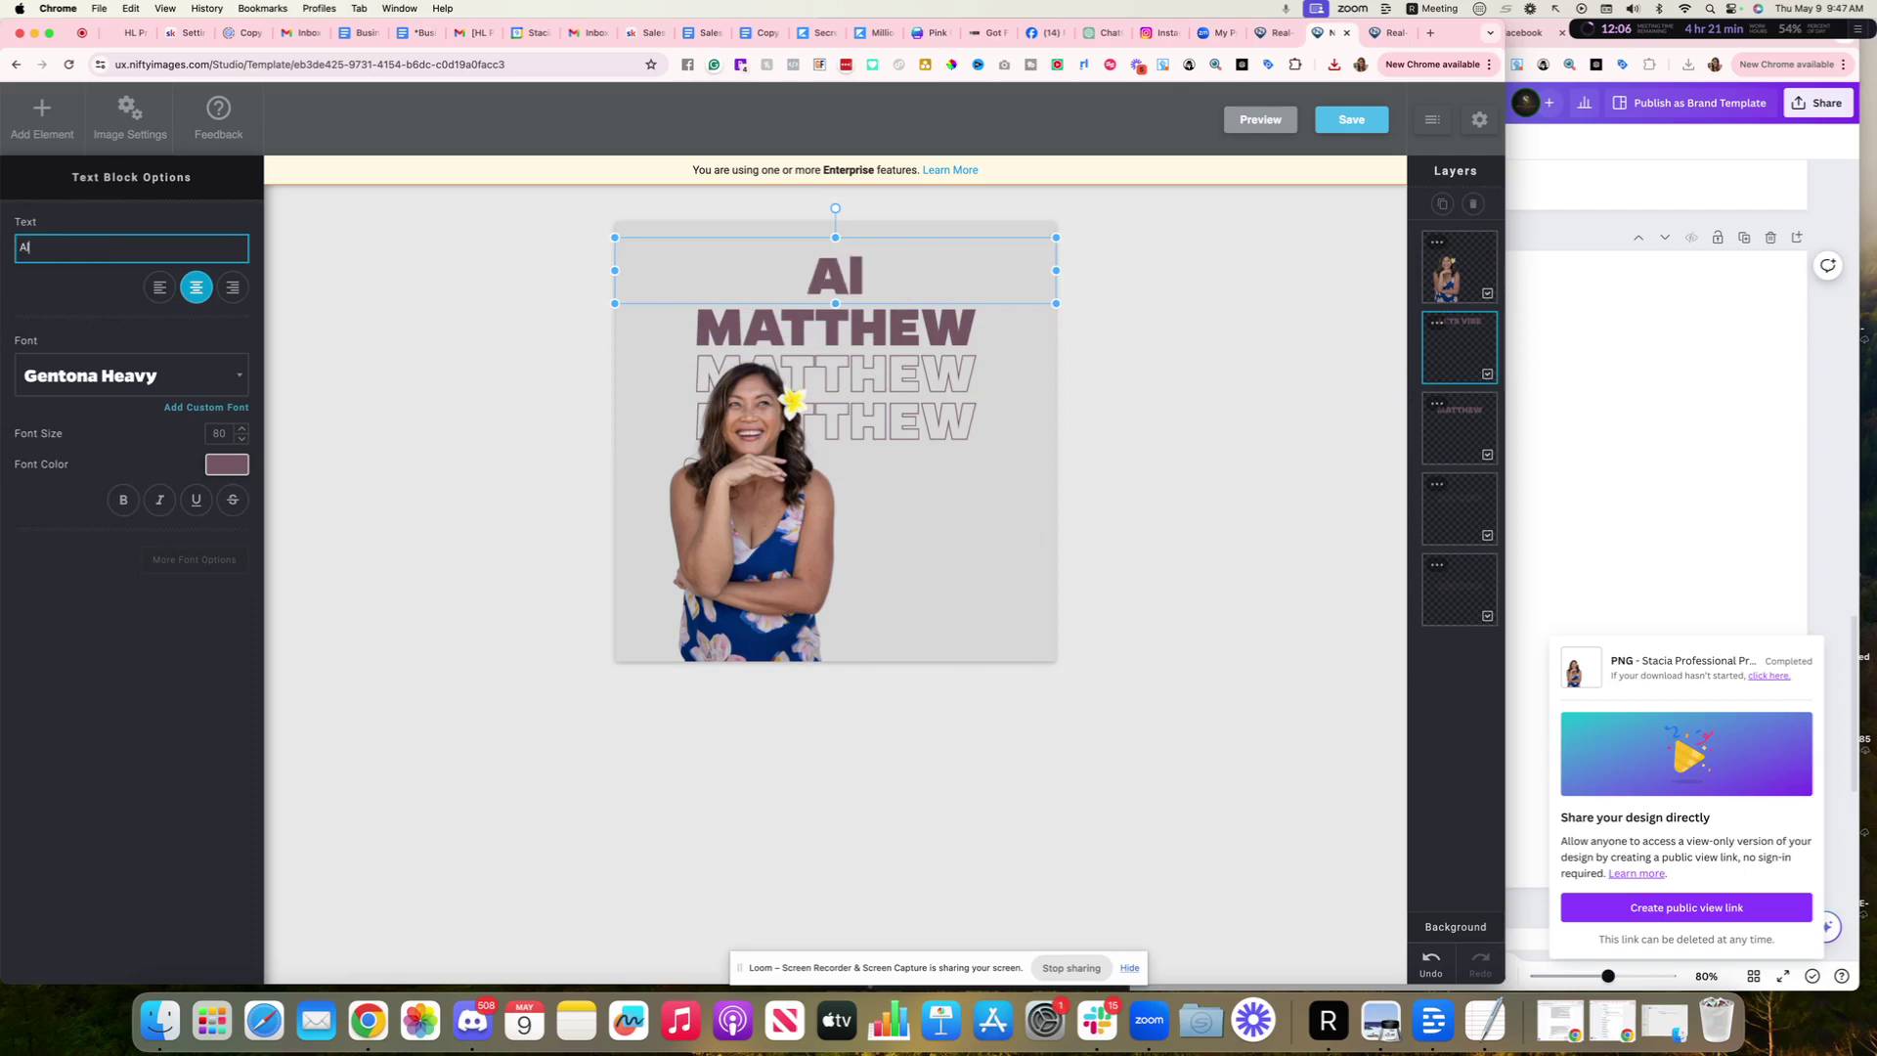
key("BackSpace")
key("BackSpace")
key("BackSpace")
key("BackSpace")
Finish the heading as ALOHA and set its font to Fredoka One
type("LOHA")
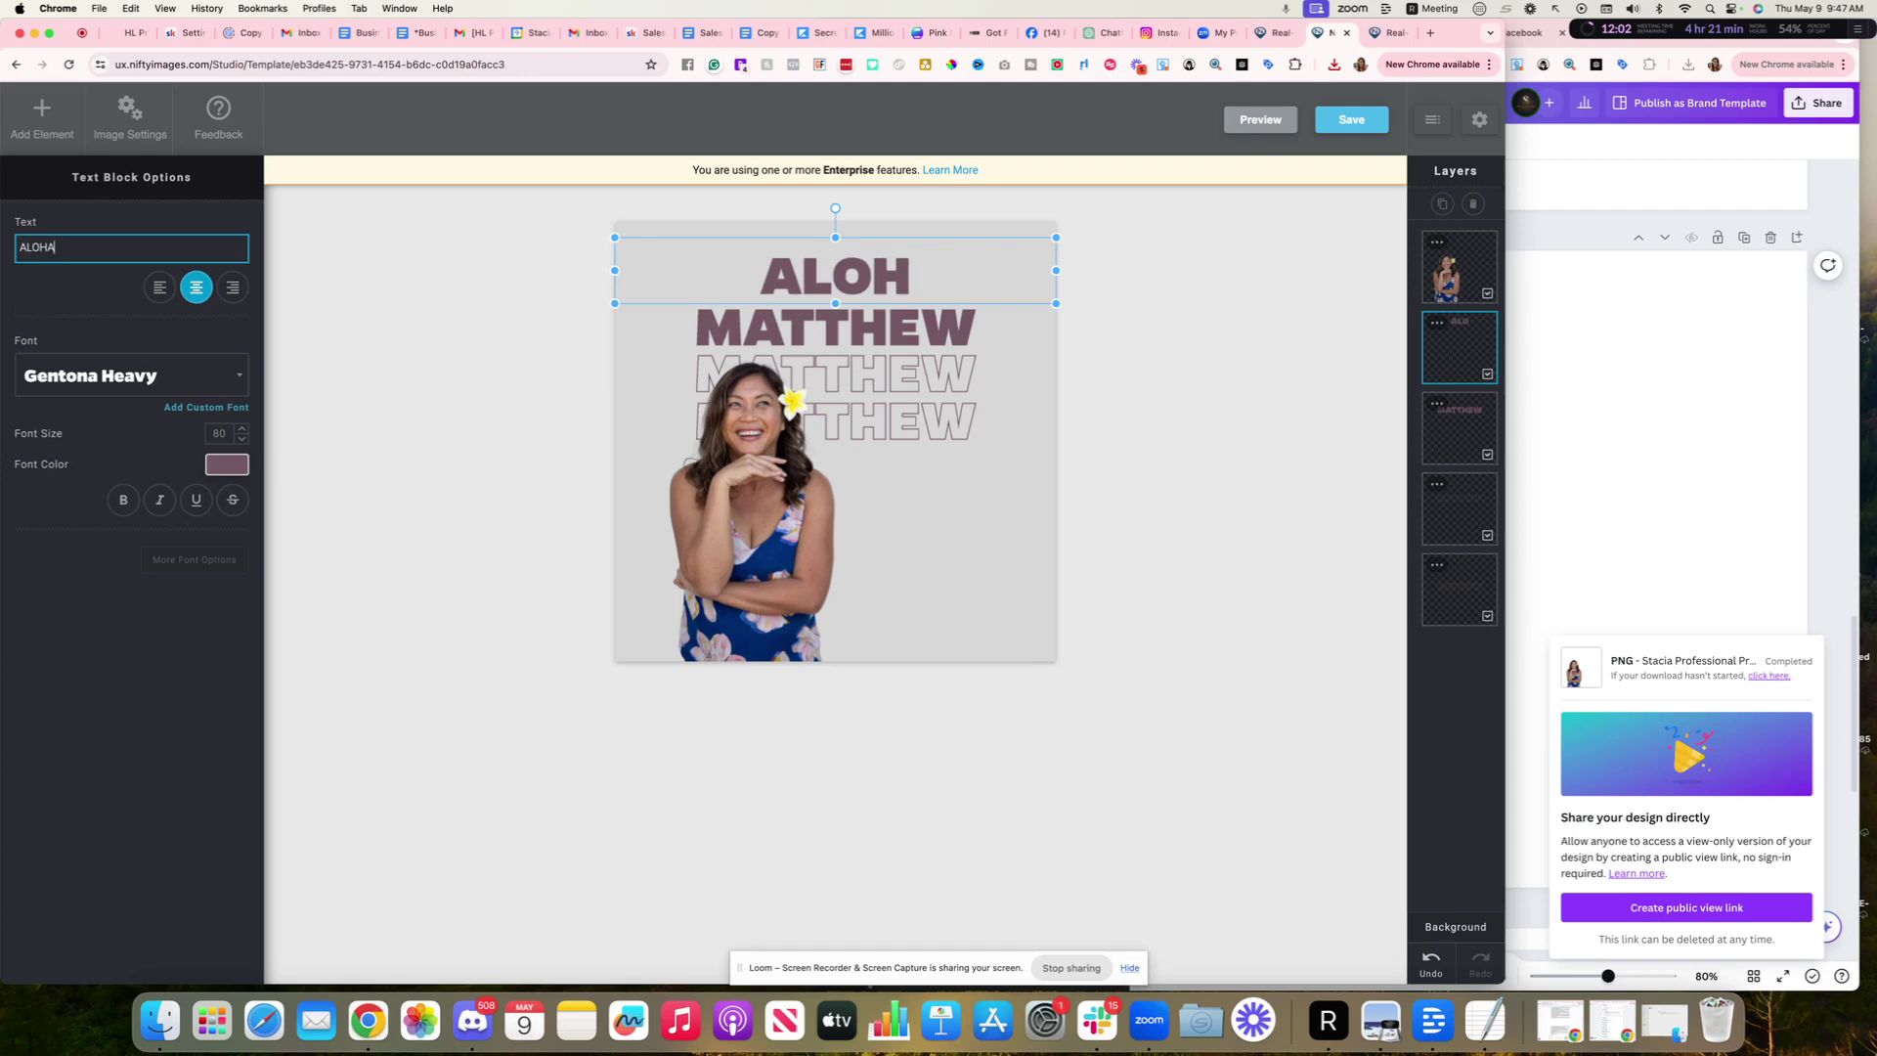
left_click(26, 305)
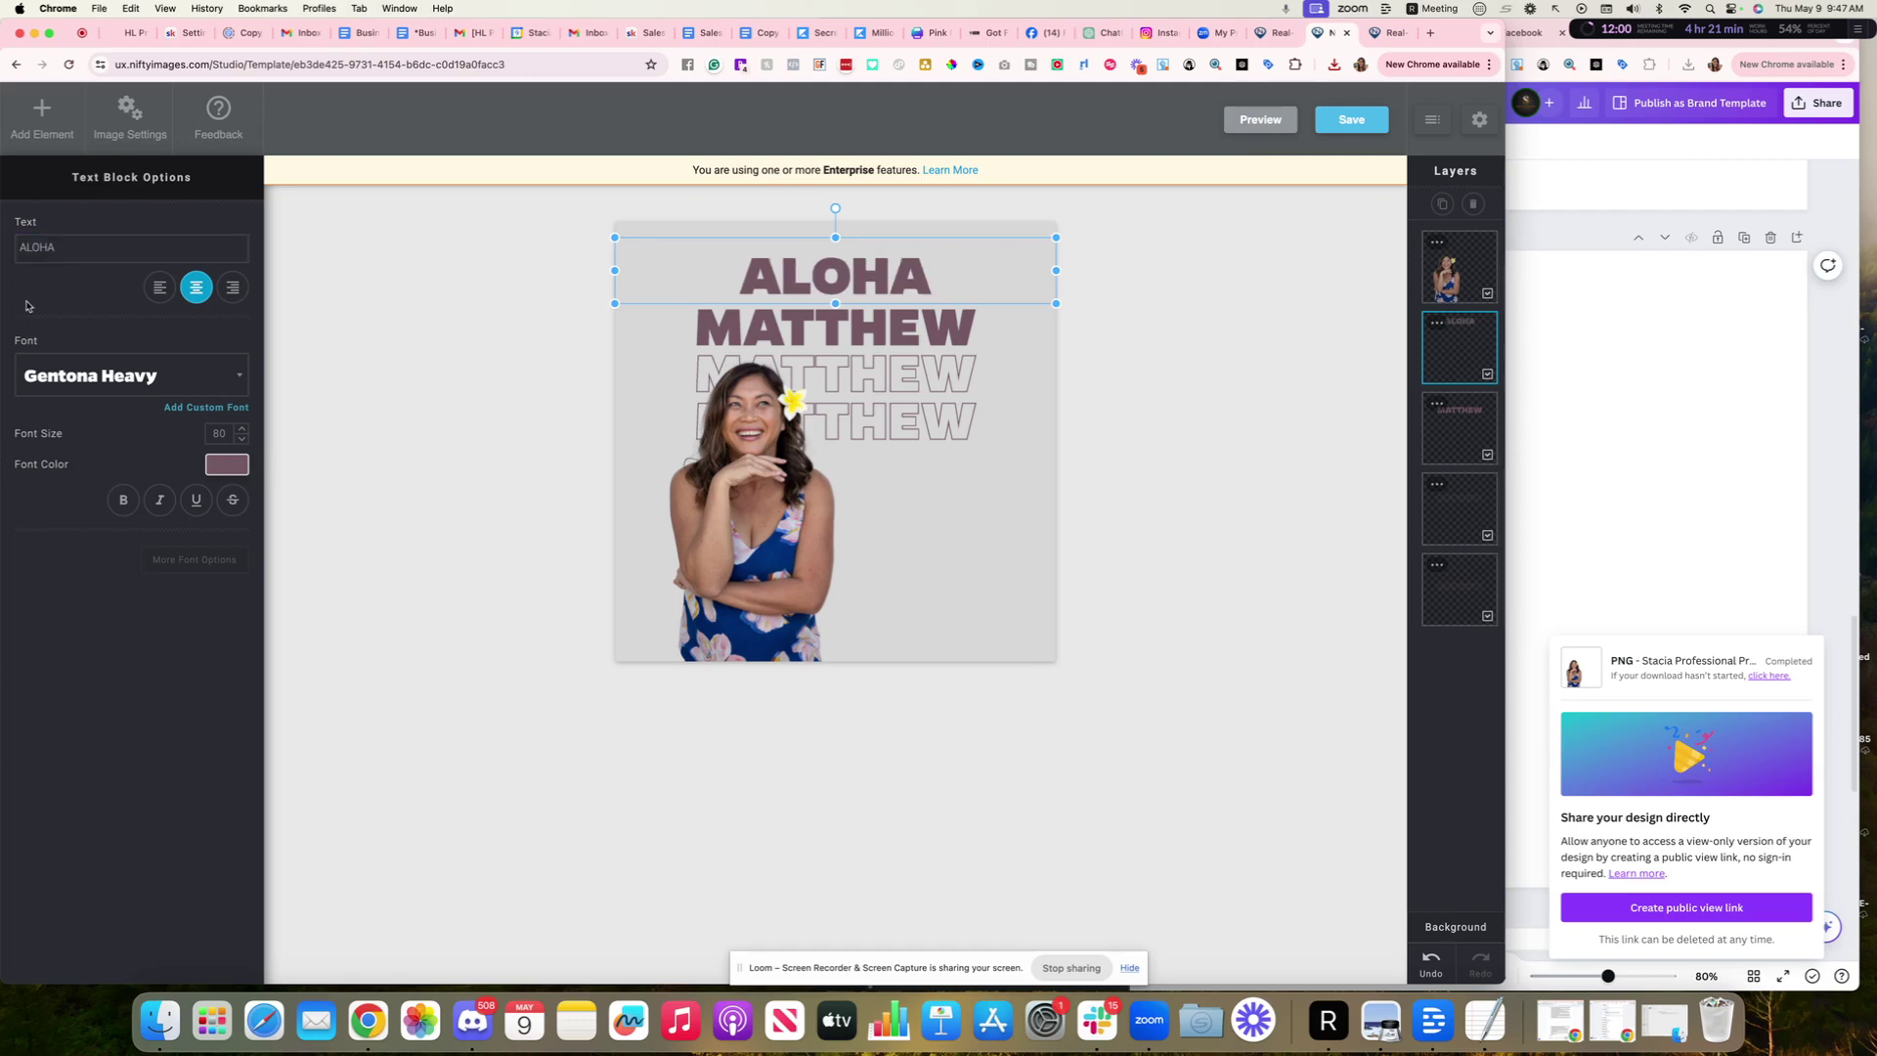
left_click(82, 369)
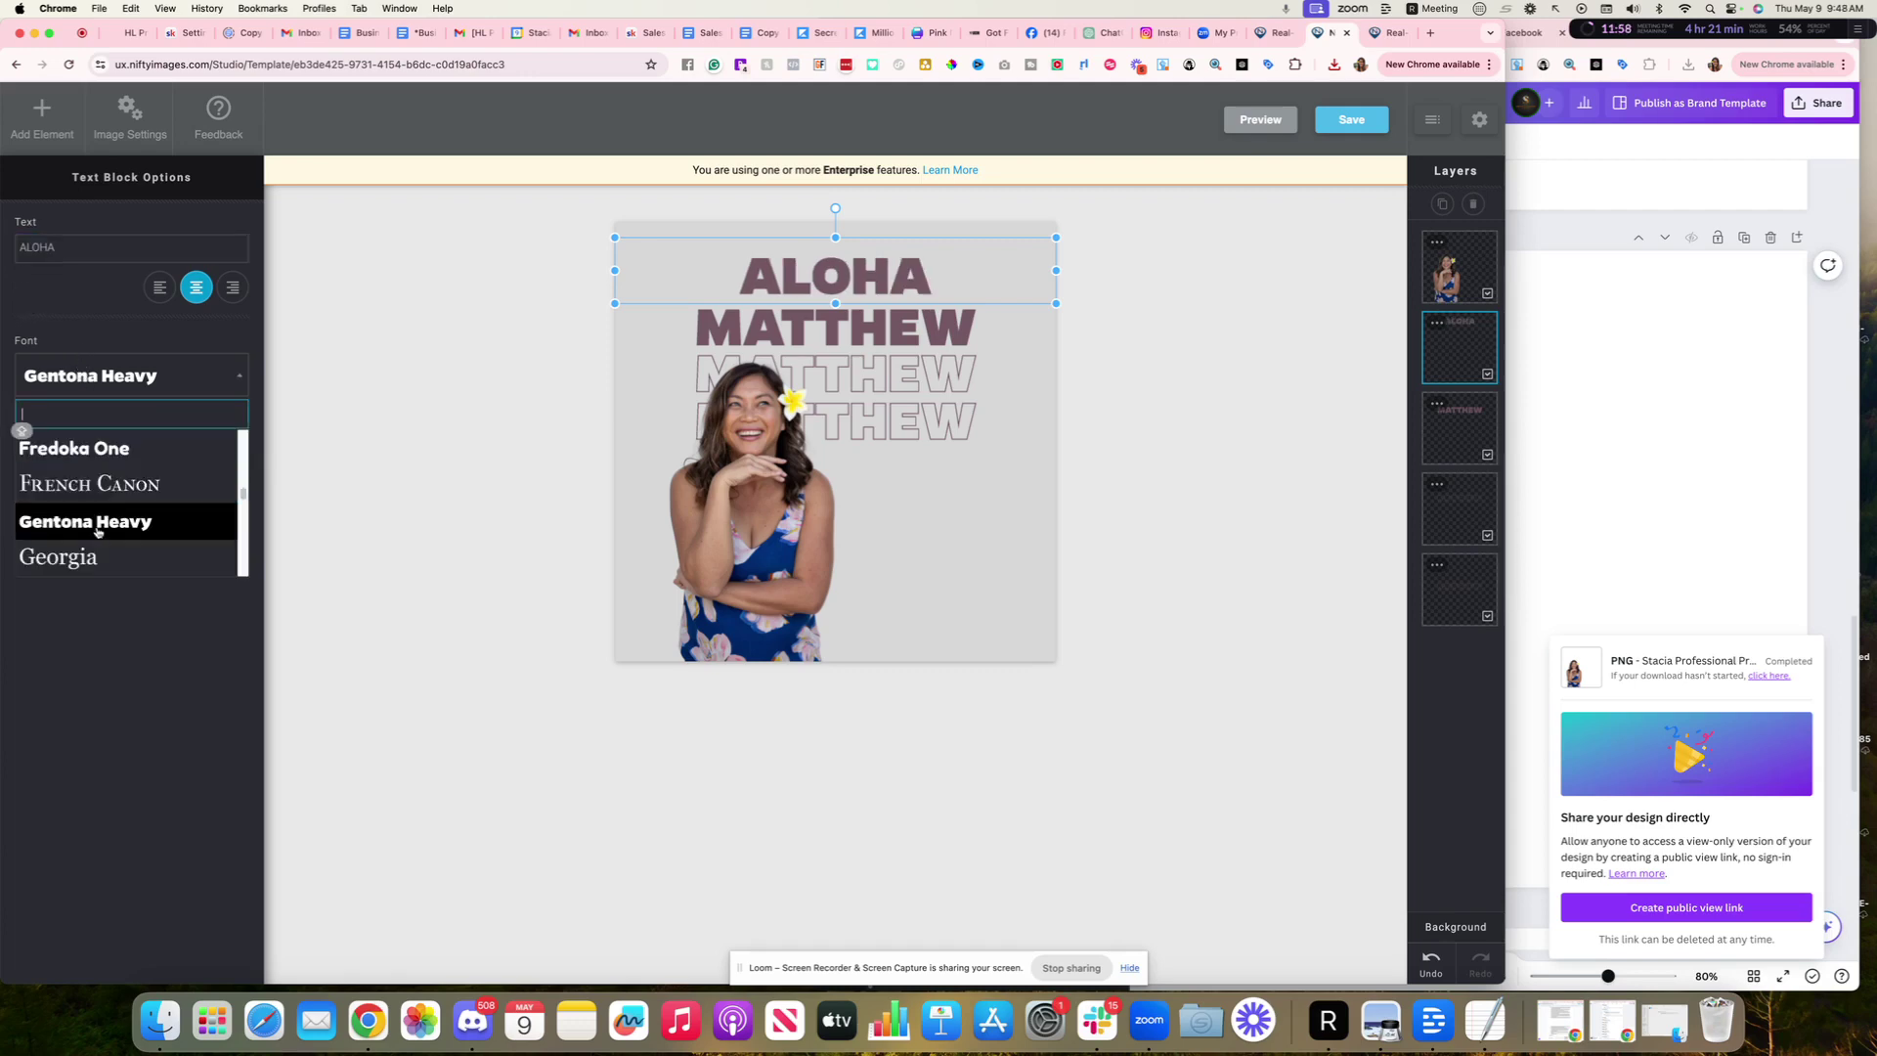
left_click(88, 451)
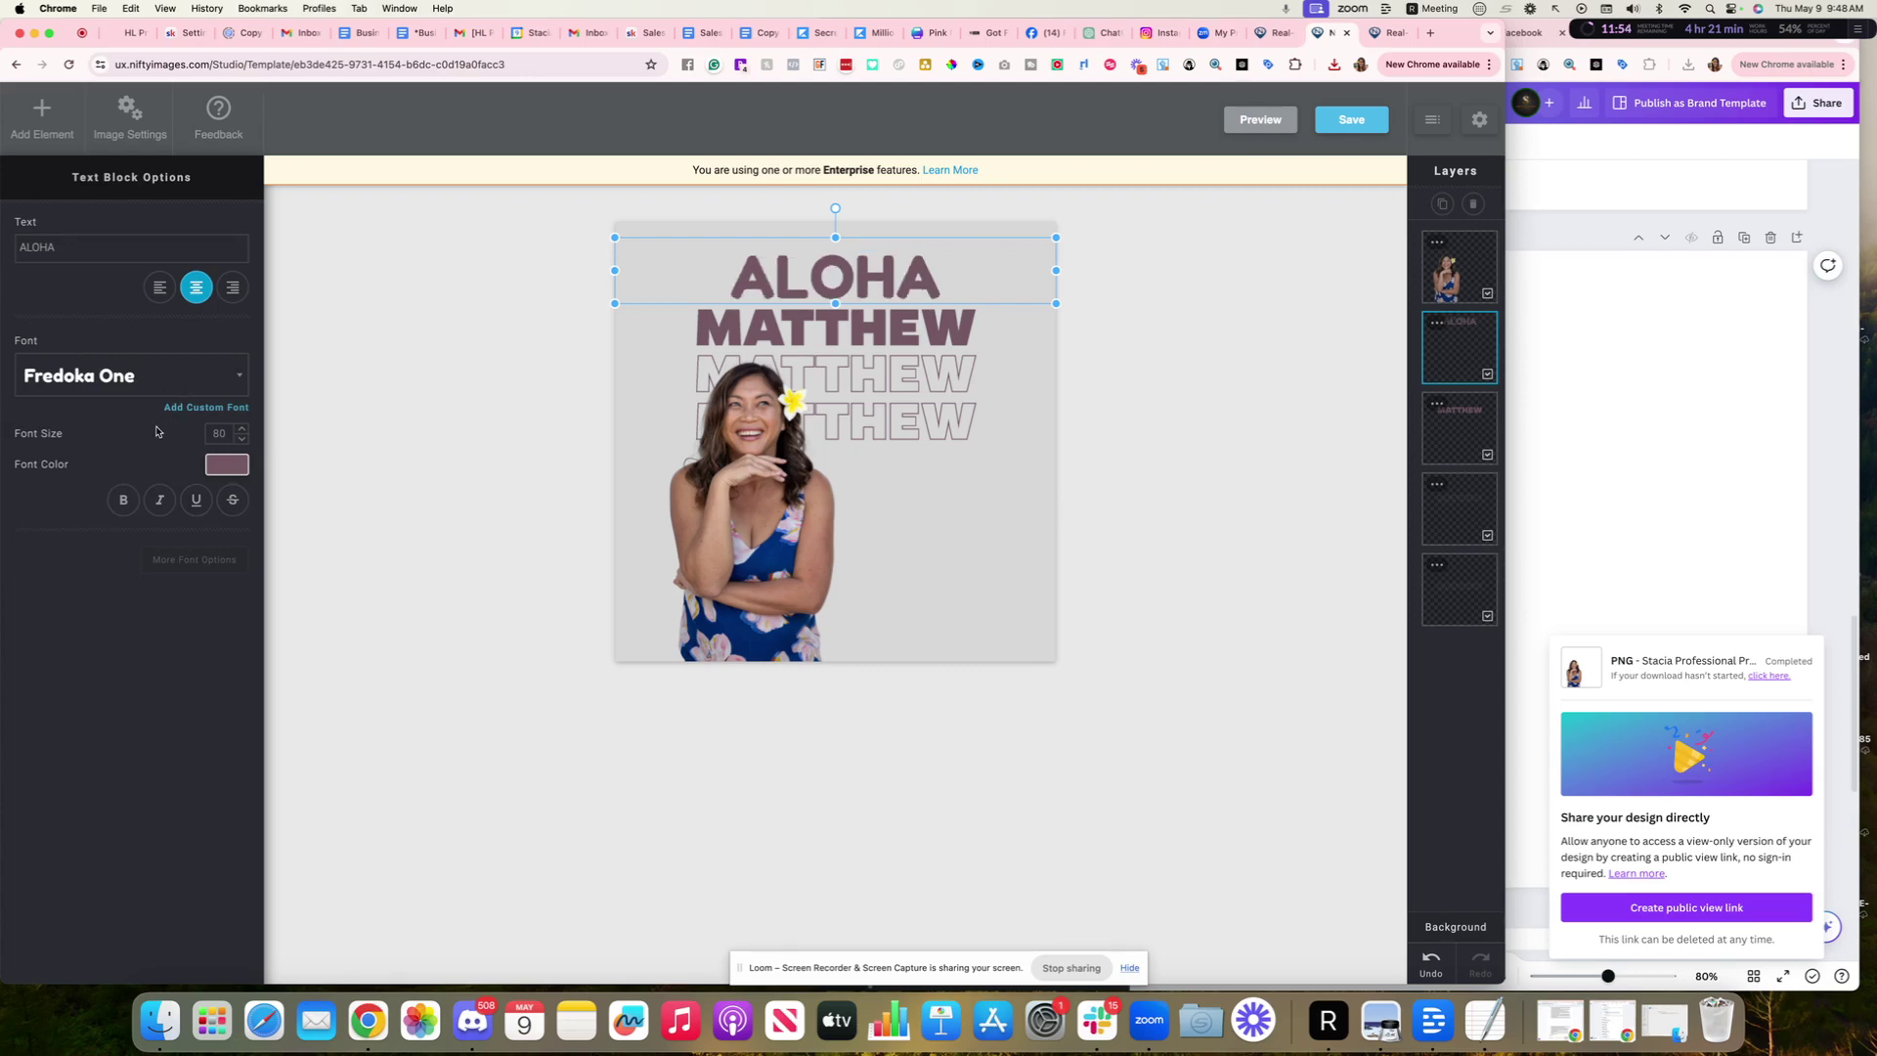
Color the ALOHA heading deep purple (#54239E)
left_click(227, 465)
mouse_move(220, 499)
left_mouse_down()
mouse_move(299, 550)
mouse_move(282, 516)
mouse_move(262, 520)
mouse_move(333, 515)
mouse_move(270, 572)
mouse_move(331, 552)
mouse_move(299, 522)
mouse_move(256, 552)
mouse_move(249, 506)
mouse_move(289, 512)
left_mouse_up()
left_click(303, 610)
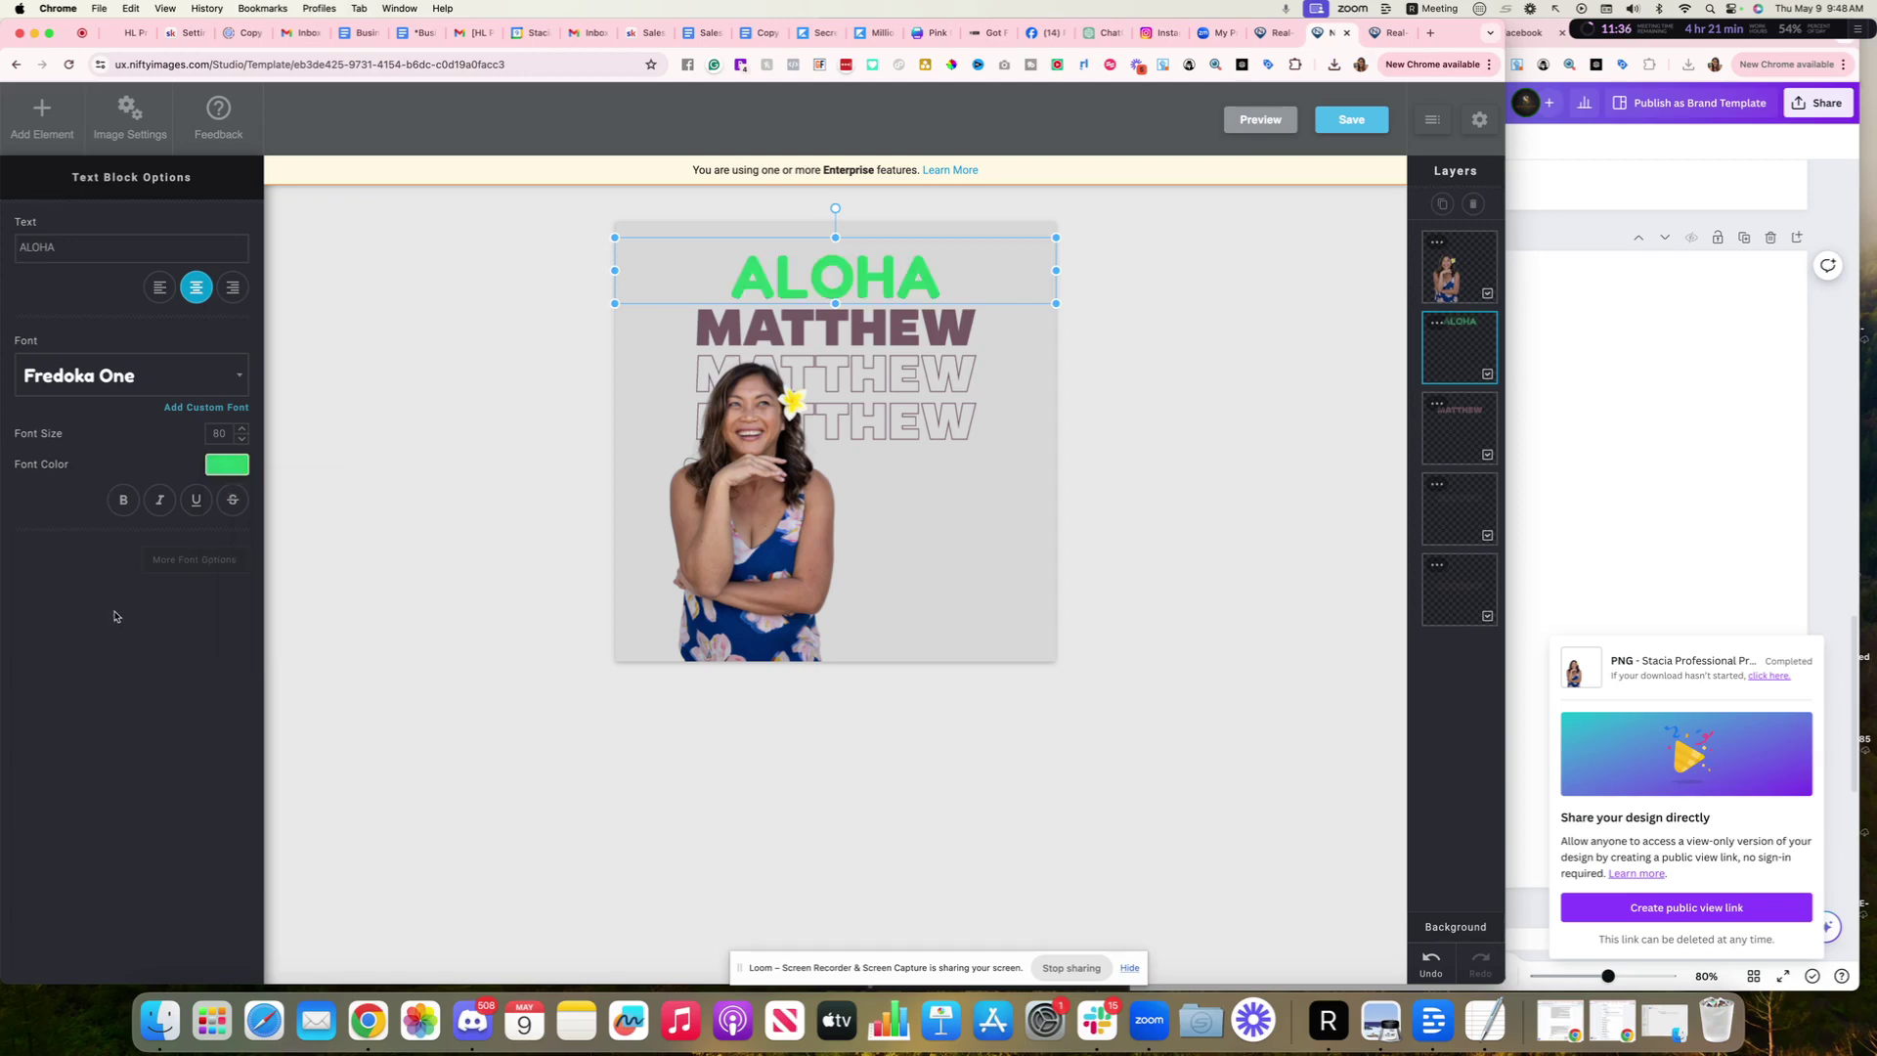
left_click(209, 467)
left_click(245, 528)
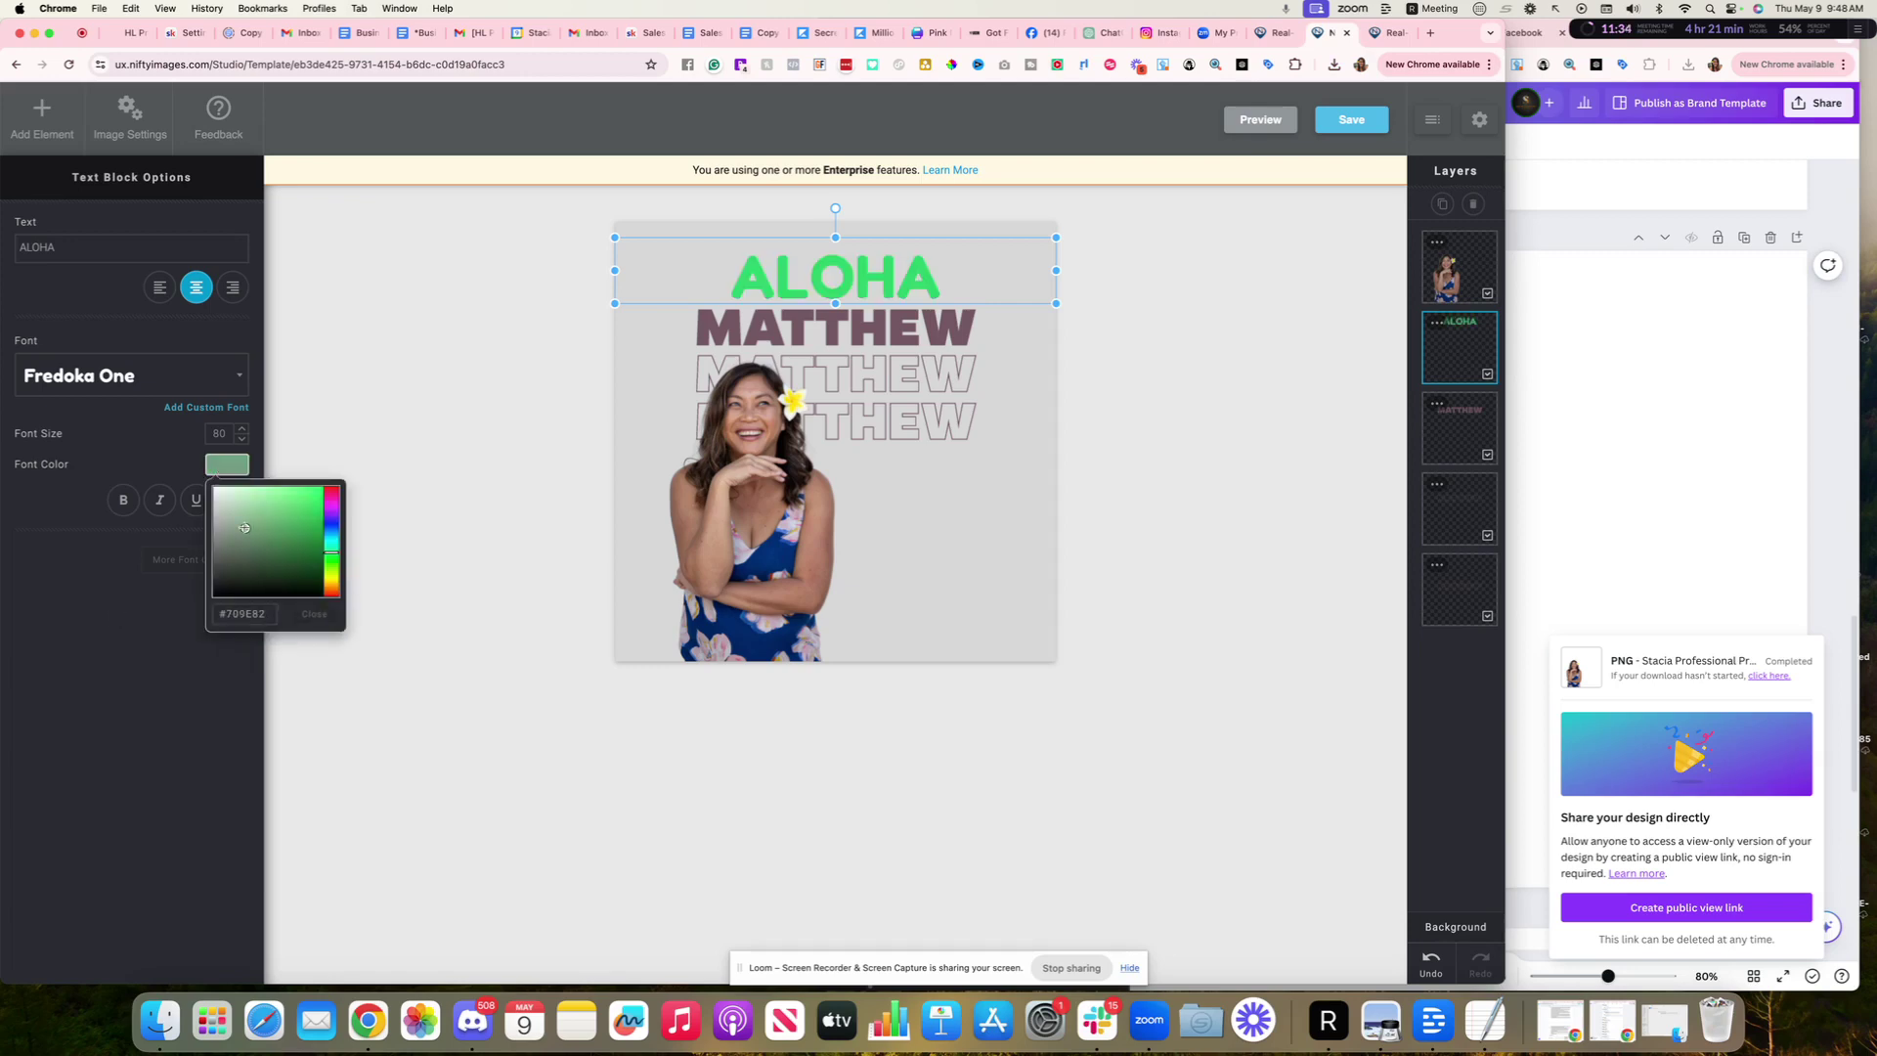
mouse_move(244, 527)
left_mouse_down()
mouse_move(293, 535)
mouse_move(298, 493)
left_mouse_up()
left_click(331, 507)
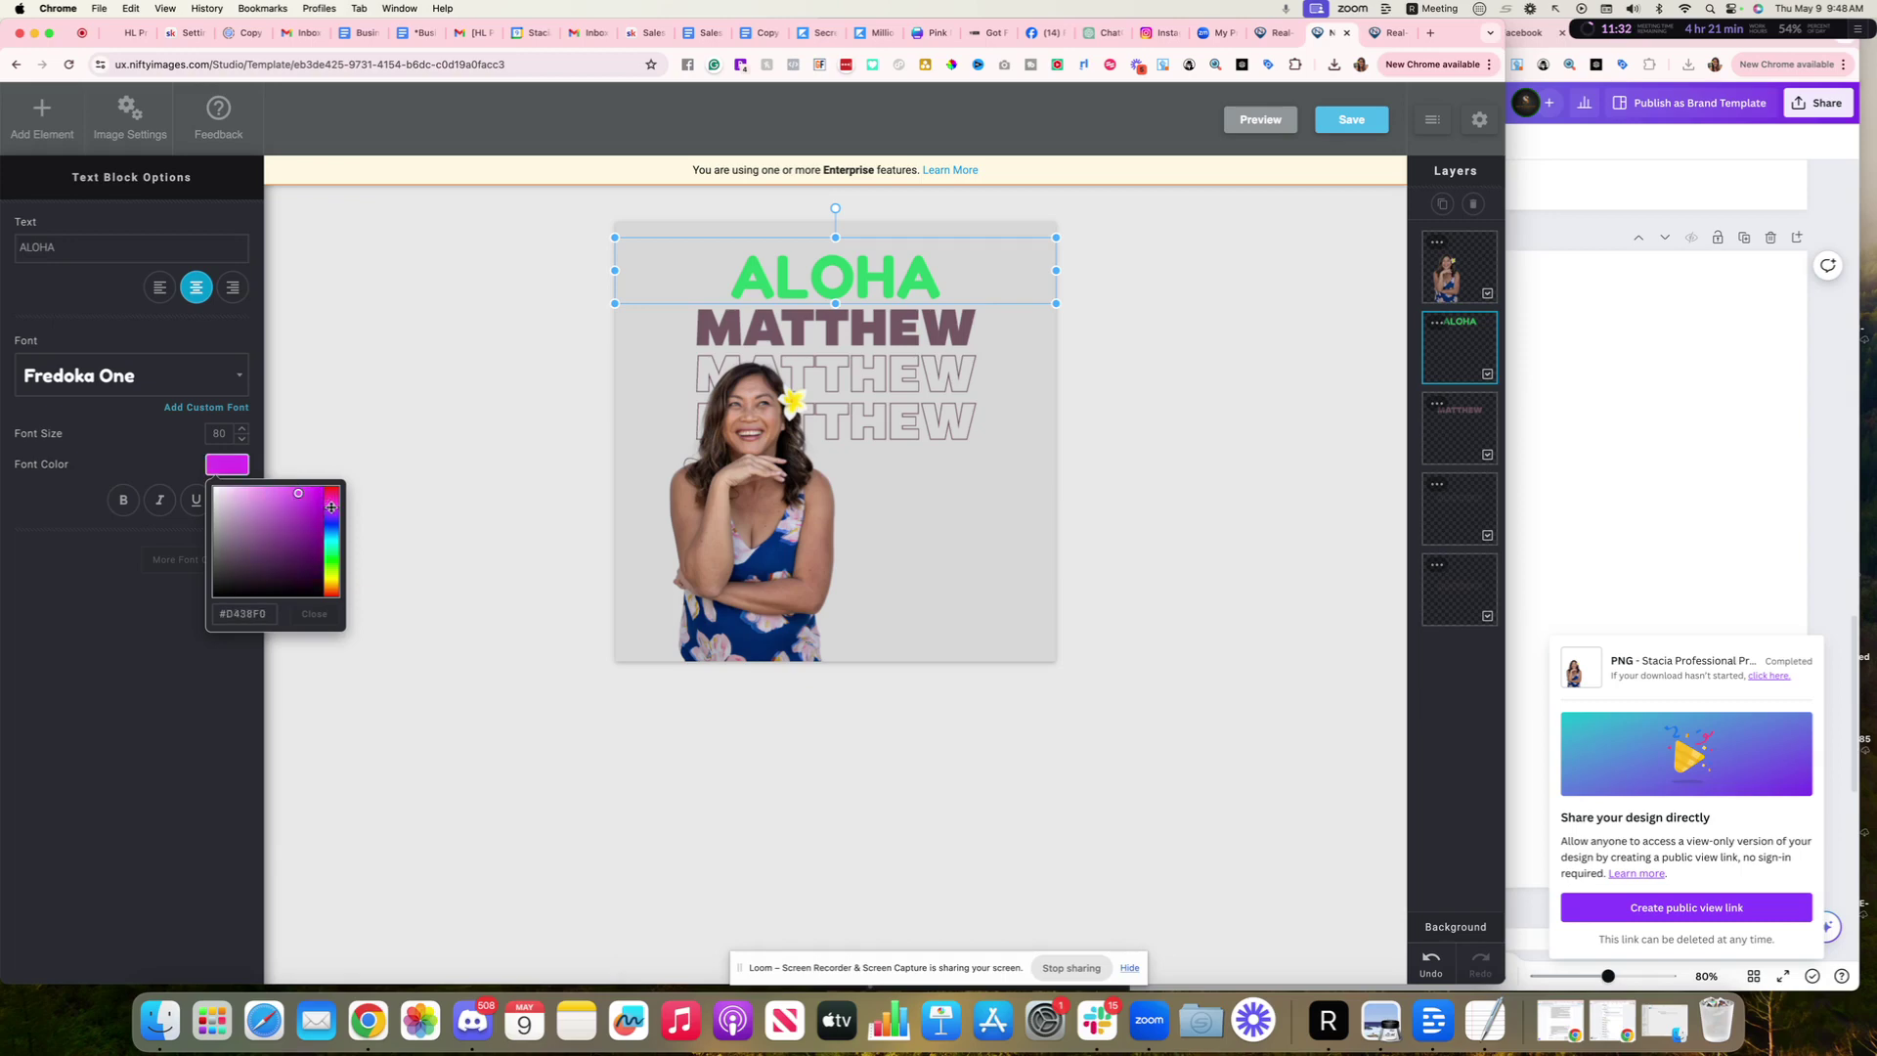
left_click(331, 515)
left_click(299, 528)
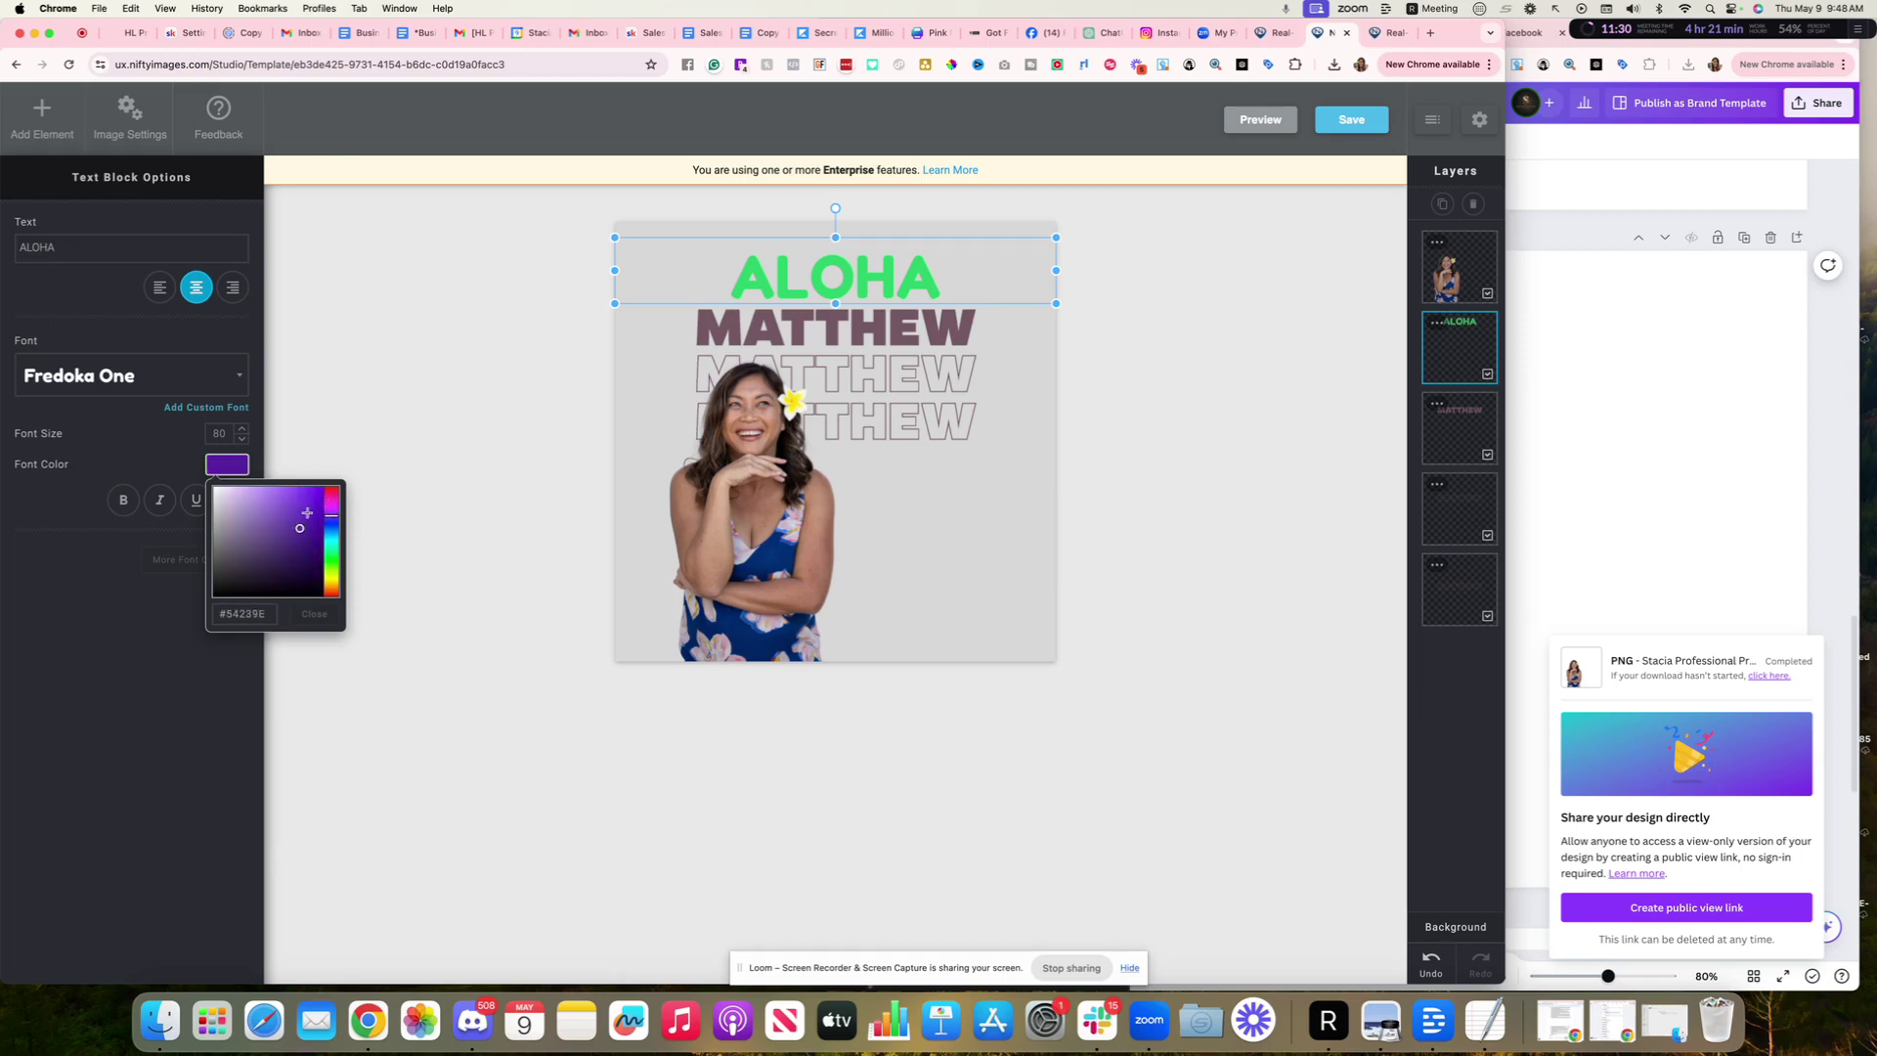
left_click(78, 650)
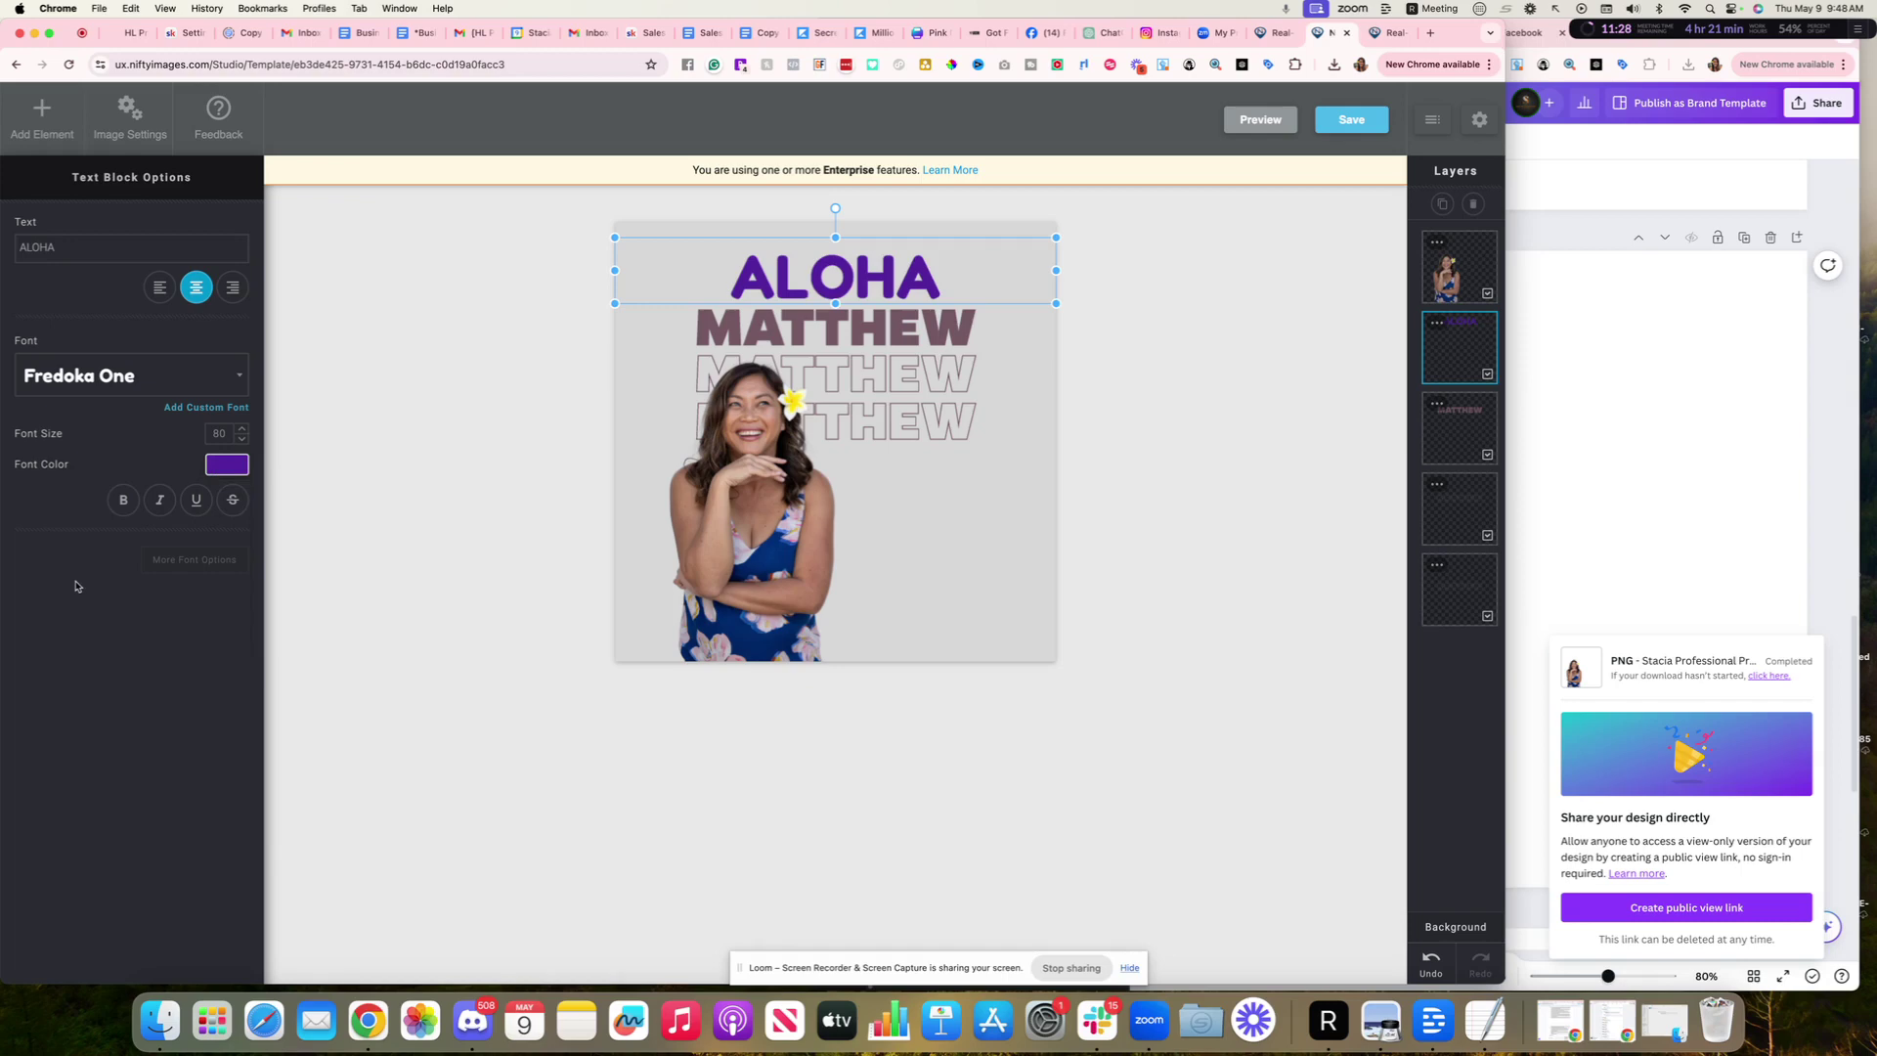
Give ALOHA a black size-2 outline stroke and a top-down red-to-blue gradient
left_click(124, 500)
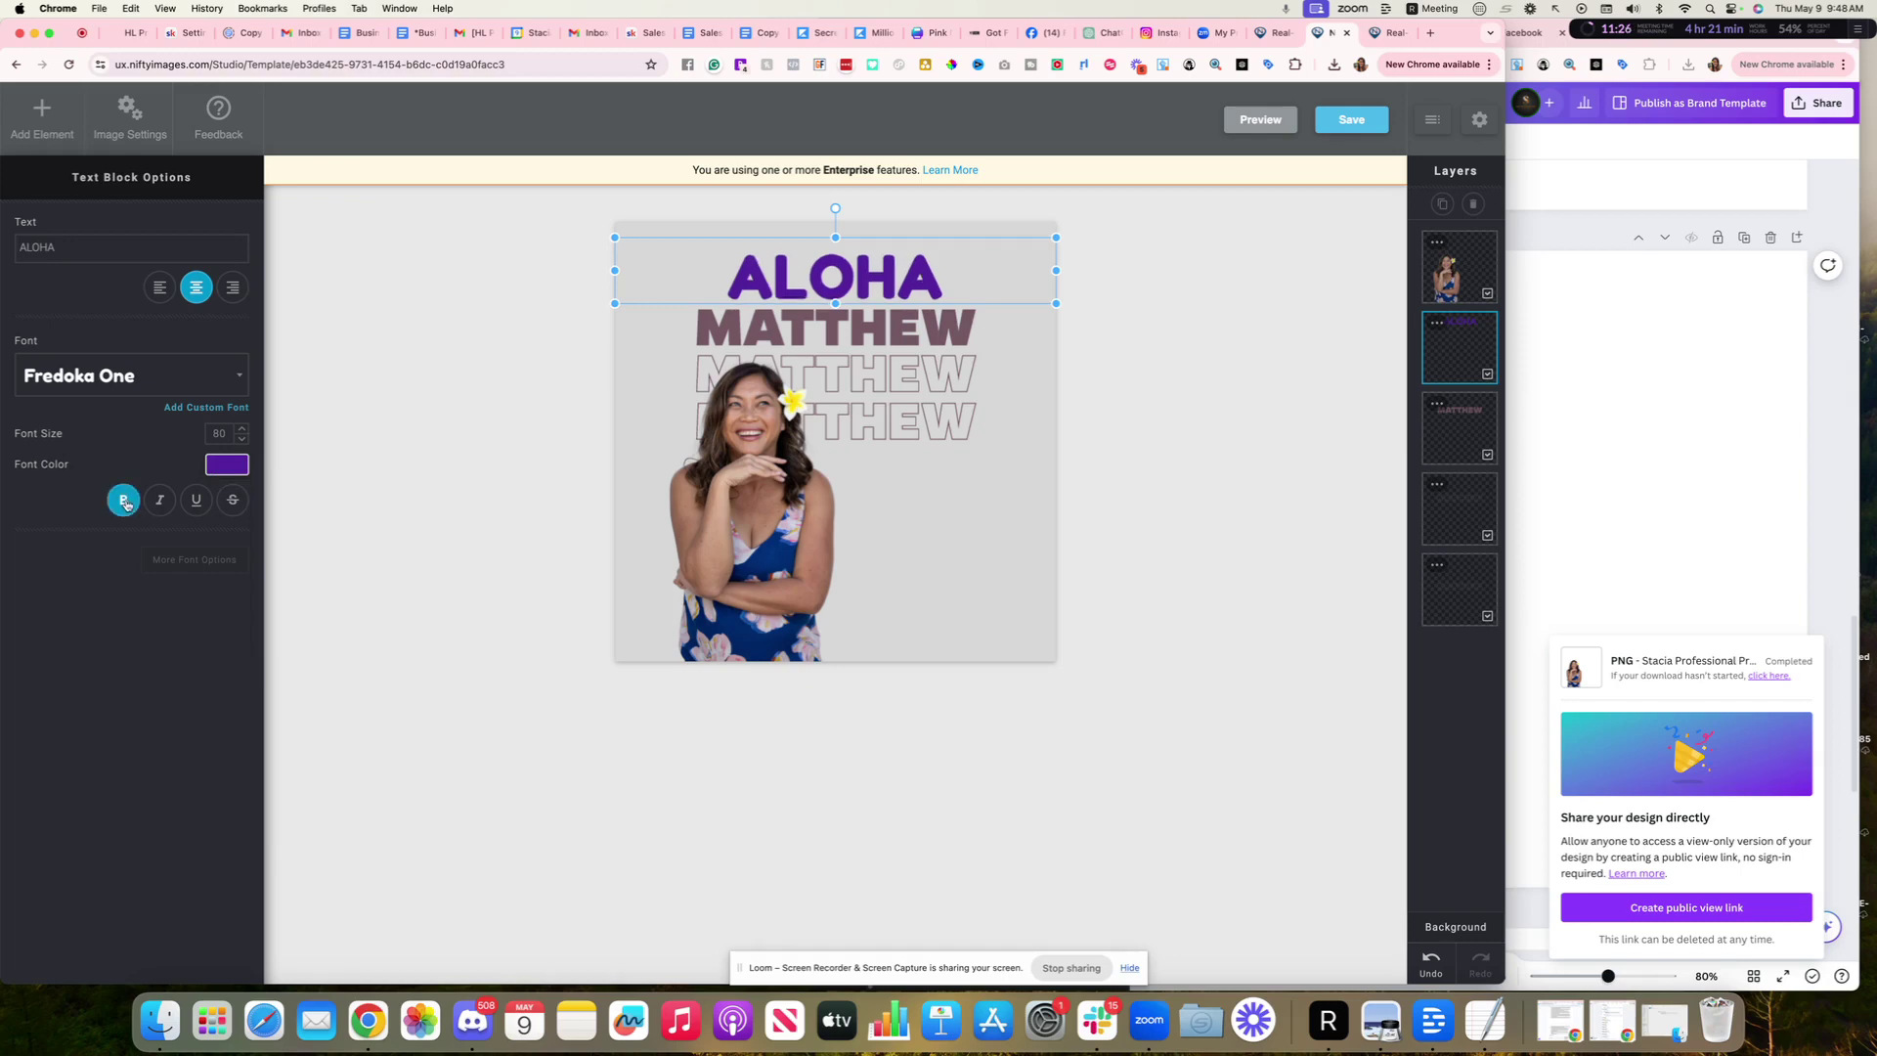
left_click(159, 504)
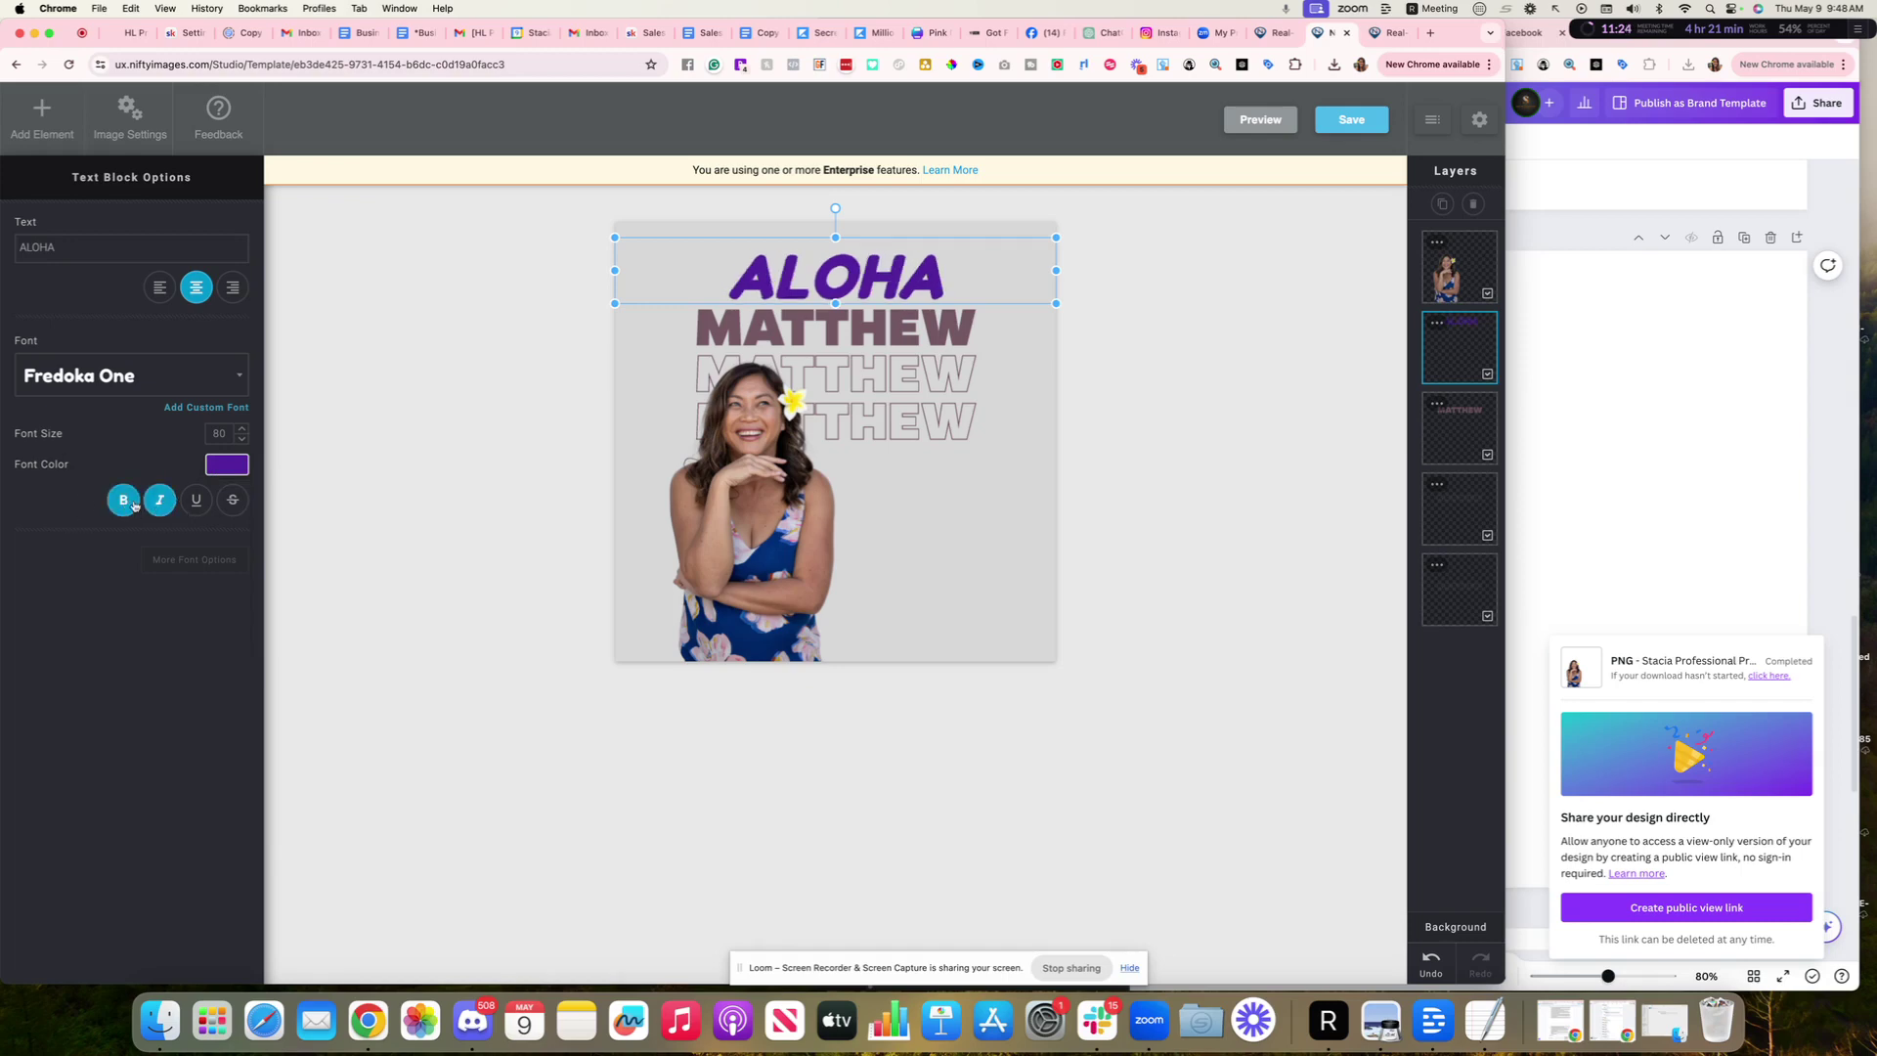
left_click(124, 500)
left_click(160, 500)
left_click(172, 569)
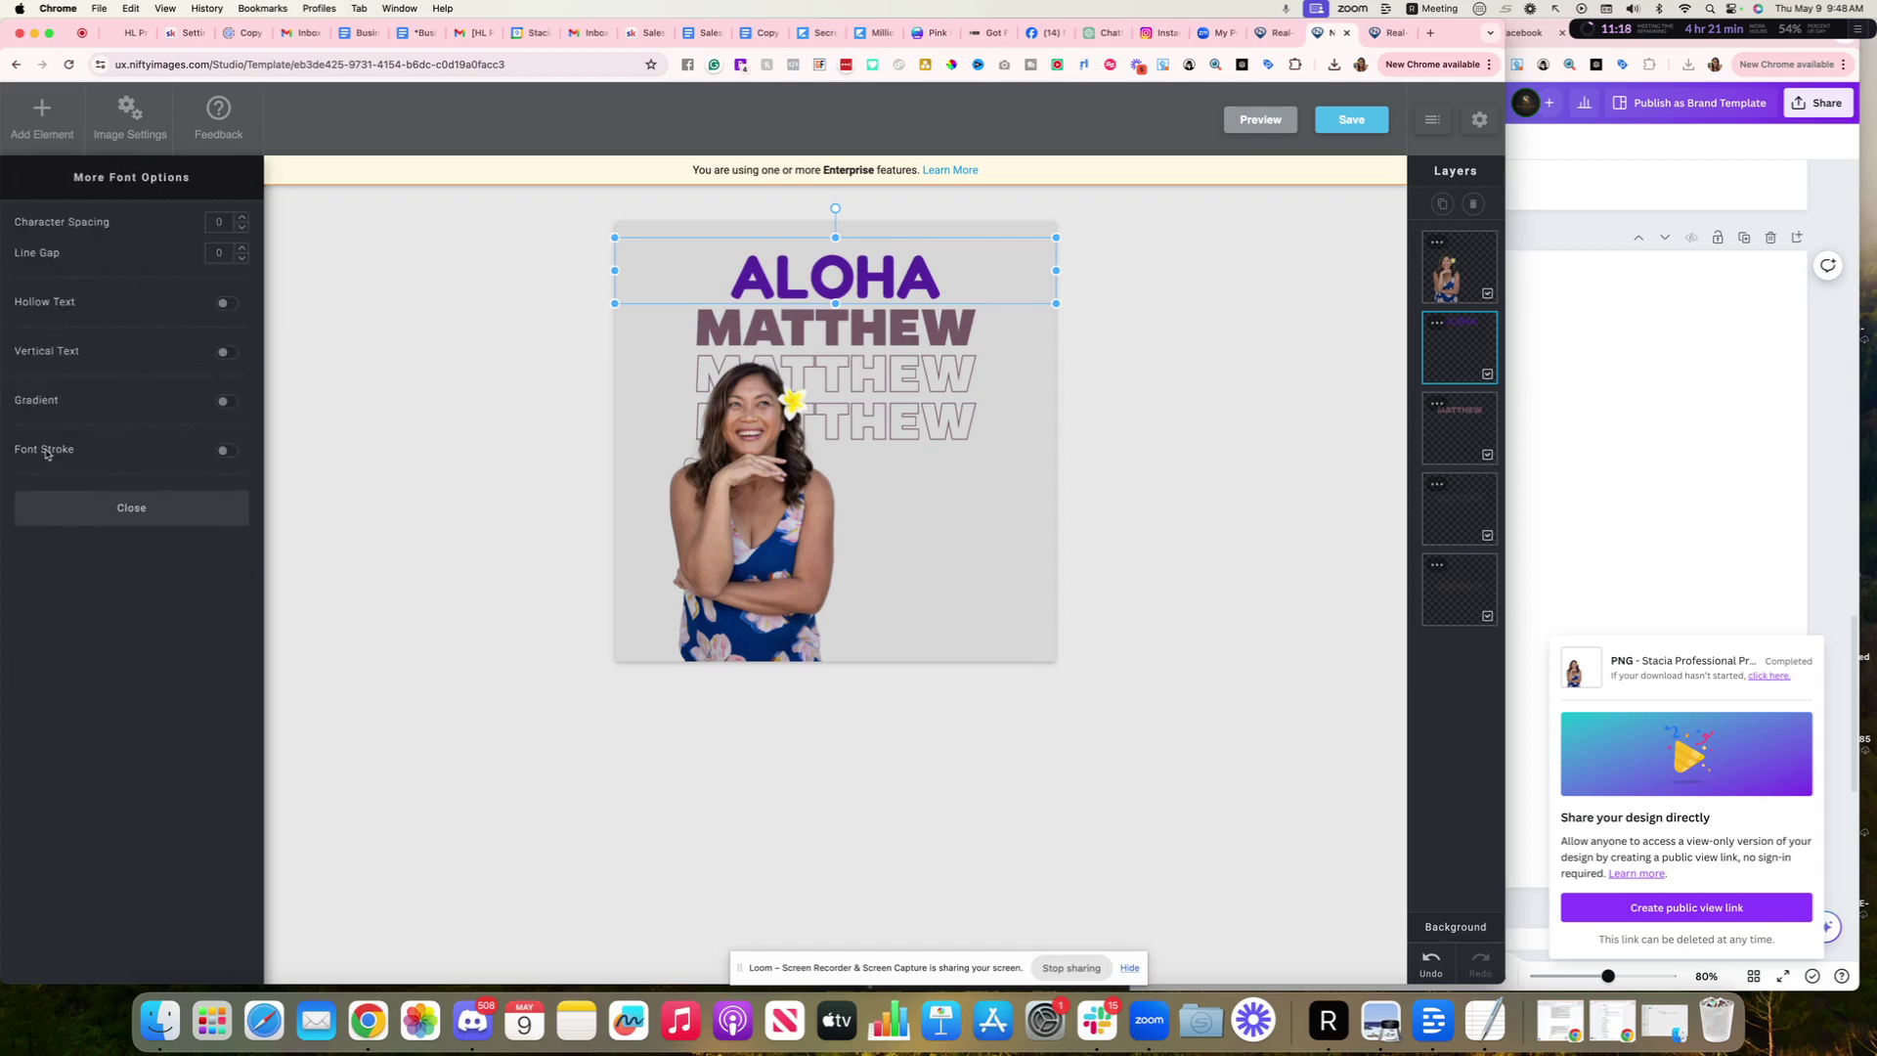
left_click(231, 458)
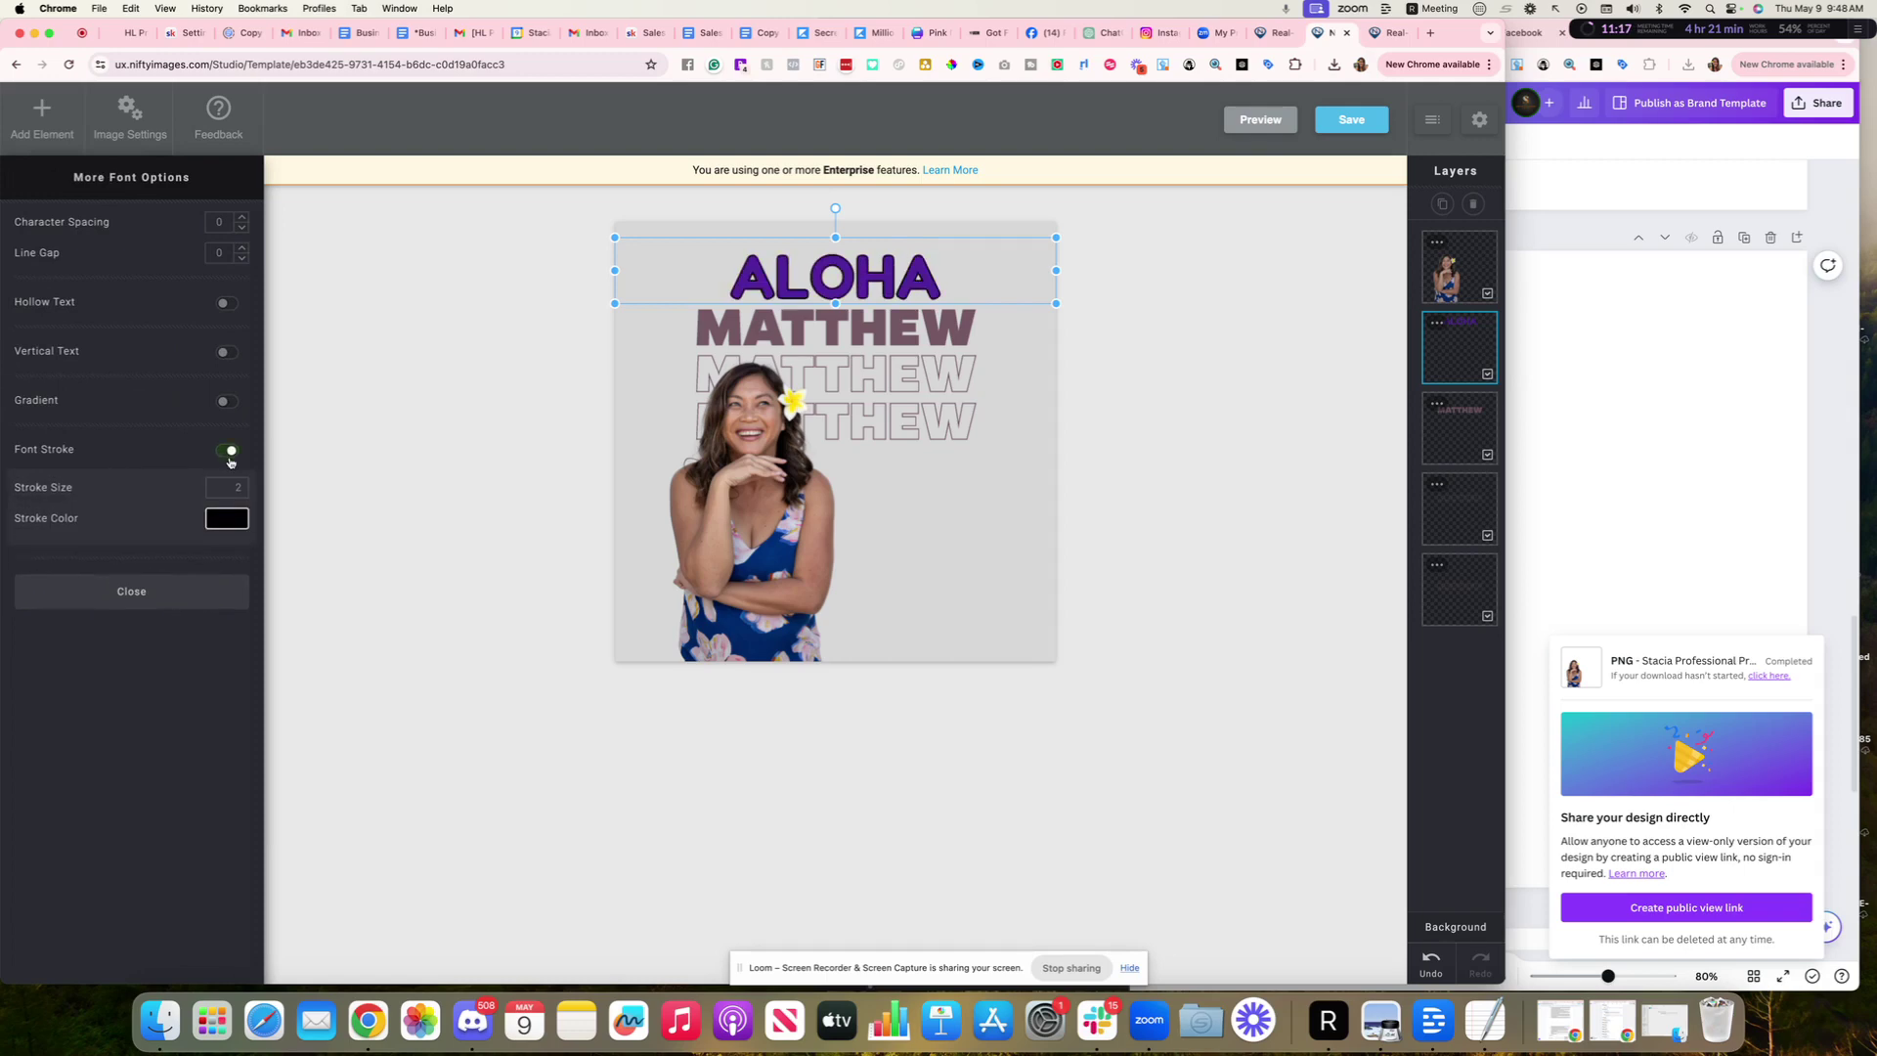
left_click(228, 401)
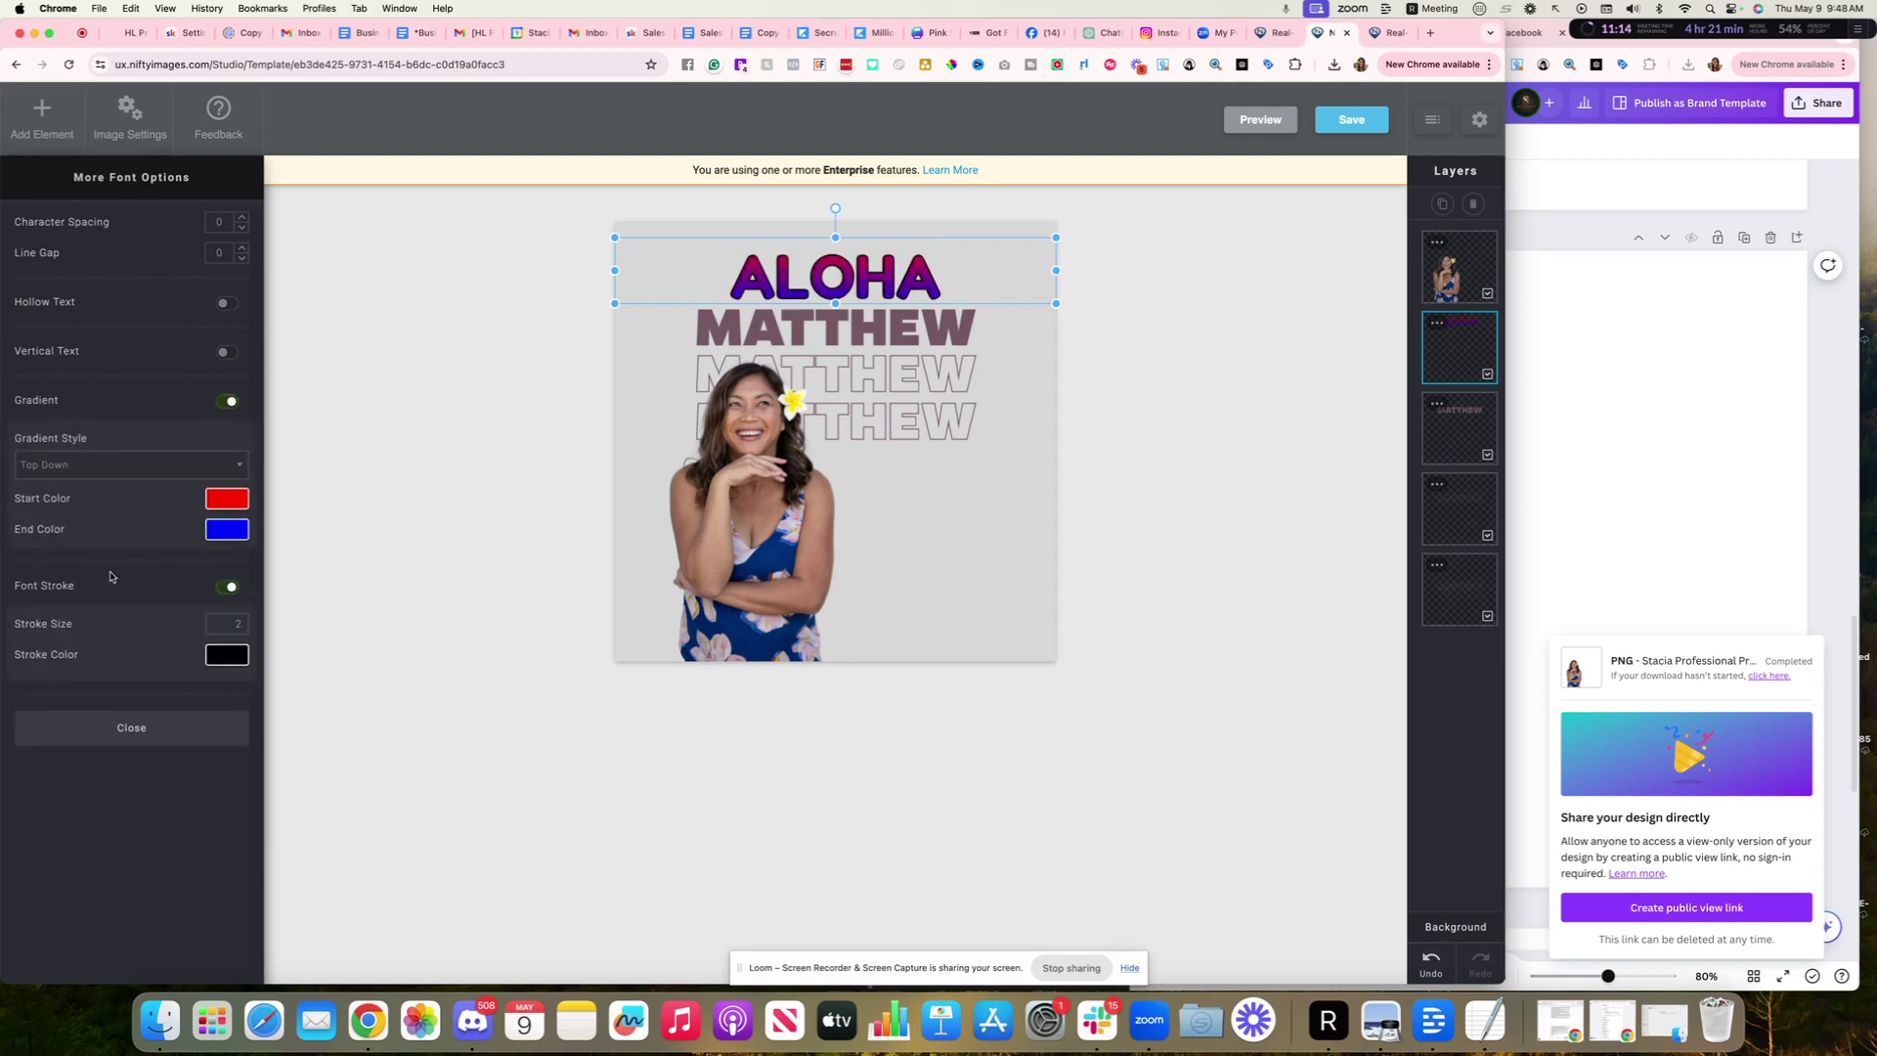
left_click(138, 734)
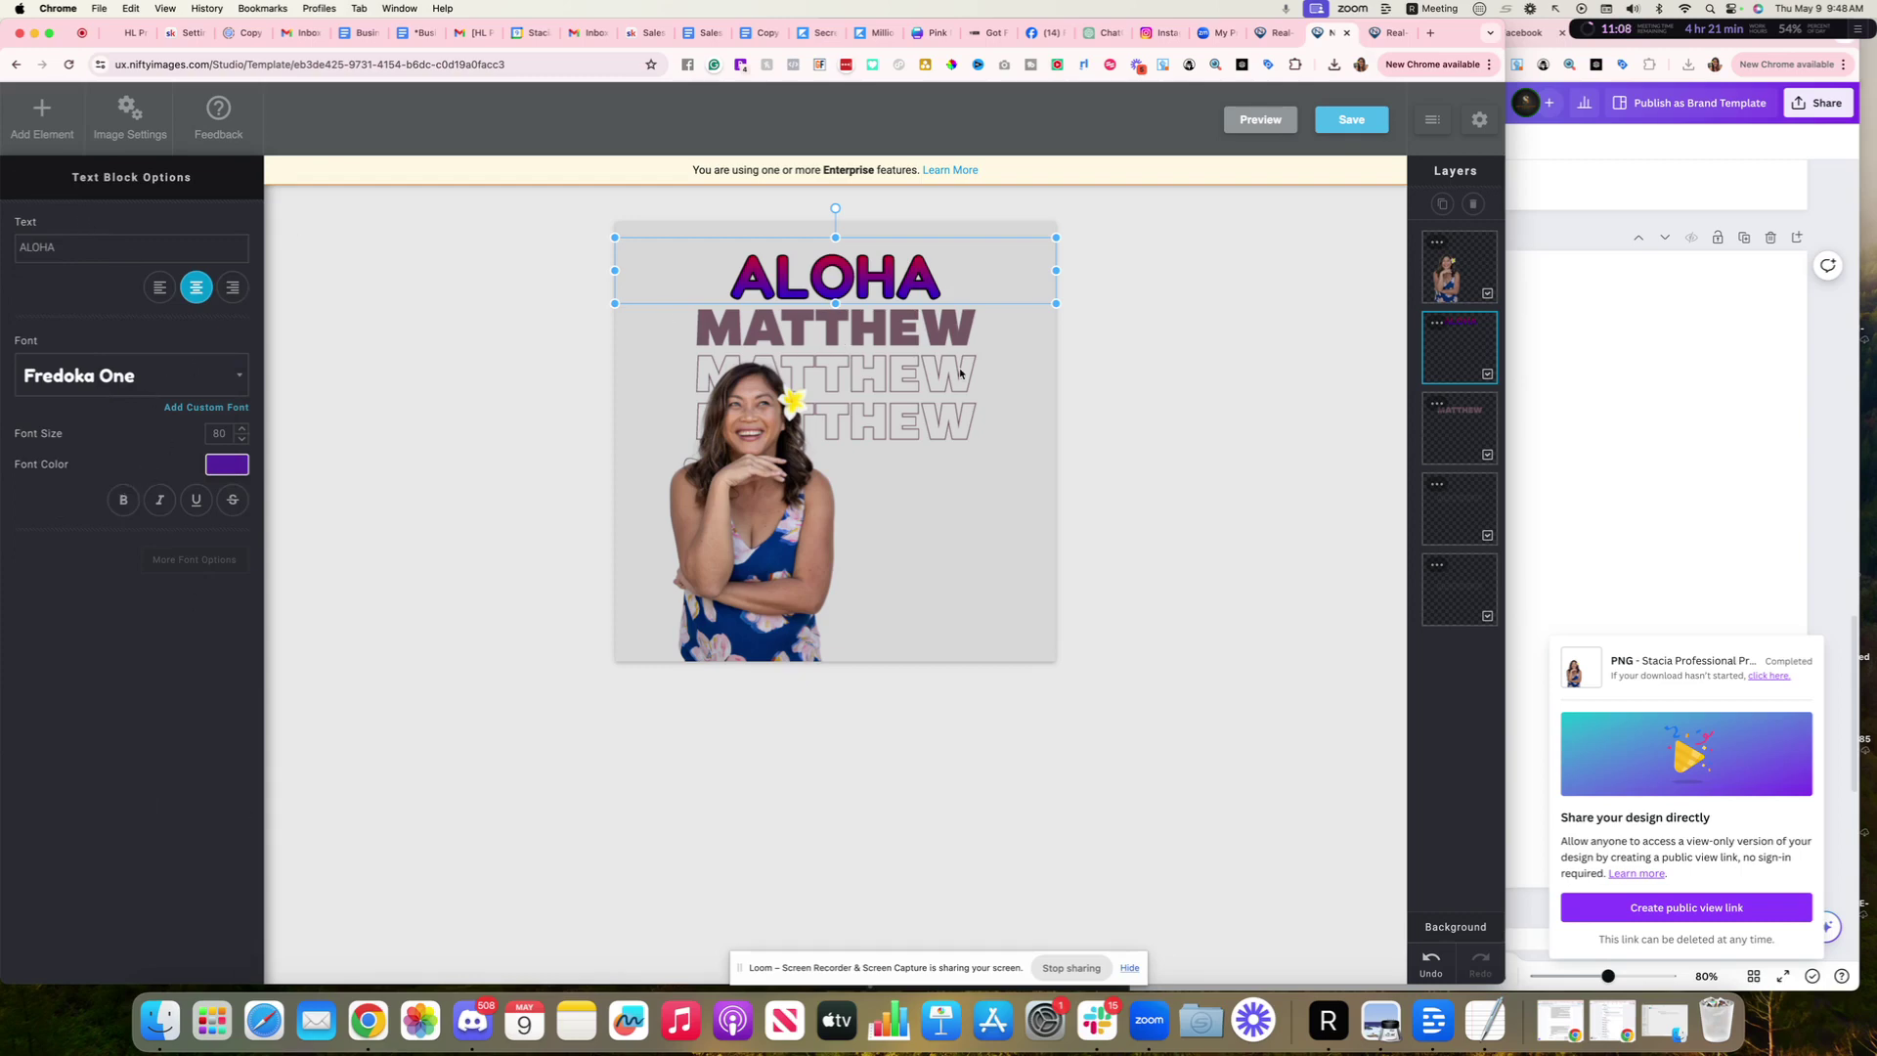
Select the MATTHEW name layer and review its fallback text TOGETHER and placeholder Matthew
left_click(1481, 437)
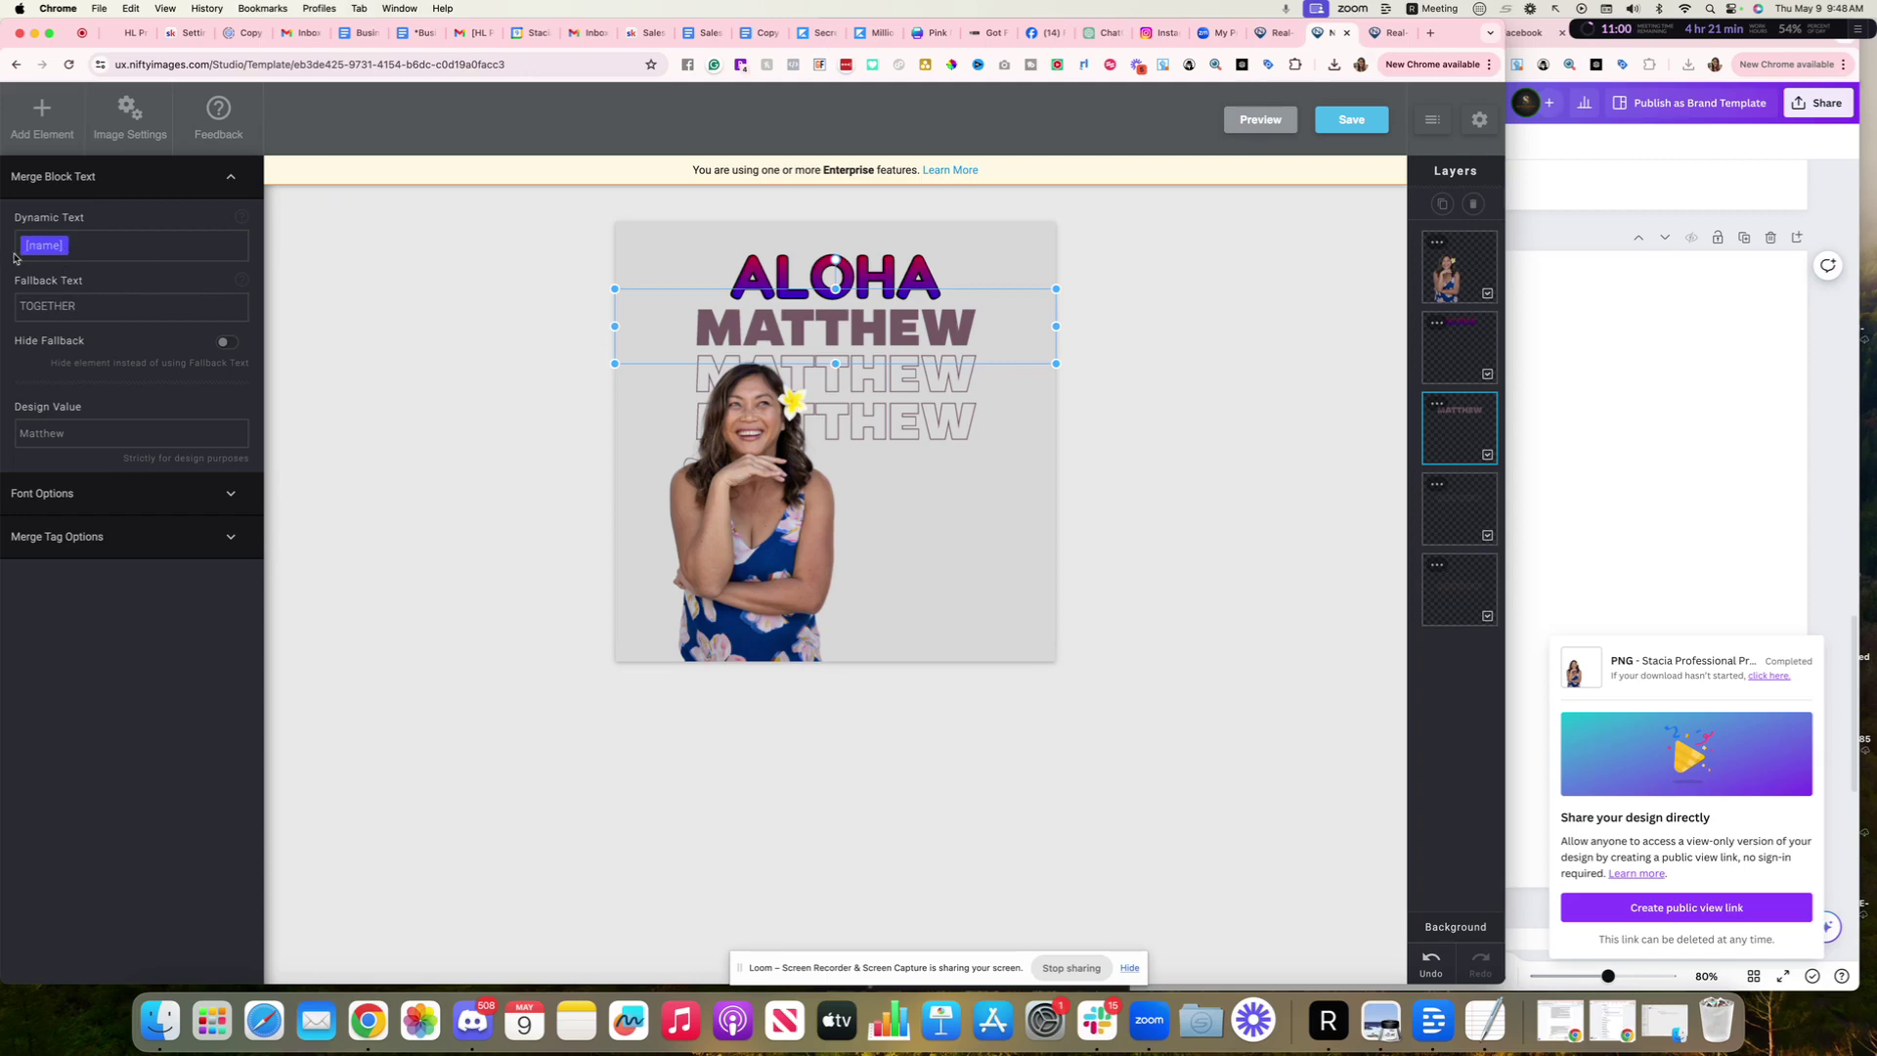
left_click(85, 298)
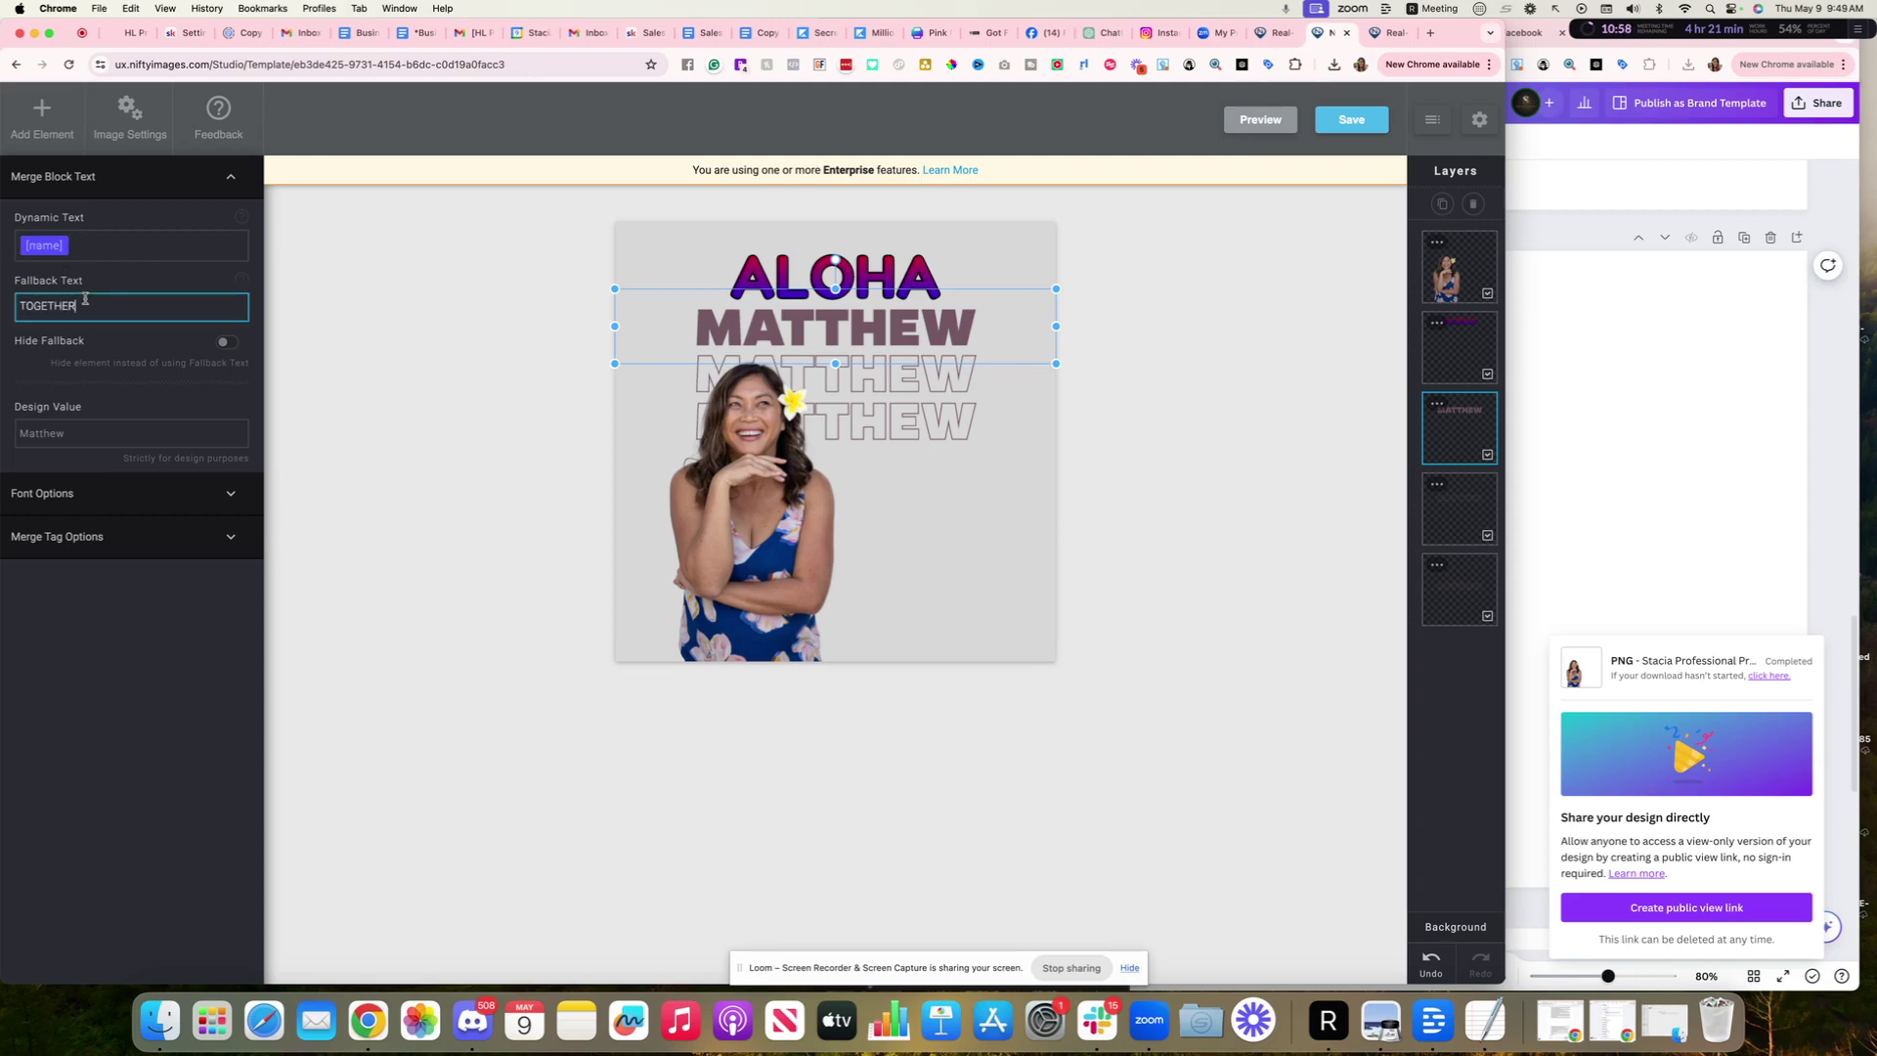
double_click(85, 298)
left_click(109, 287)
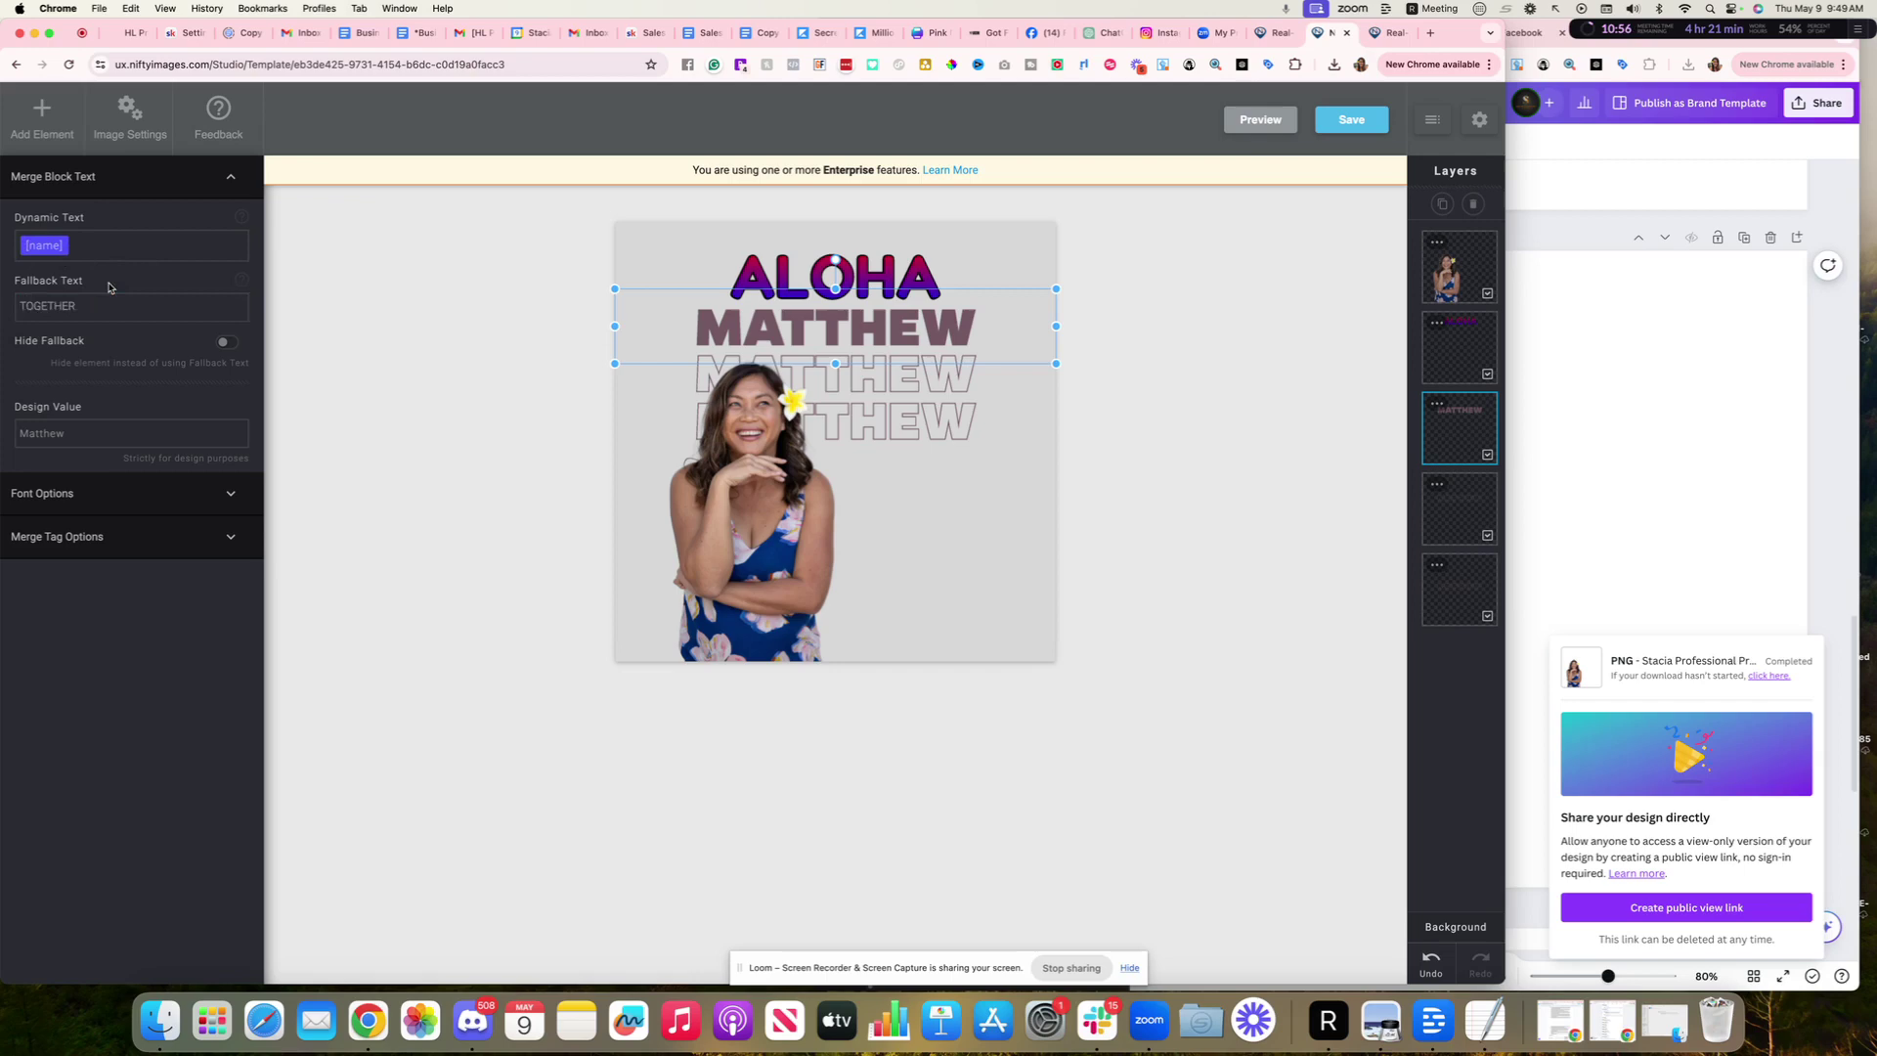
double_click(92, 306)
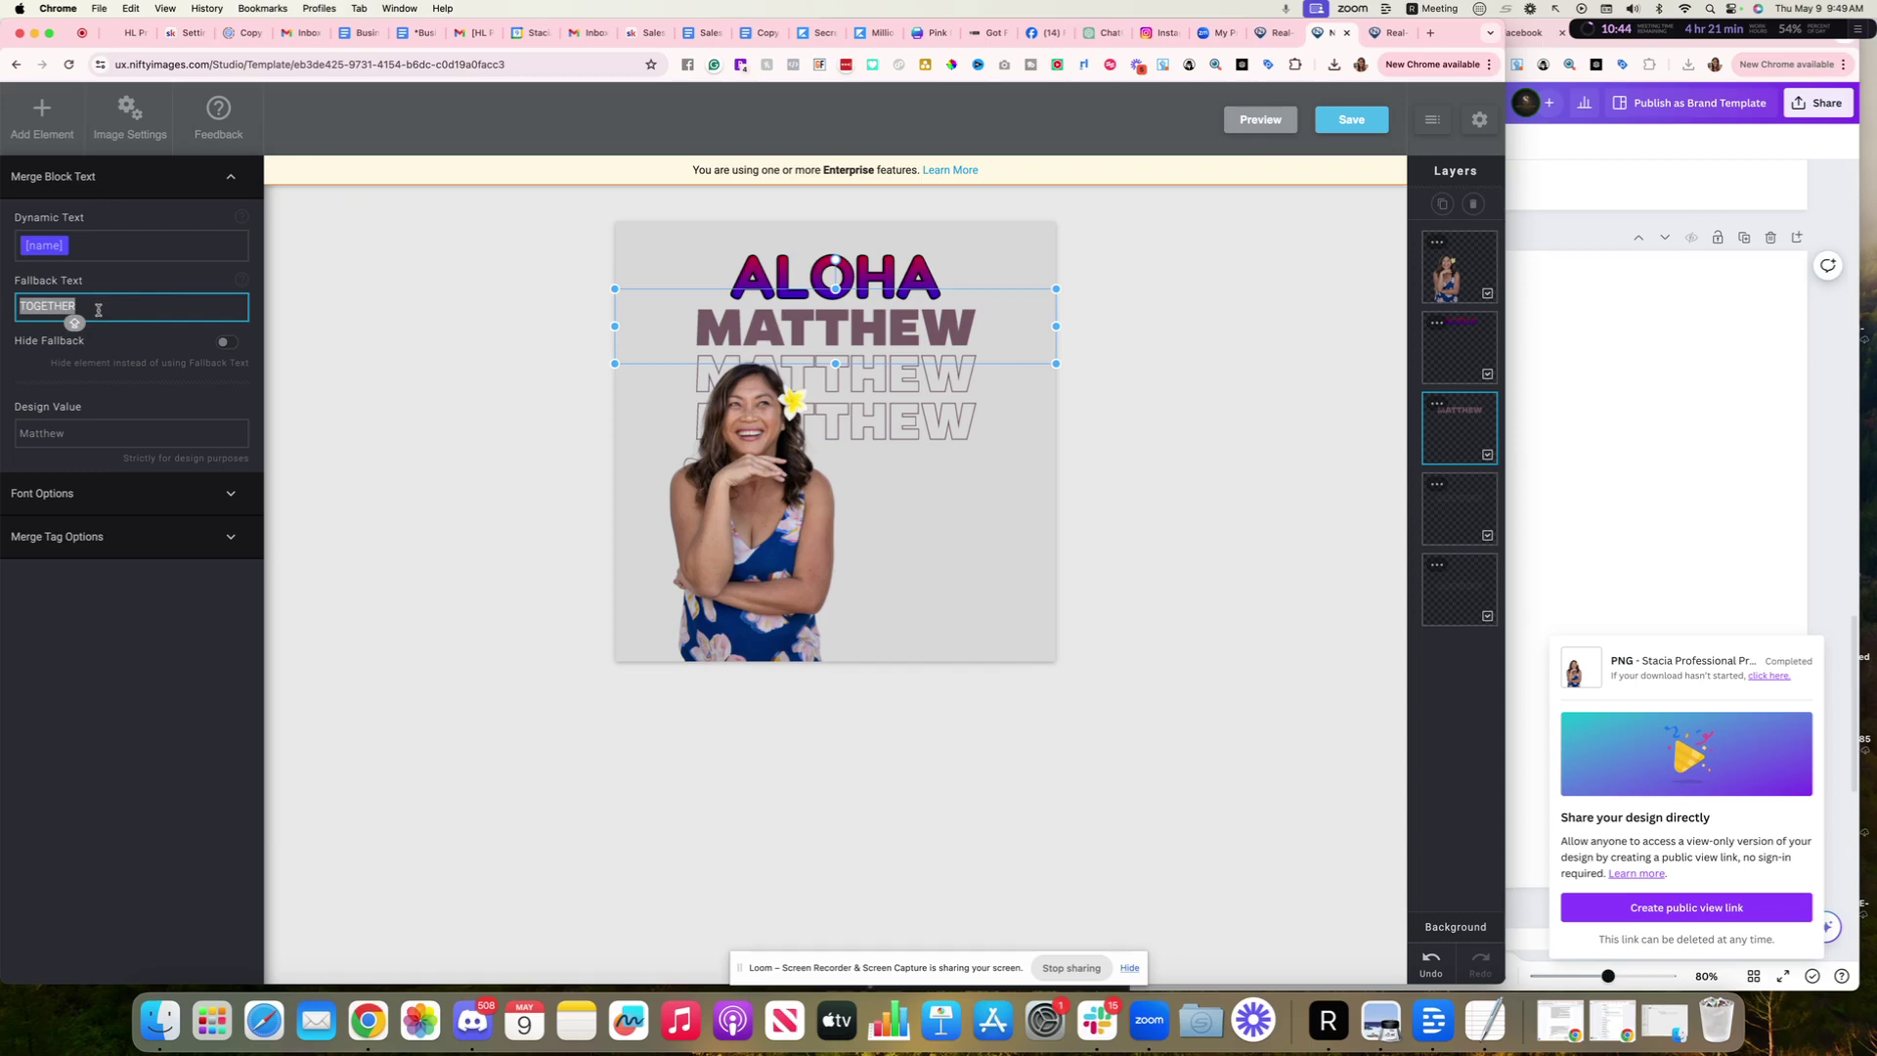
double_click(49, 442)
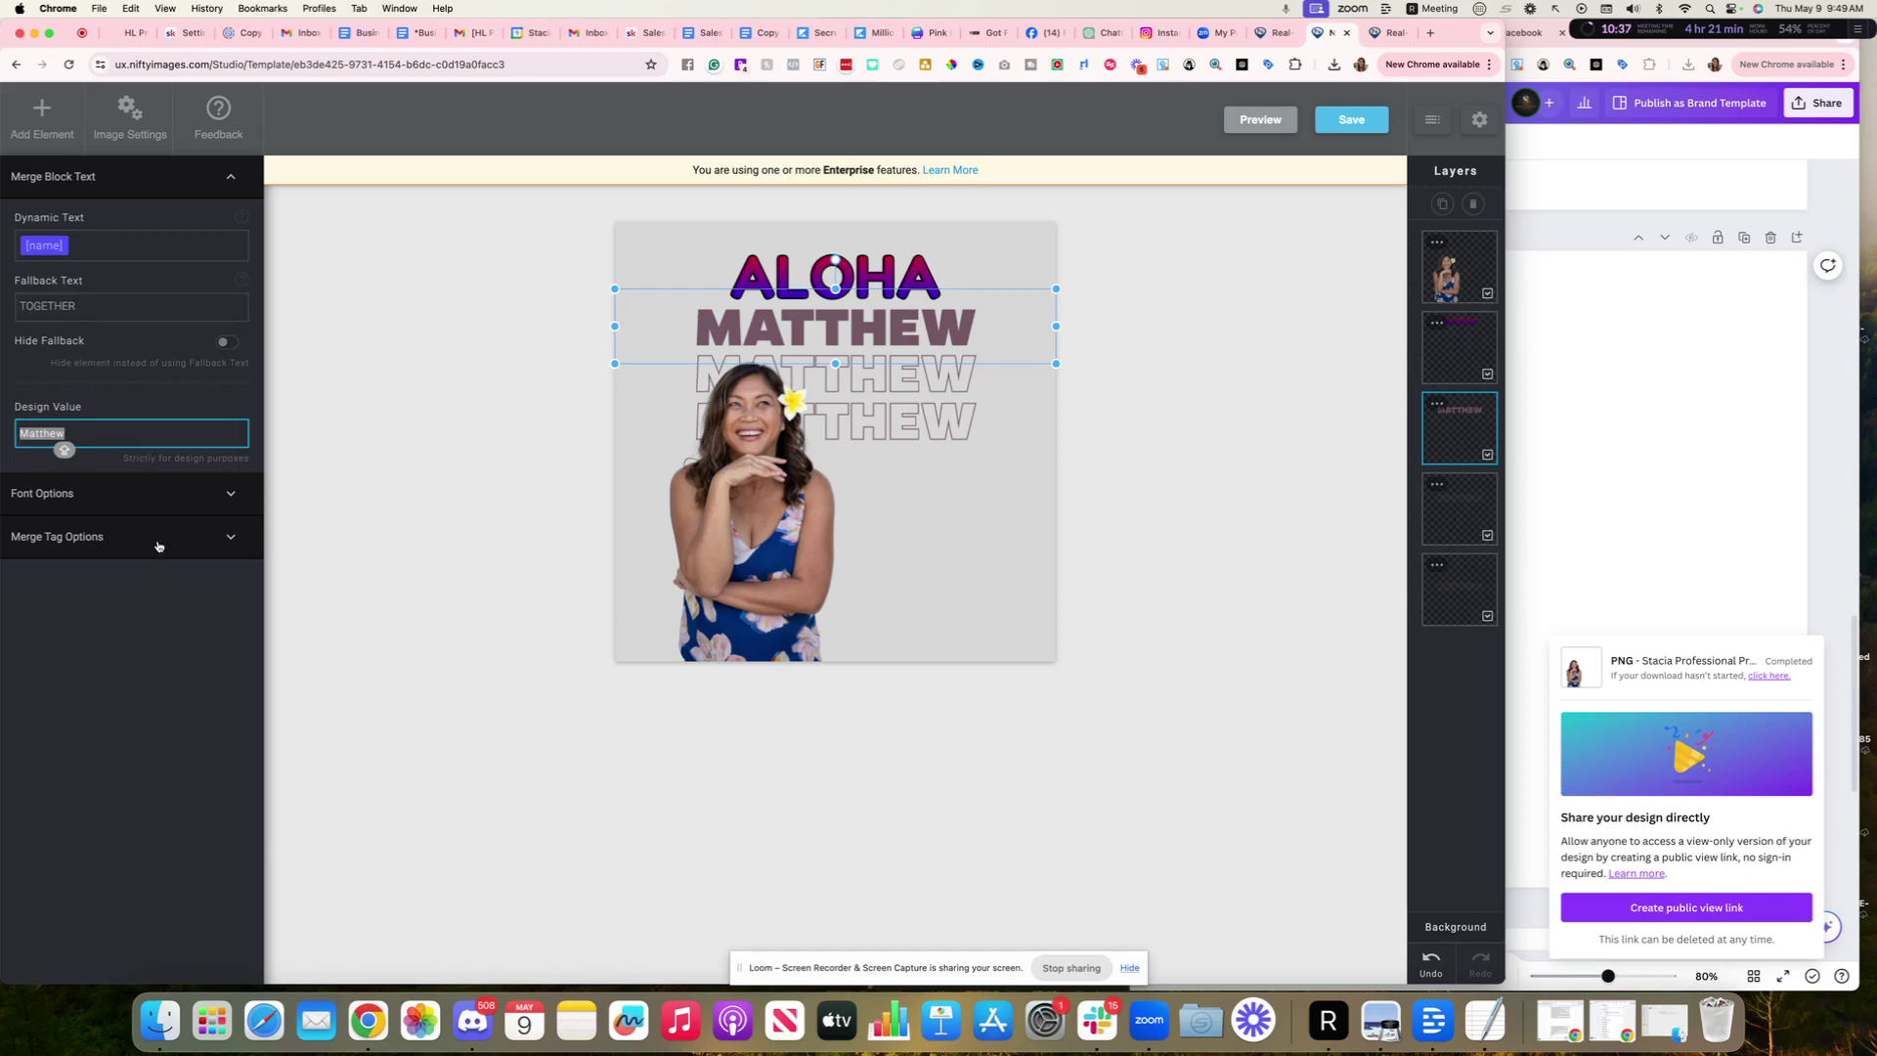
Browse the name layer's font list, keeping Gentona Heavy at size 80
left_click(226, 505)
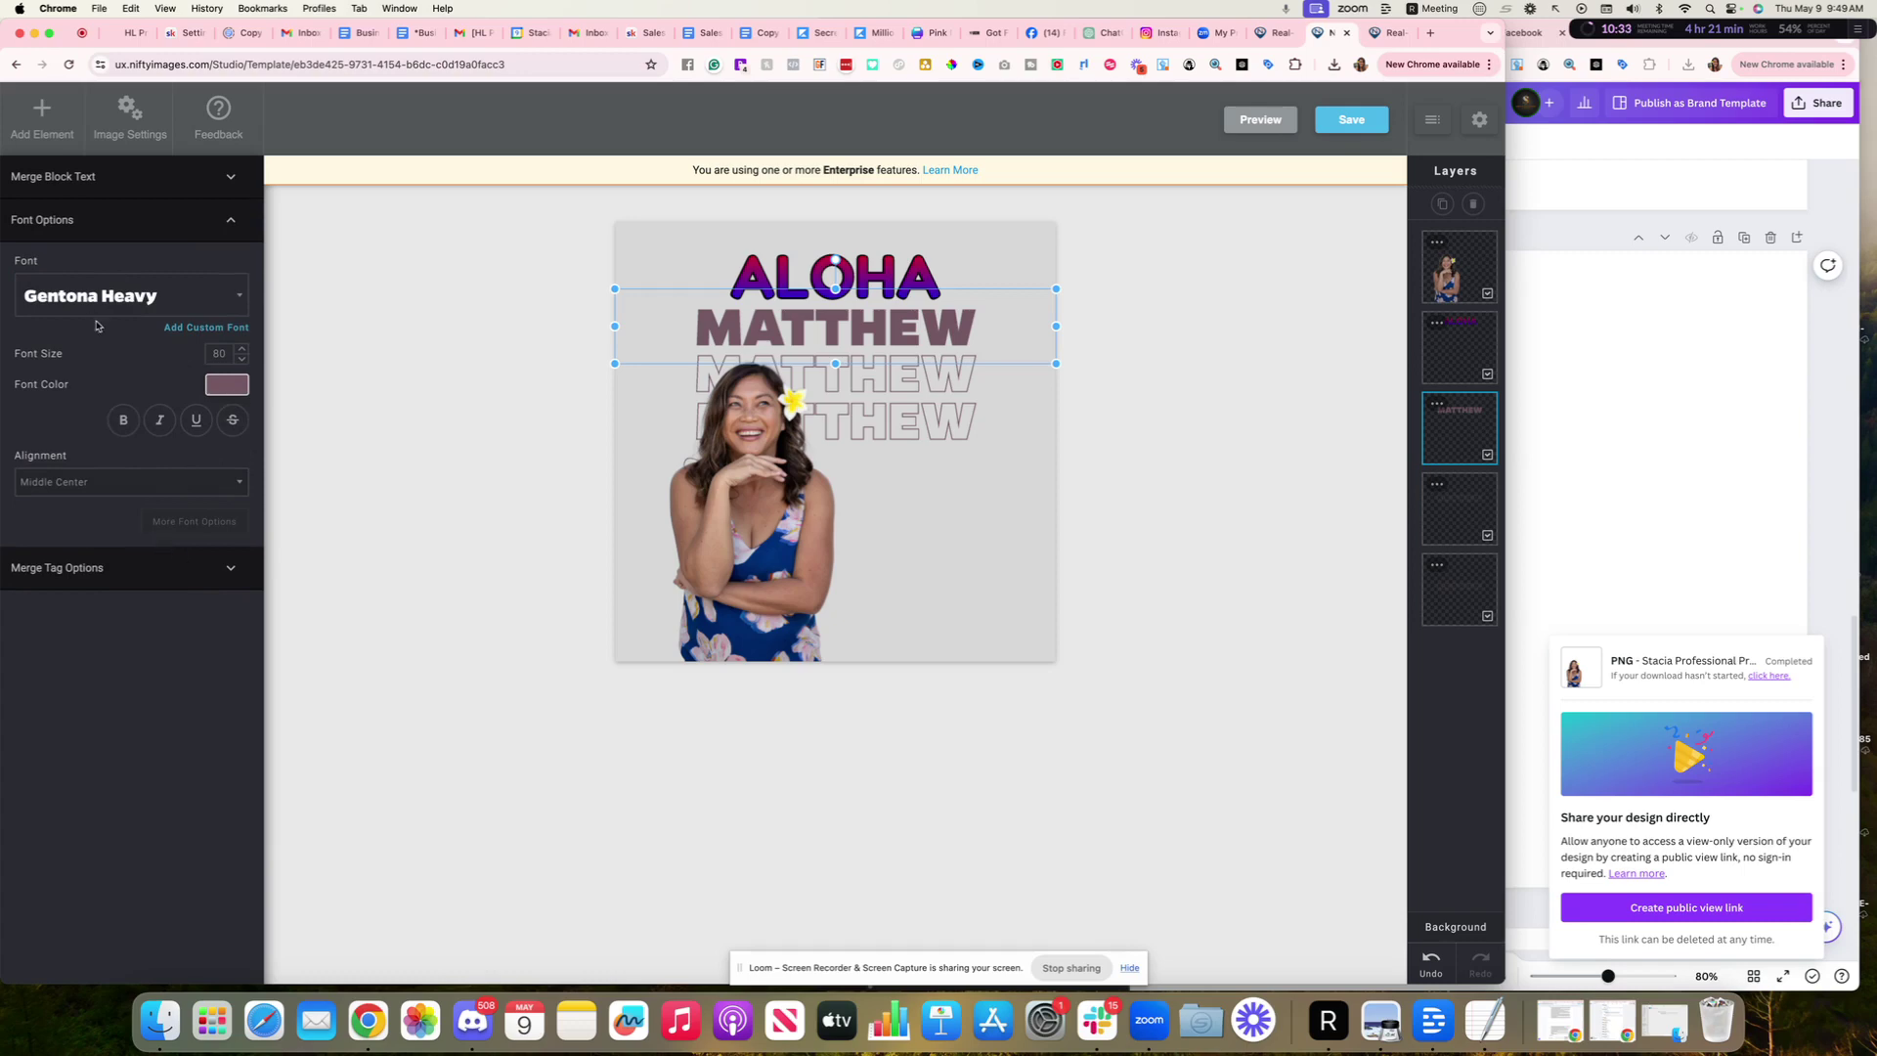
left_click(168, 286)
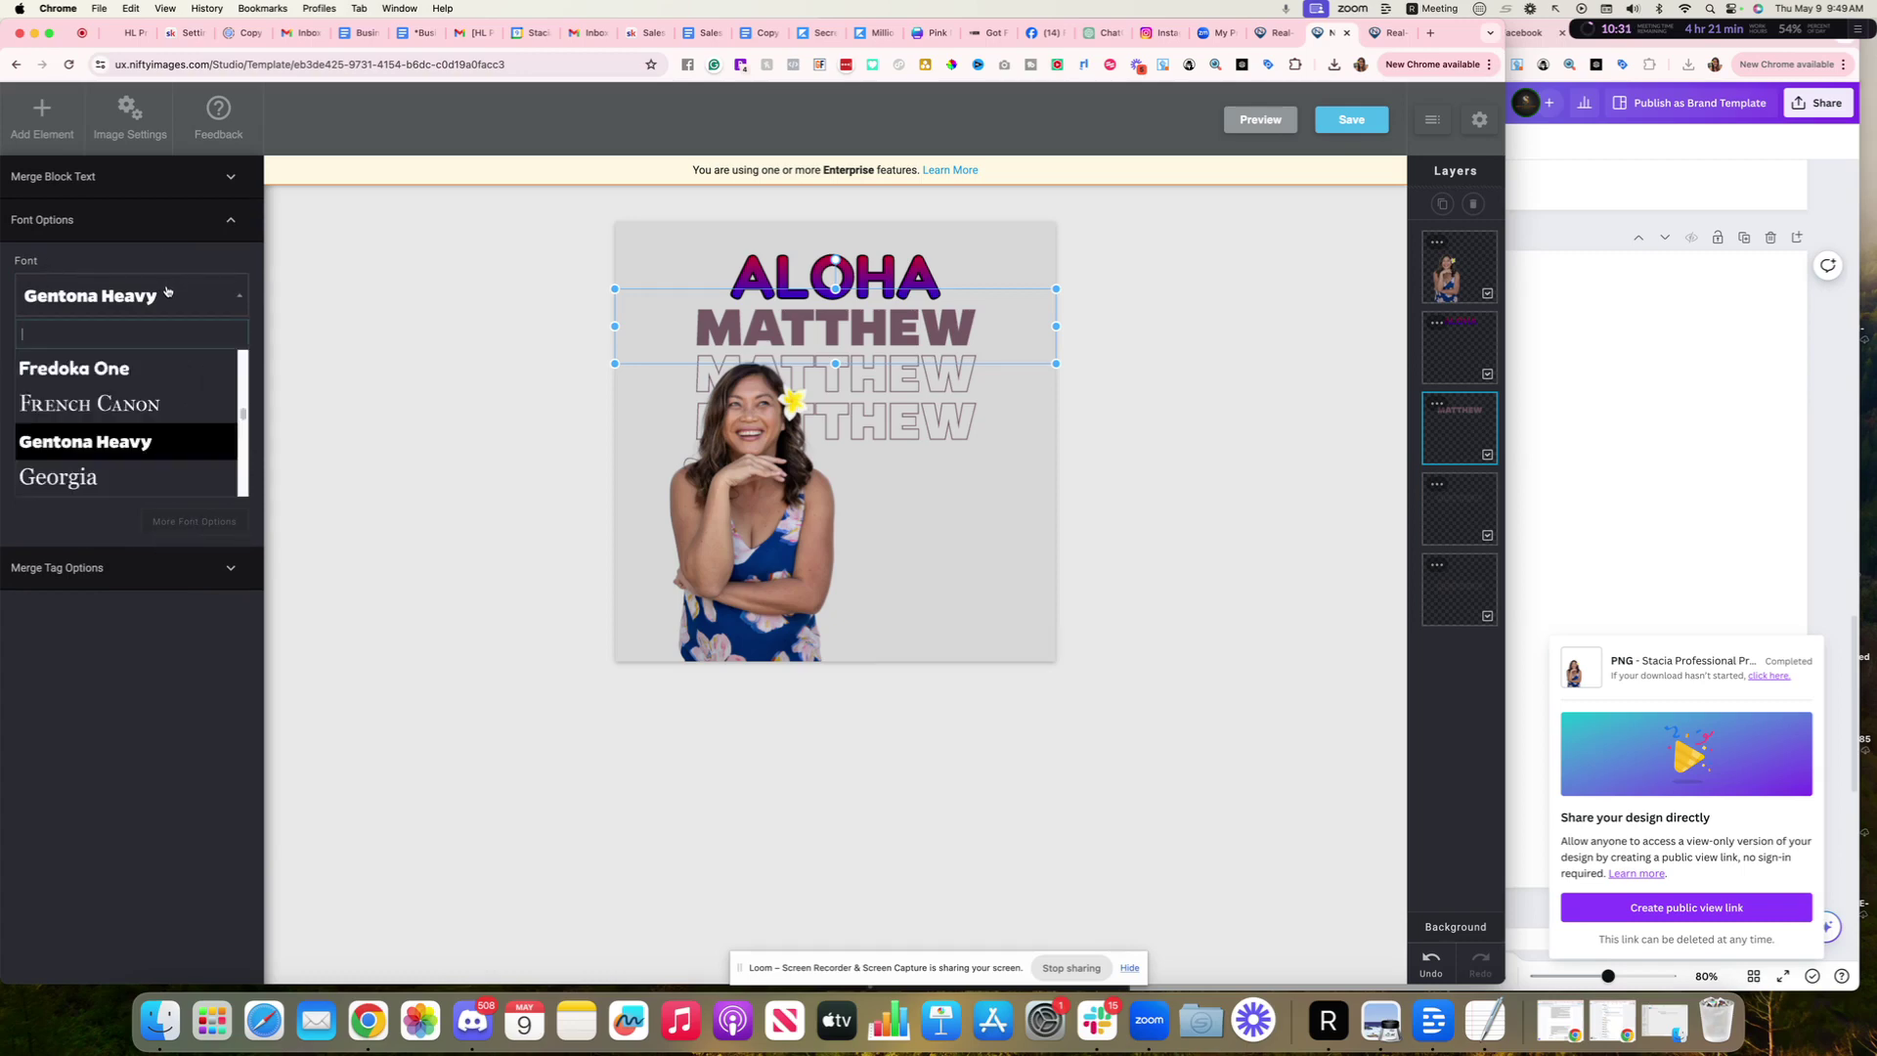
scroll(134, 448, "down", 3)
scroll(134, 447, "down", 6)
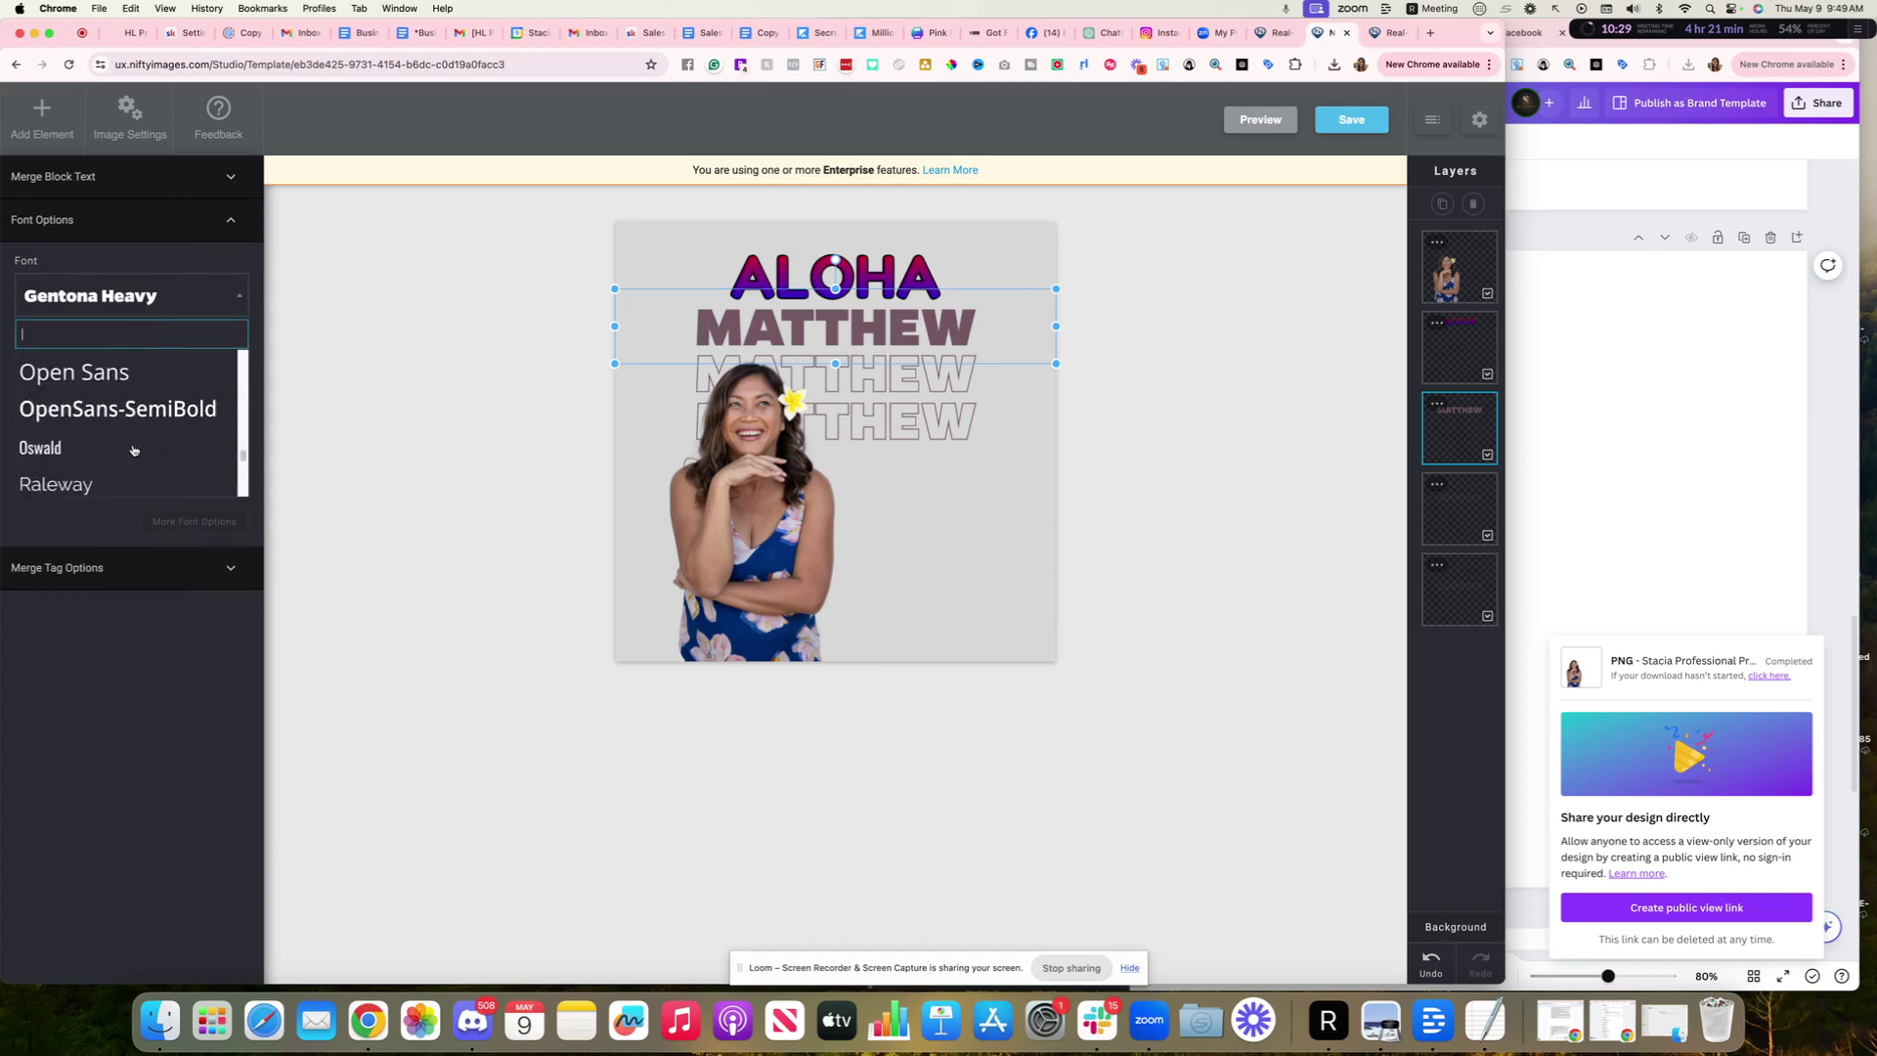
scroll(130, 448, "up", 1)
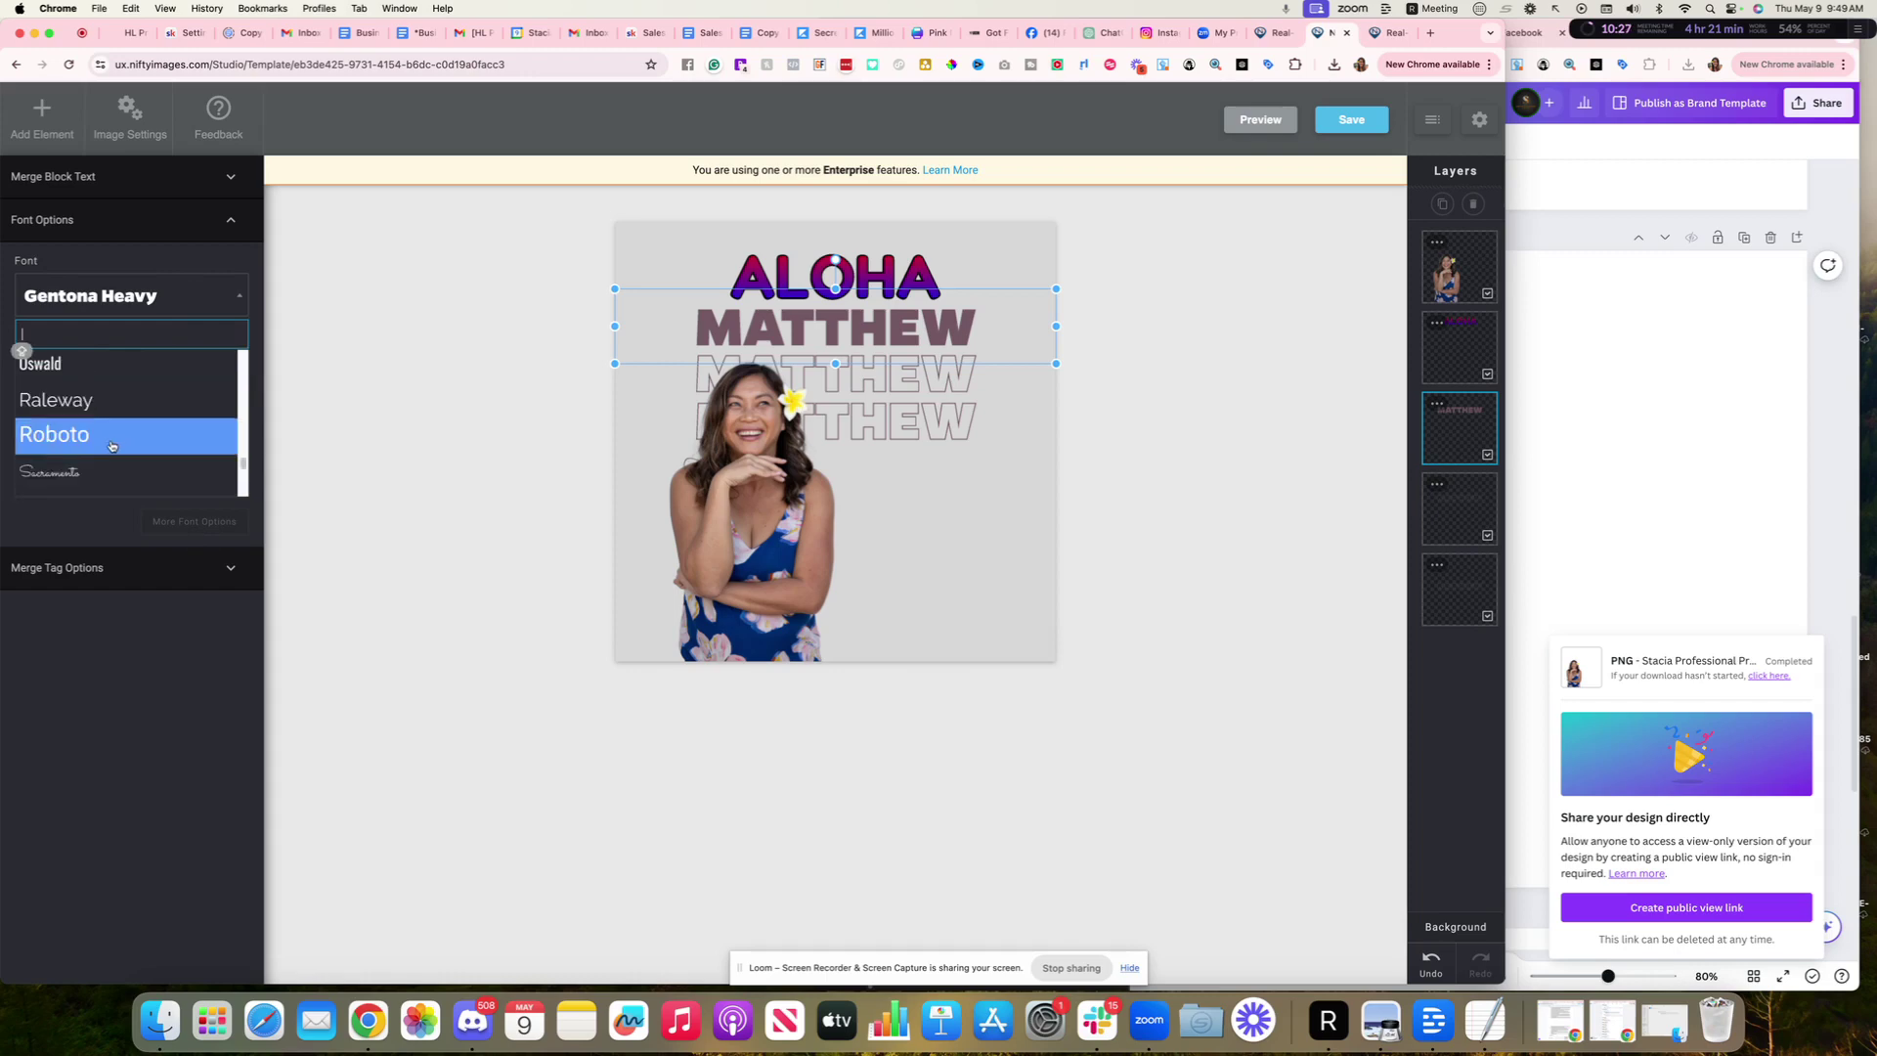
left_click(134, 644)
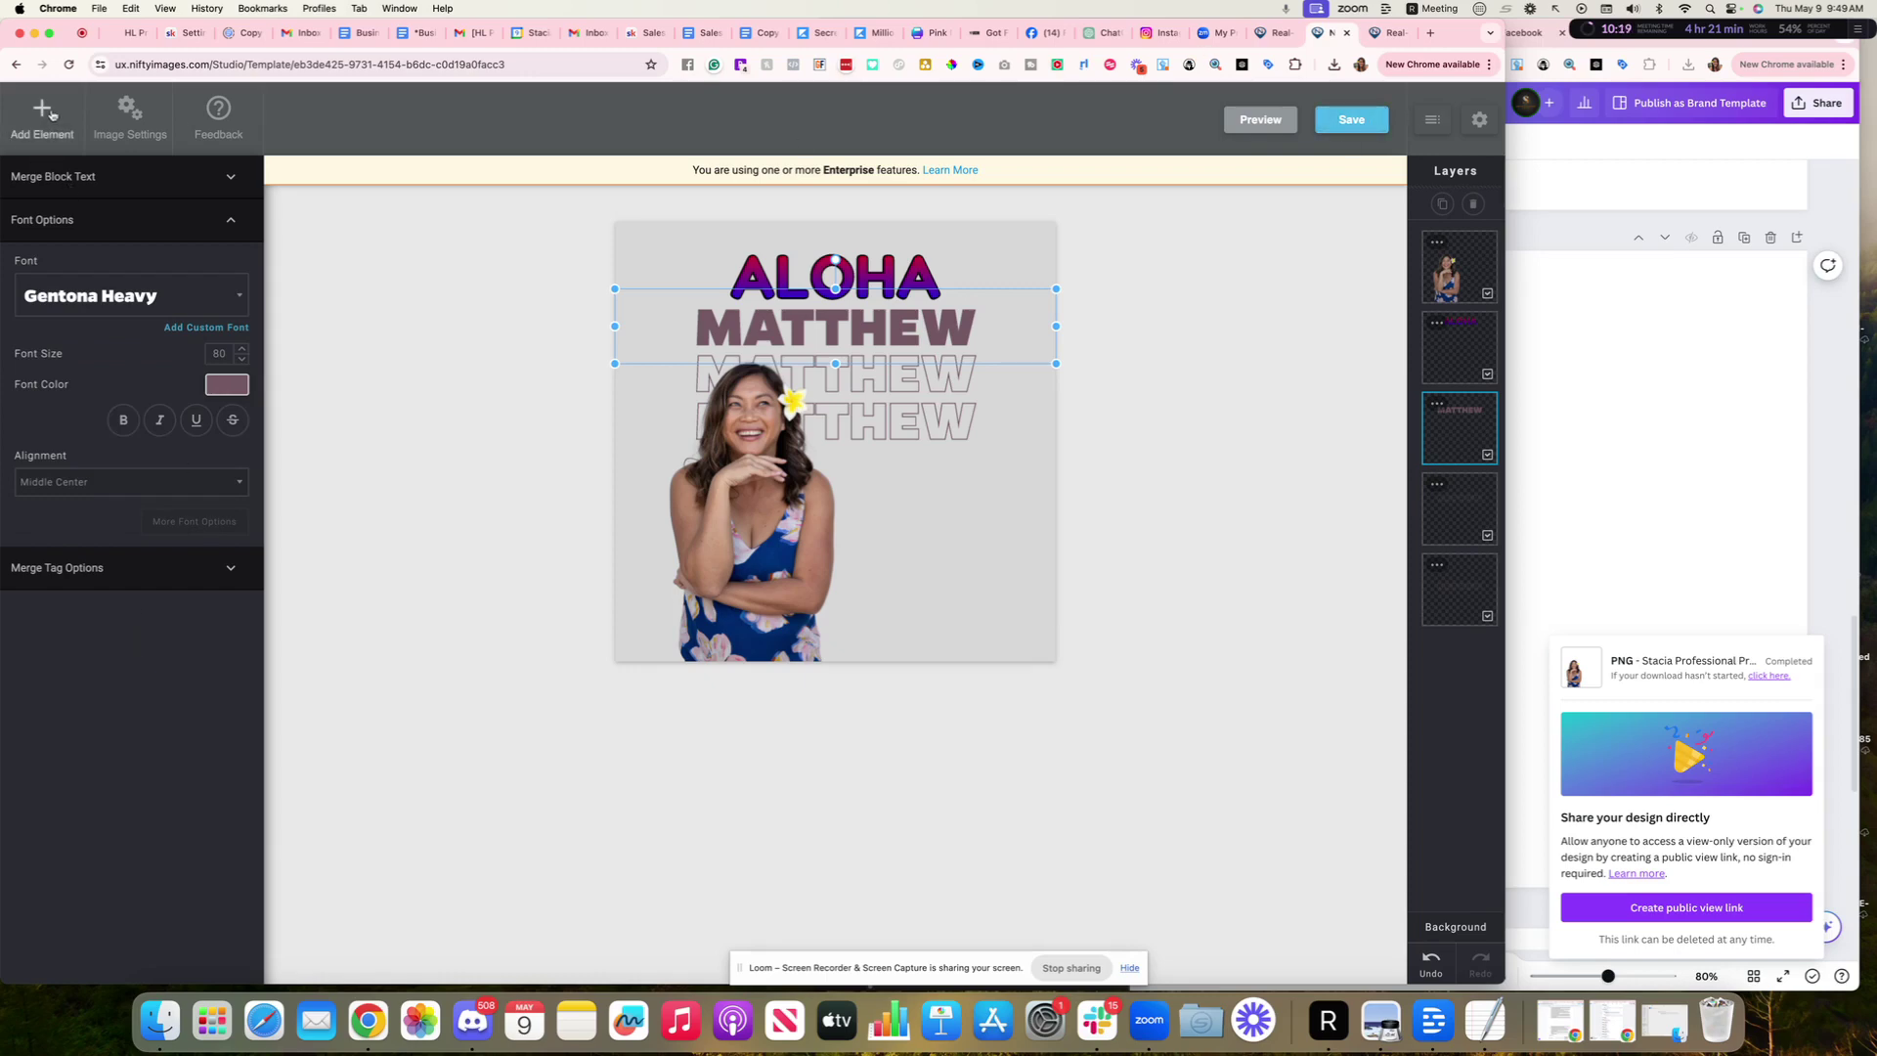
Return to the My Images dashboard listing the Aloha See You Soon! image
left_click(1481, 121)
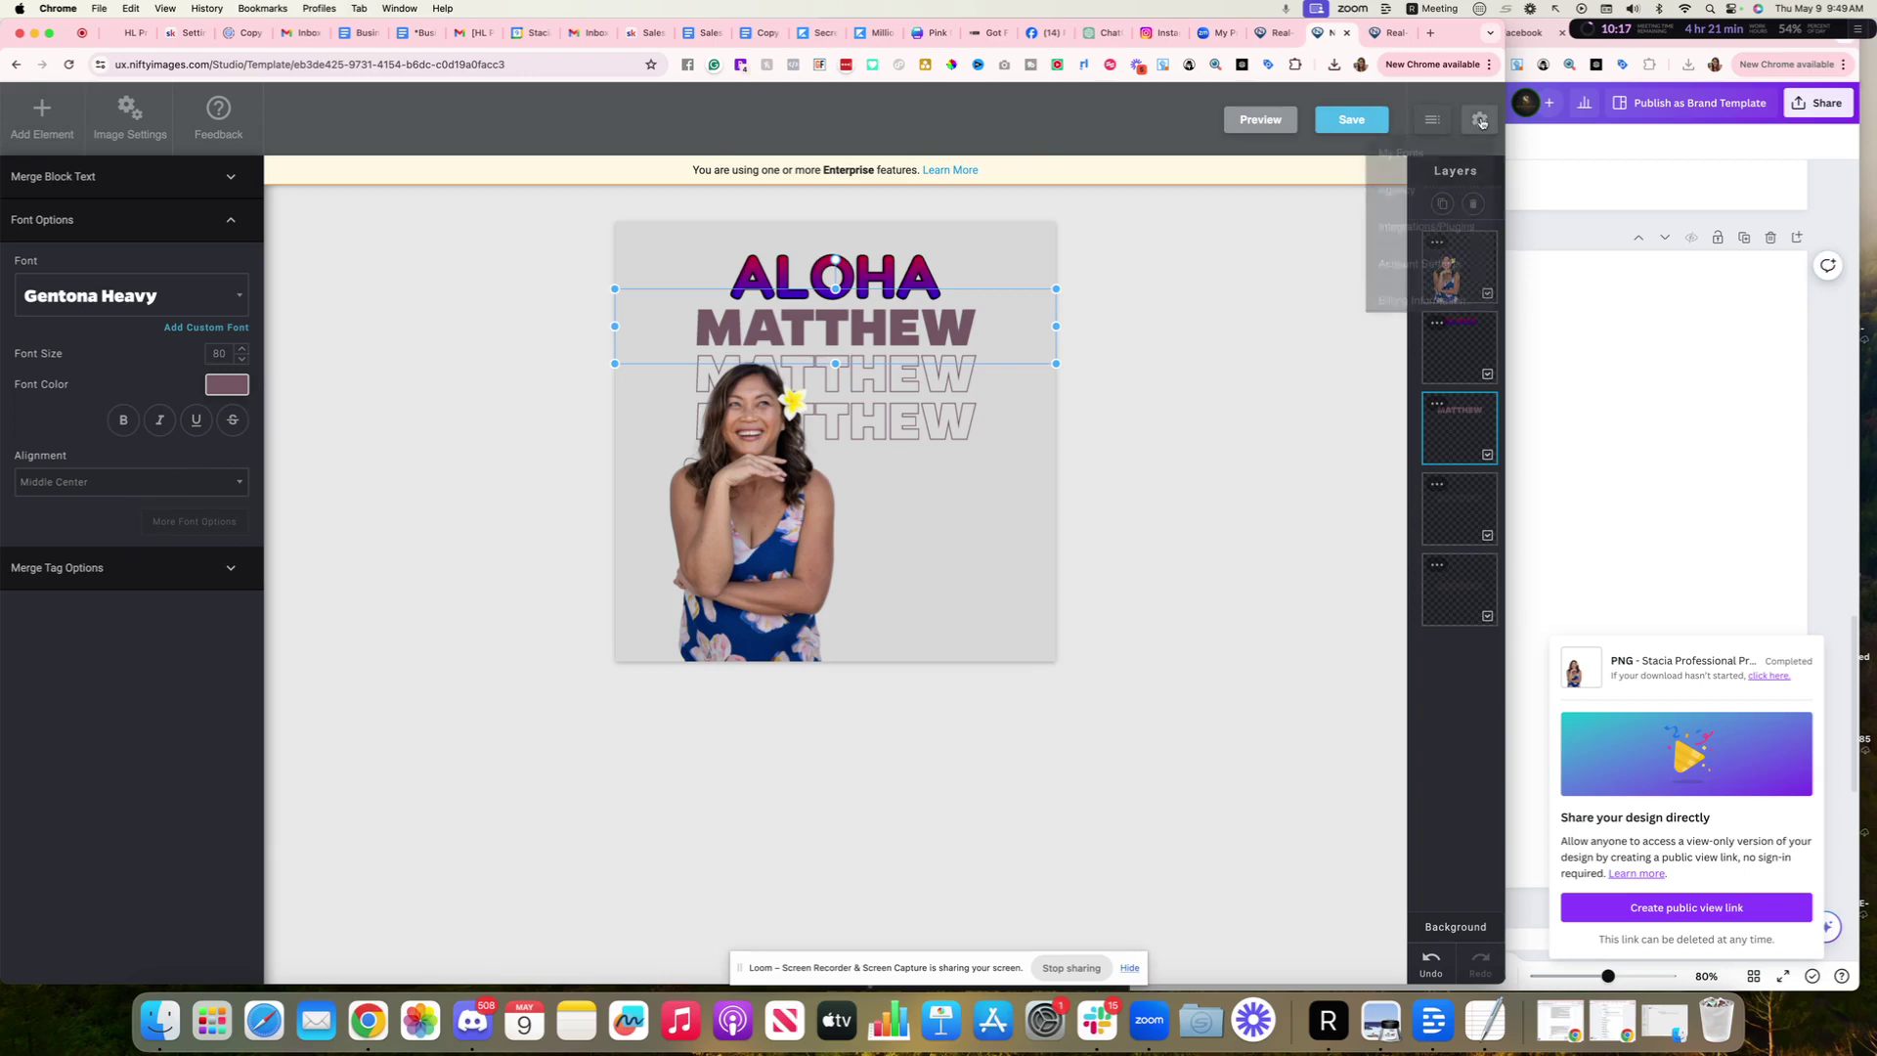
left_click(15, 64)
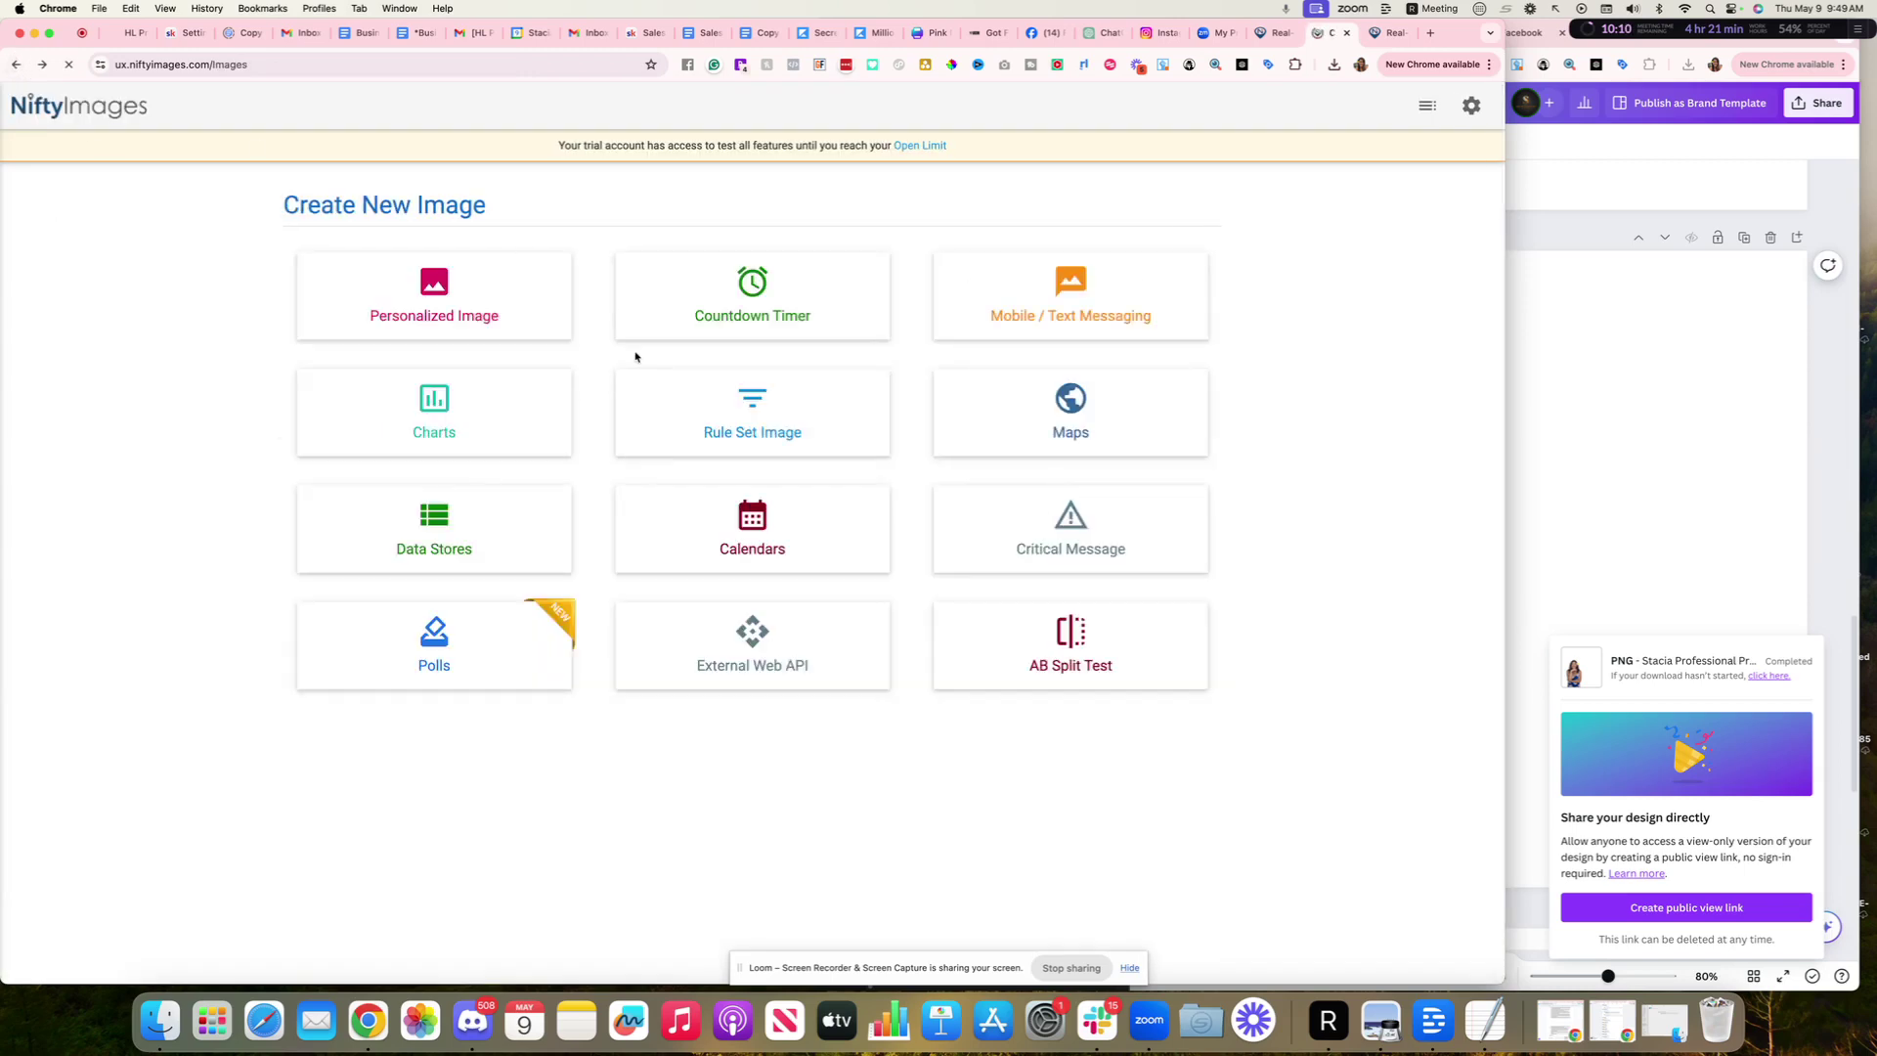
left_click(452, 294)
key("super+bracketleft")
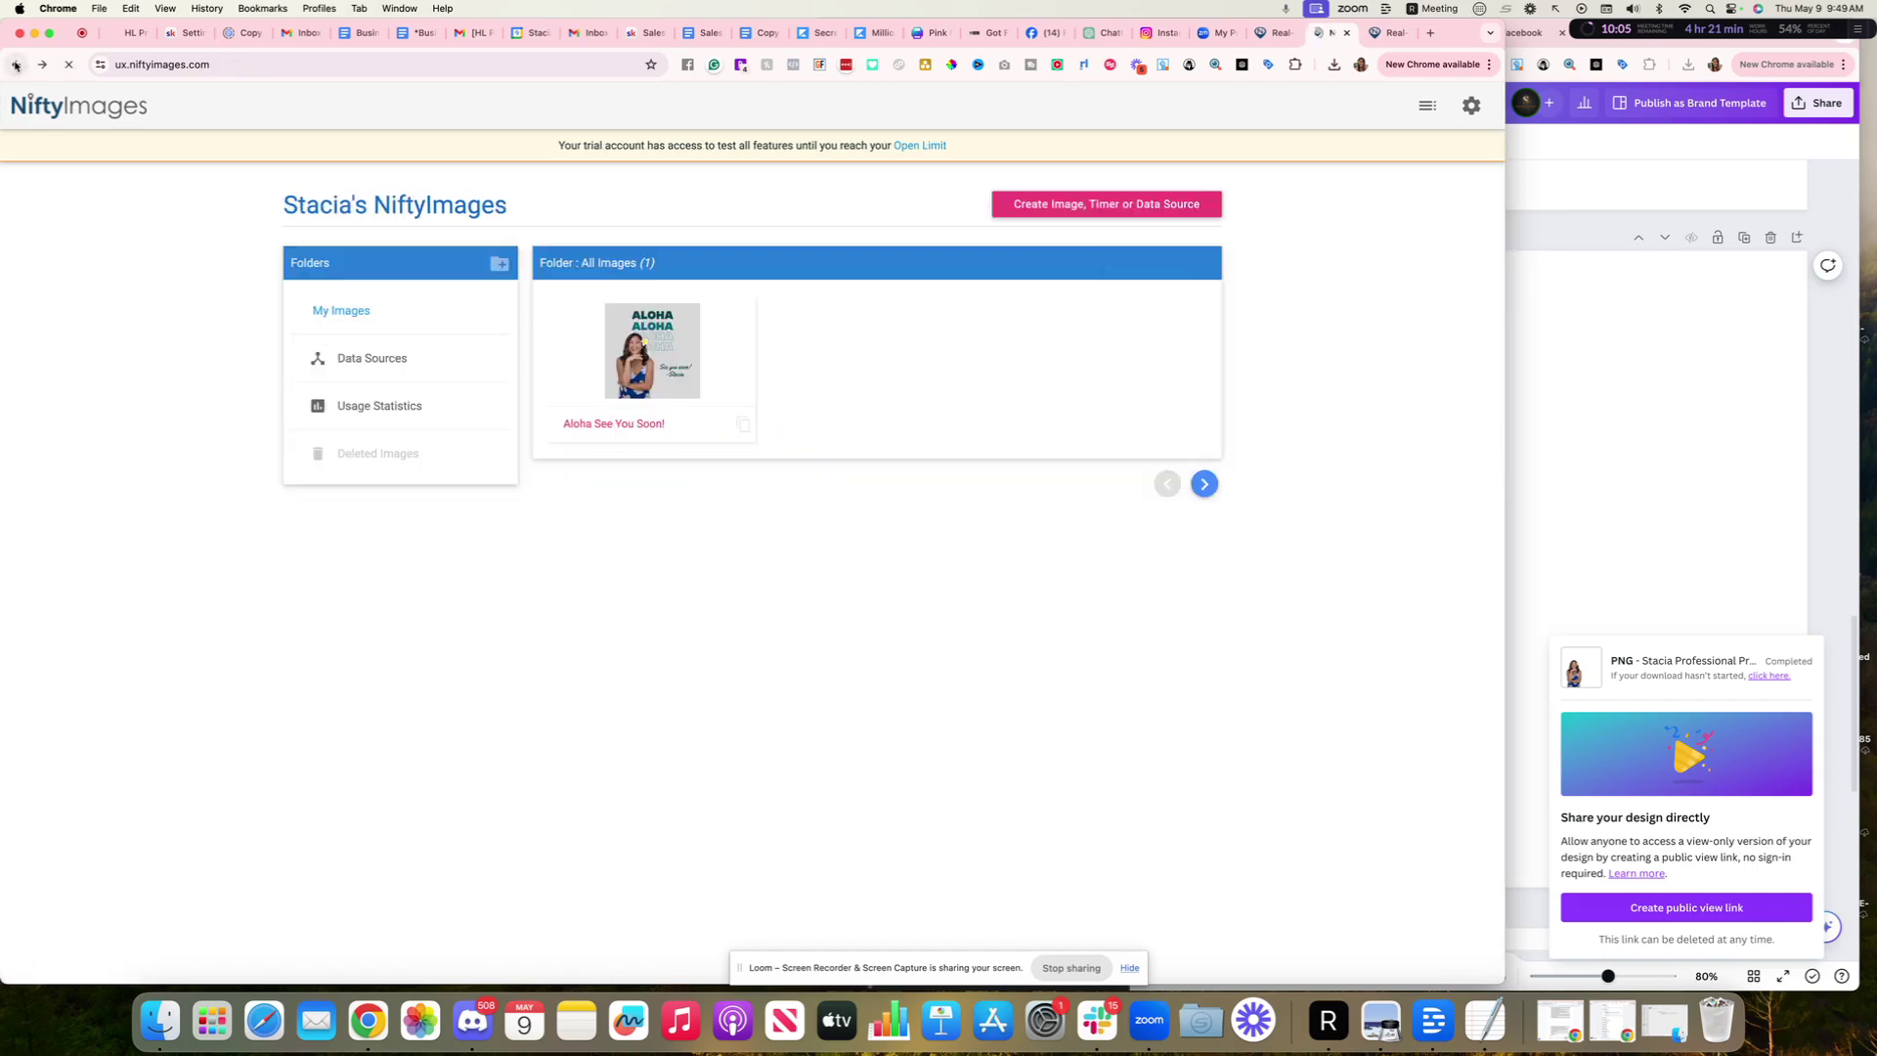
Copy the Aloha See You Soon! image URL, up to name=, from its Image Tag code
left_click(665, 375)
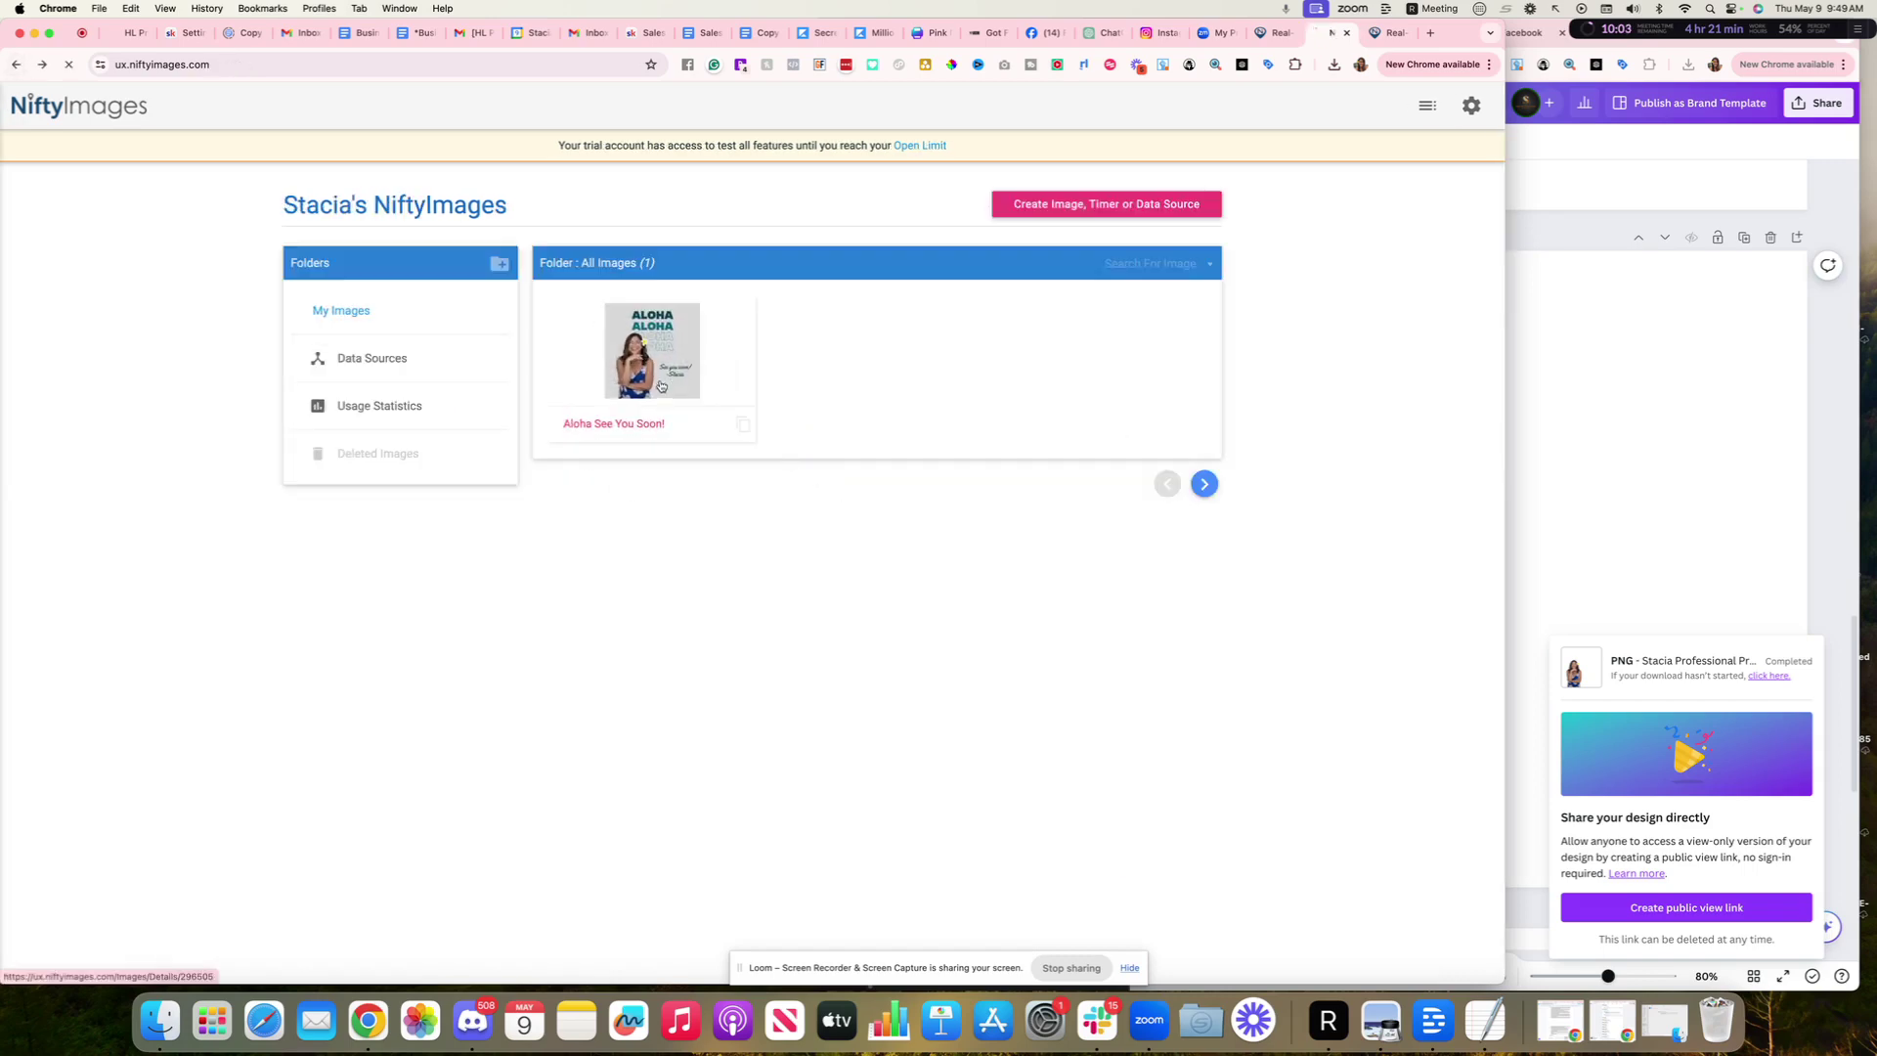
left_click(356, 295)
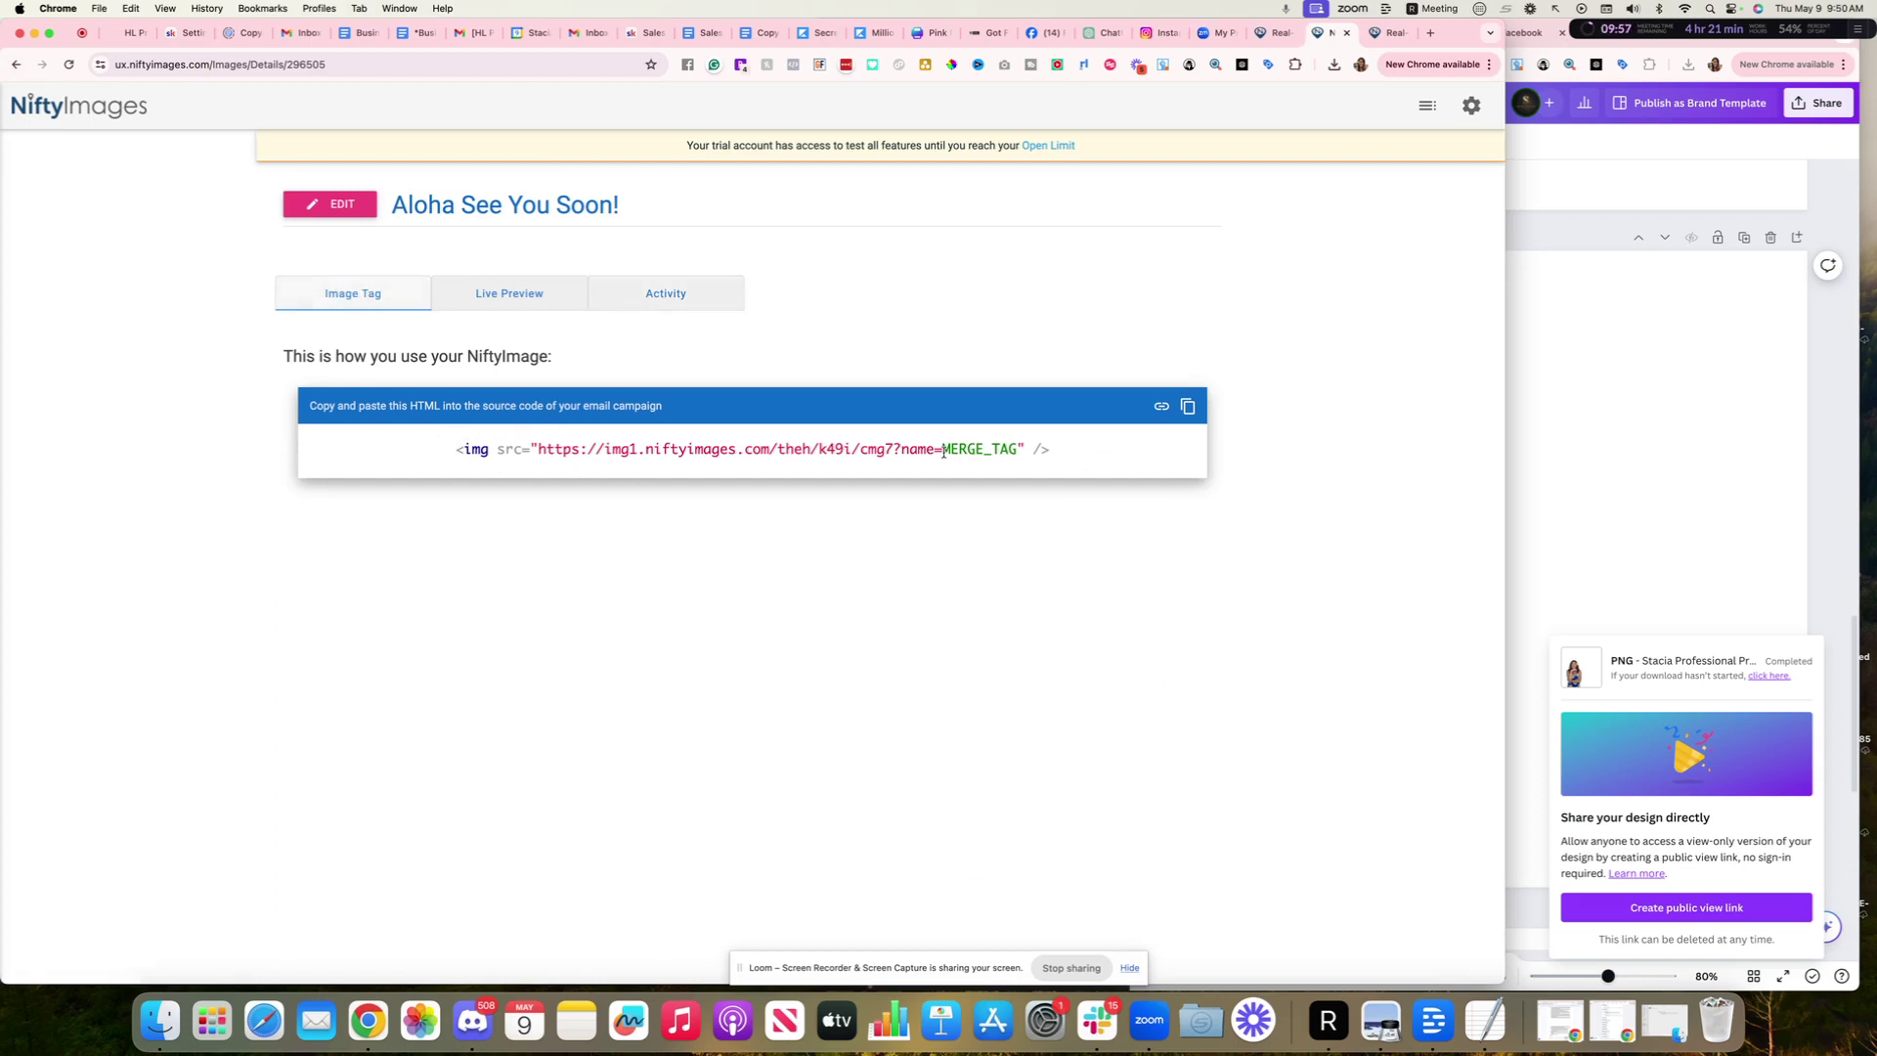
left_click_drag(942, 450, 467, 455)
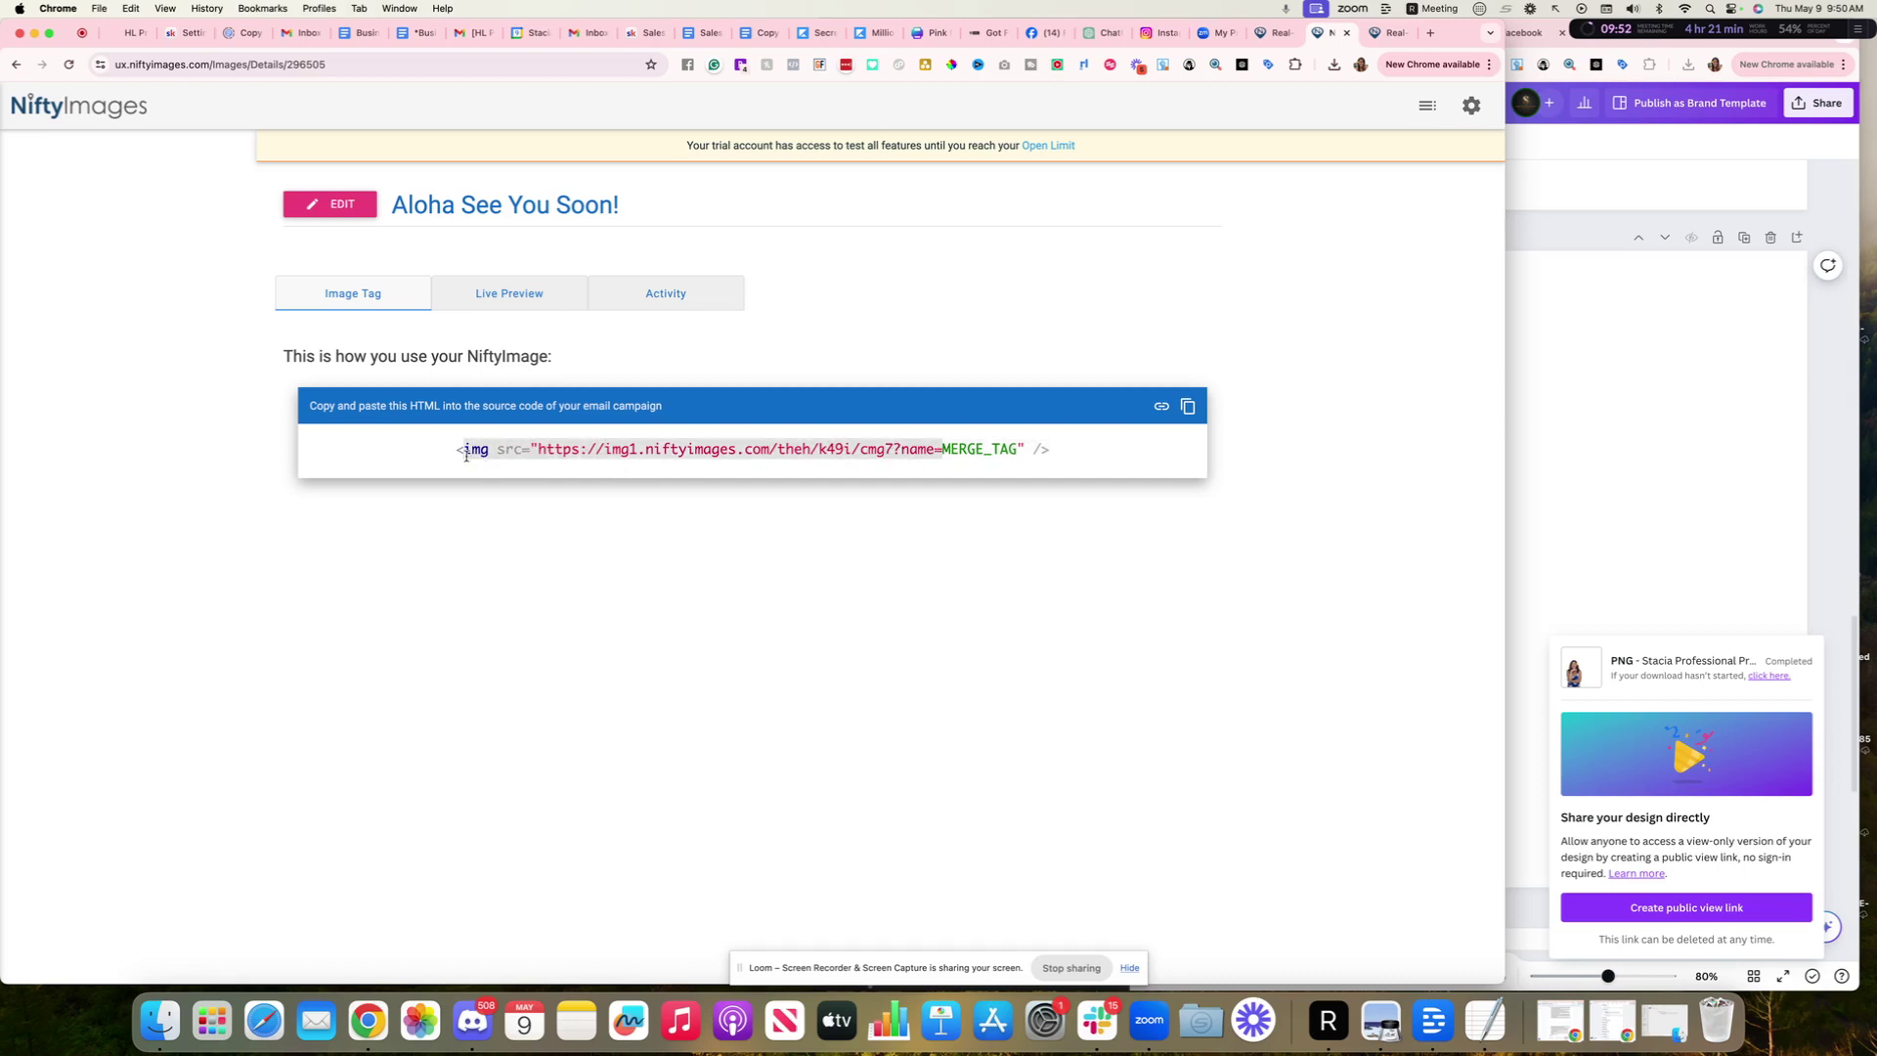
left_click(539, 451)
left_click_drag(540, 451, 936, 451)
right_click(939, 451)
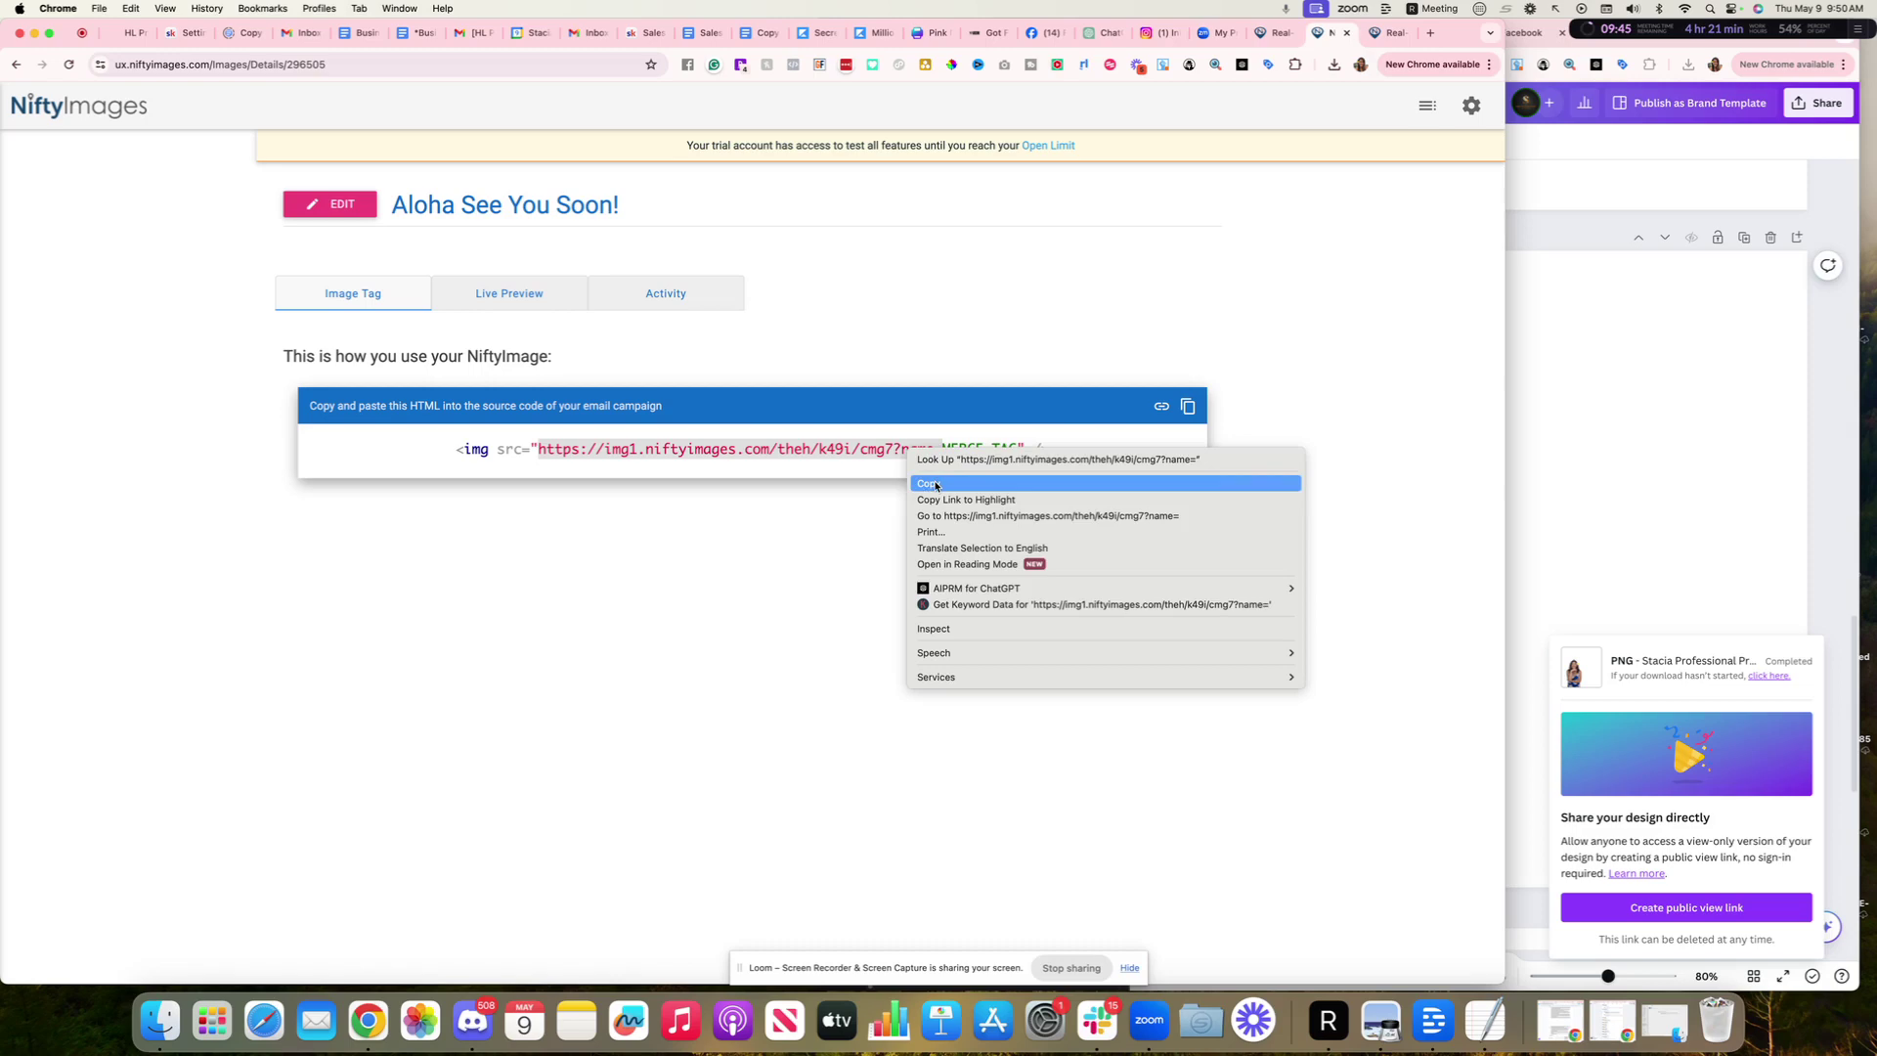
left_click(935, 484)
left_click(838, 512)
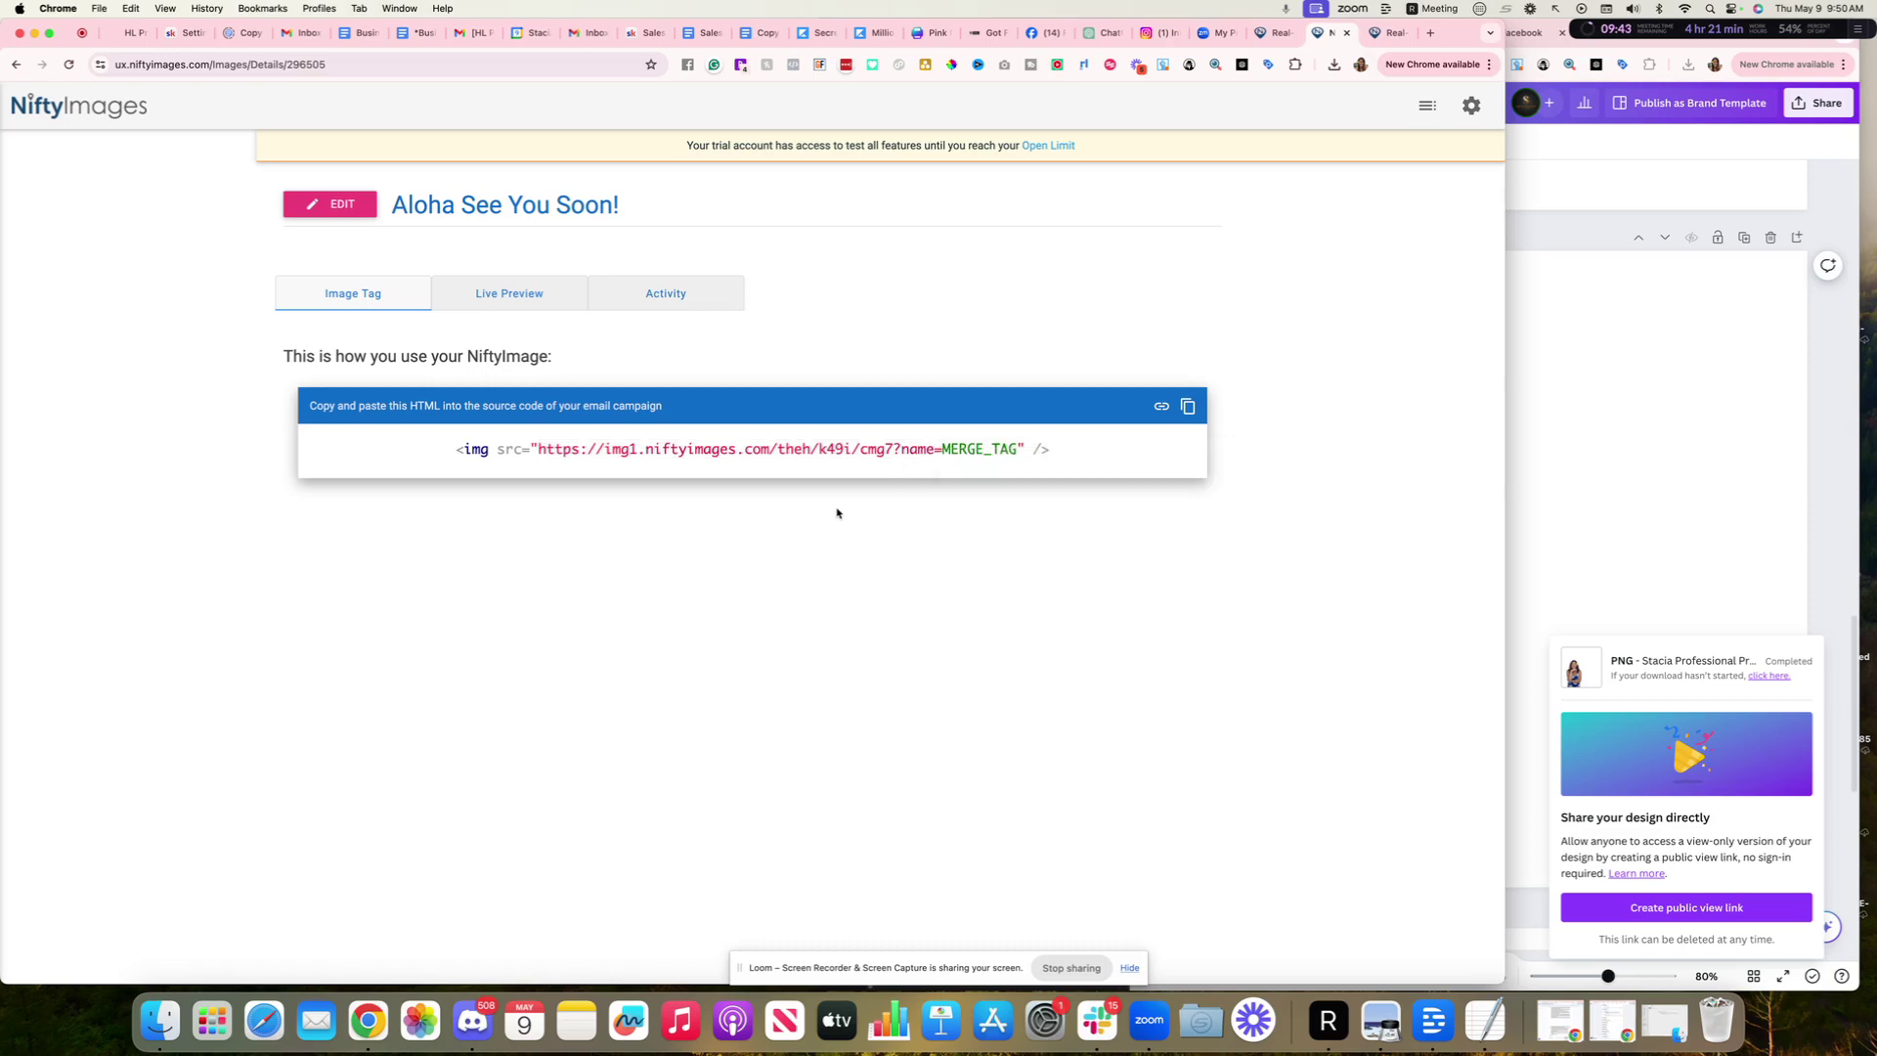
left_click(1645, 231)
In the SMS step, paste the NiftyImages URL as a file URL and append the Contact First Name tag
left_click(963, 32)
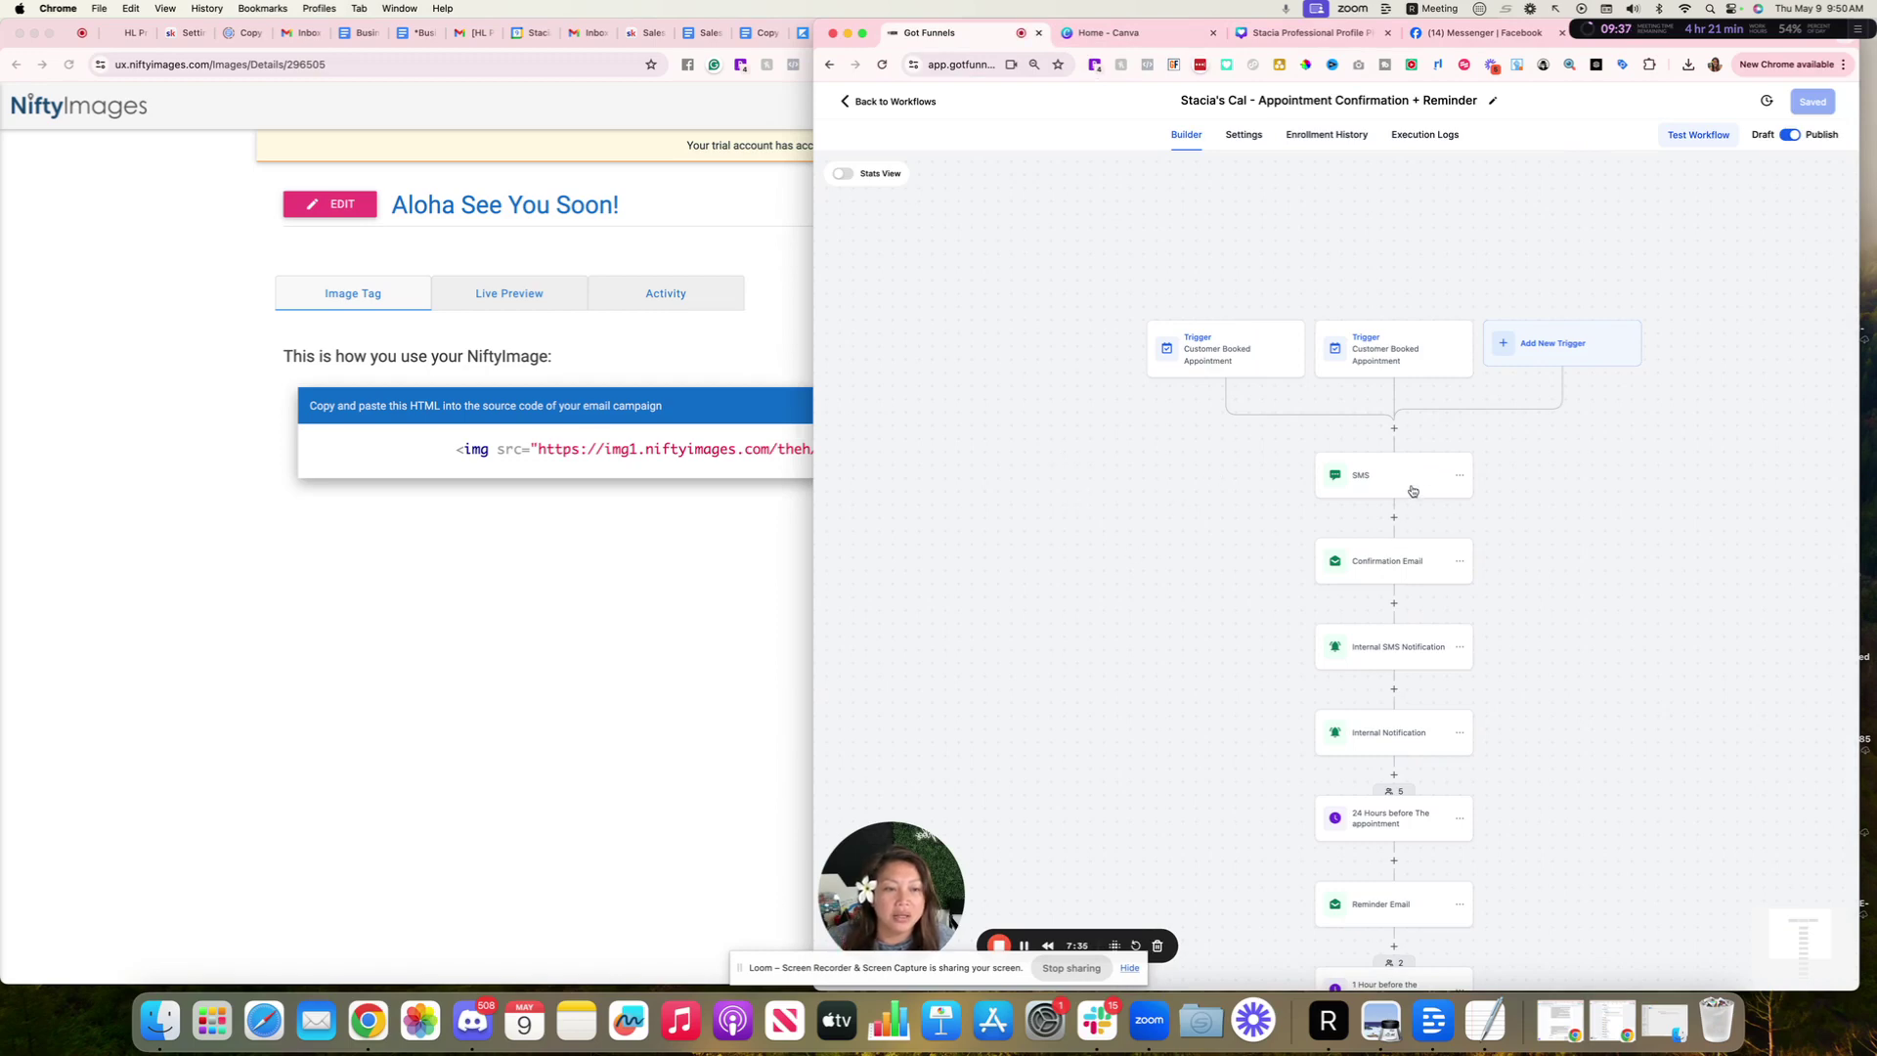
left_click(1371, 483)
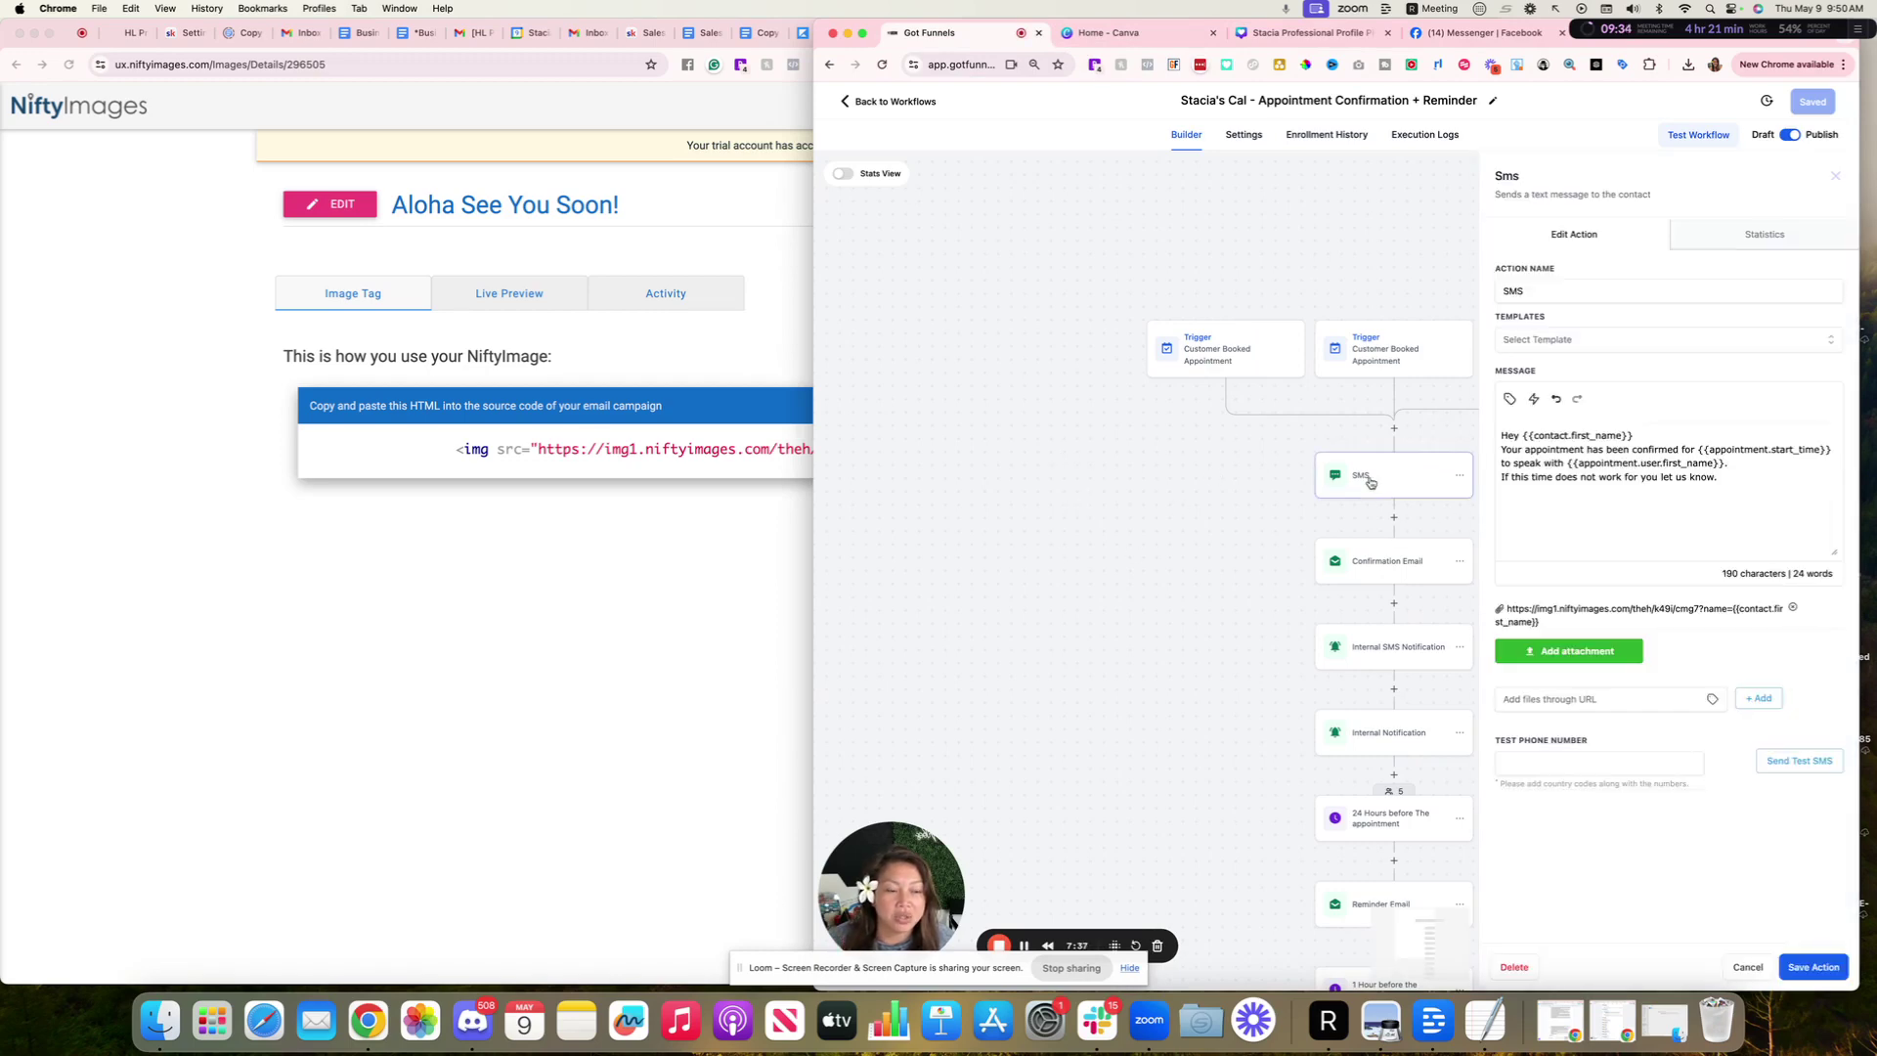
left_click(1526, 699)
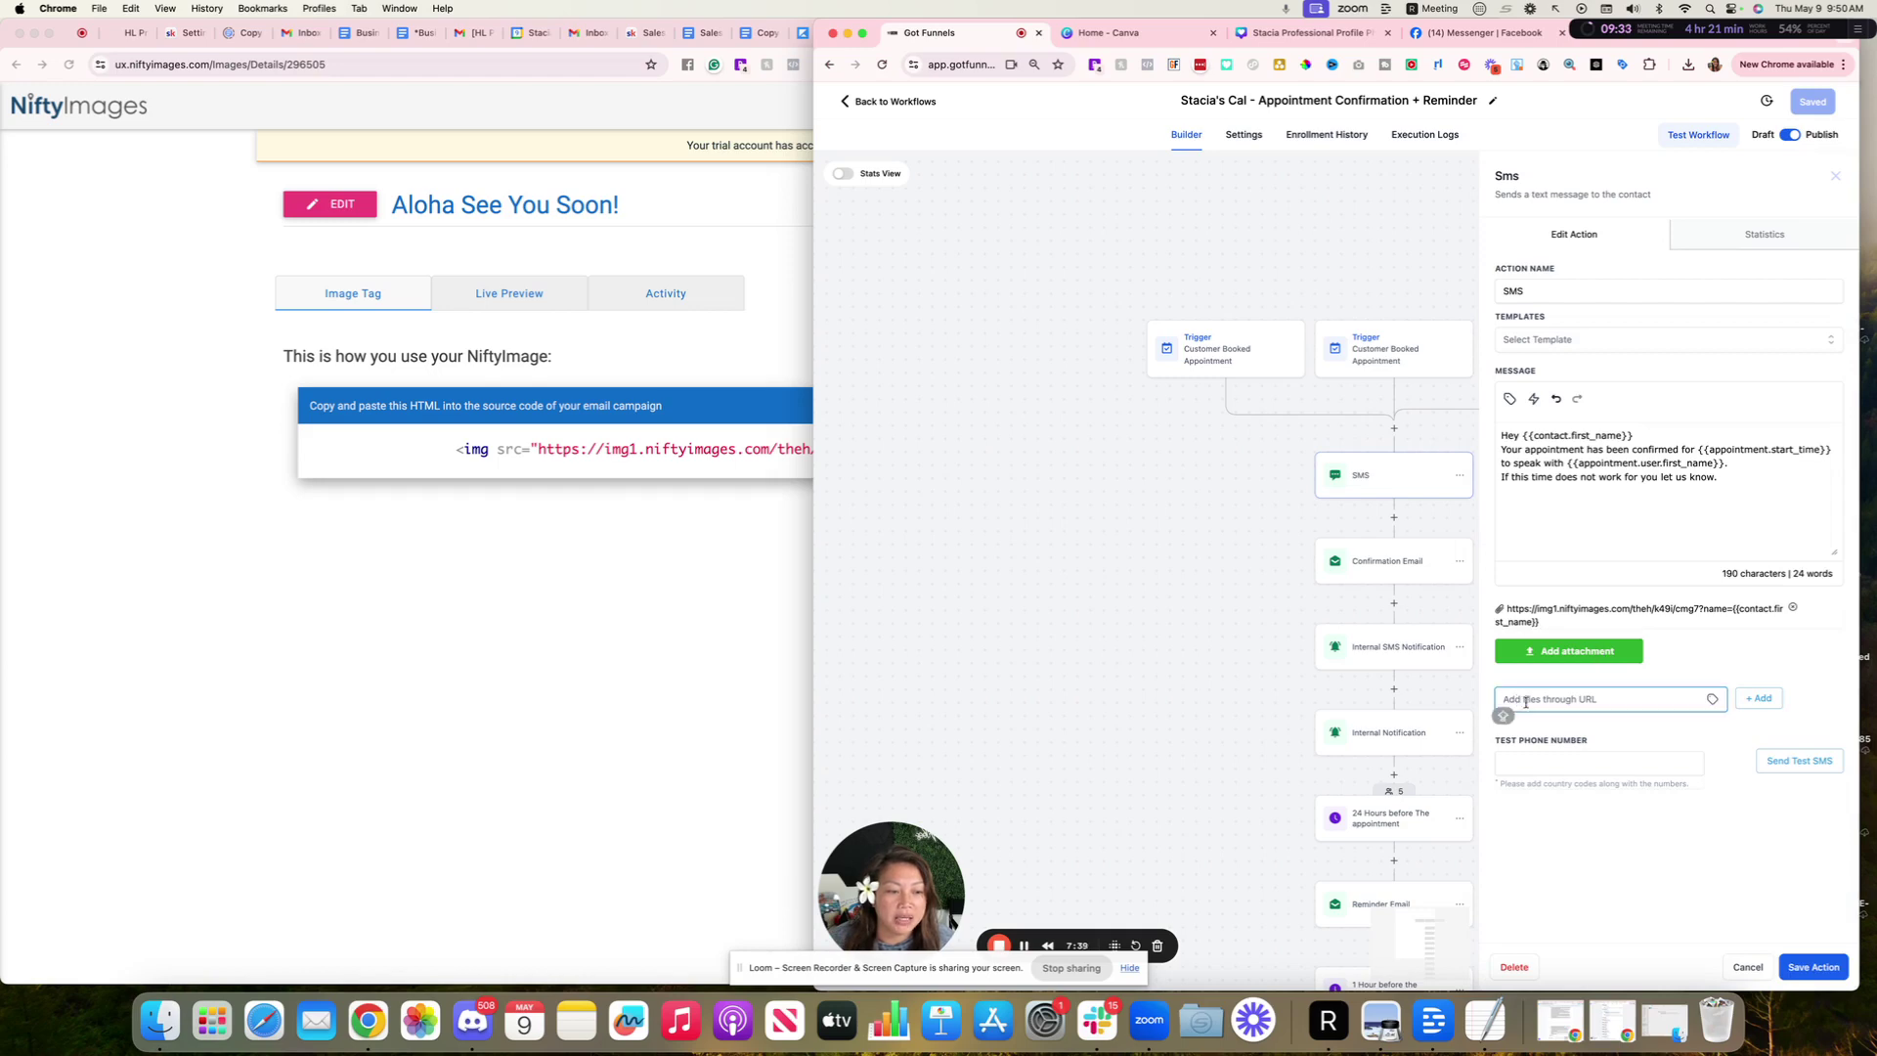
right_click(1610, 700)
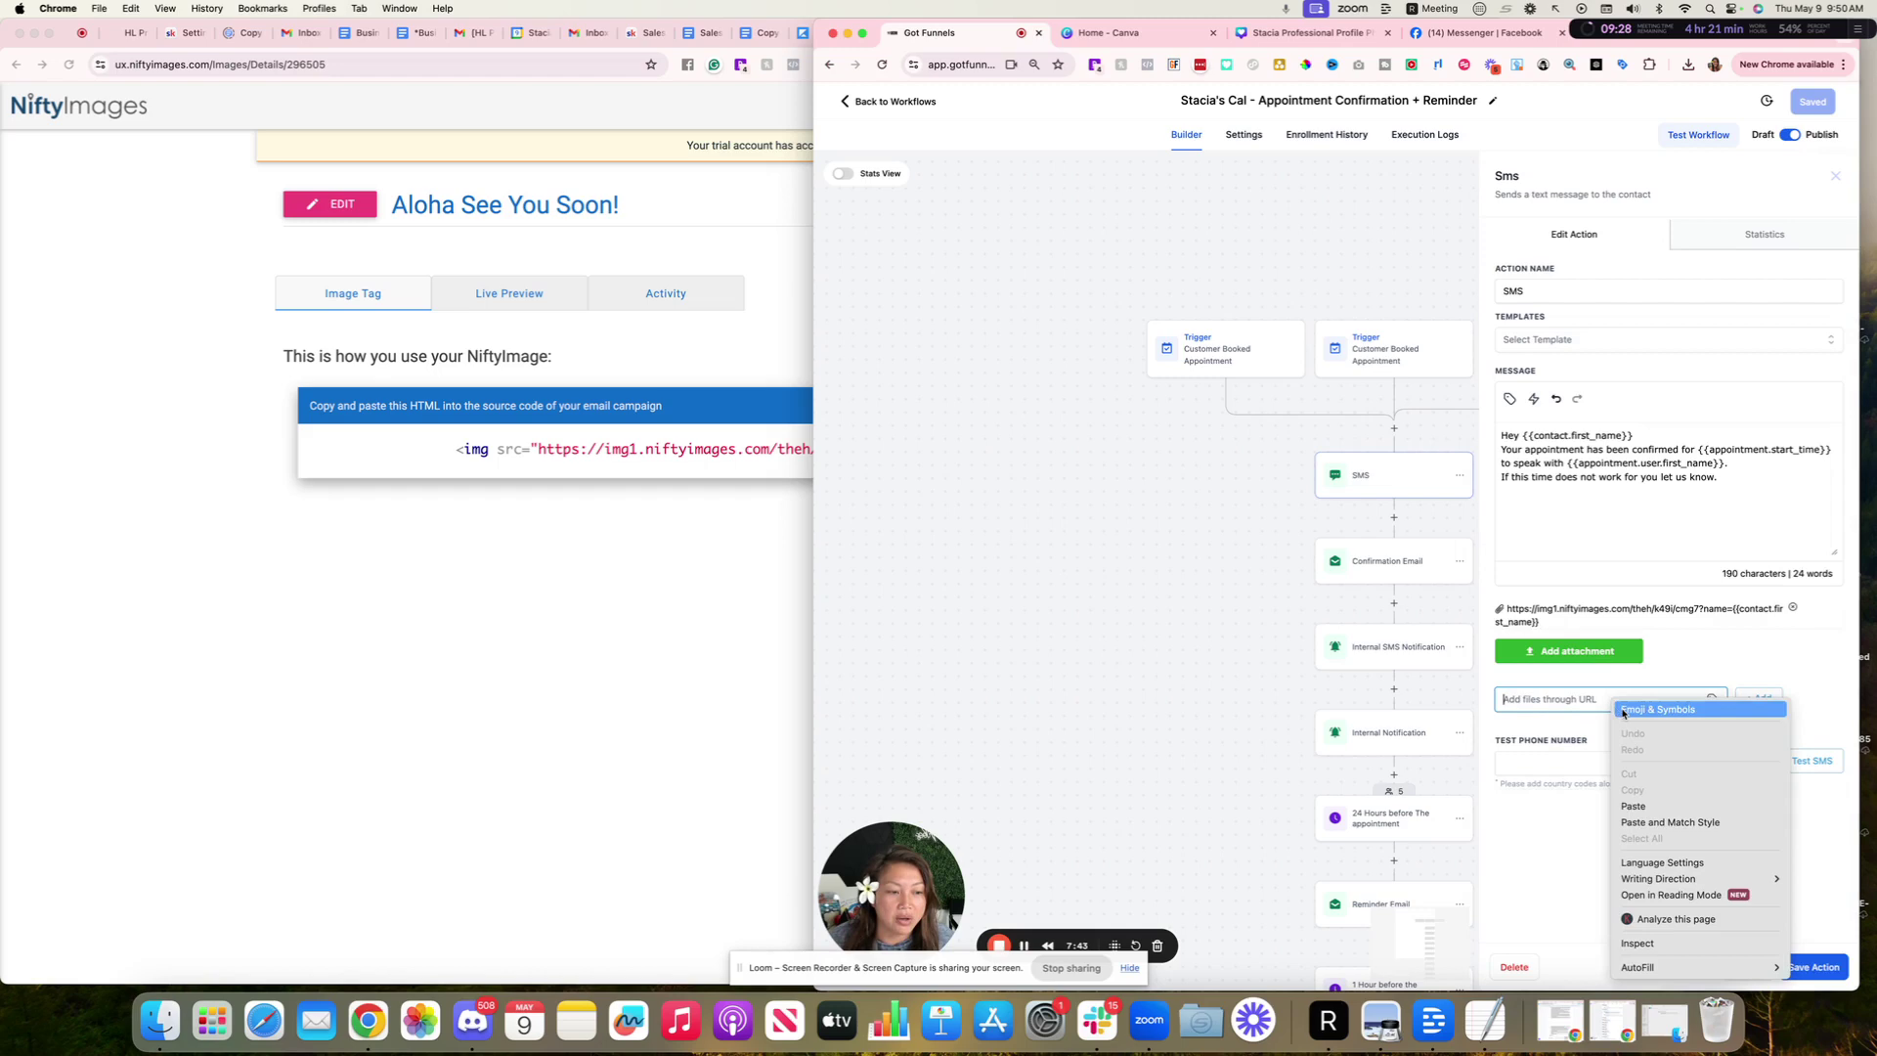
left_click(1638, 807)
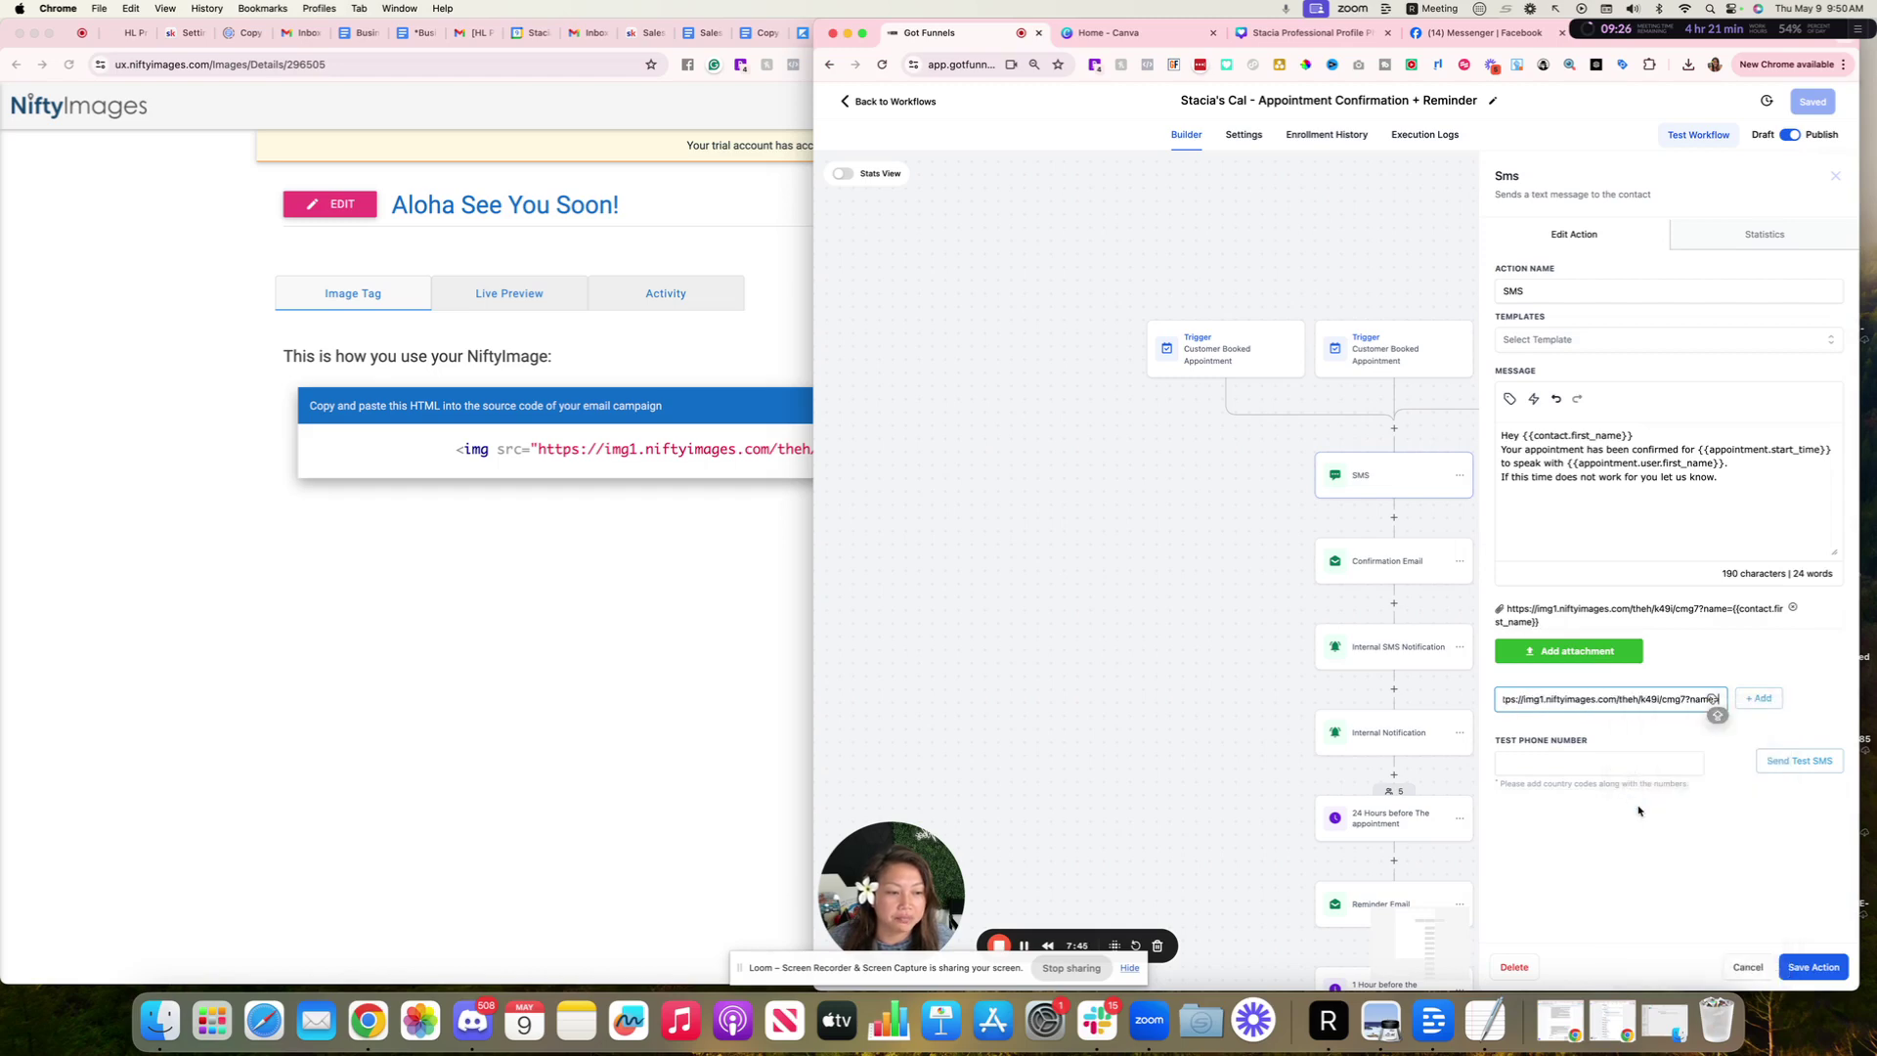
left_click(1712, 701)
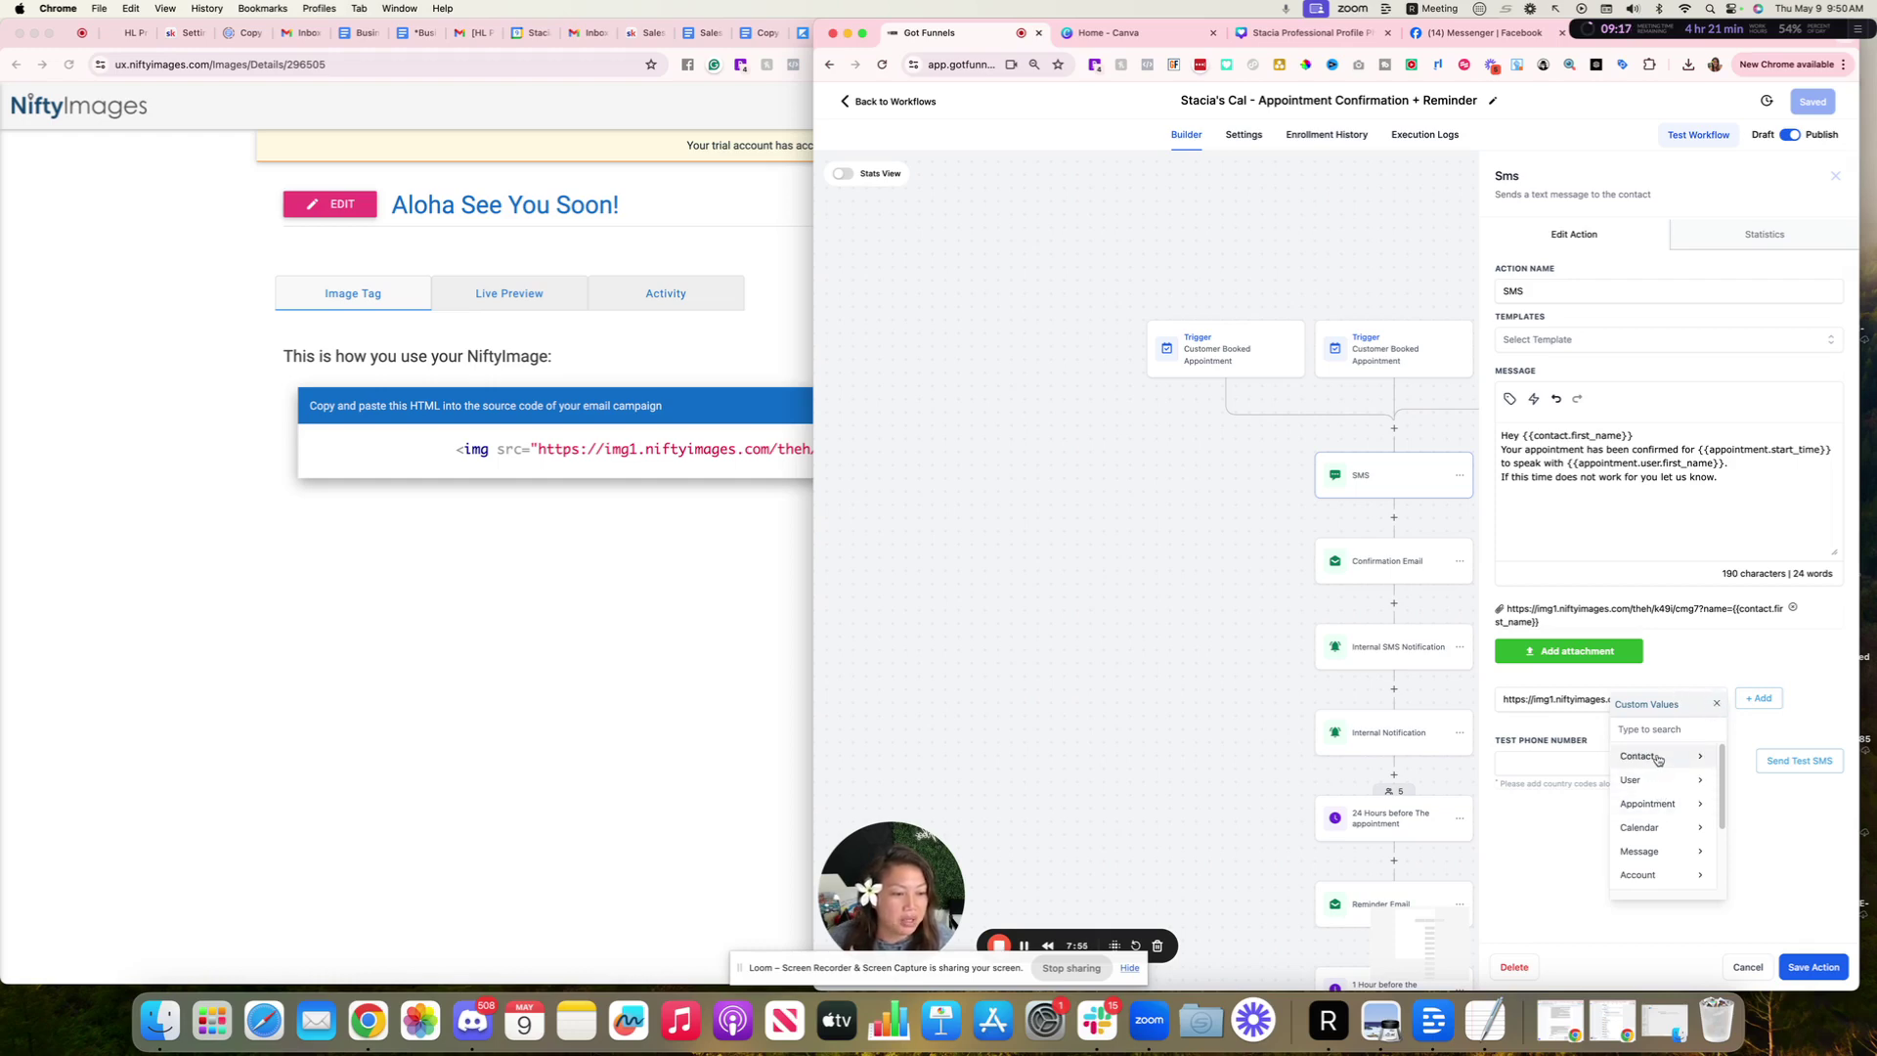
left_click(1658, 759)
left_click(1650, 781)
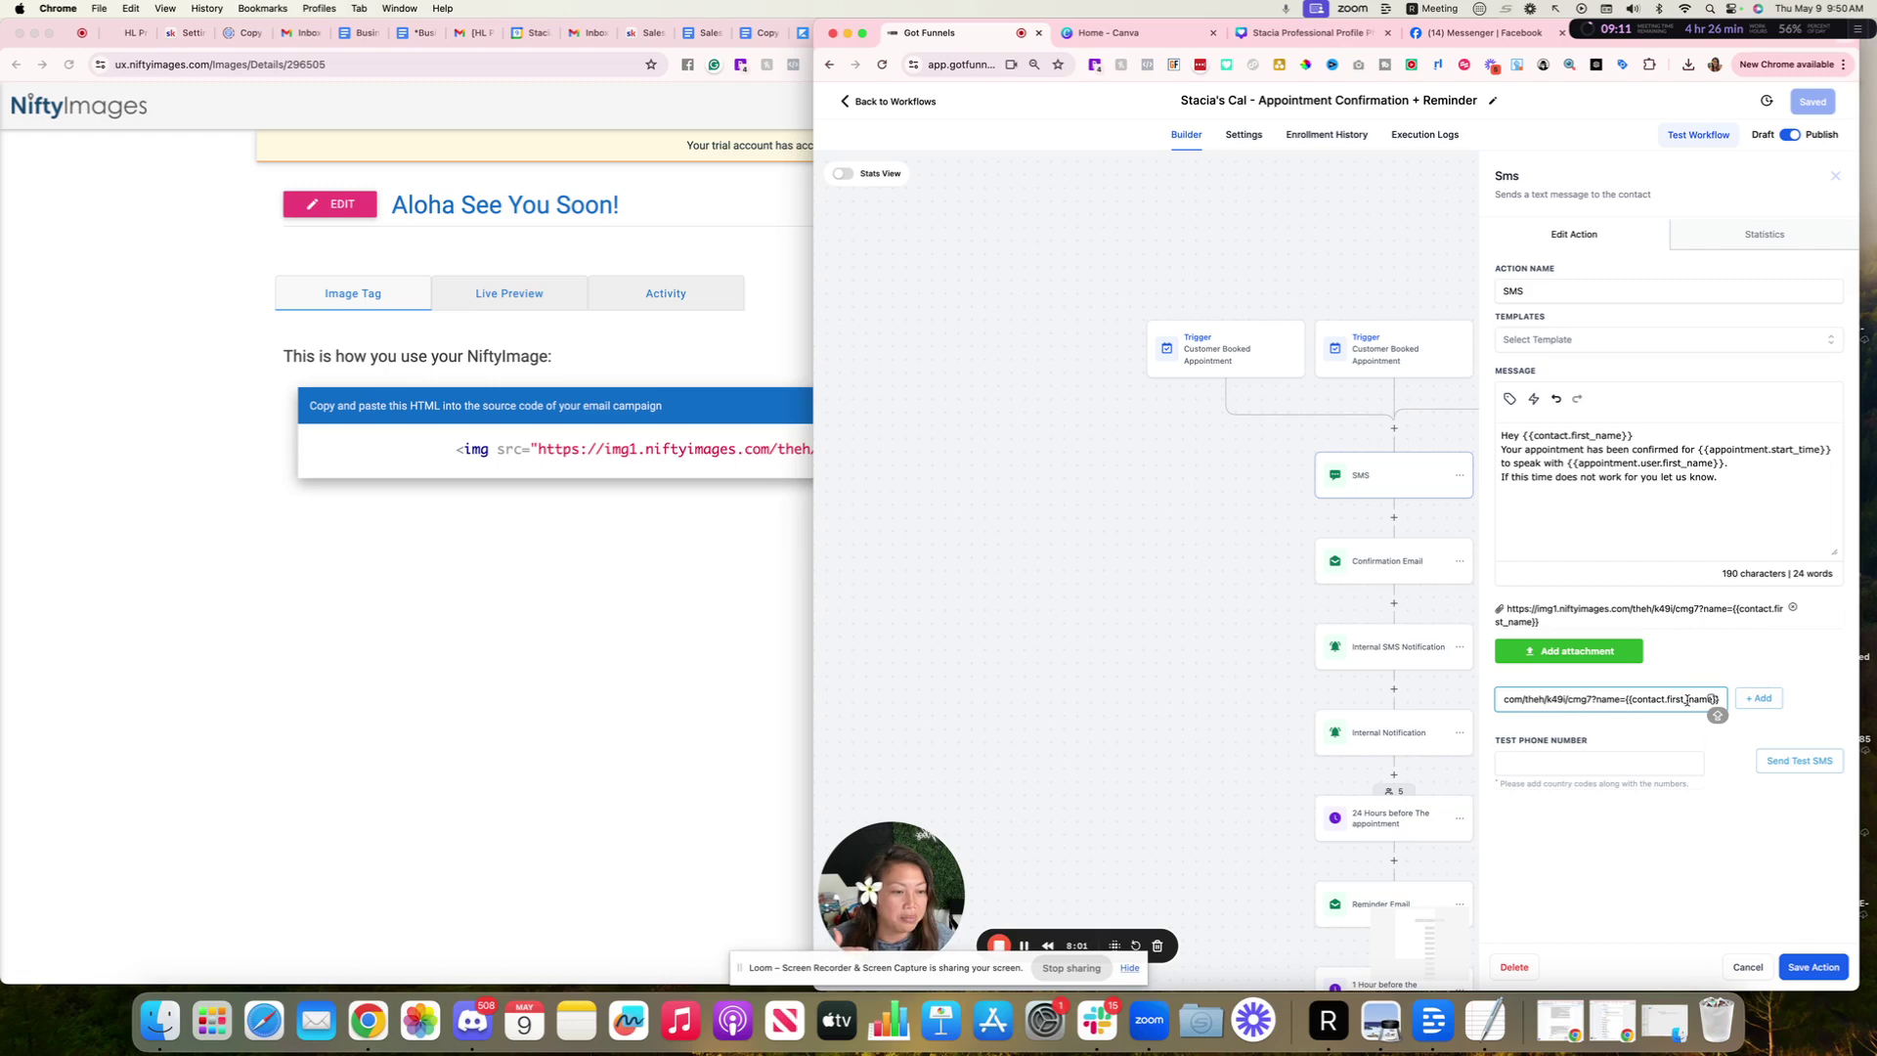
Add the URL ending name={{contact.first_name}} as another SMS attachment
left_click(1733, 608)
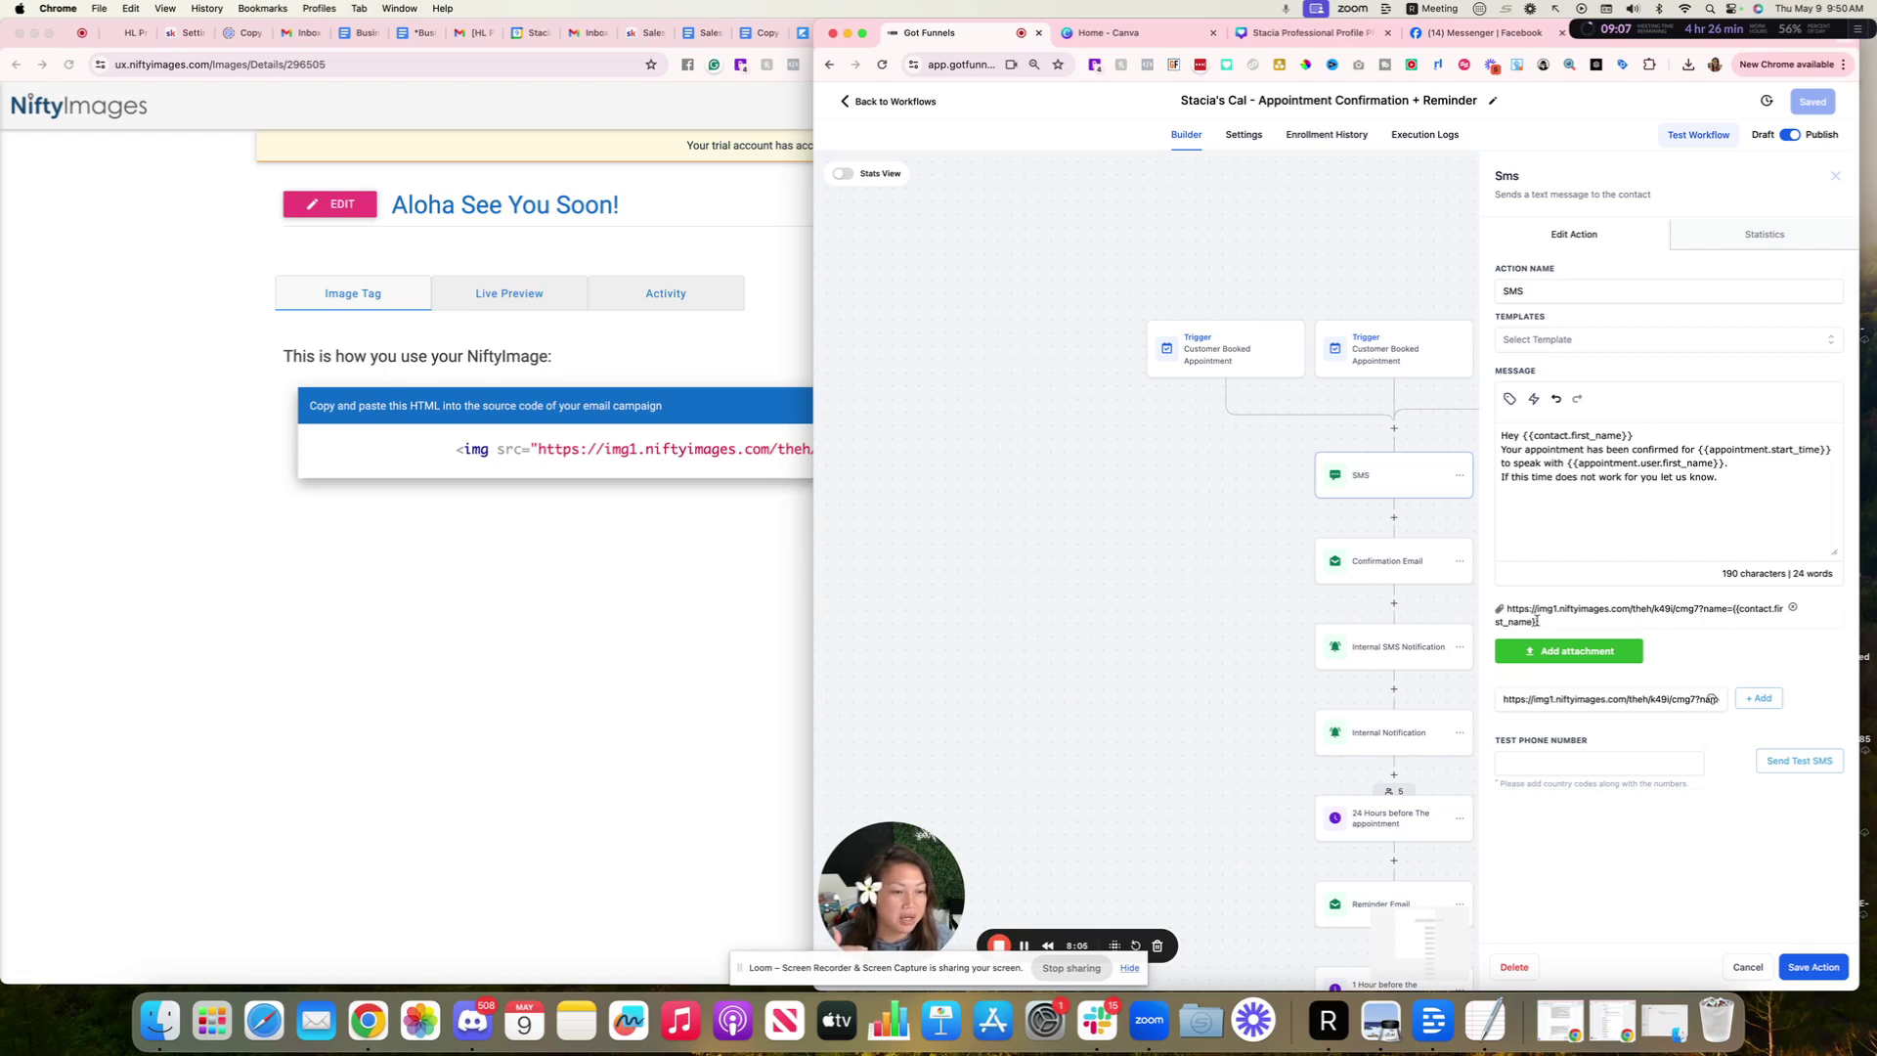
left_click_drag(1543, 626, 1508, 609)
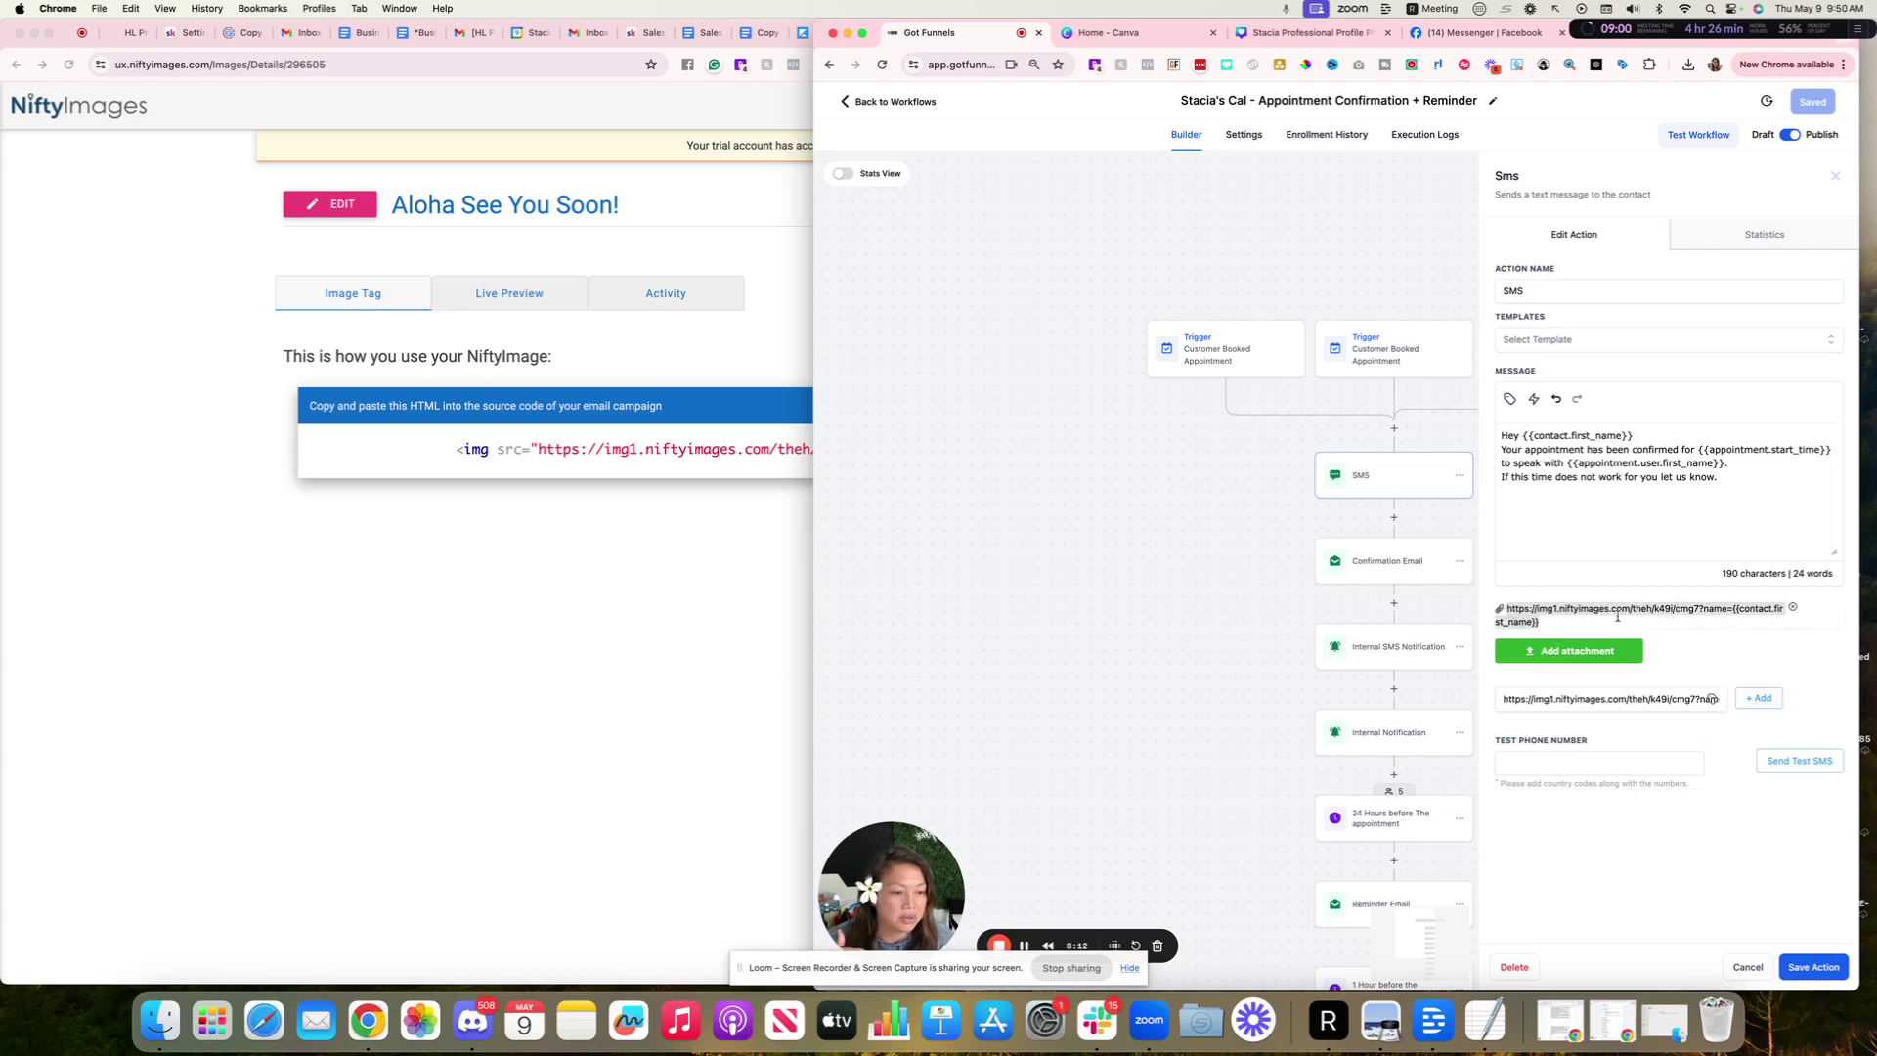
left_click(1756, 700)
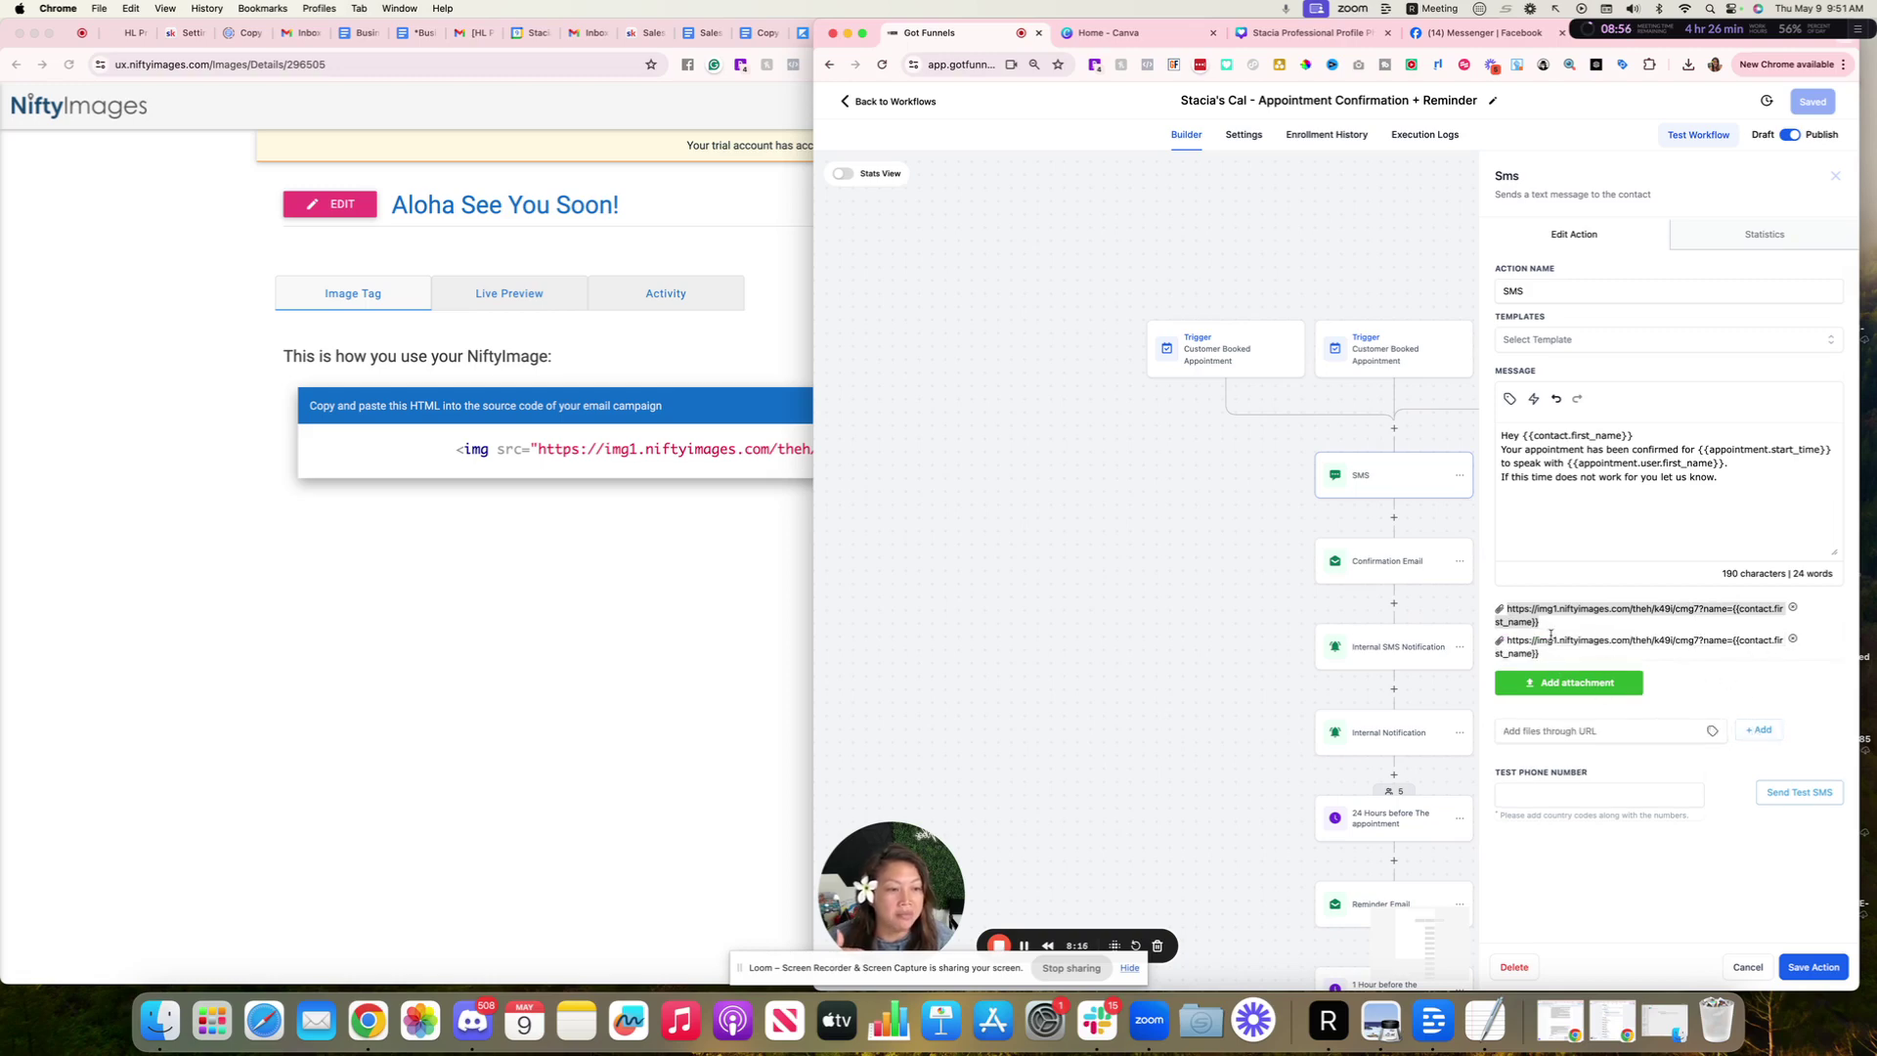
left_click(1527, 617)
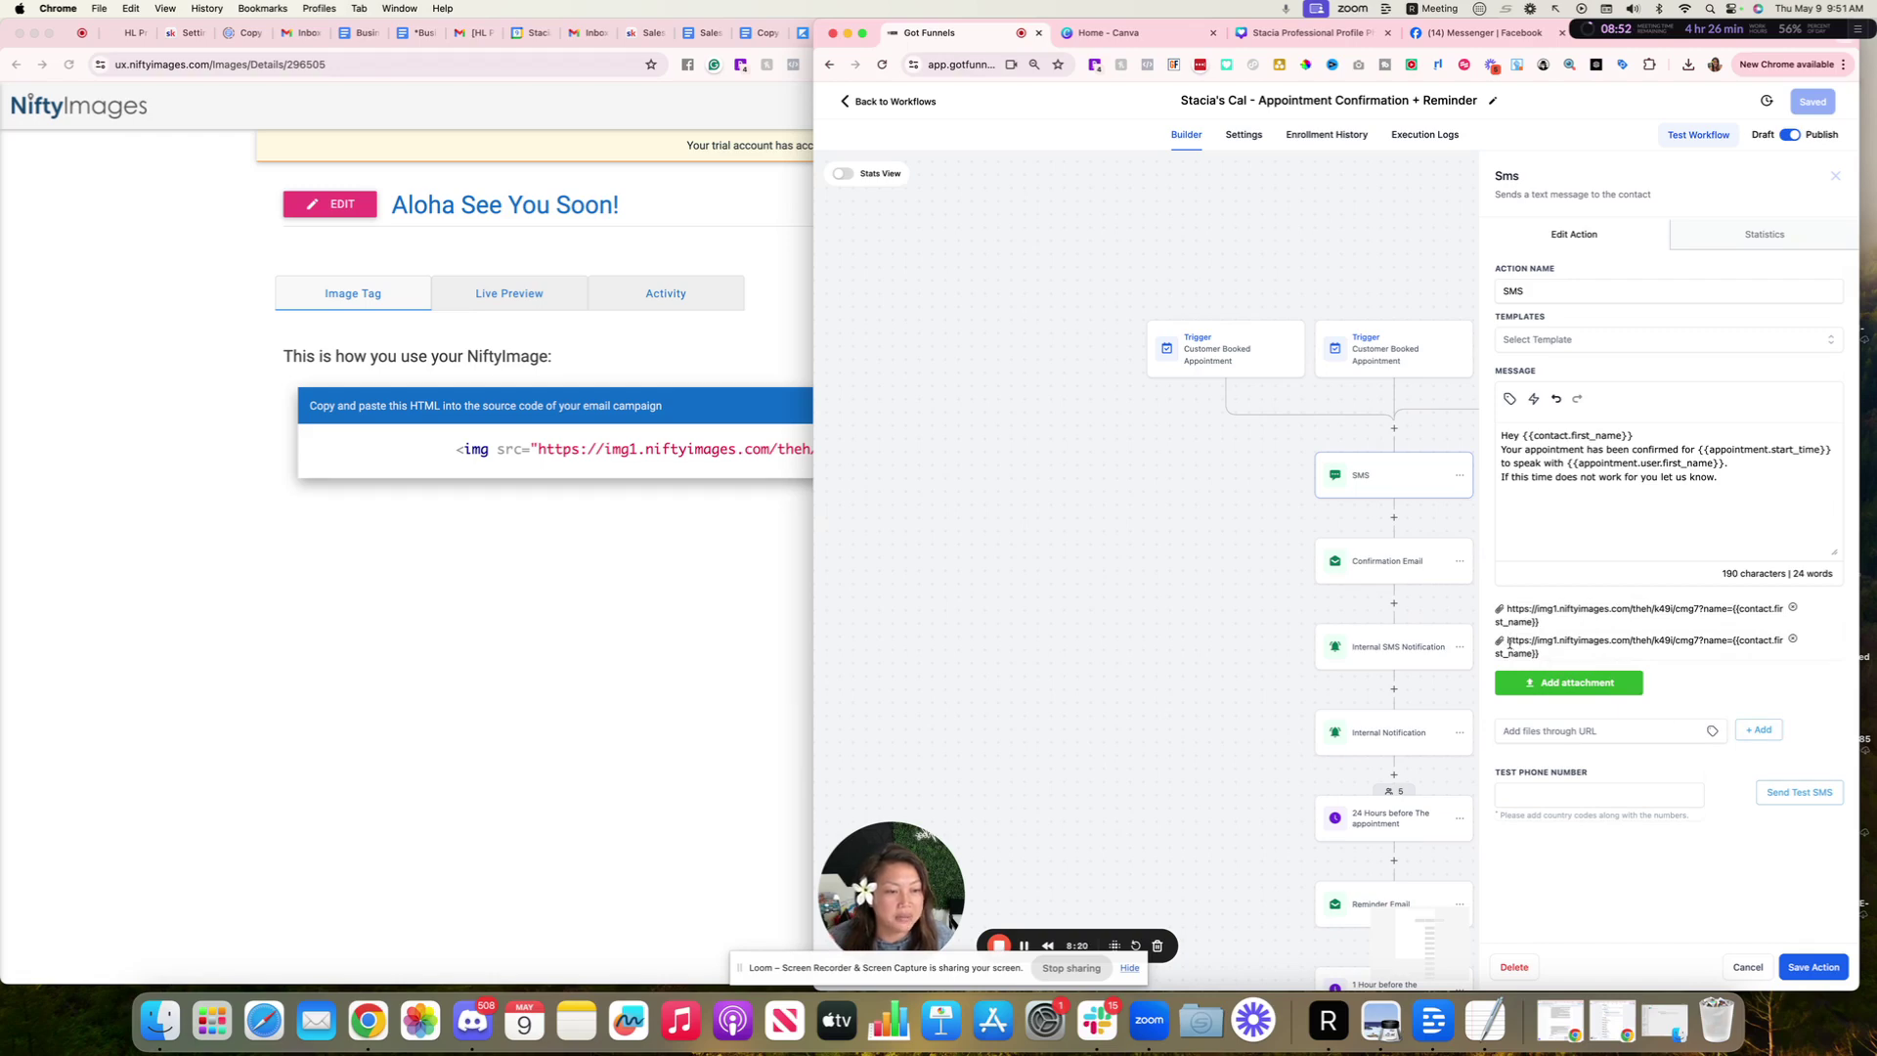
left_click(553, 635)
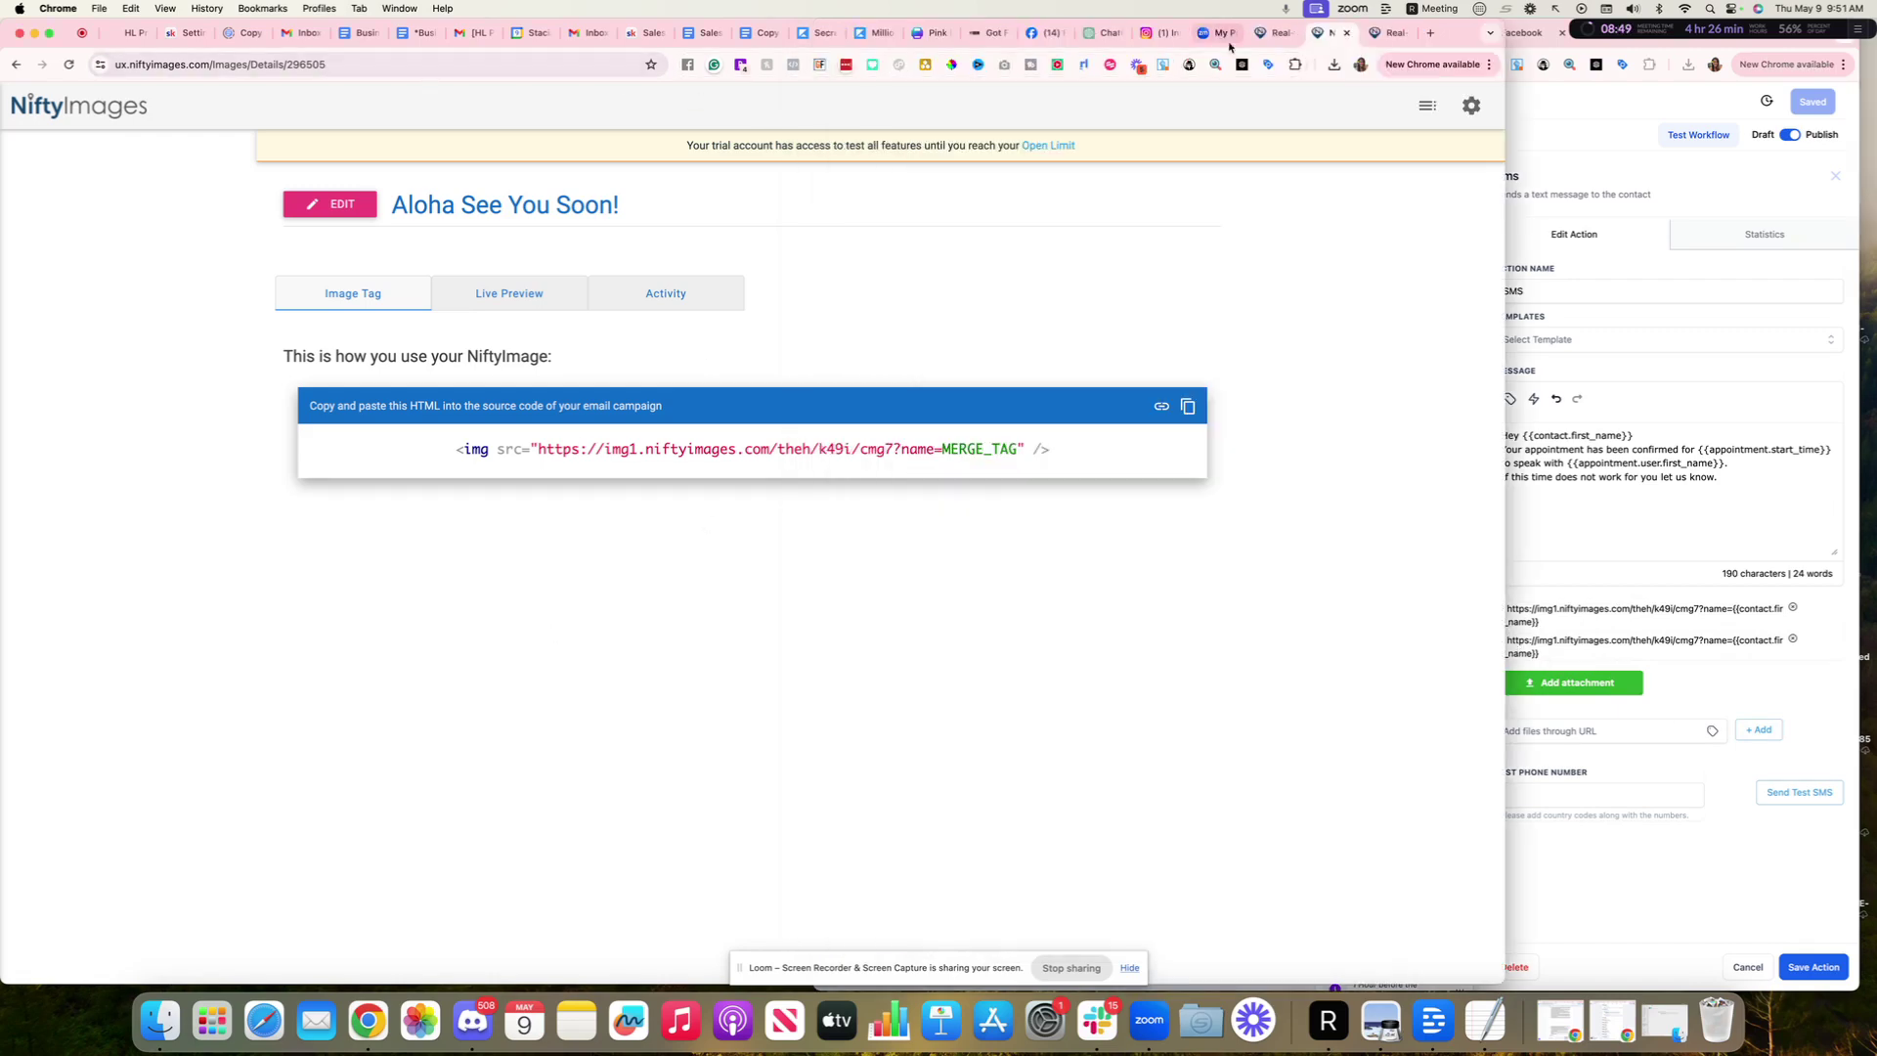
Load the pasted NiftyImages URL with the {{contact.first_name}} tag in a new Chrome tab
left_click(1432, 36)
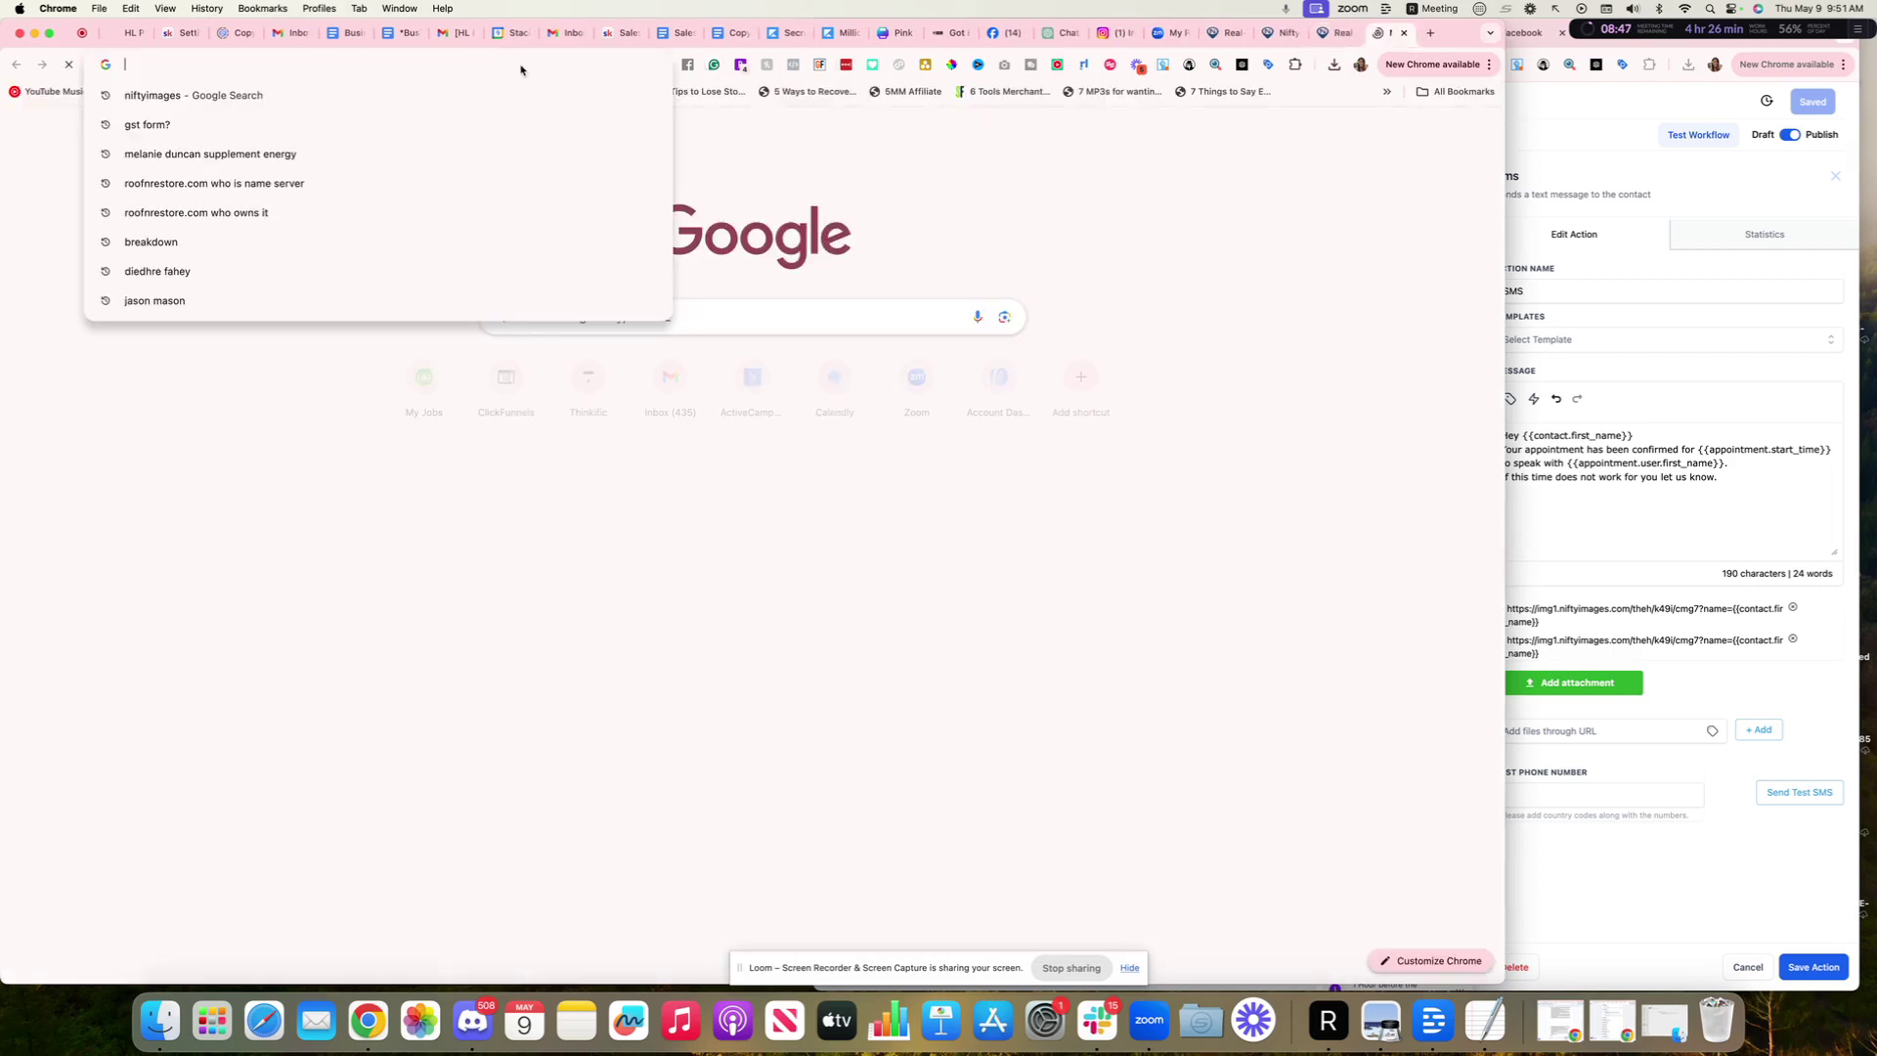
type("https://img1.niftyimages.com/theh/k49i/cmg7?name={{contact.first_name}}")
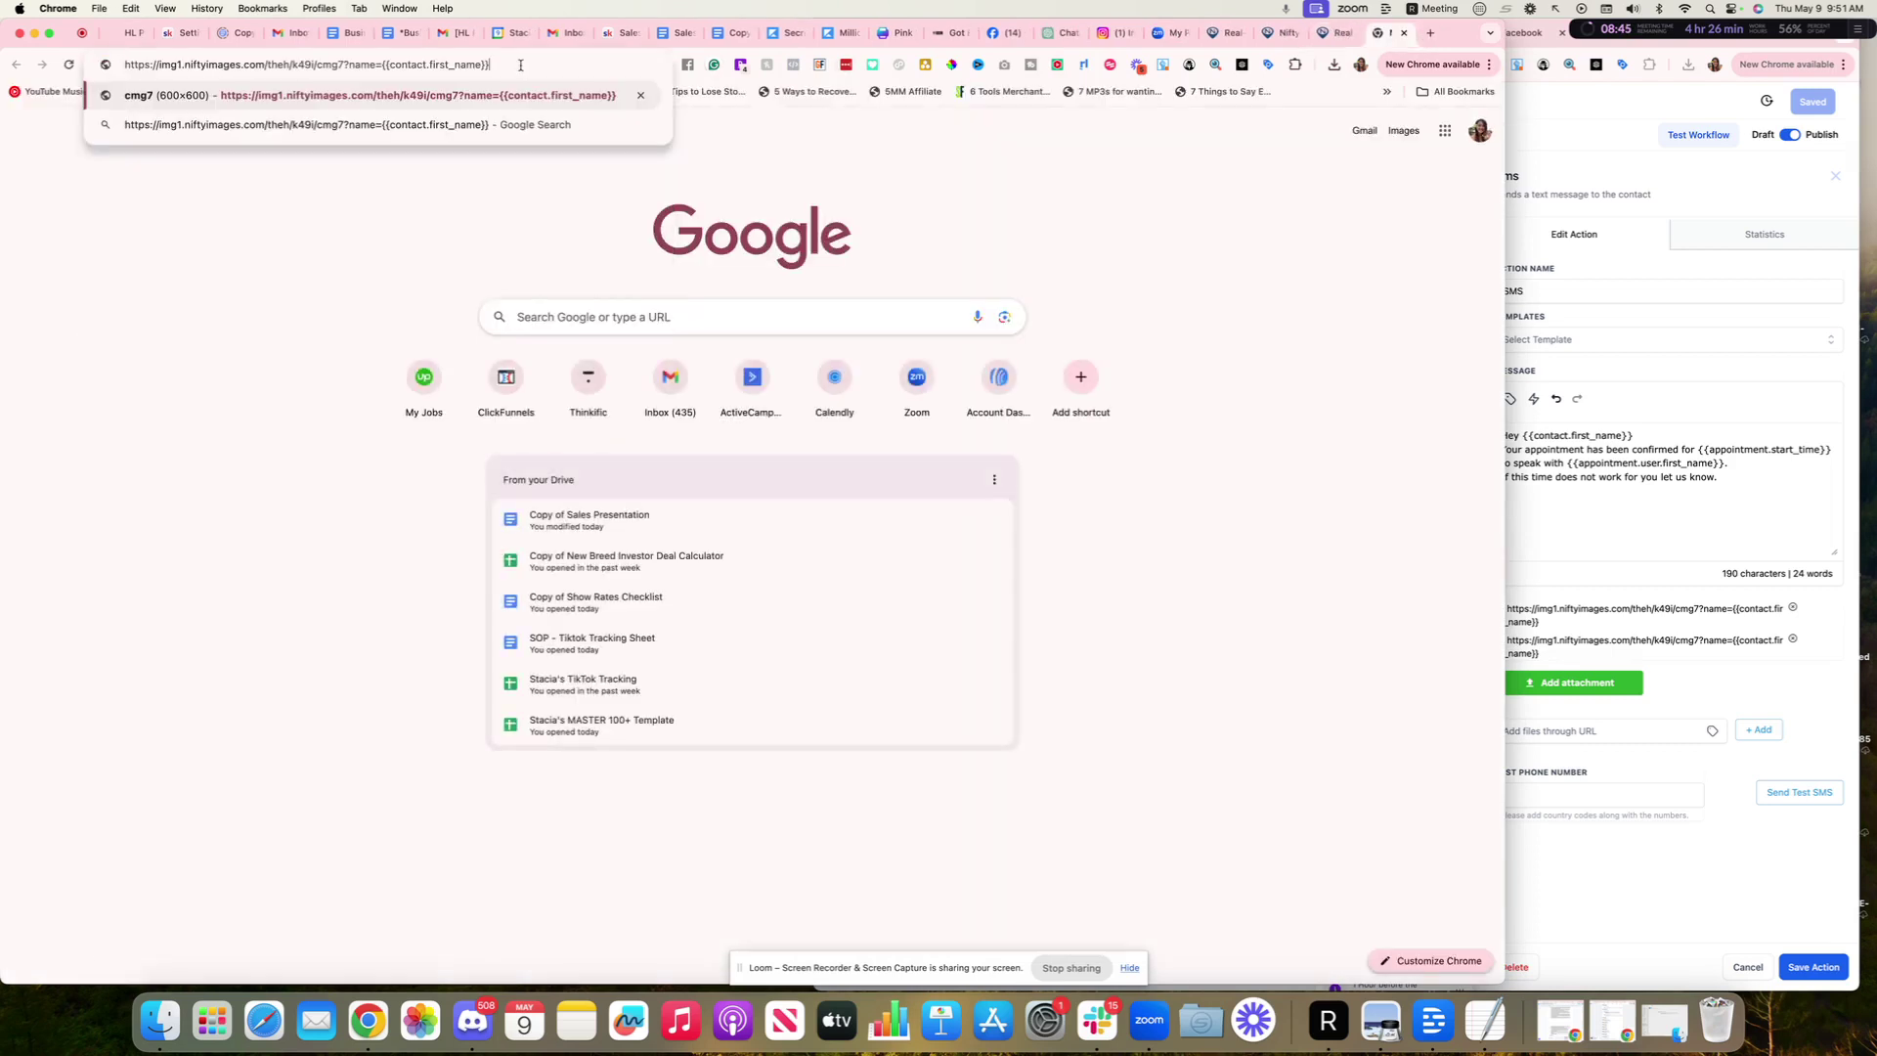
key("Return")
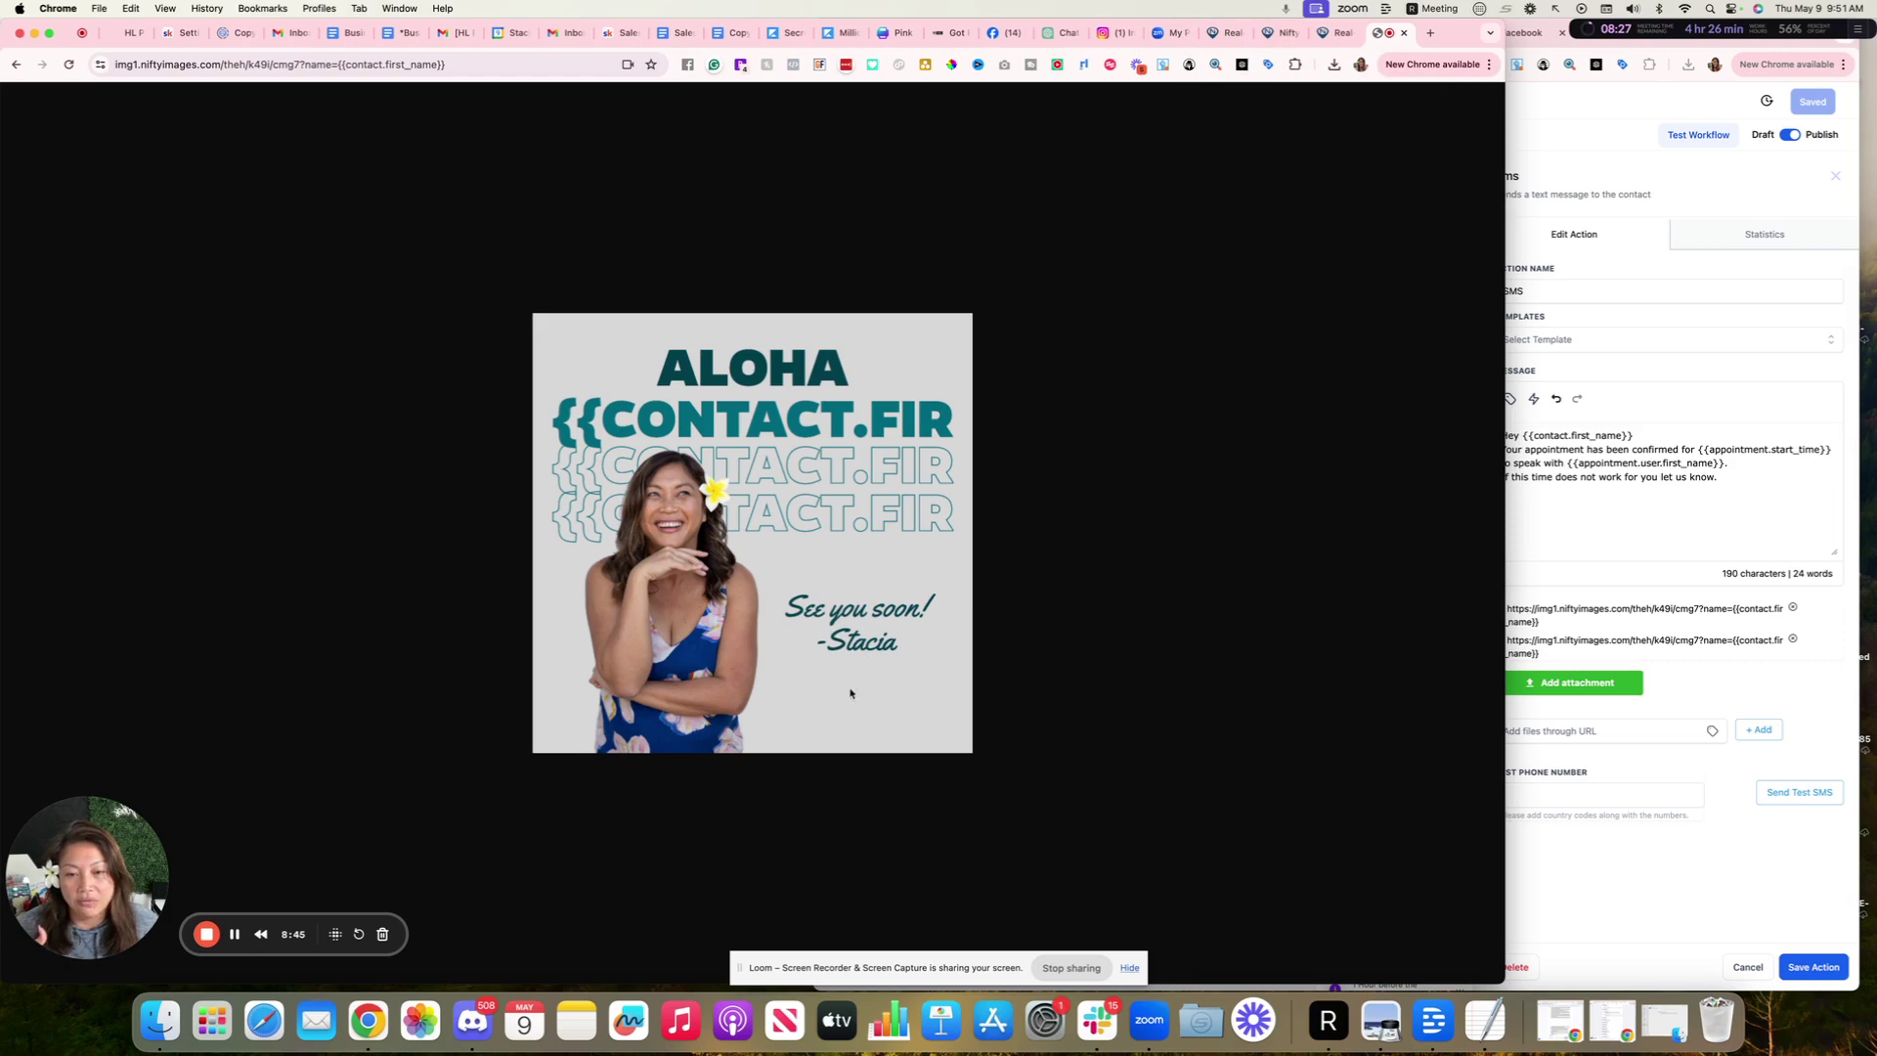
Open the Aloha See You Soon! design in the NiftyImages Studio editor
left_click(1332, 35)
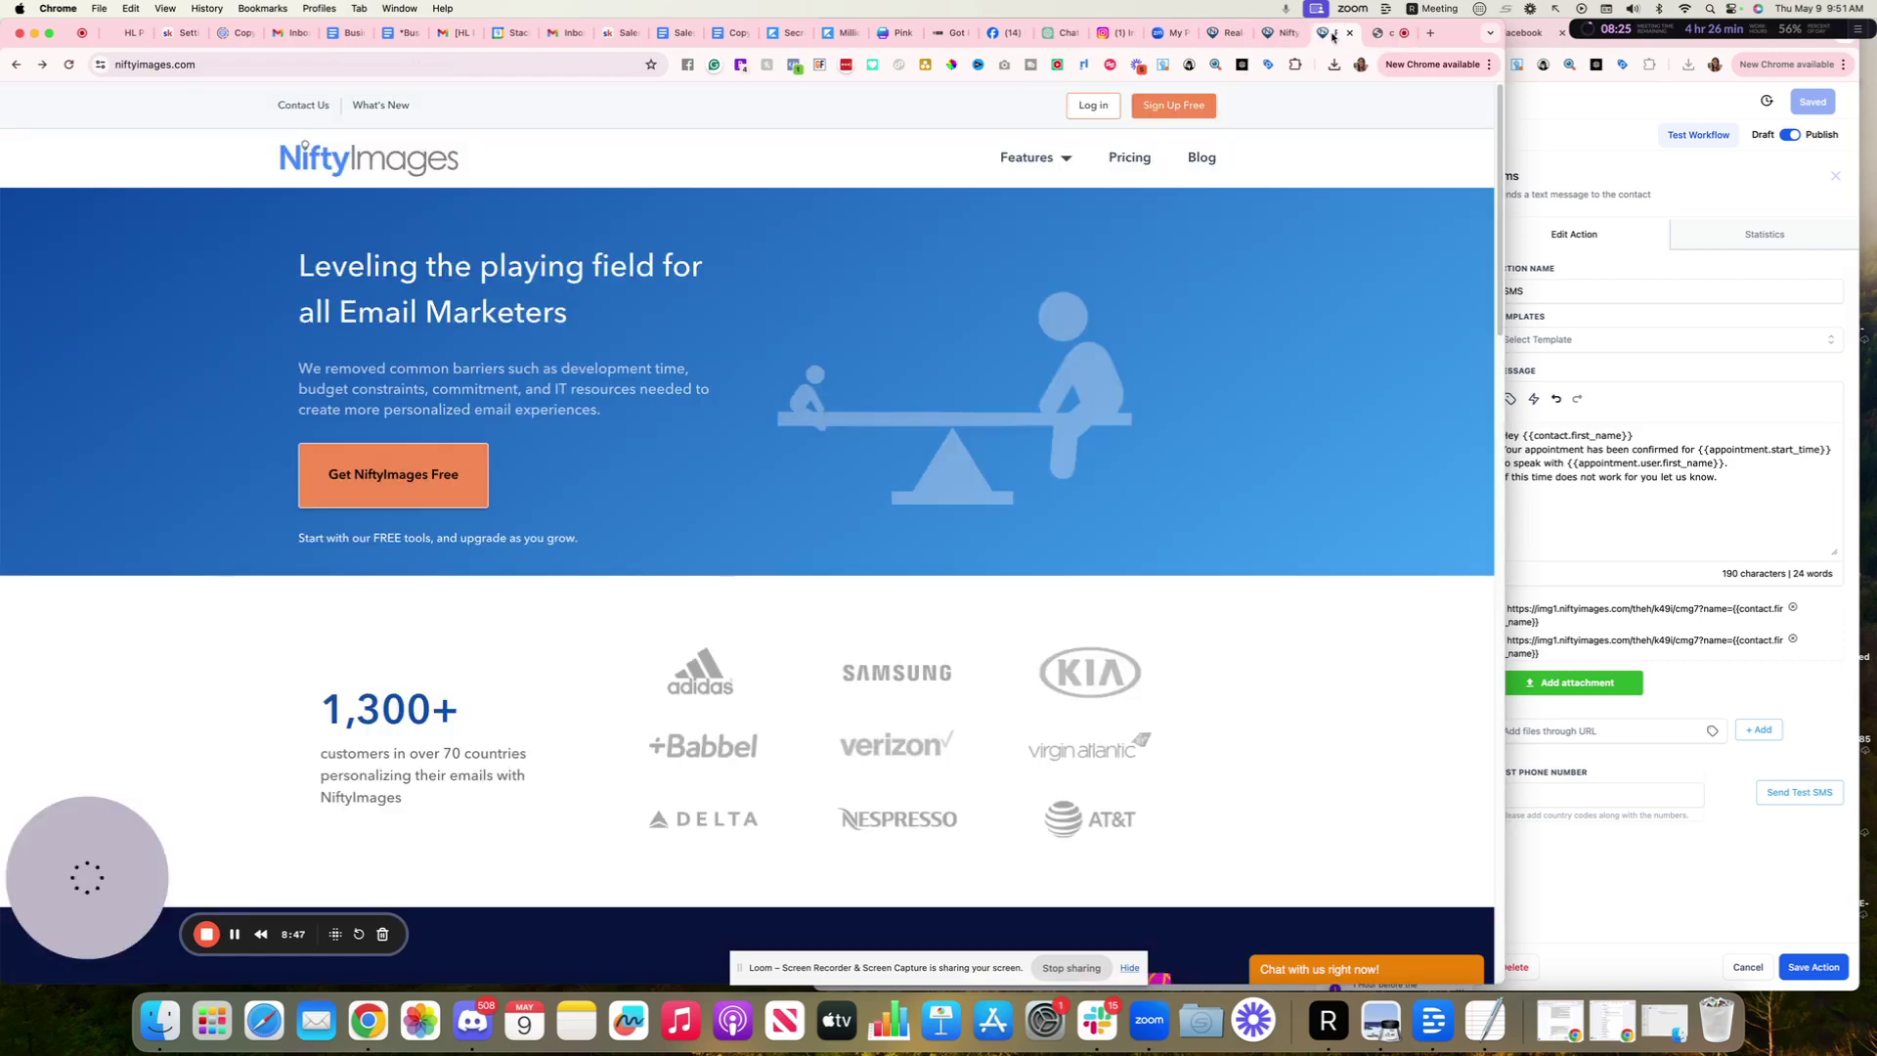
left_click(1275, 33)
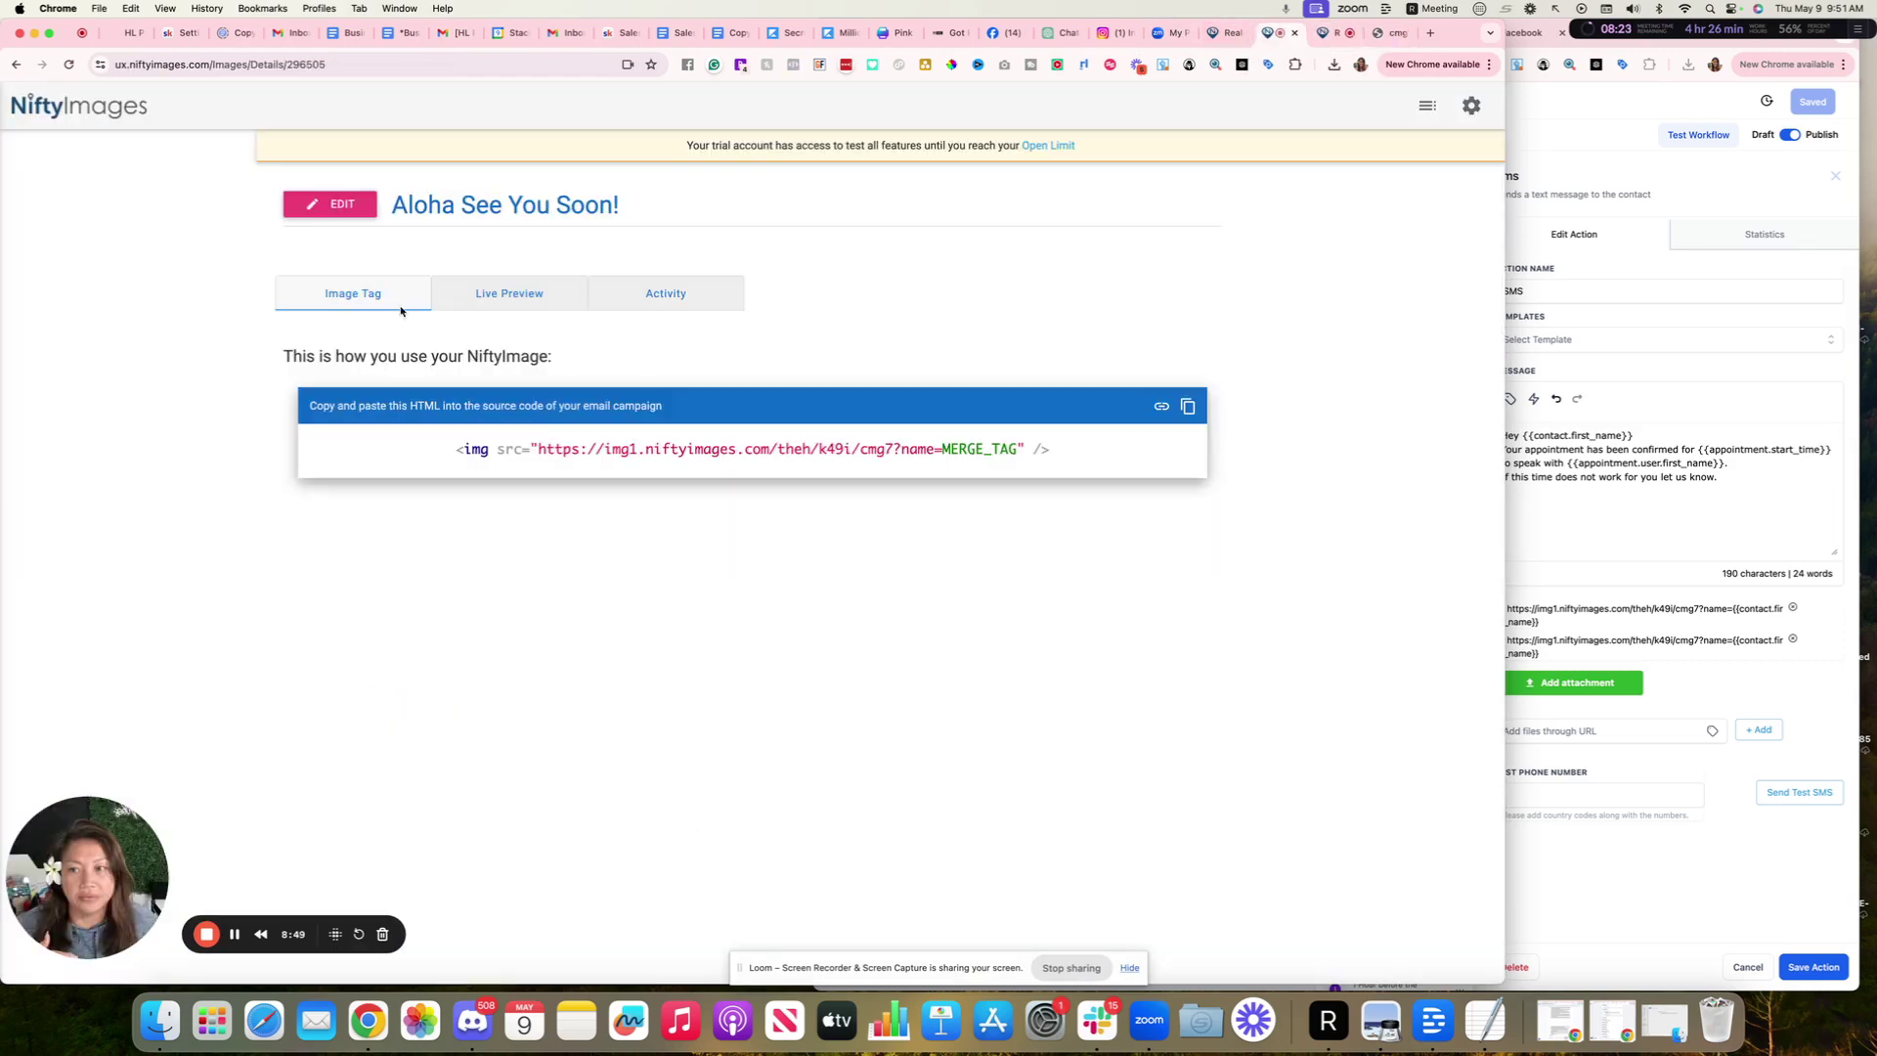
left_click(343, 207)
left_click(335, 239)
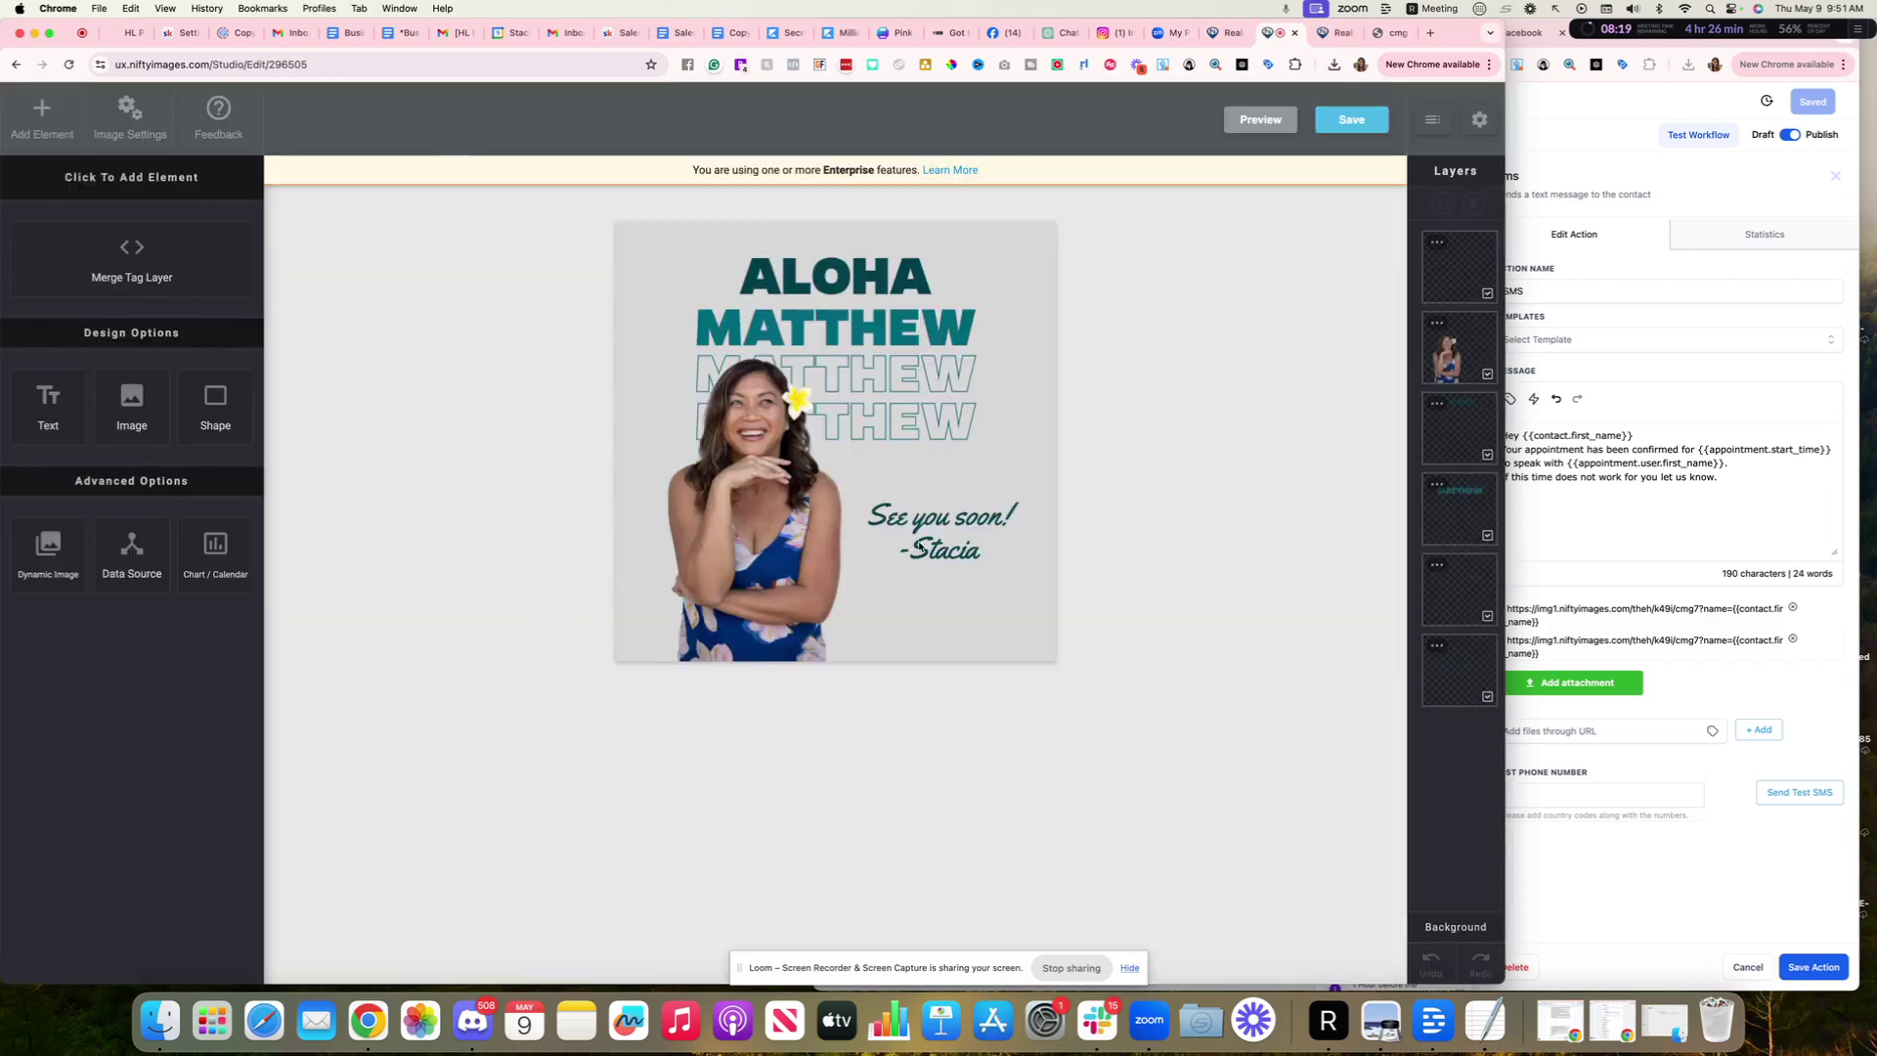
Start adding an image element to the design from Add Element
left_click(950, 520)
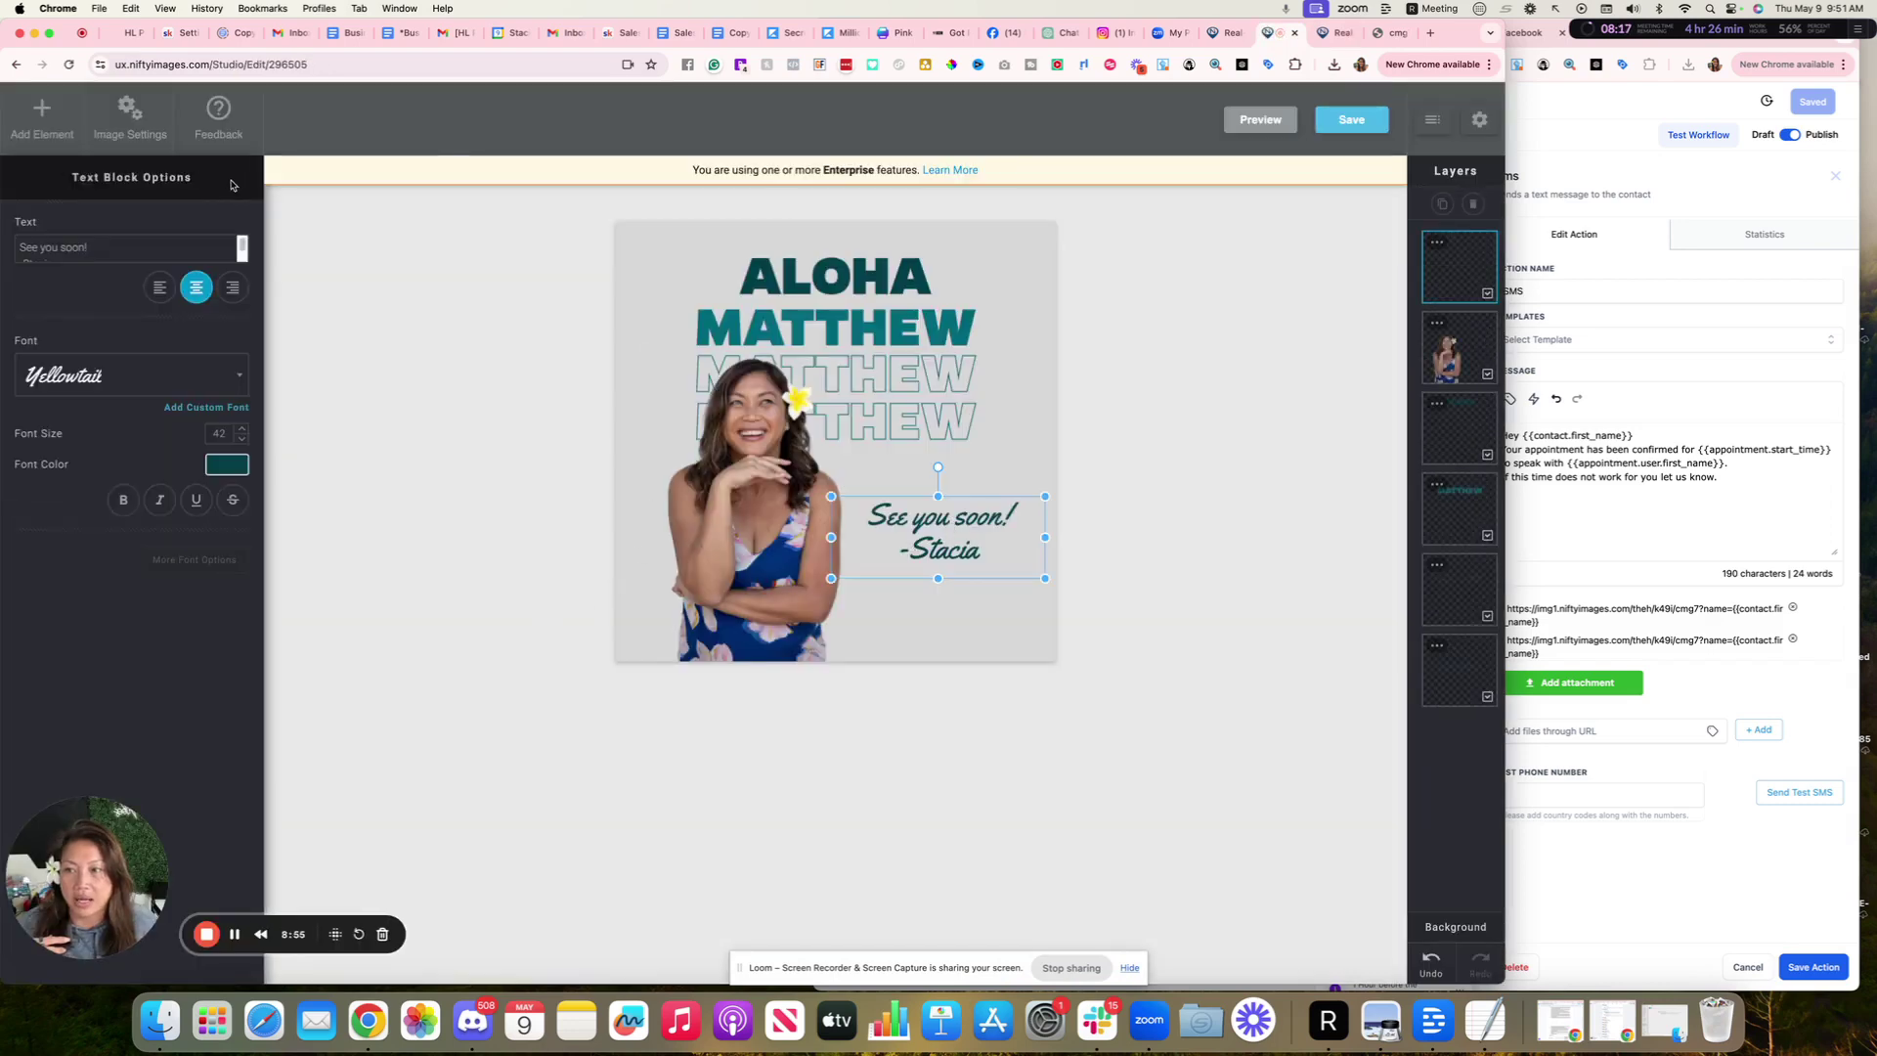
left_click(41, 116)
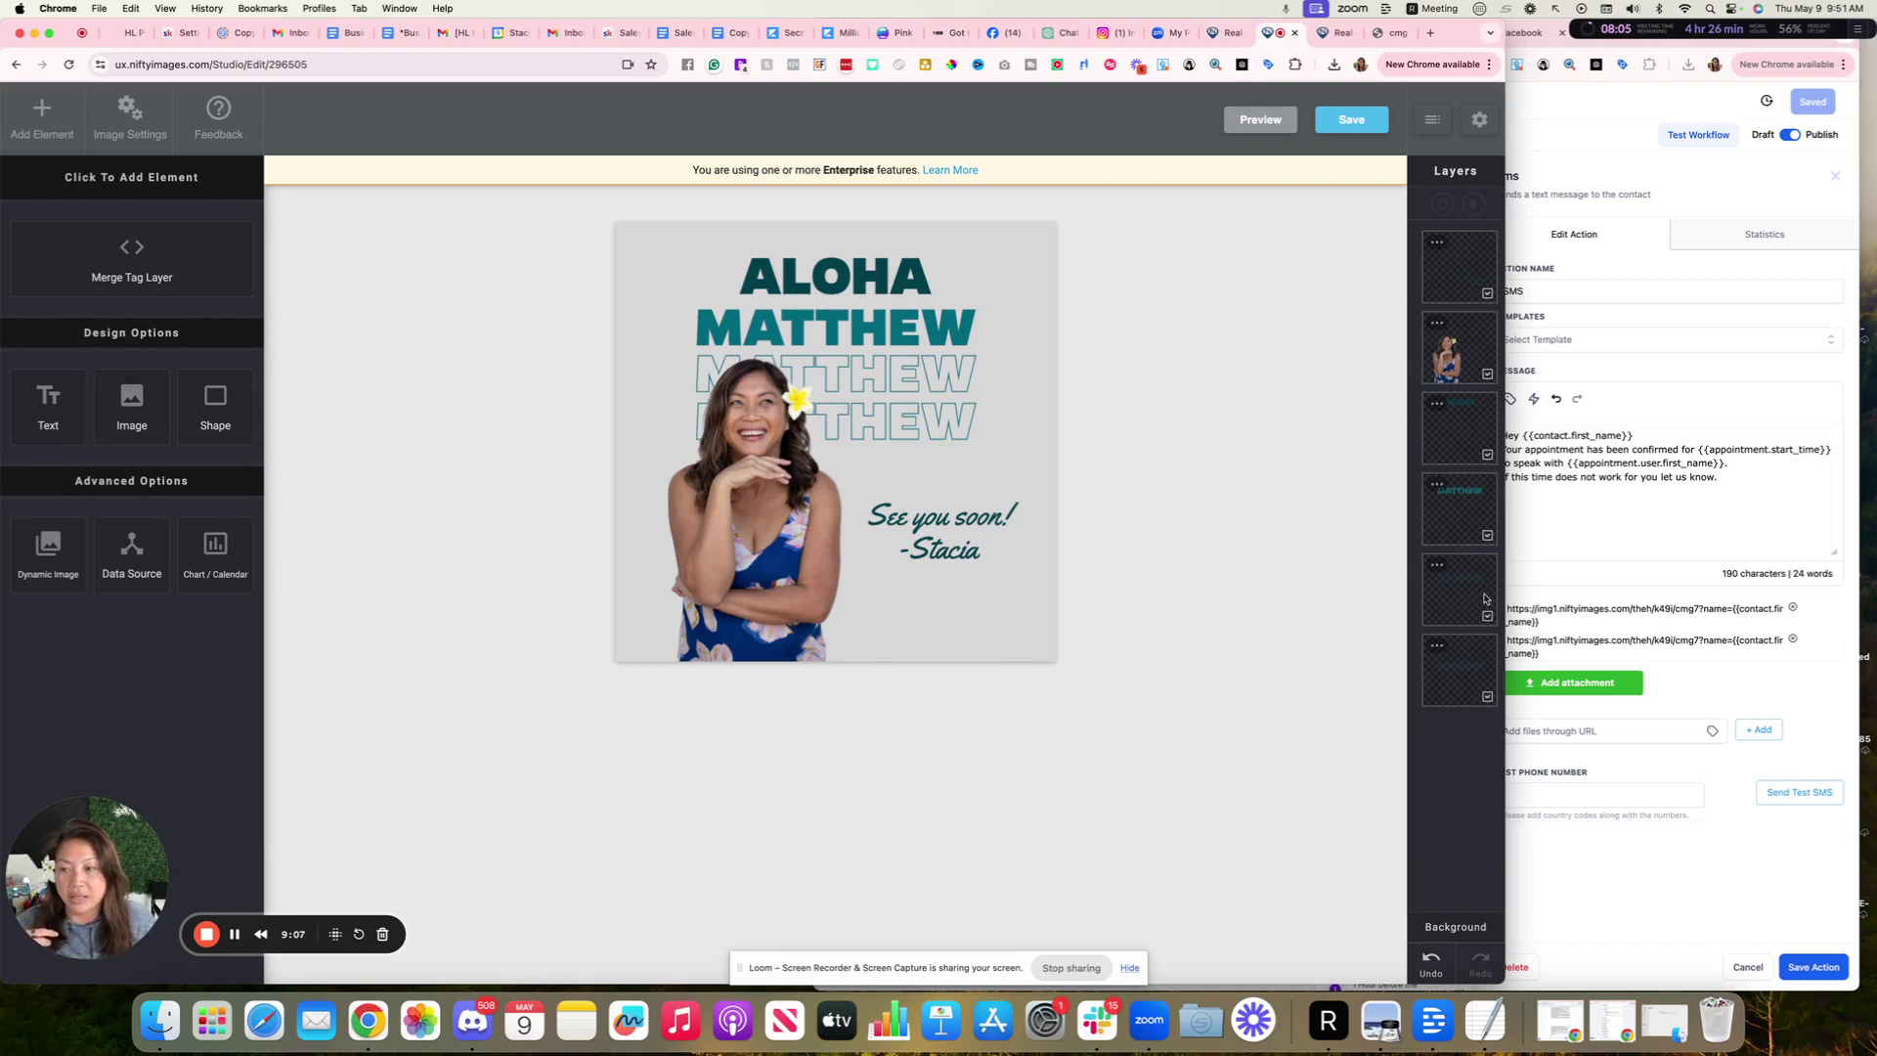
left_click(122, 408)
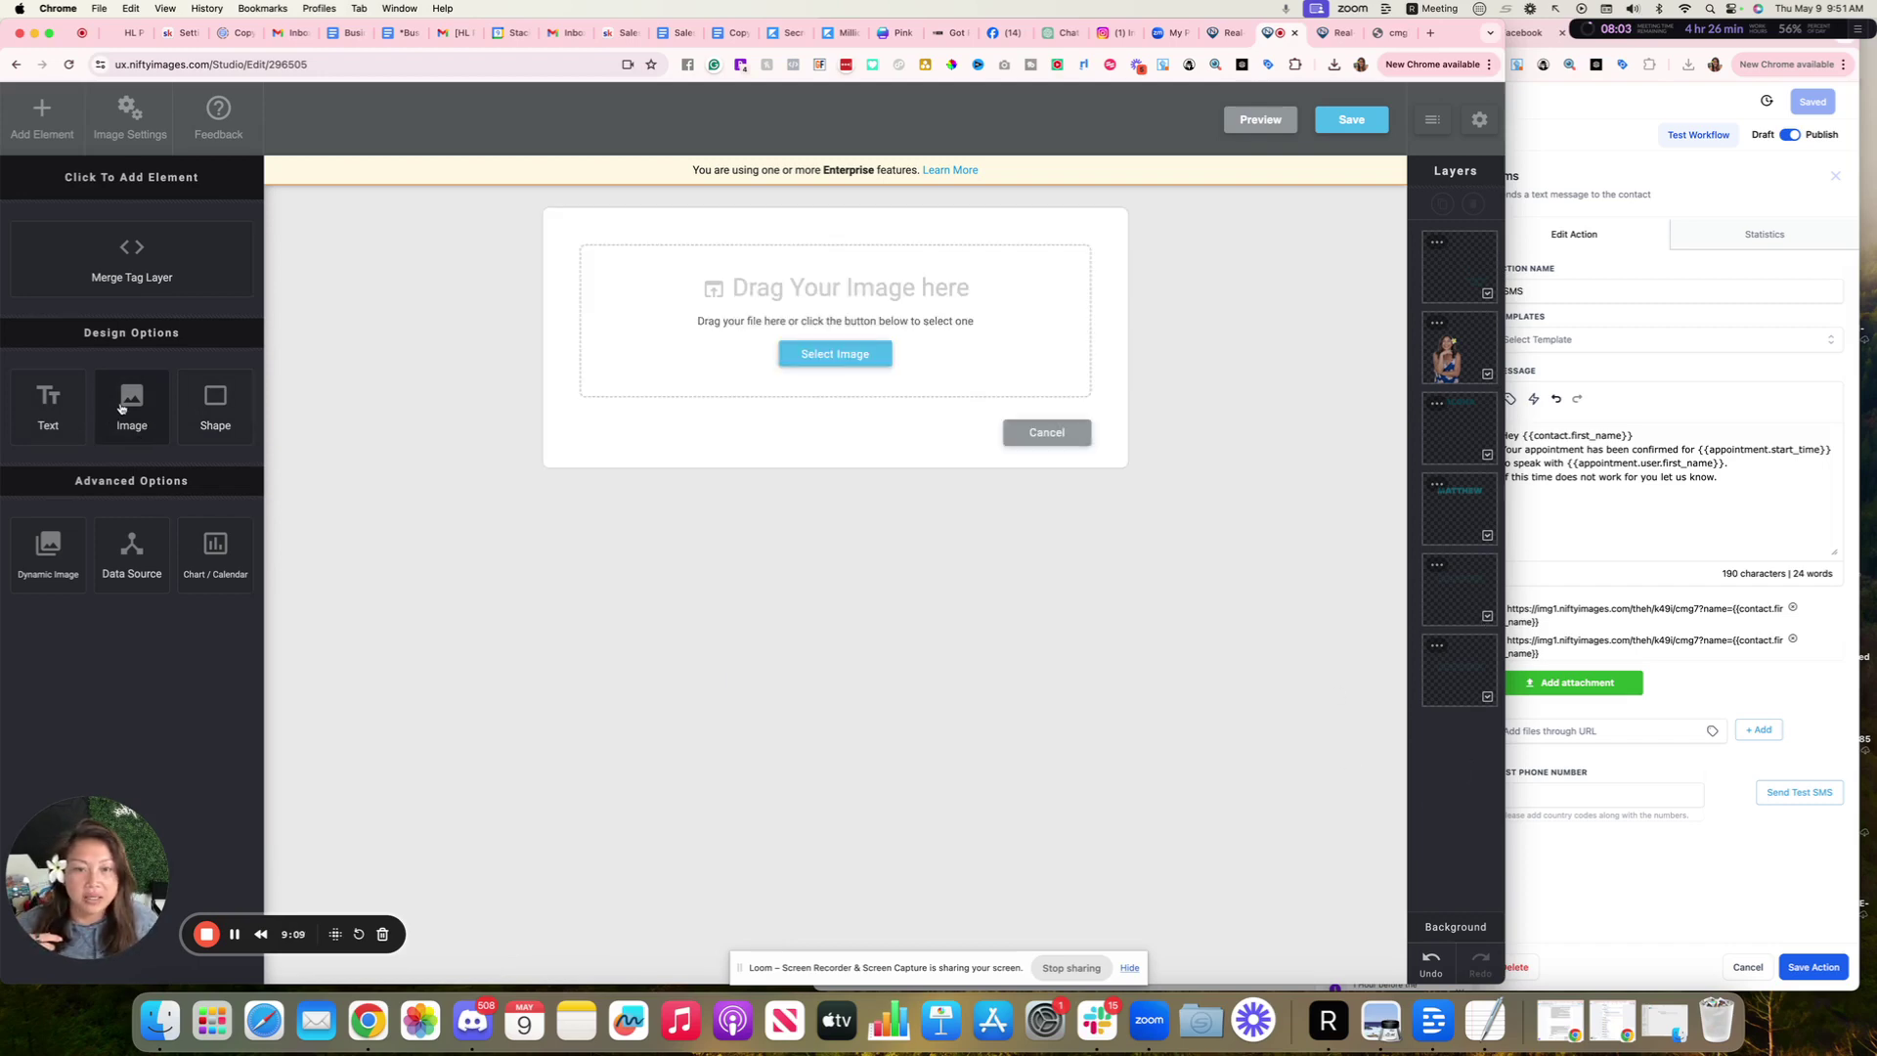
Cancel the image upload, then add a test rectangle and delete it again
left_click(1073, 442)
left_click(215, 403)
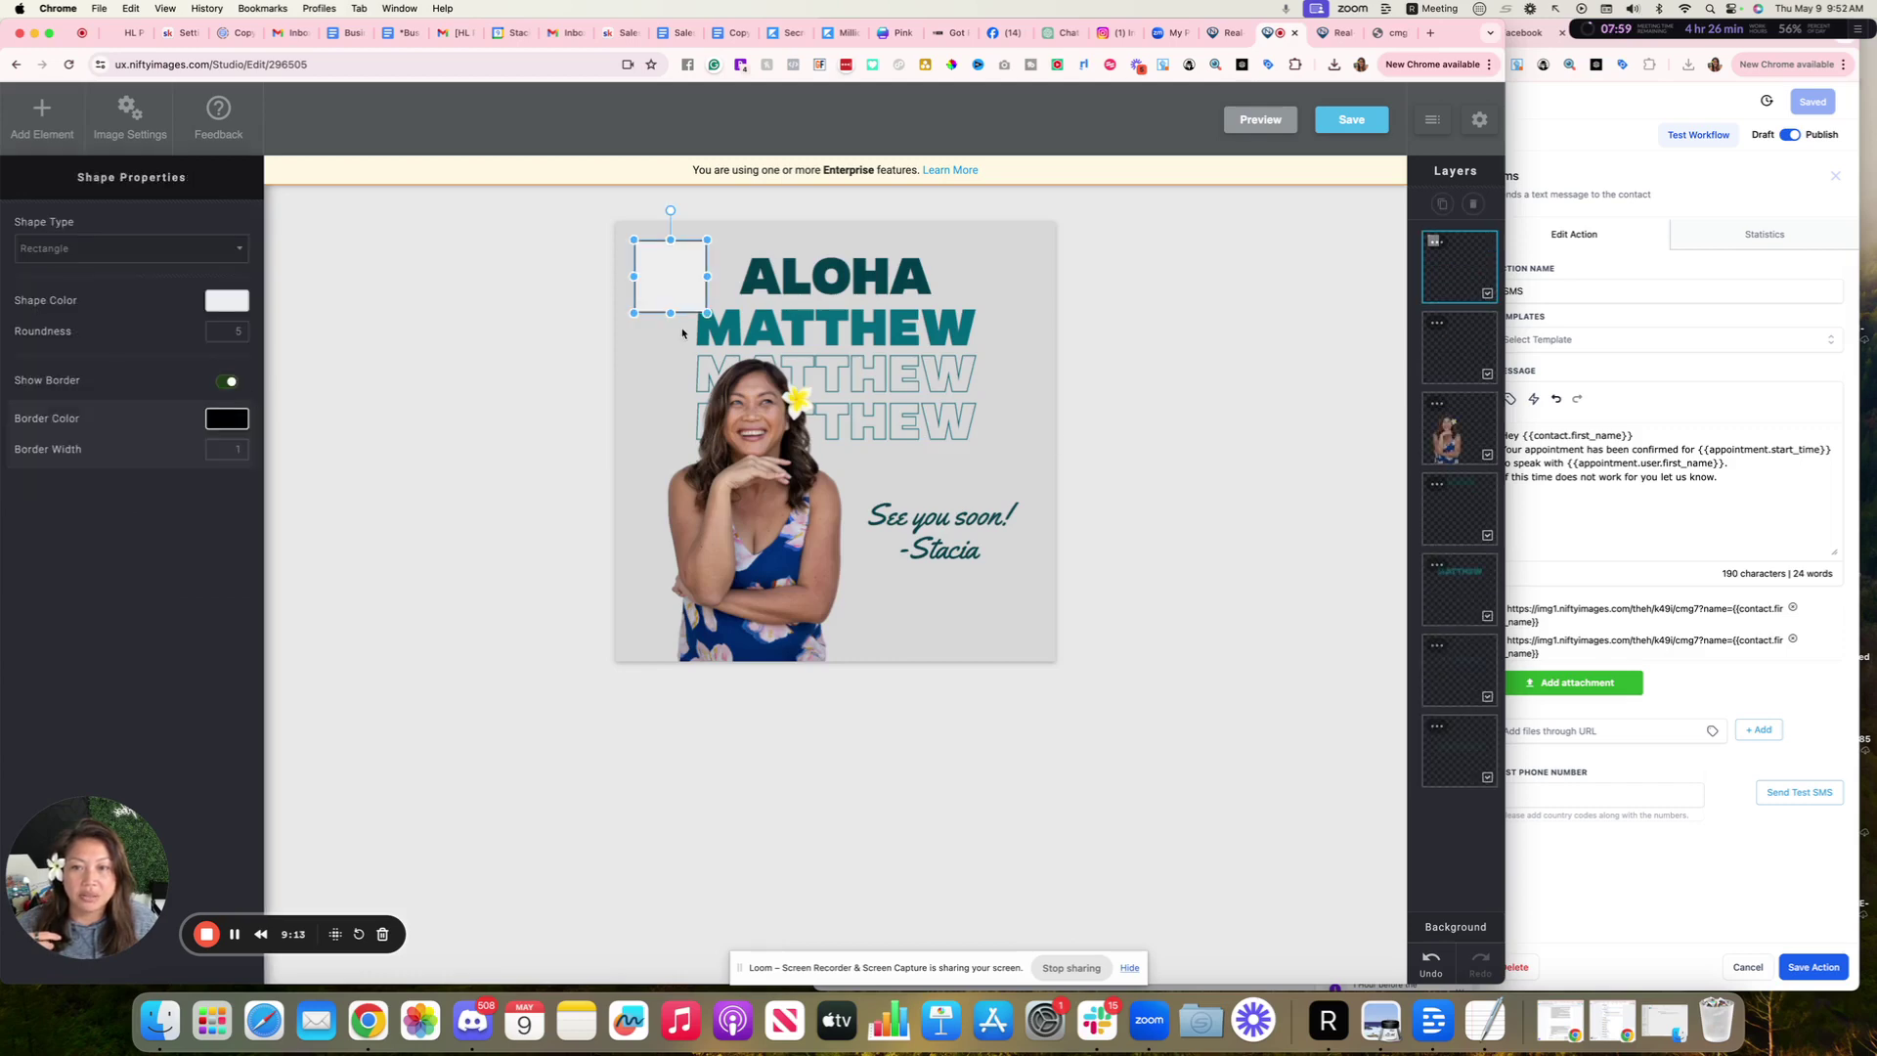
left_click_drag(665, 283, 958, 485)
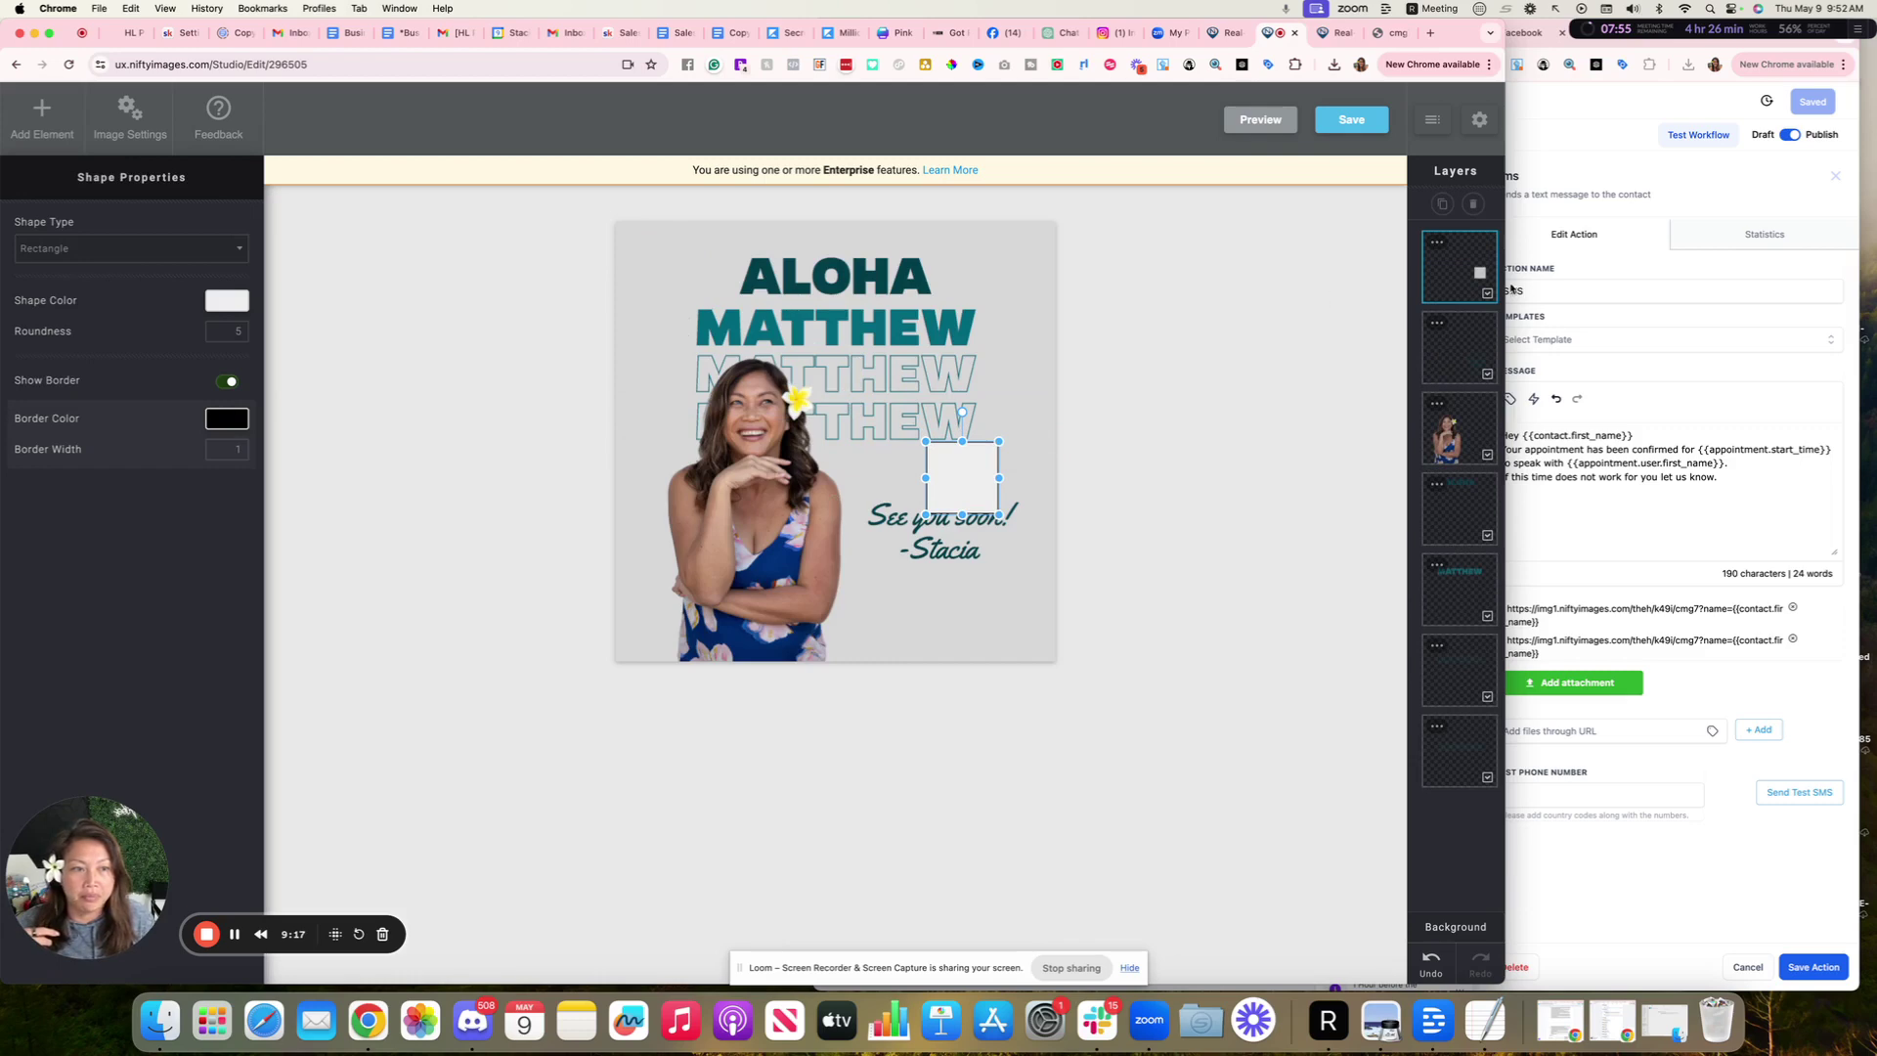
left_click(1473, 206)
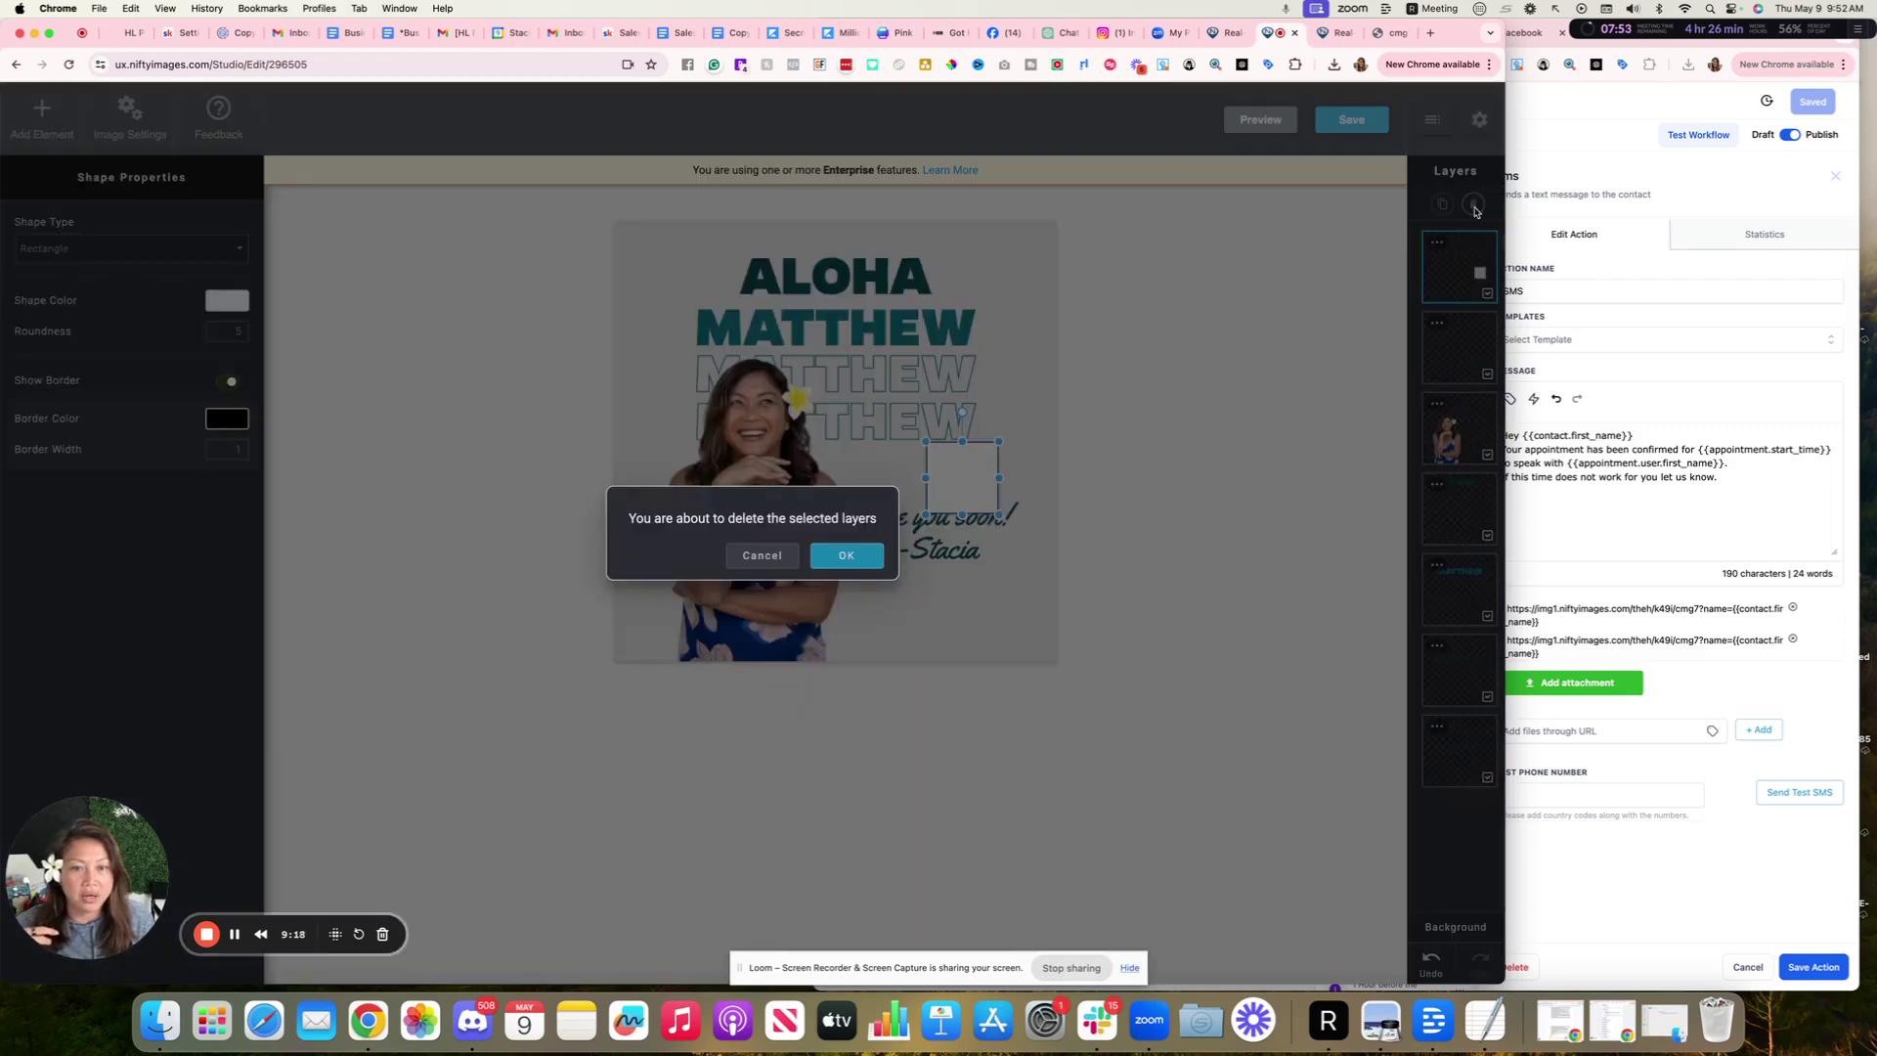
left_click(860, 554)
Add a Default Text block and place it narrowed at the bottom right, below the signature
left_click(40, 135)
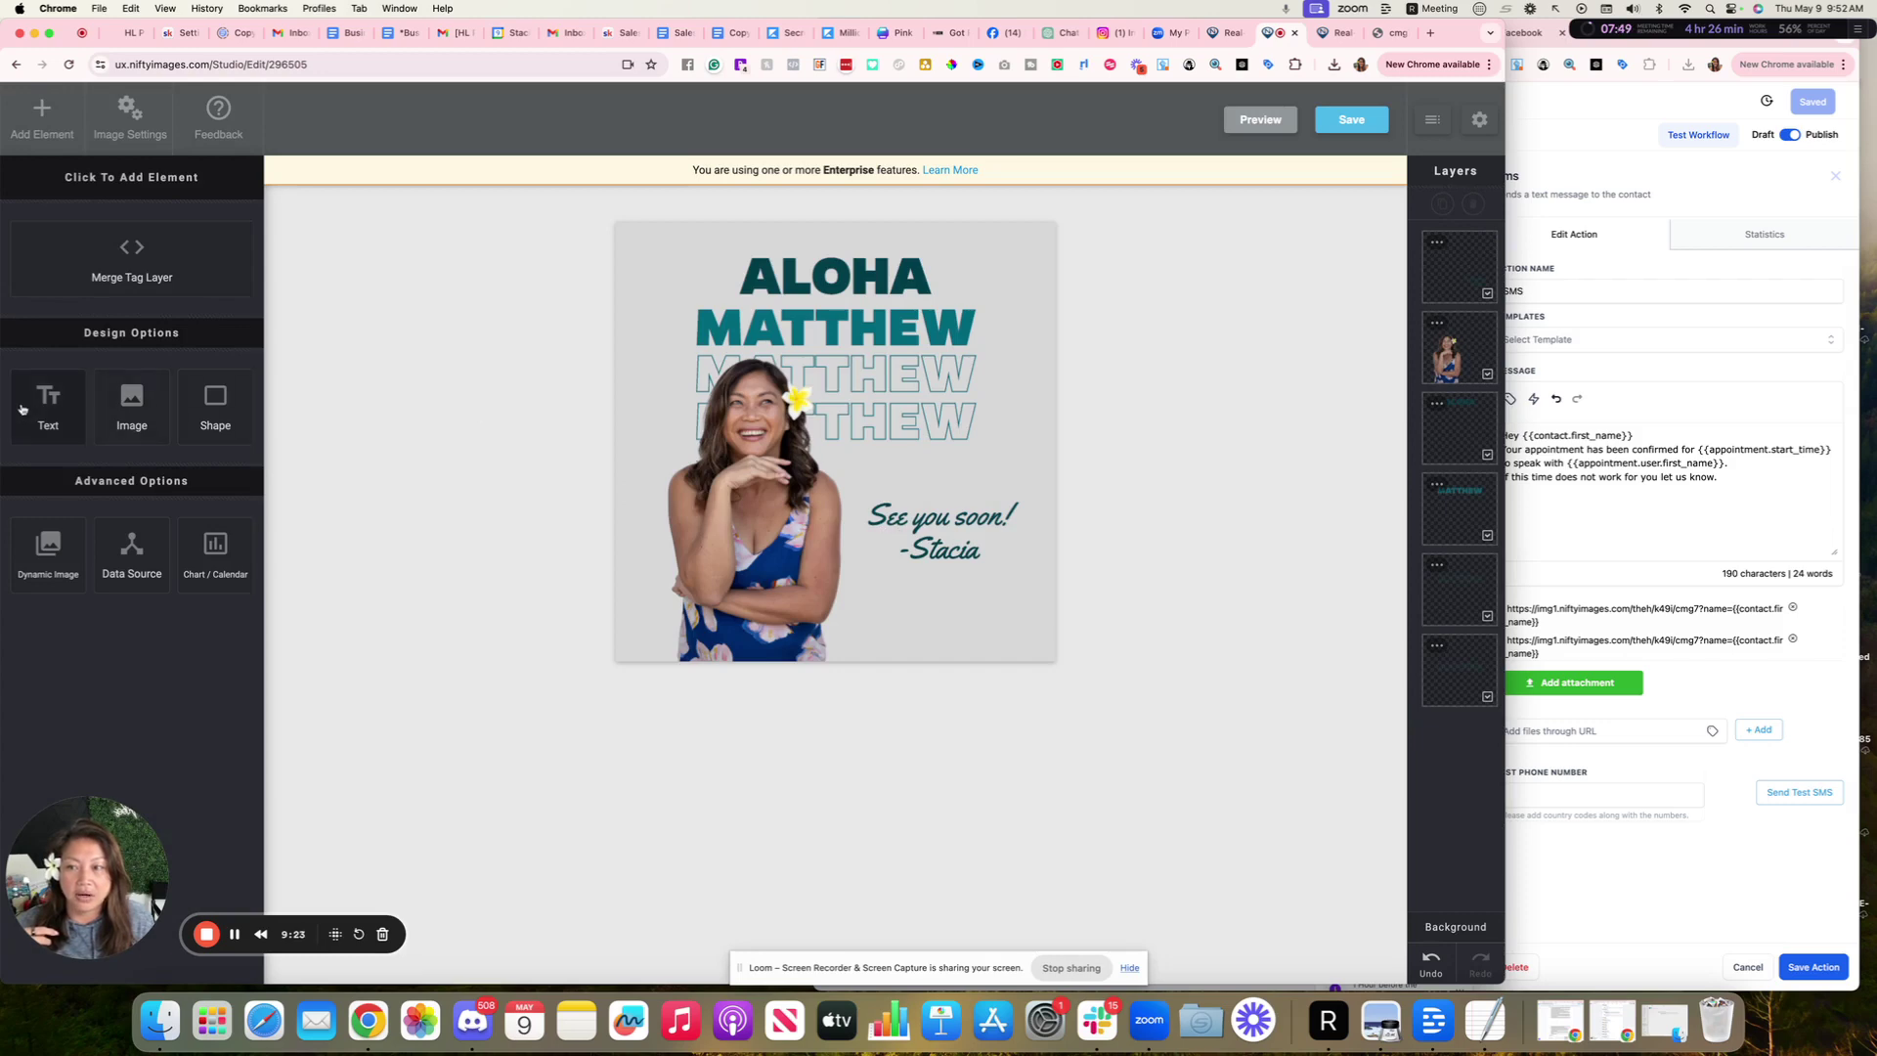
left_click(29, 409)
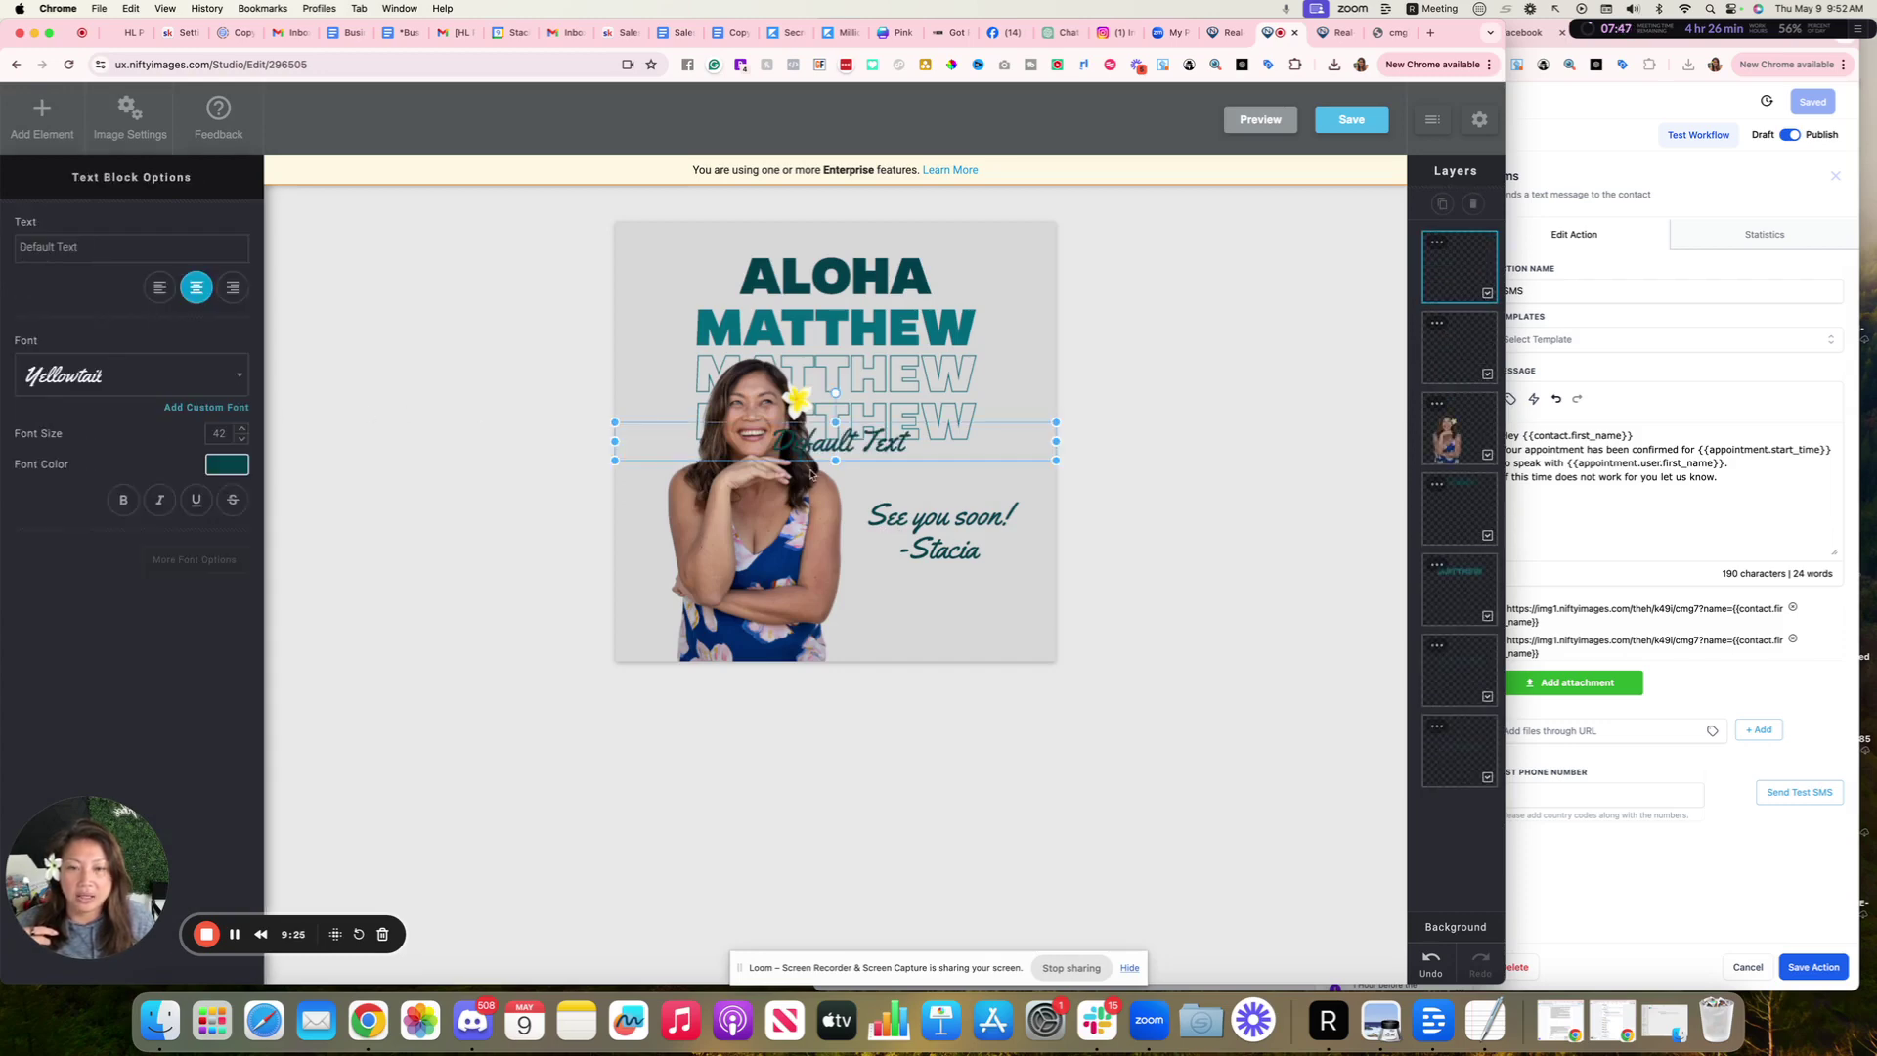
left_click_drag(842, 445, 838, 618)
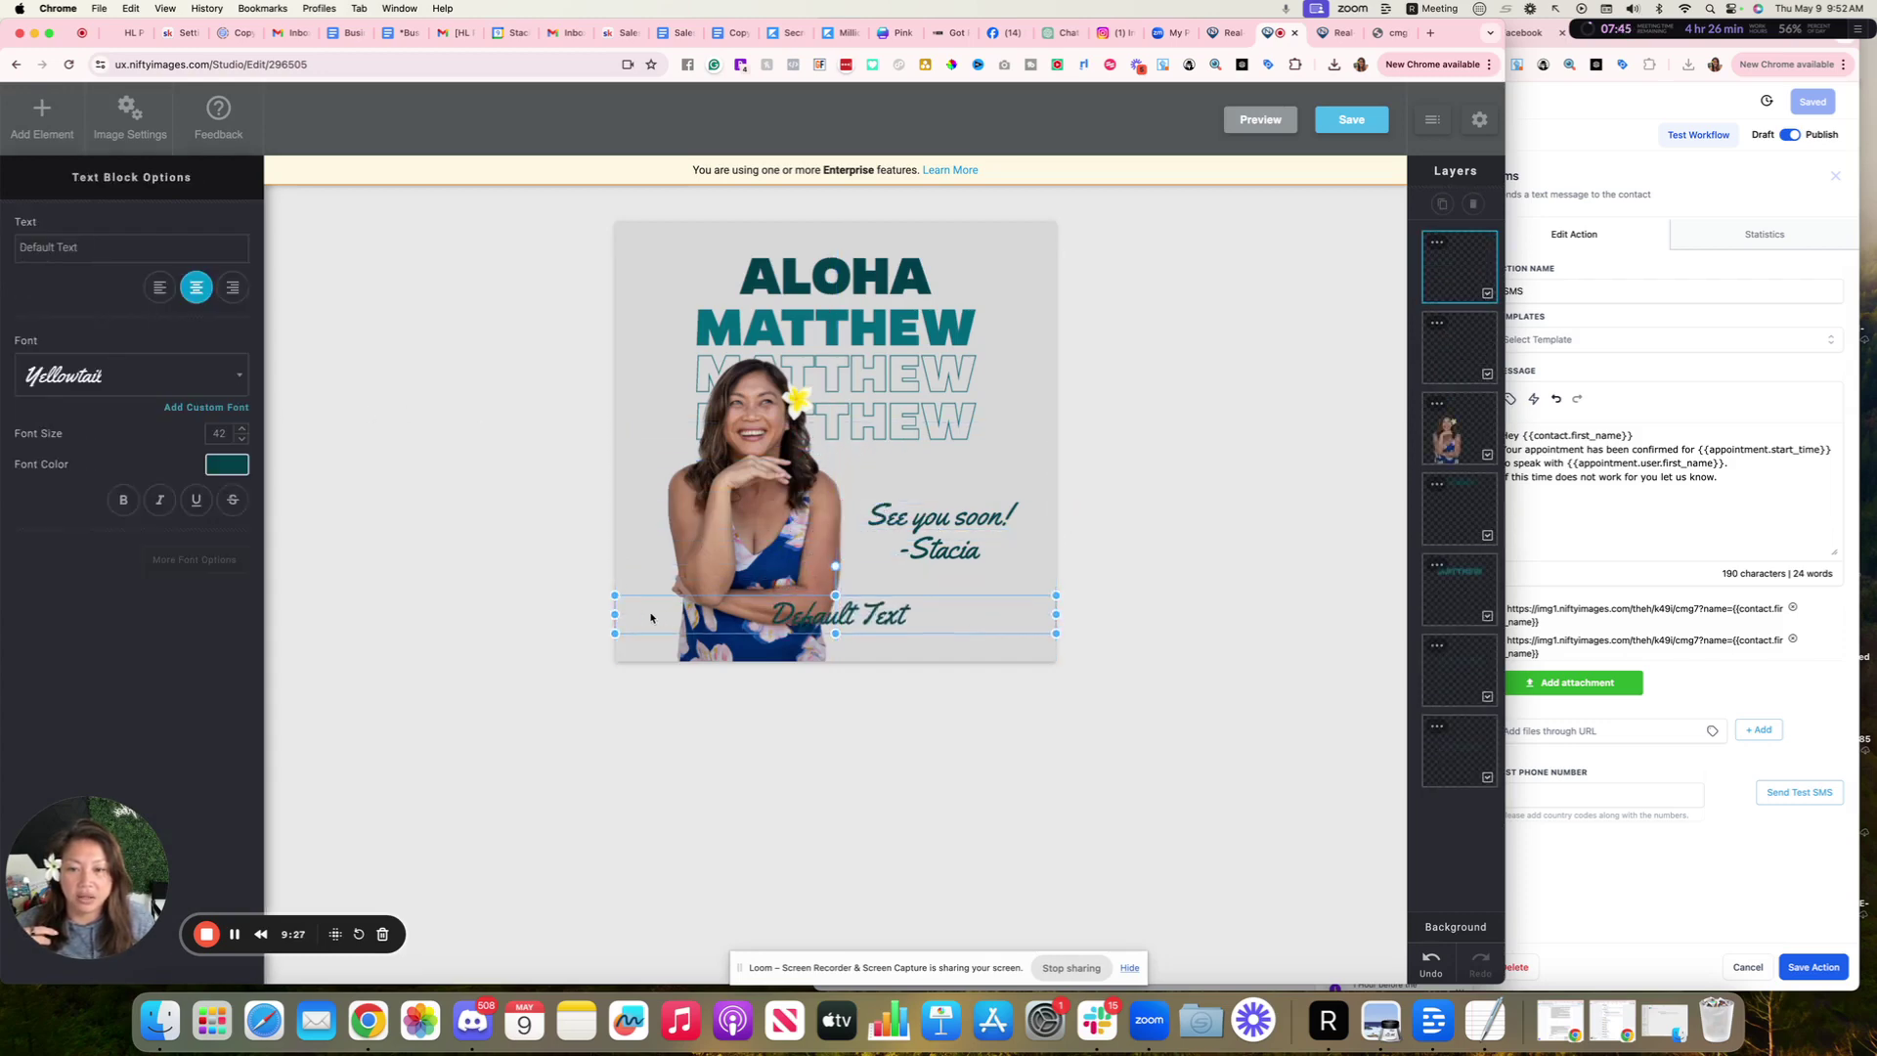
left_click_drag(617, 614, 726, 614)
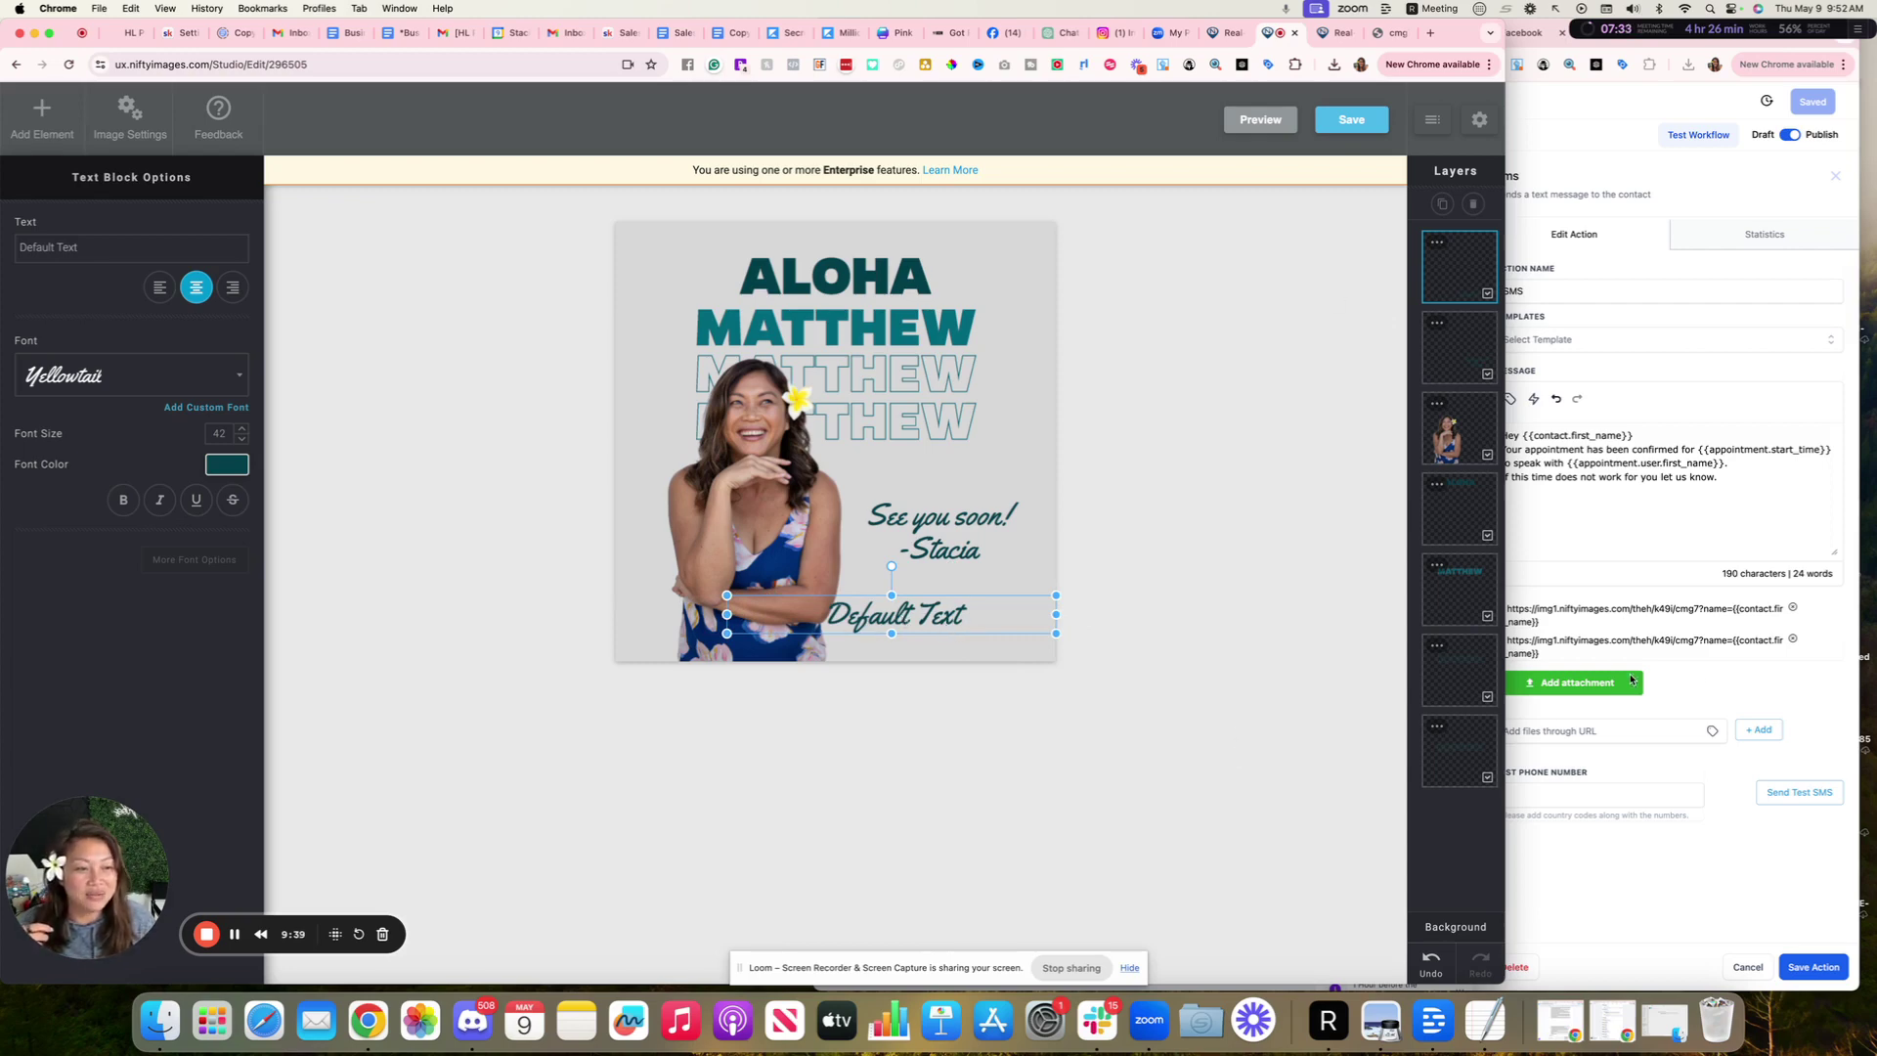
Remove the duplicate SMS attachment, check the test text in Messenger, and return to Got Funnels
left_click(1793, 647)
left_click(1793, 641)
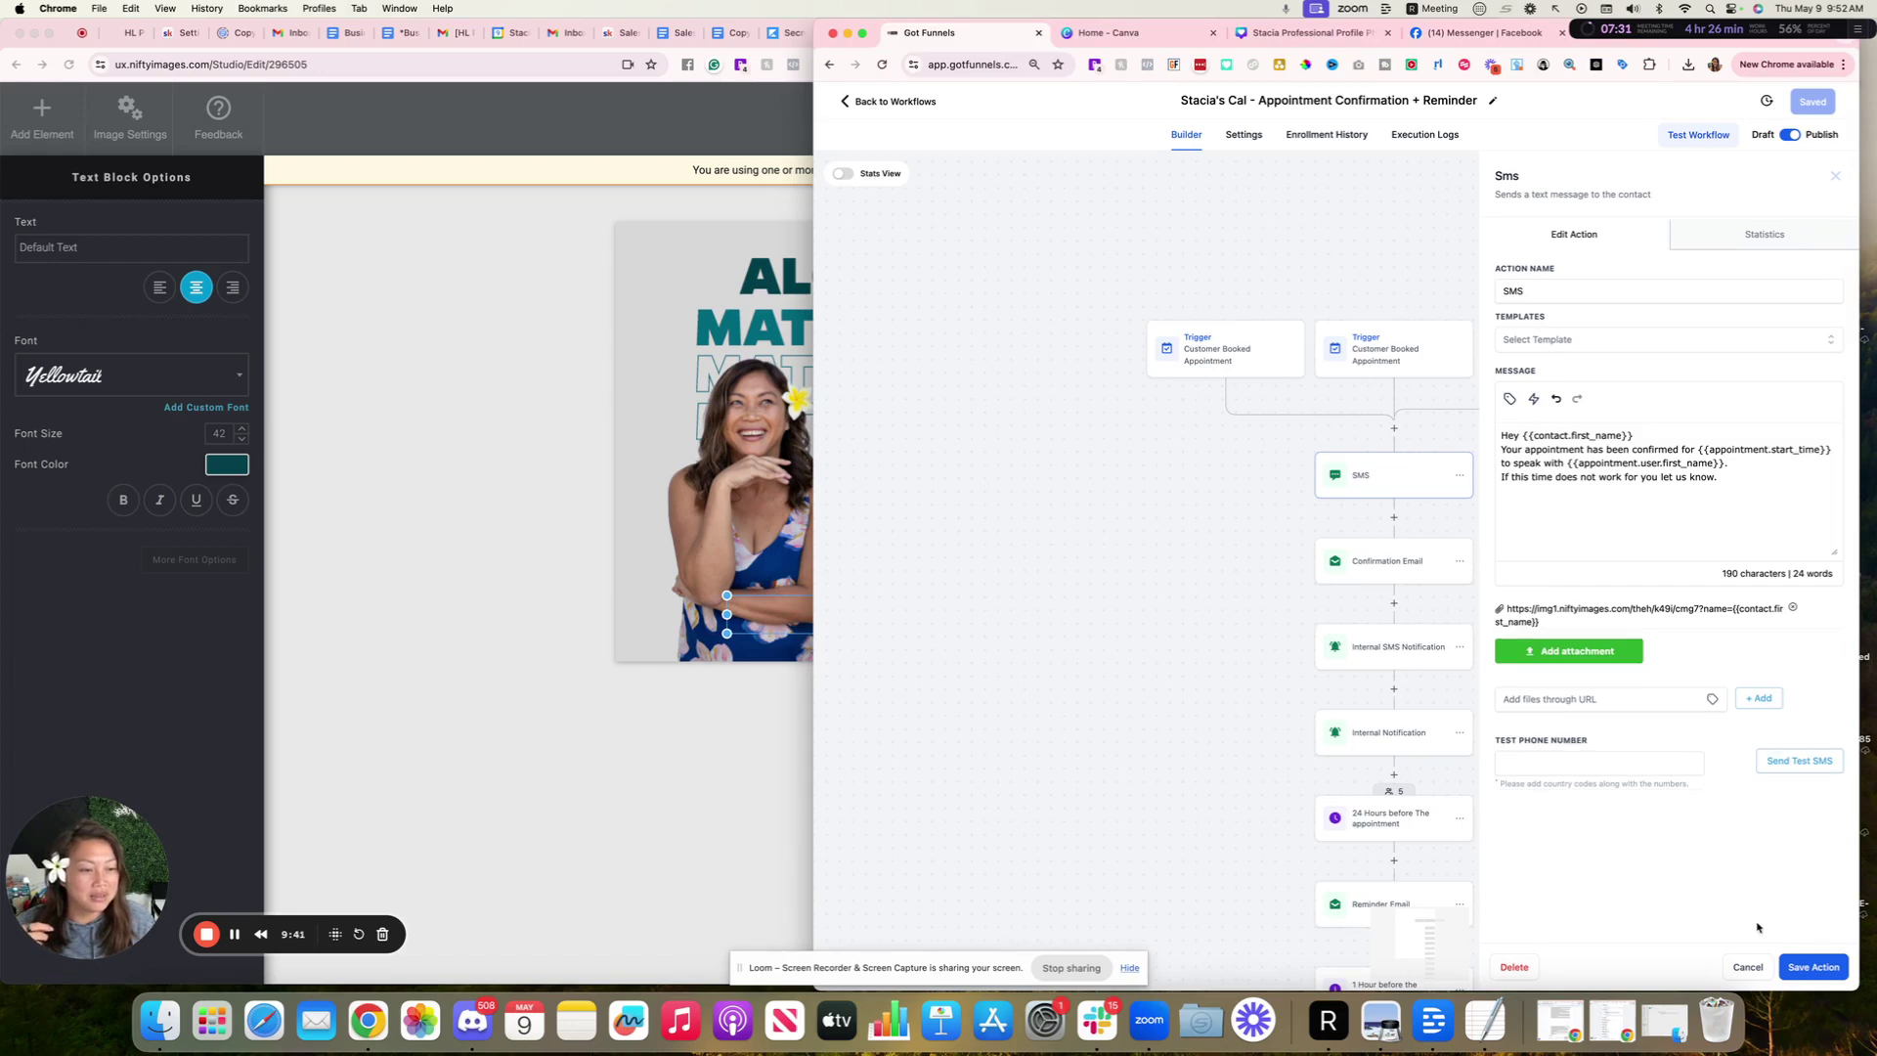
left_click(1749, 968)
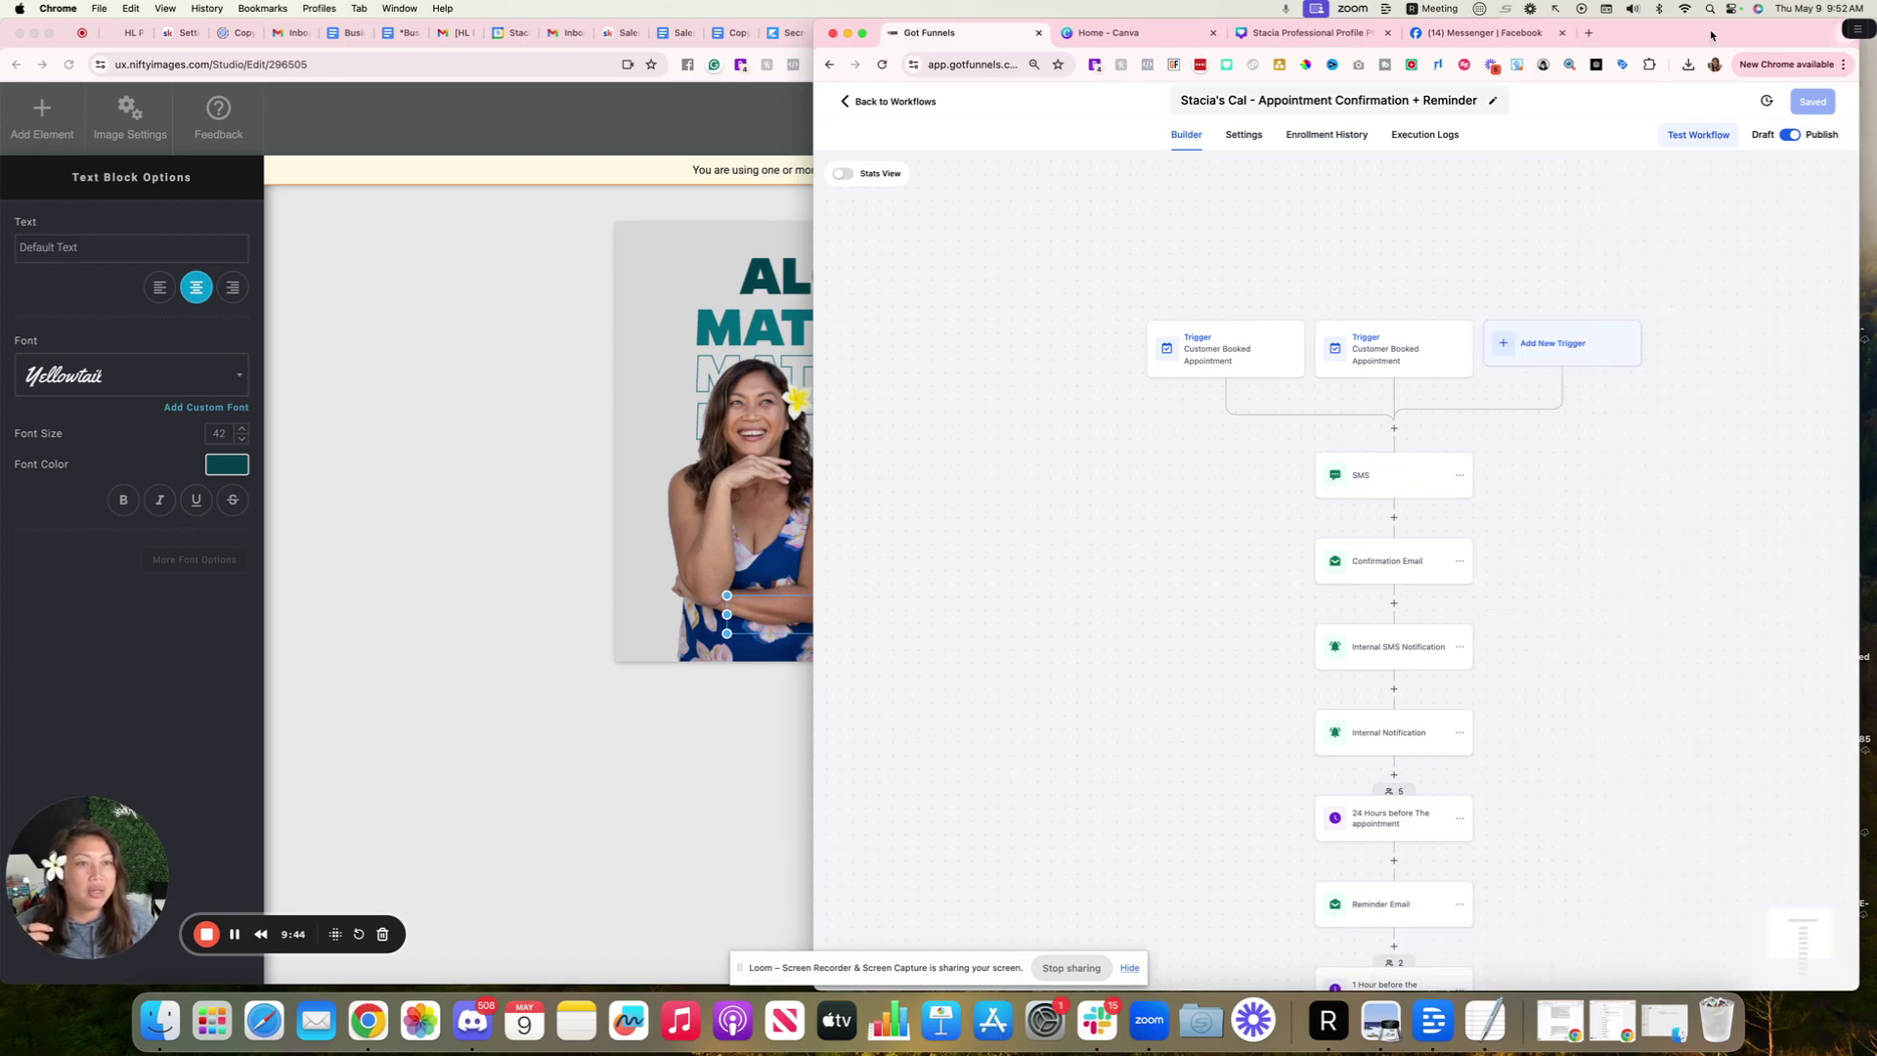
left_click(1476, 32)
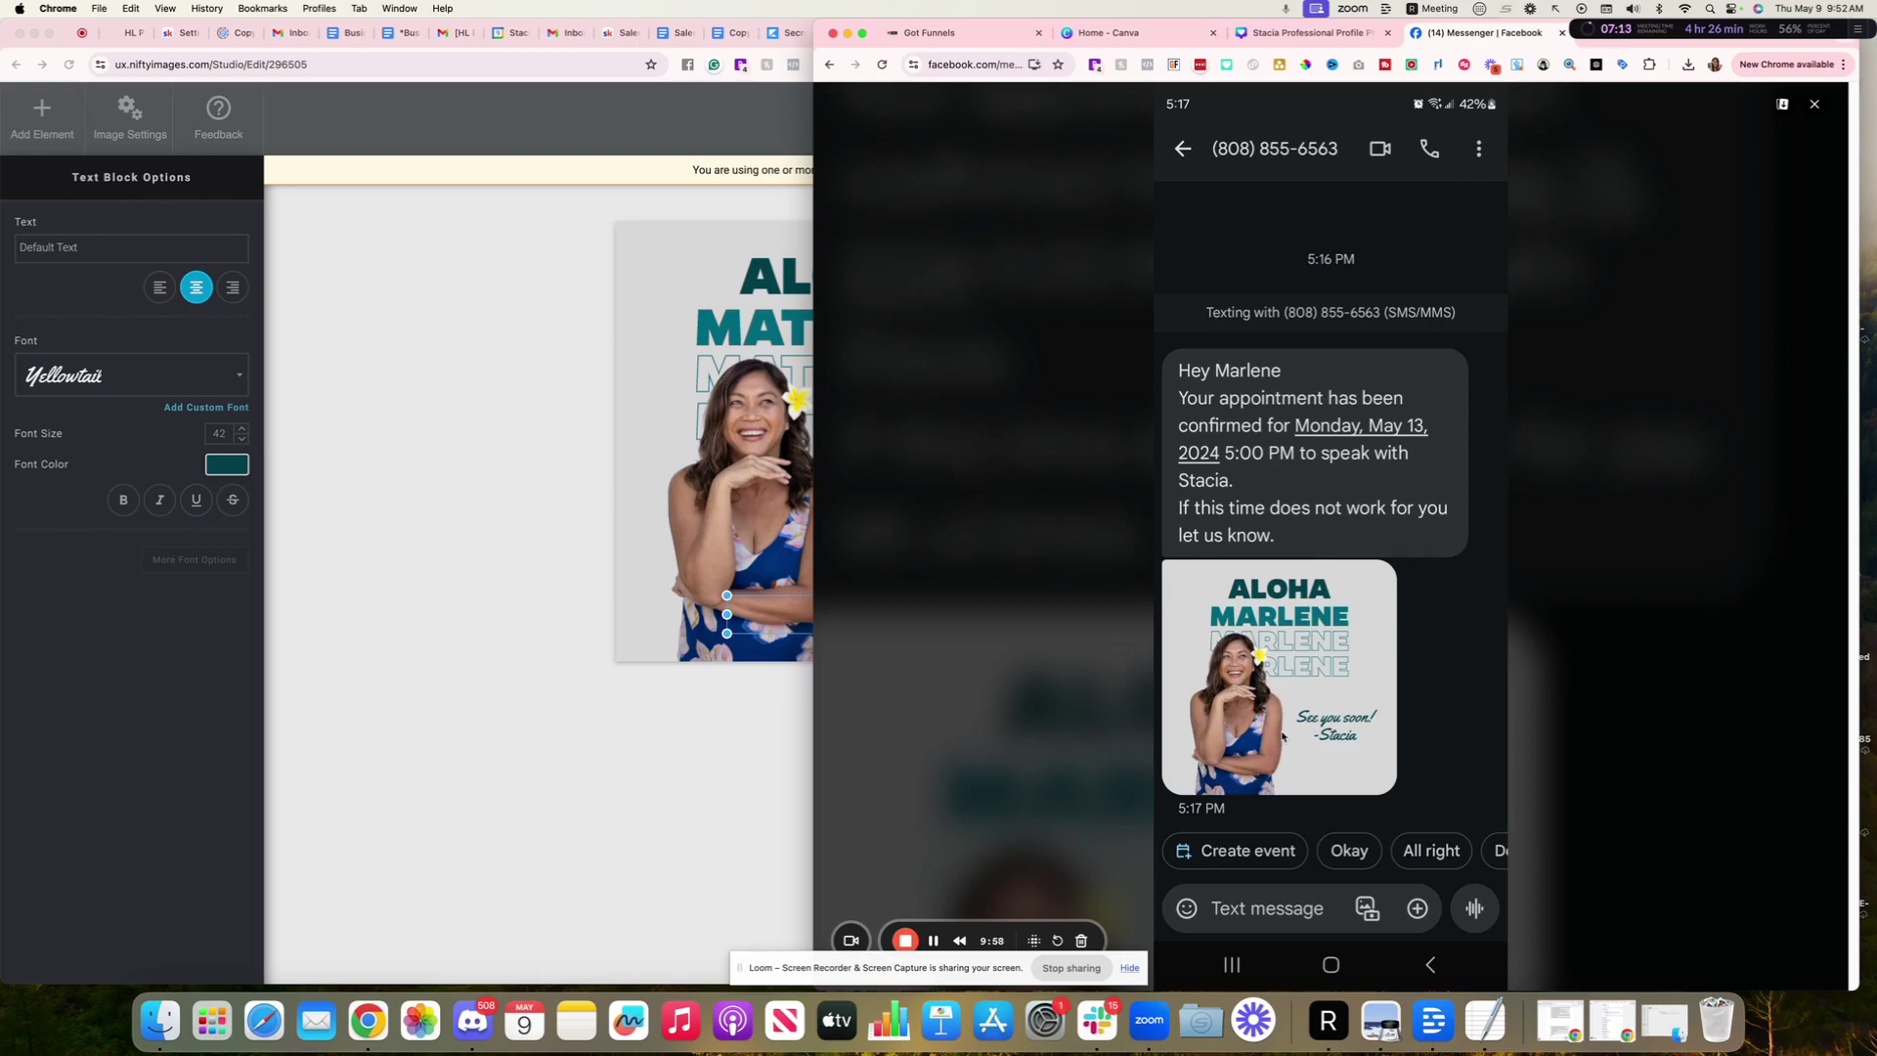
left_click(1002, 32)
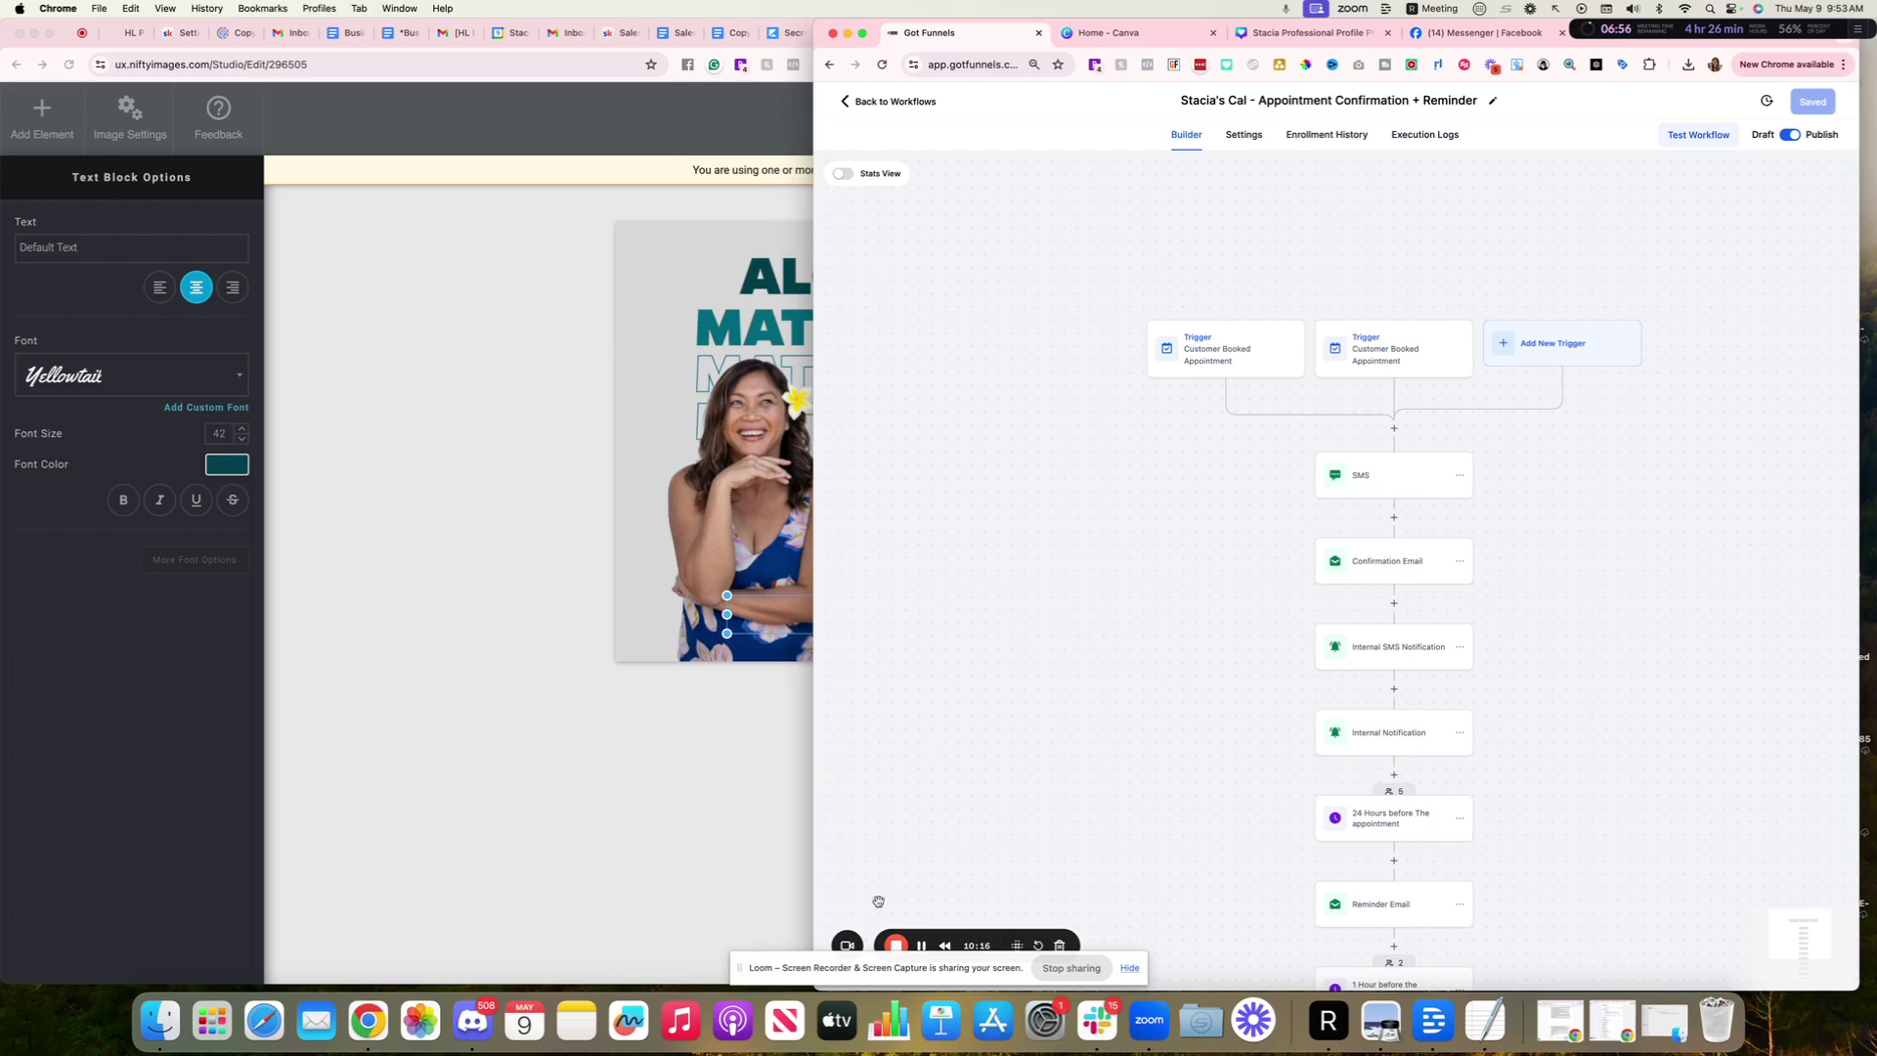
left_click_drag(823, 973, 379, 956)
left_click(848, 948)
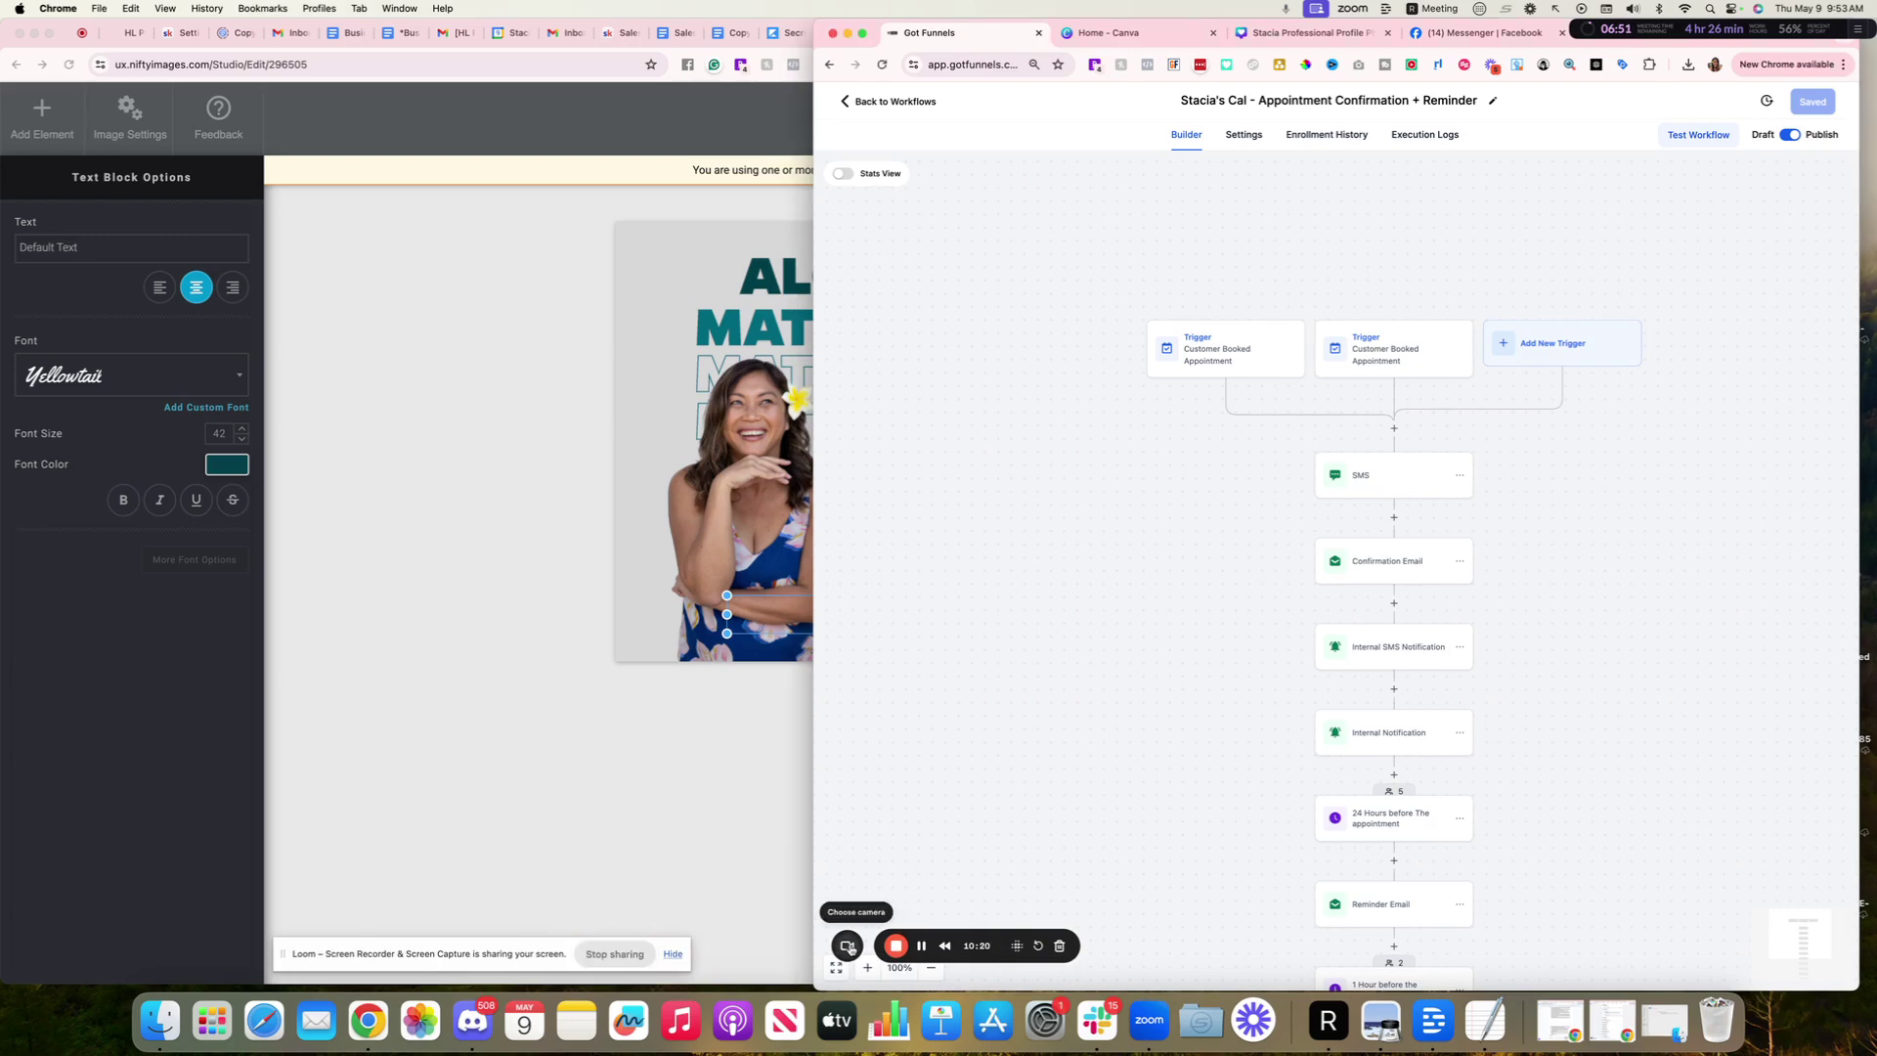
left_click(848, 946)
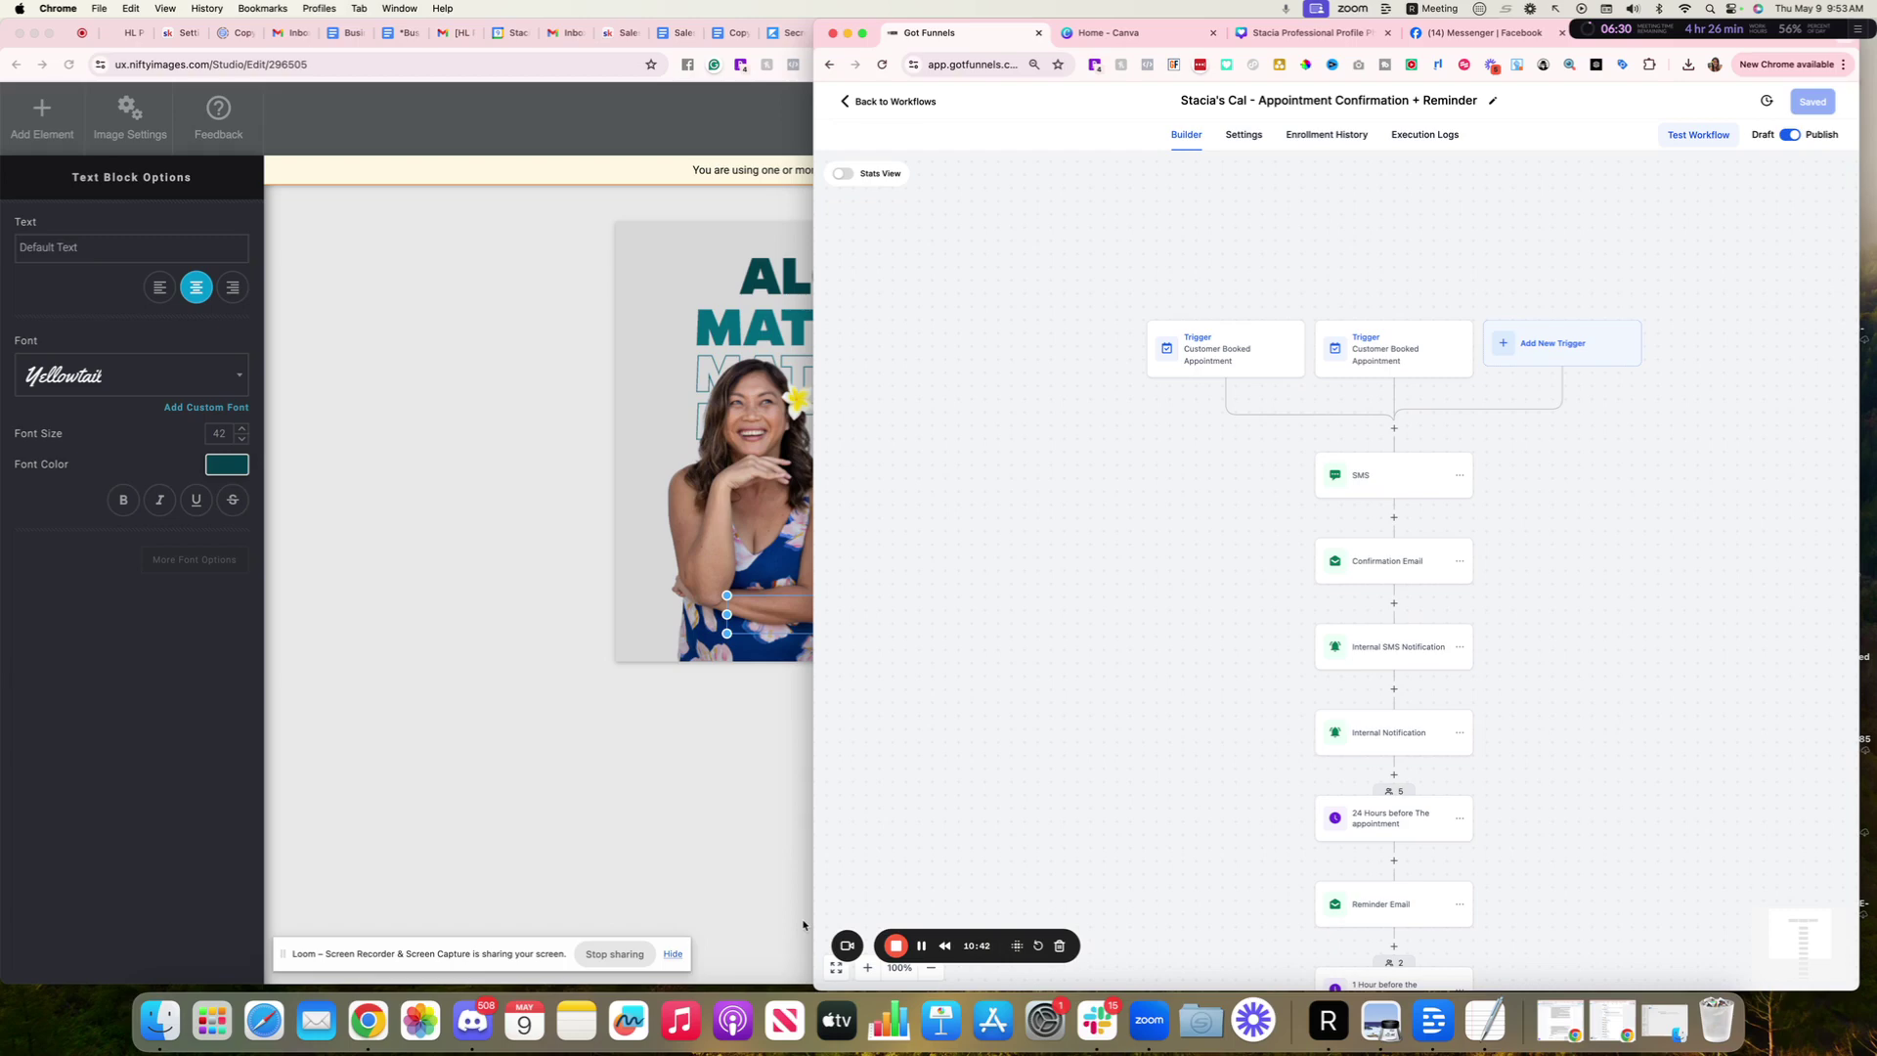
left_click(846, 945)
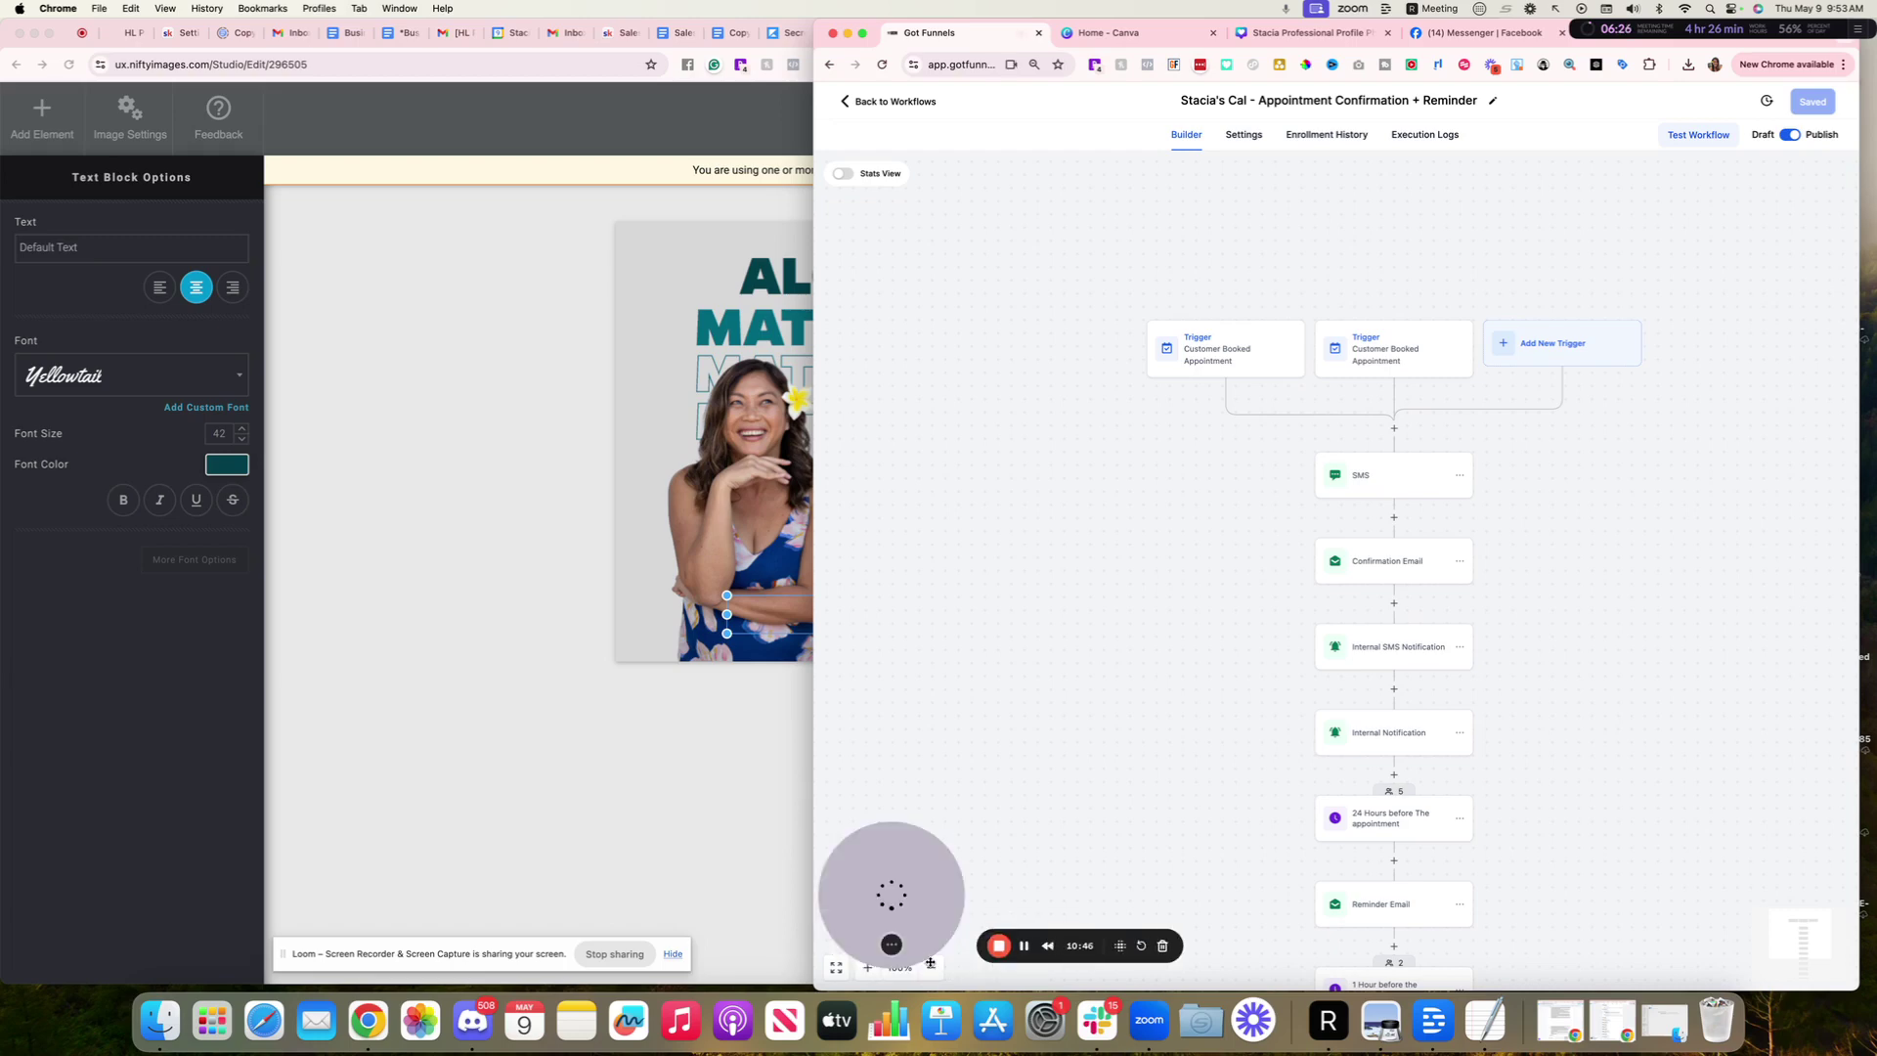
left_click(907, 945)
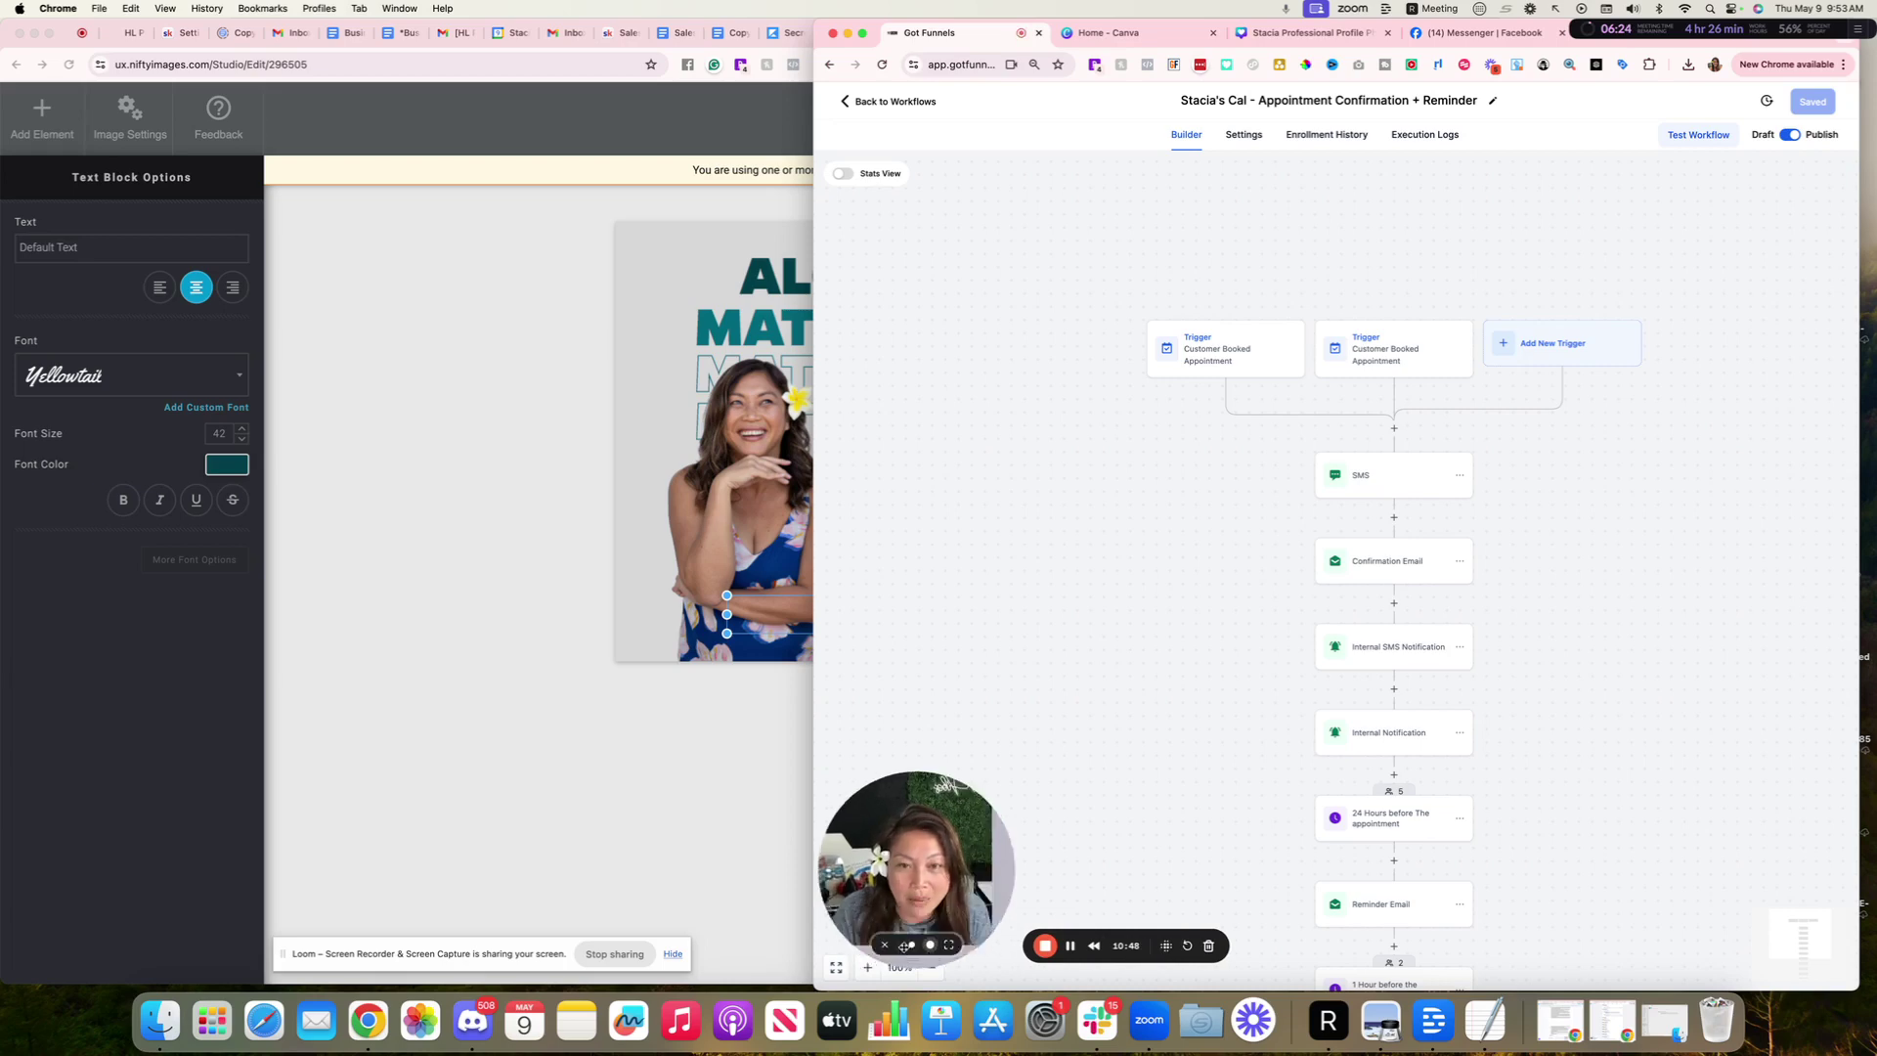
left_click_drag(904, 945, 908, 501)
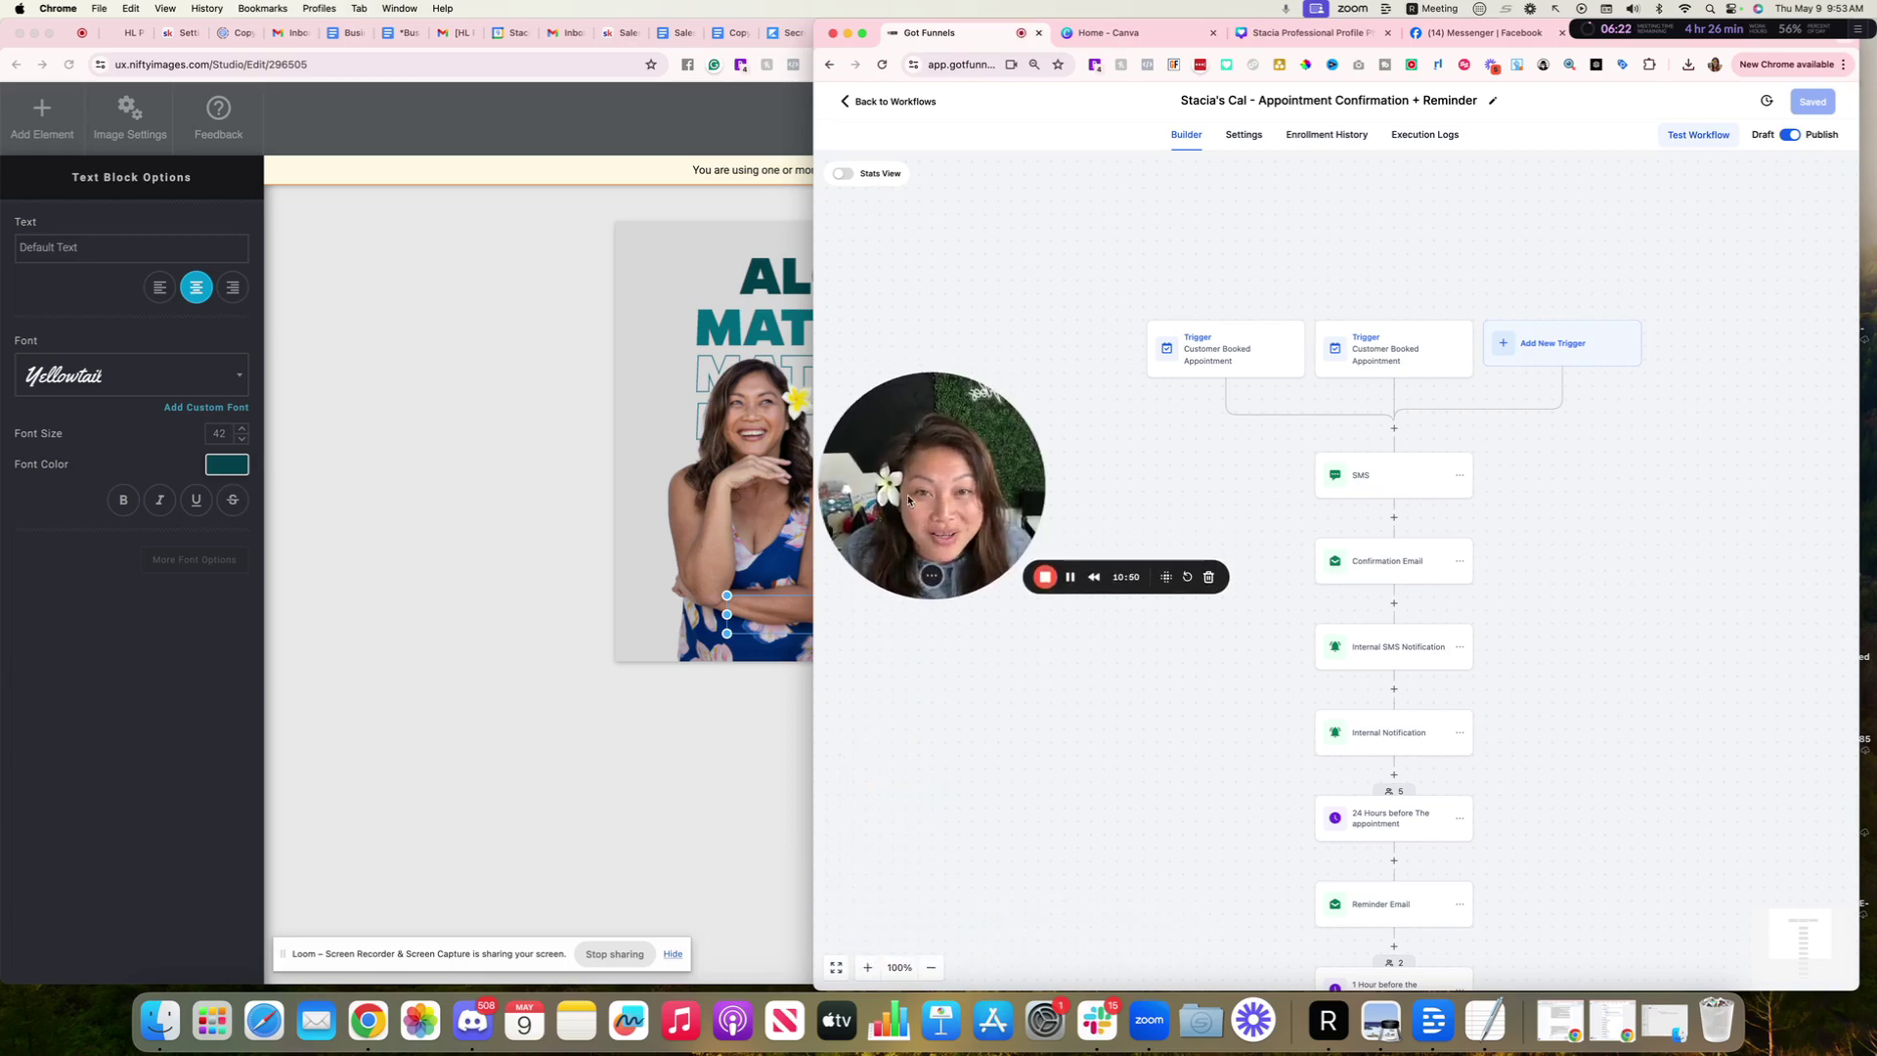